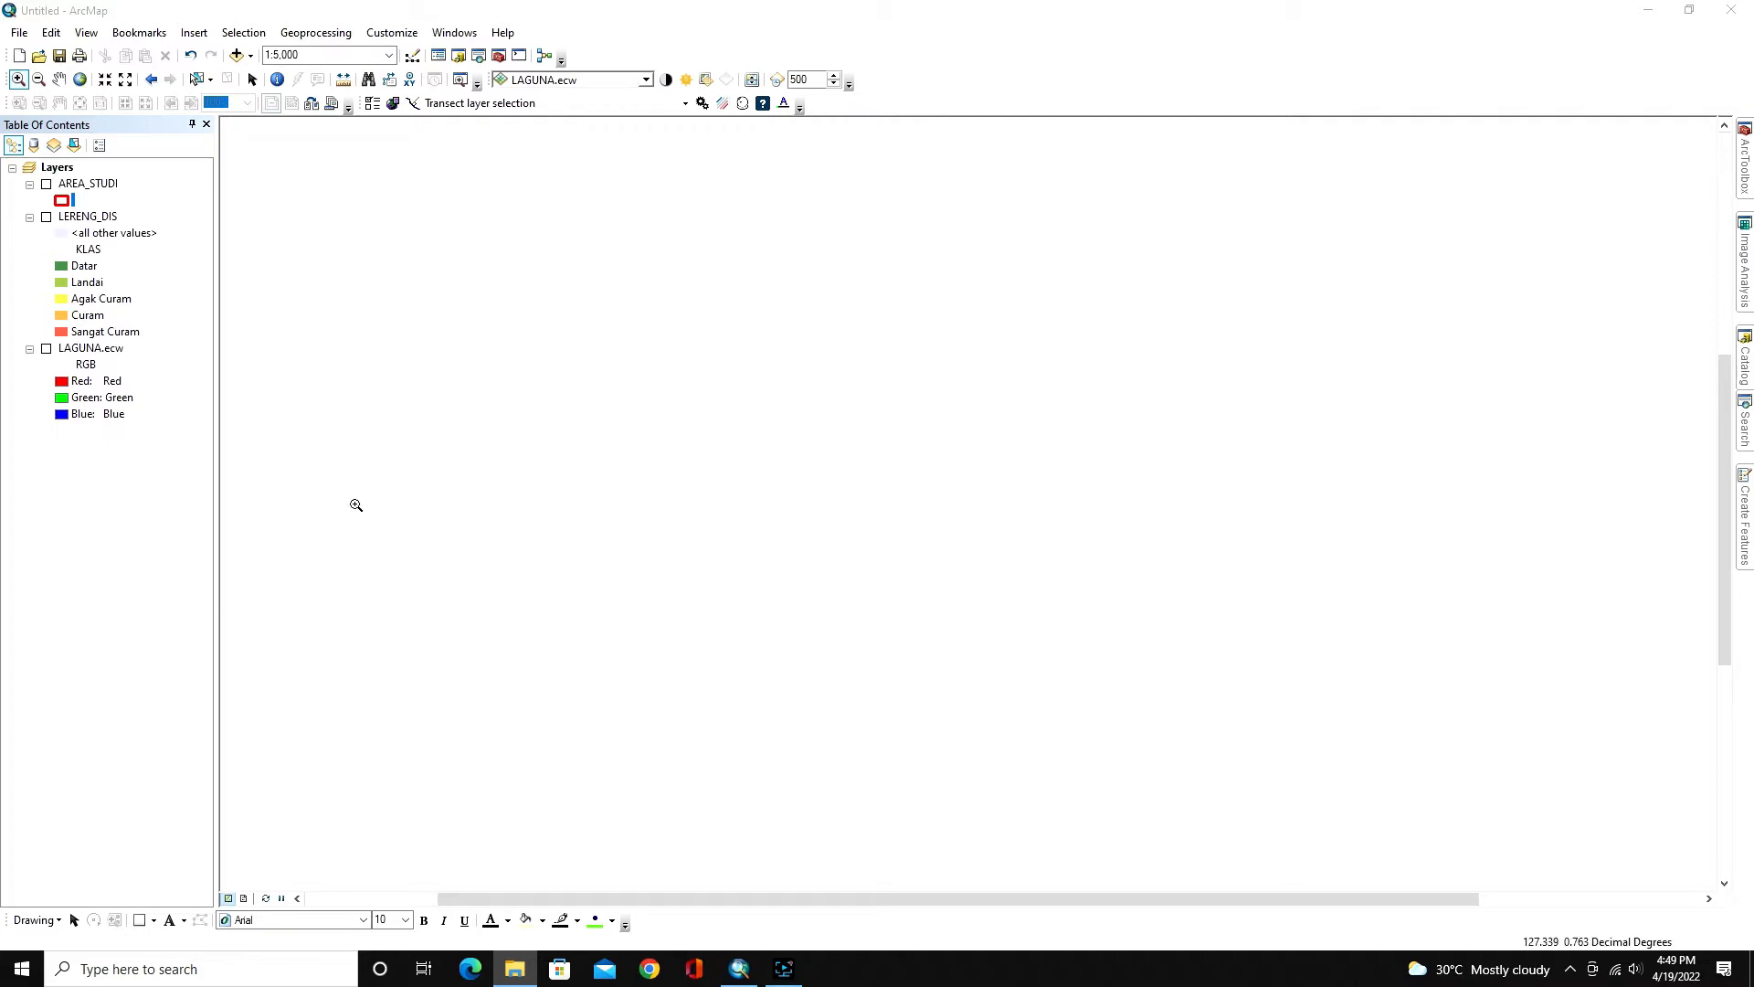
Show the LAGUNA.ecw image and AREA_STUDI layers on the map, and open the Search window.
click(46, 349)
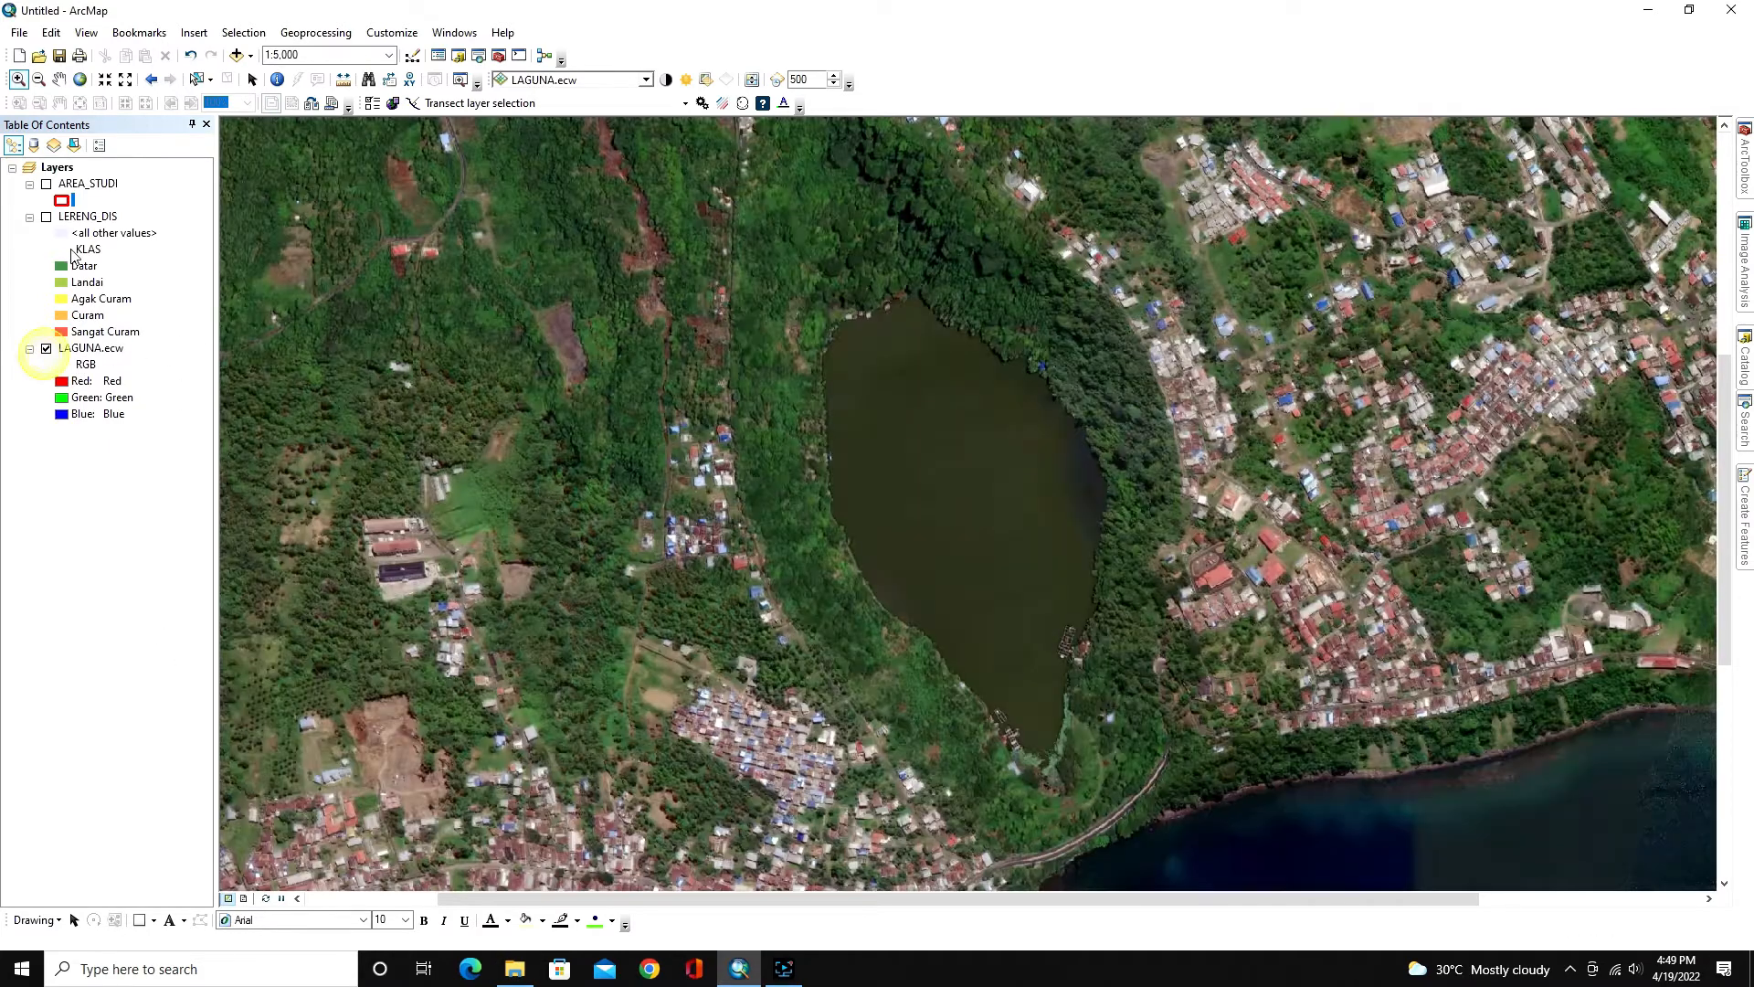
click(46, 184)
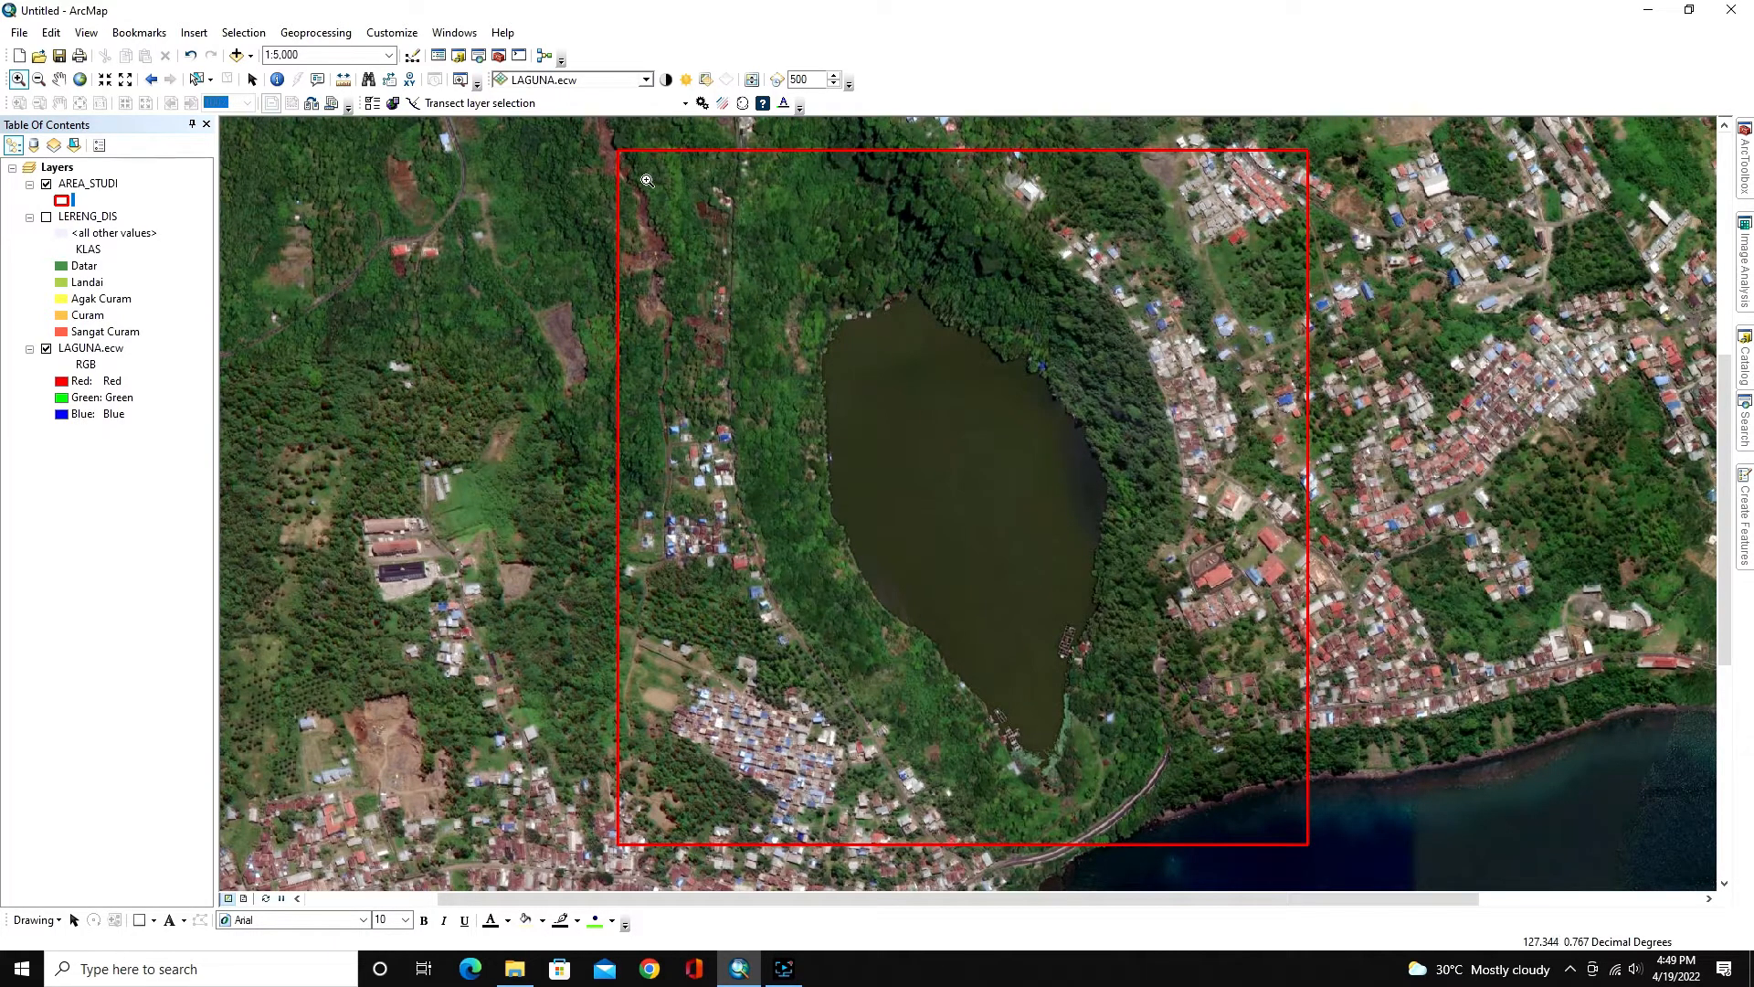
click(87, 184)
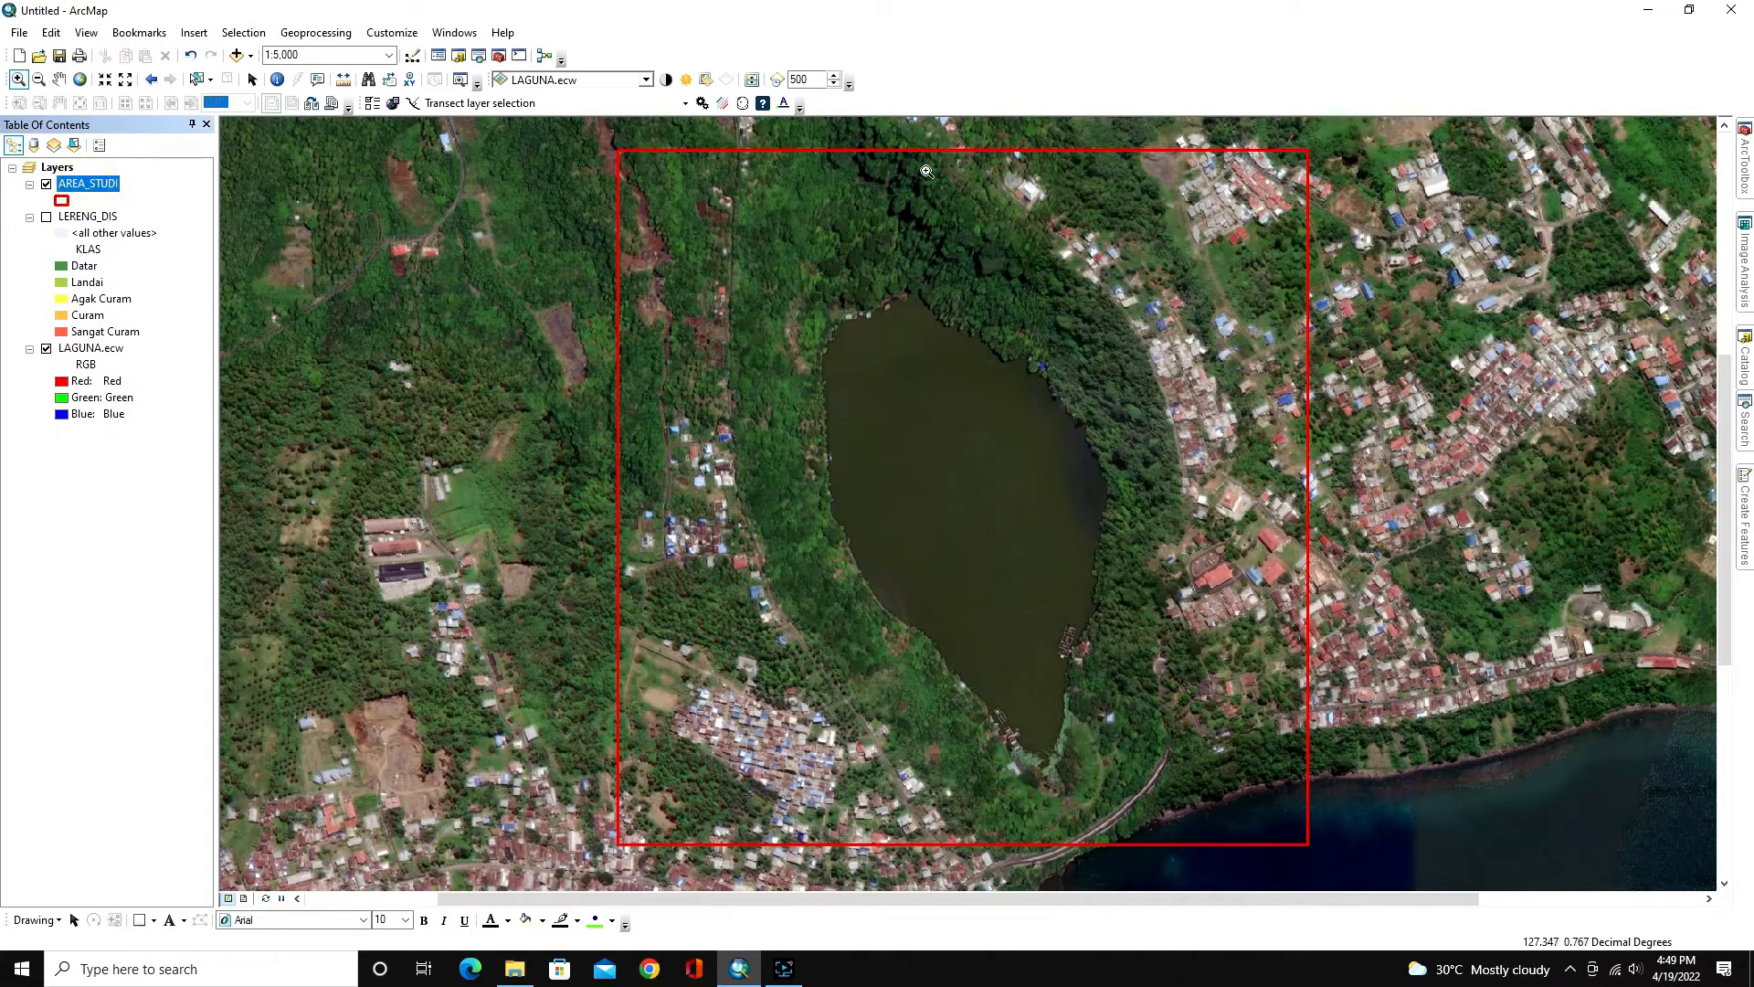
click(252, 80)
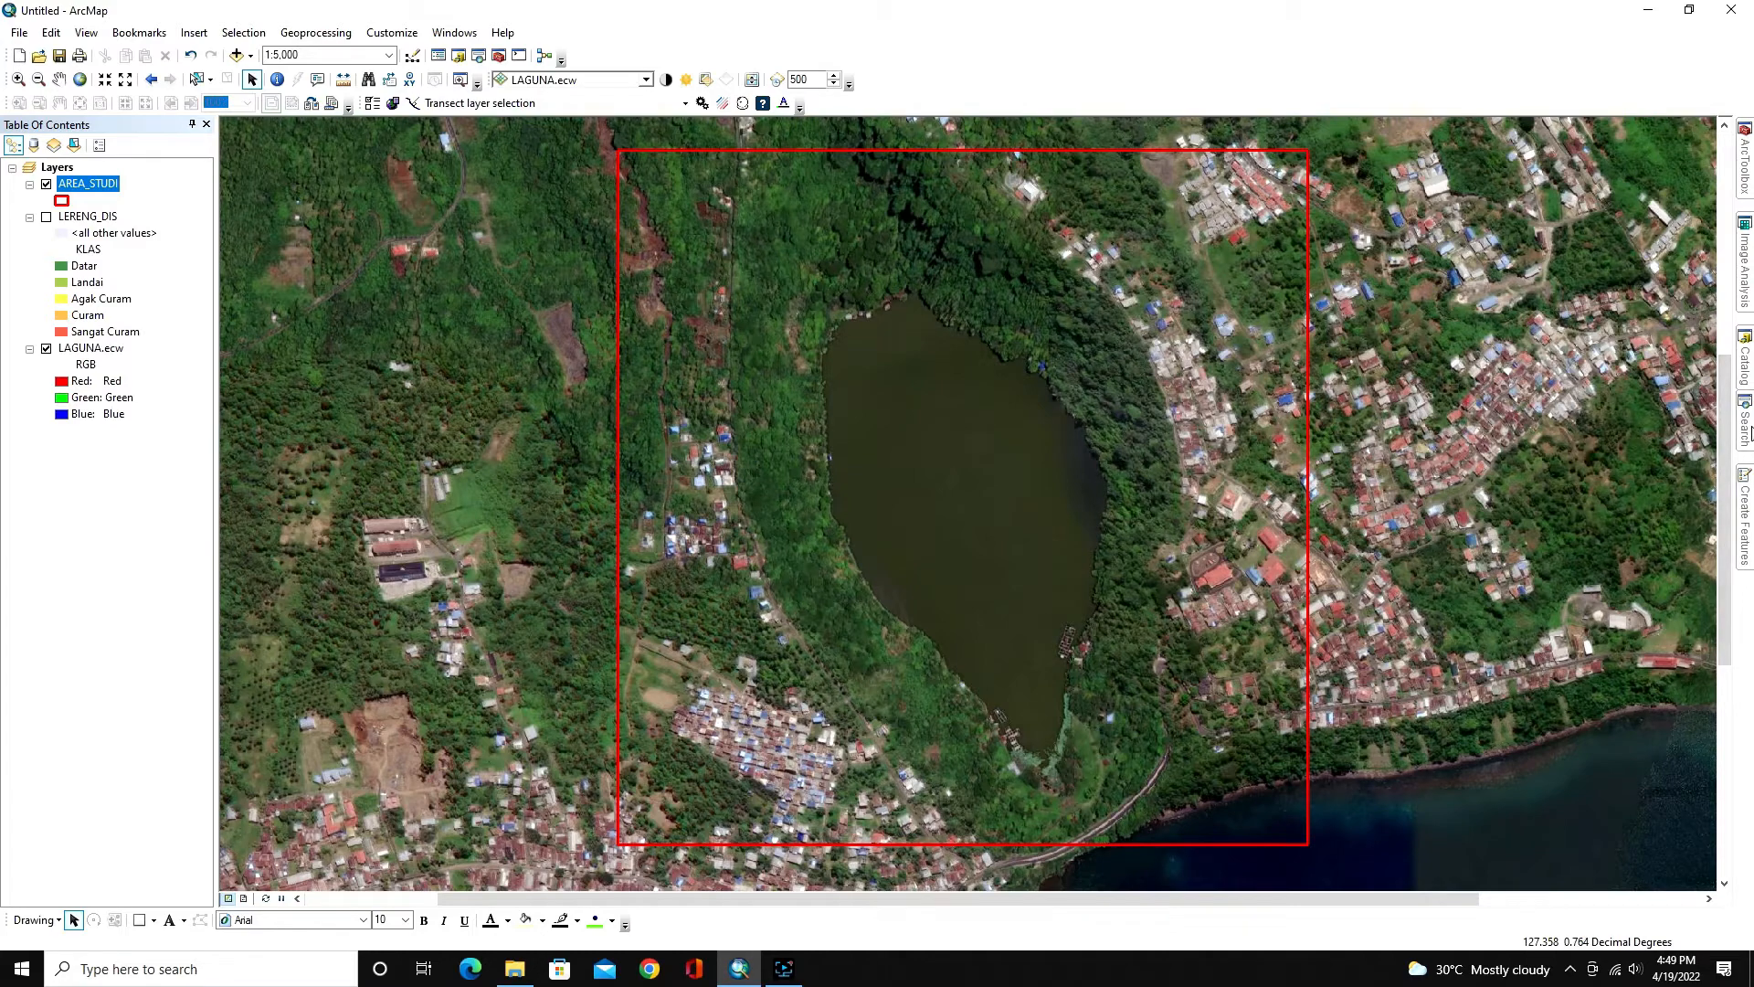
click(1746, 430)
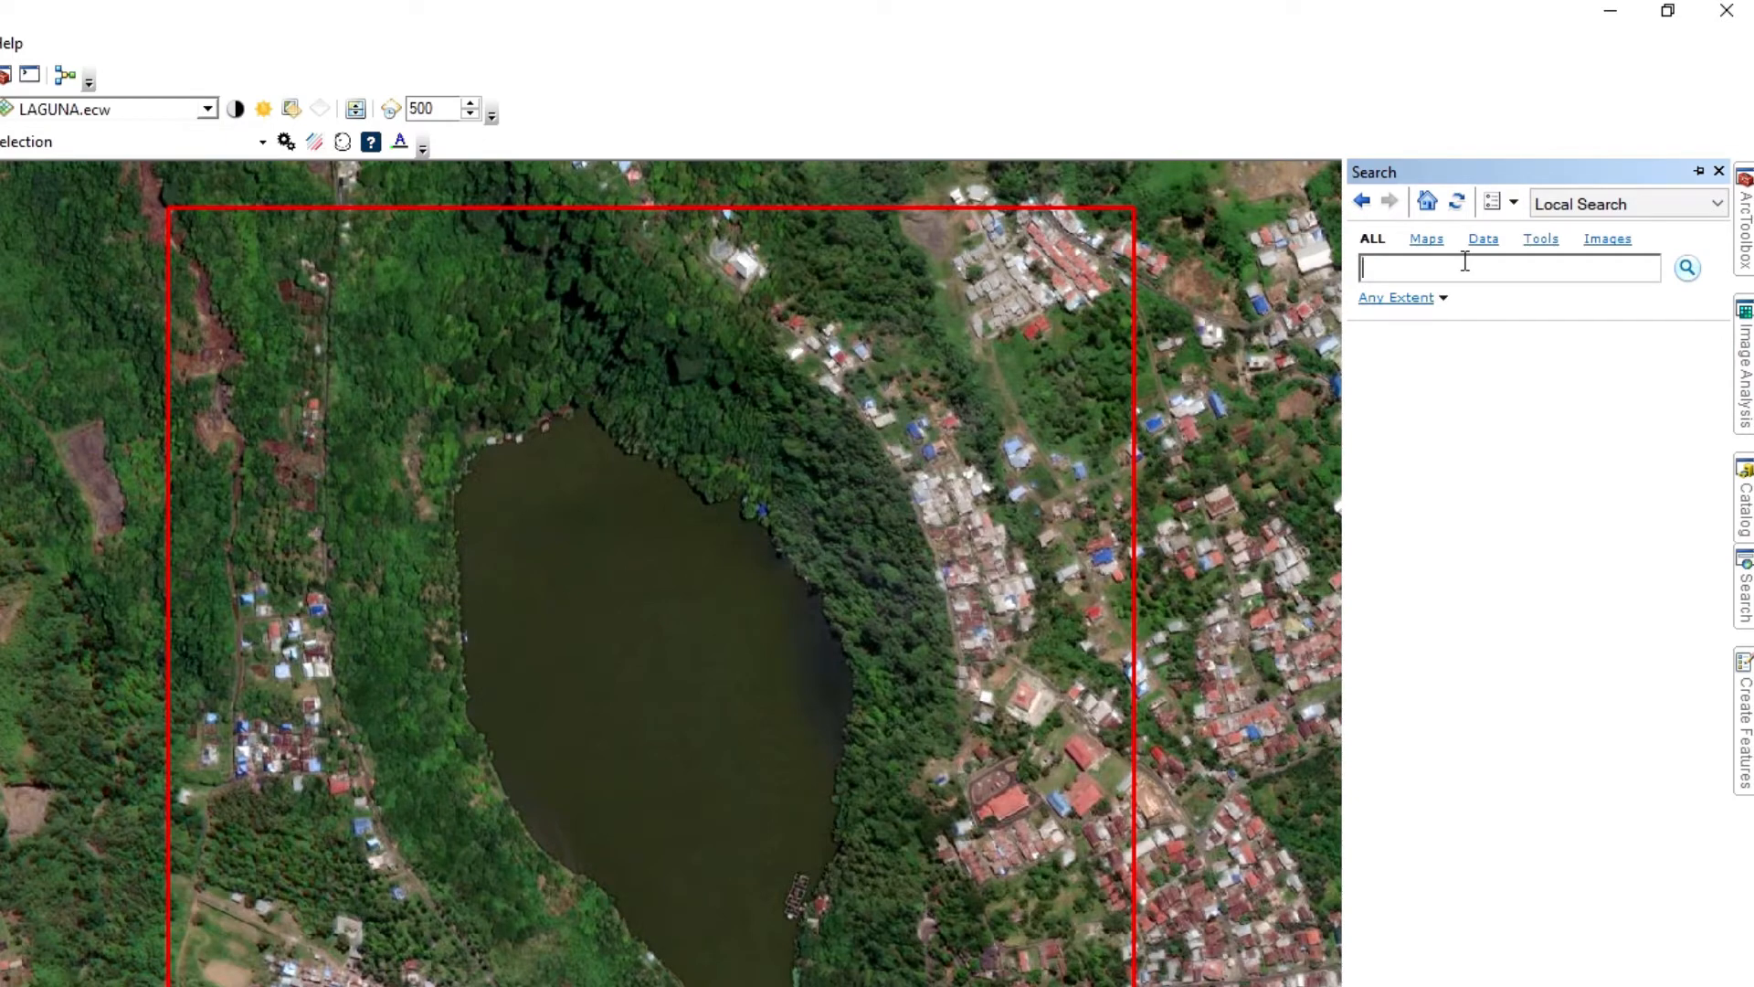
text(CREATE RANDOM POINR)
click(1689, 269)
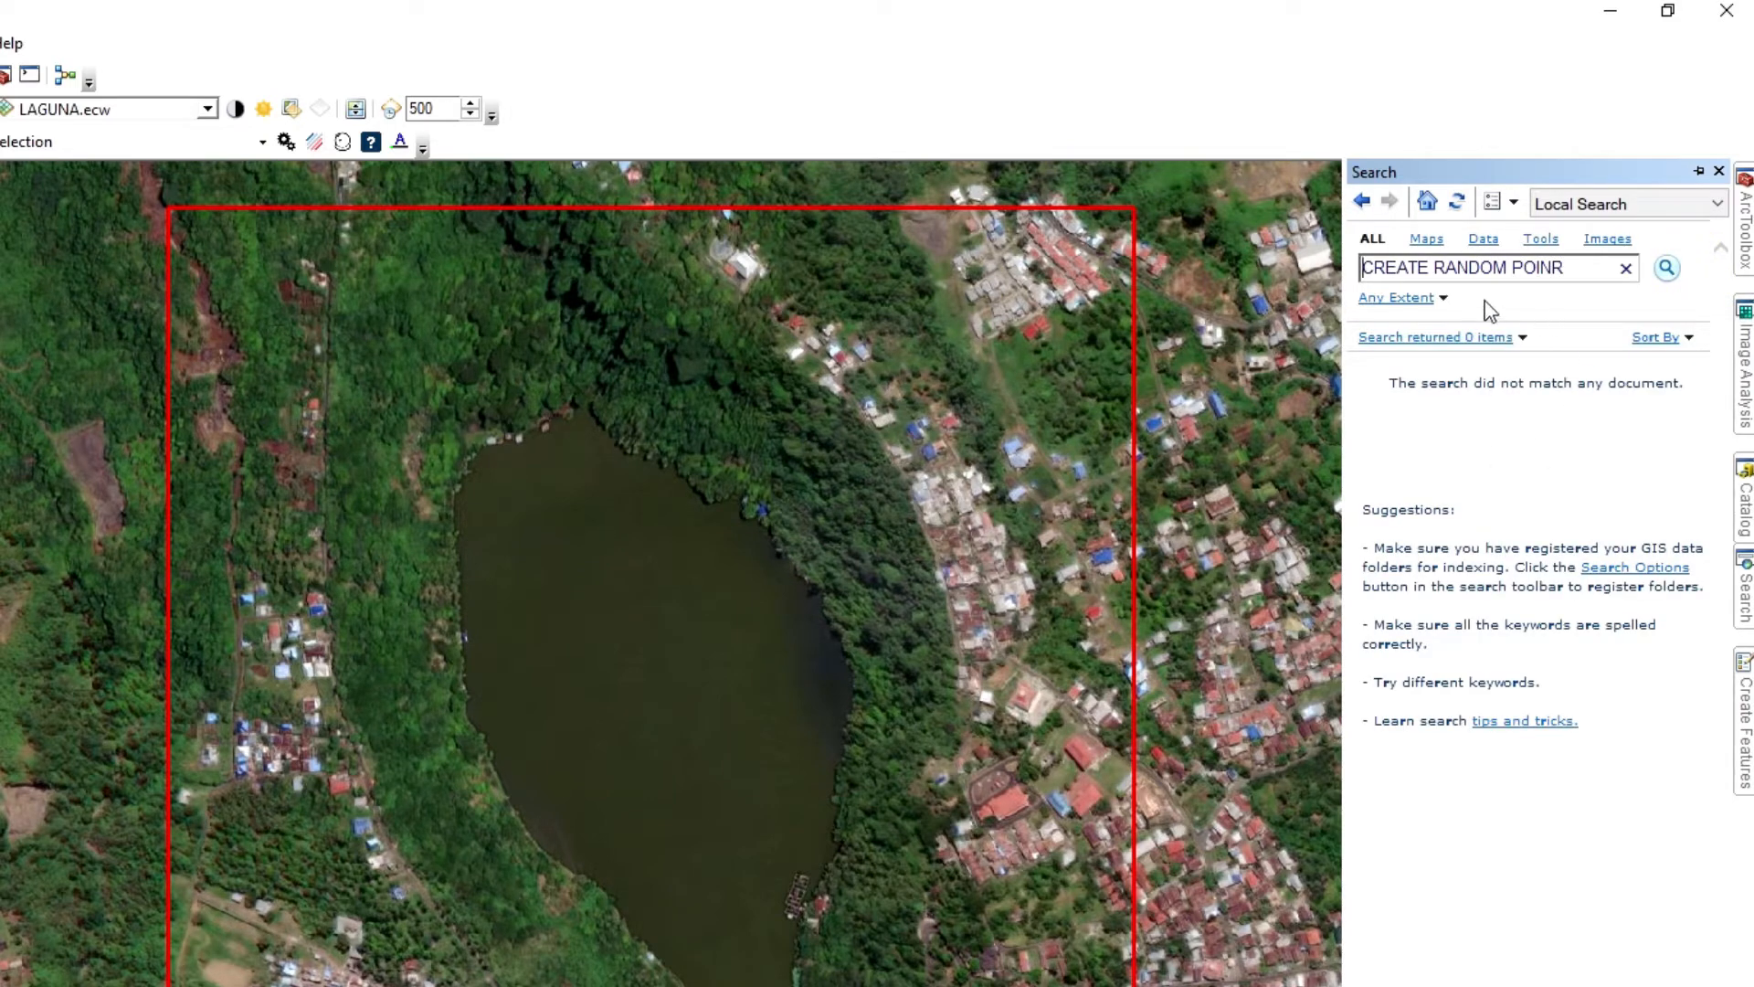
click(1568, 268)
key(BackSpace)
text(y)
key(BackSpace)
text(t)
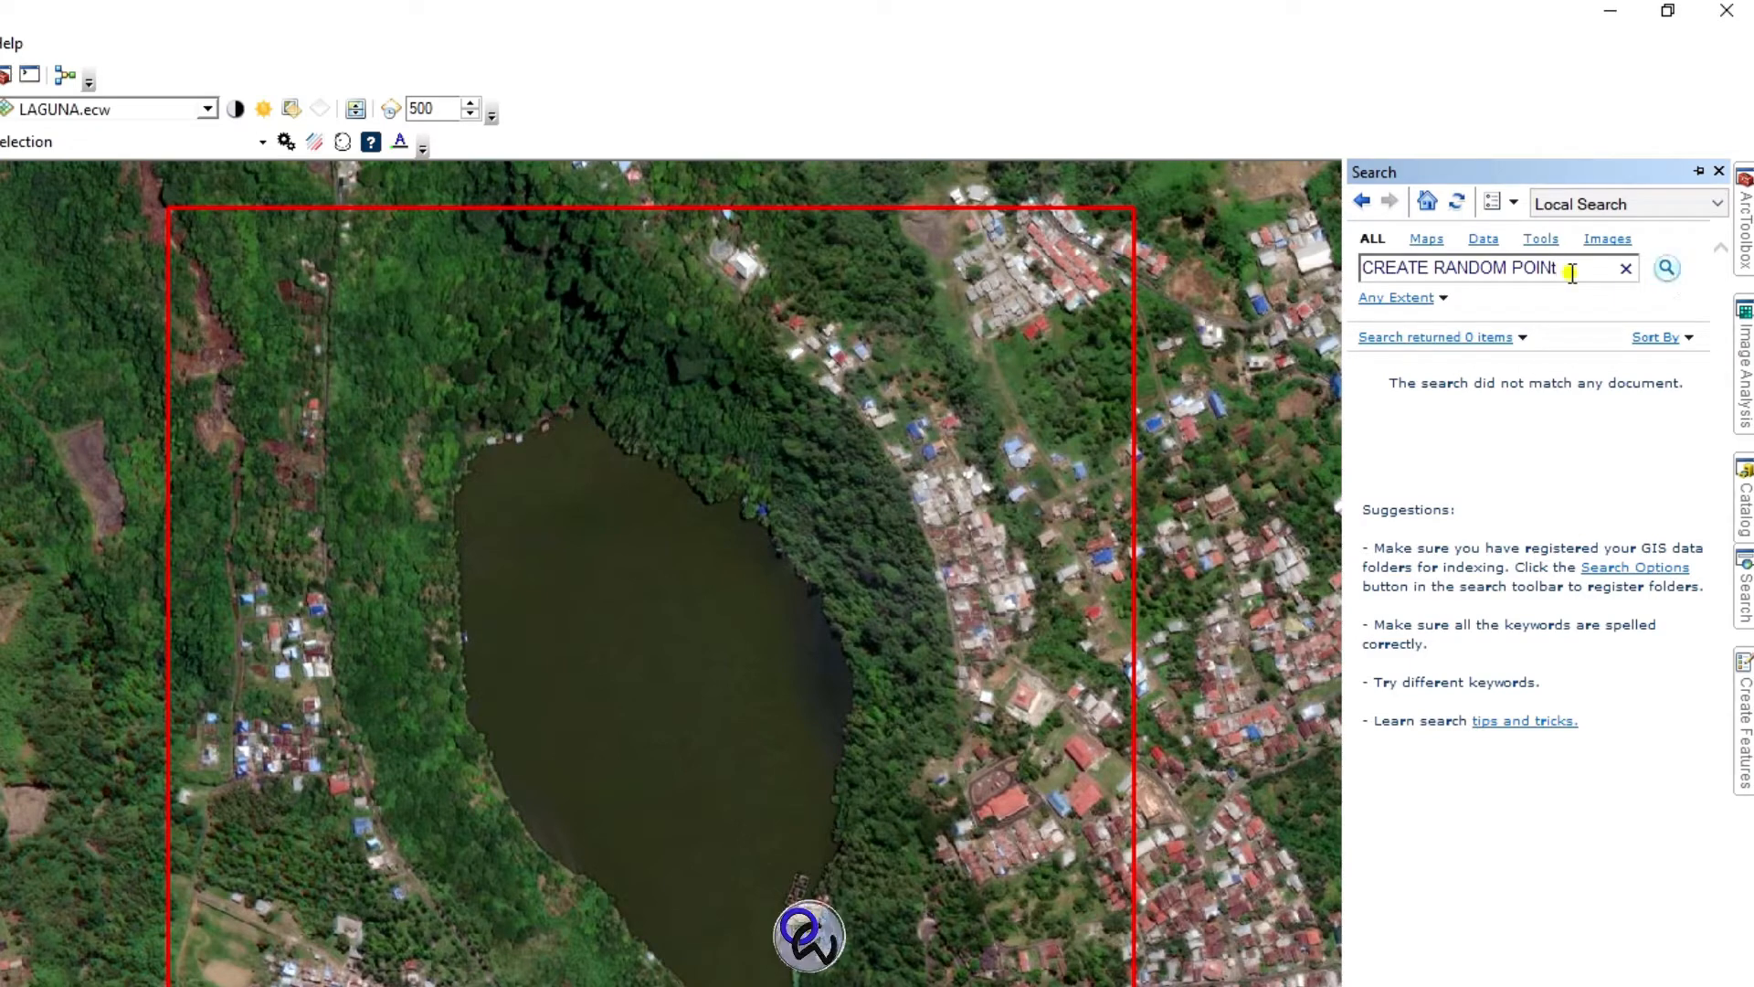
Search for "create random point" and open the Create Random Points tool from Data Management.
drag(1566, 267, 1224, 269)
text(crea)
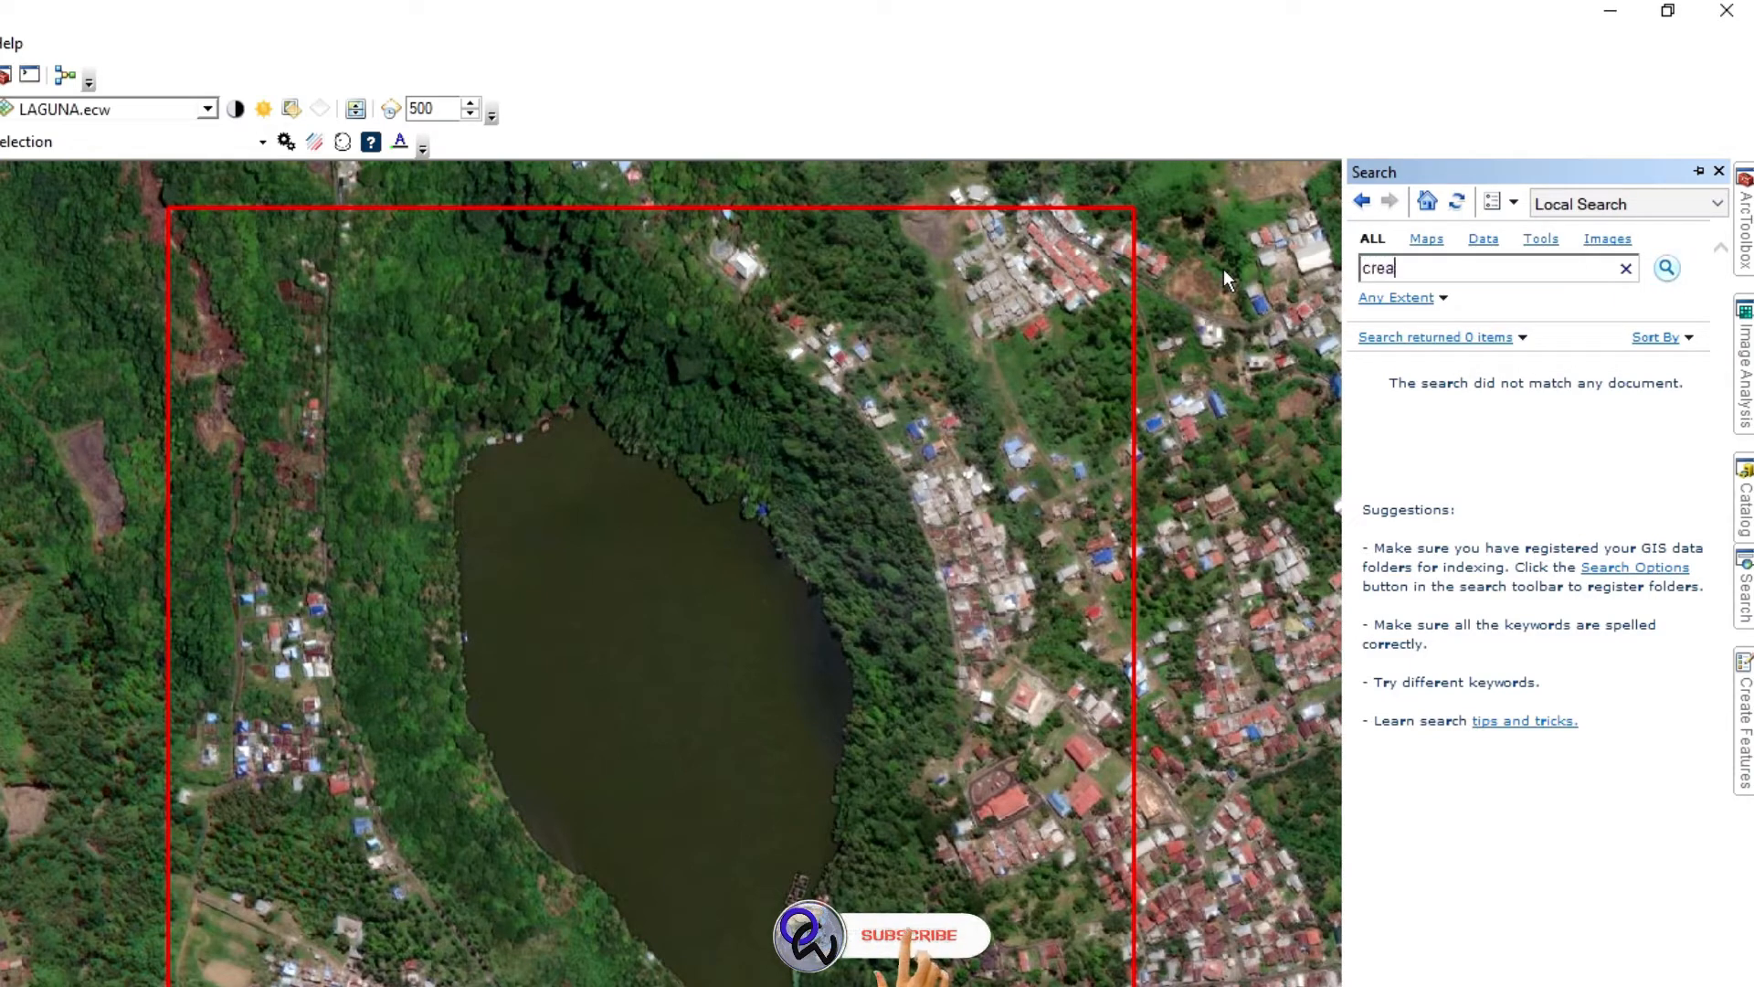
text(te ran)
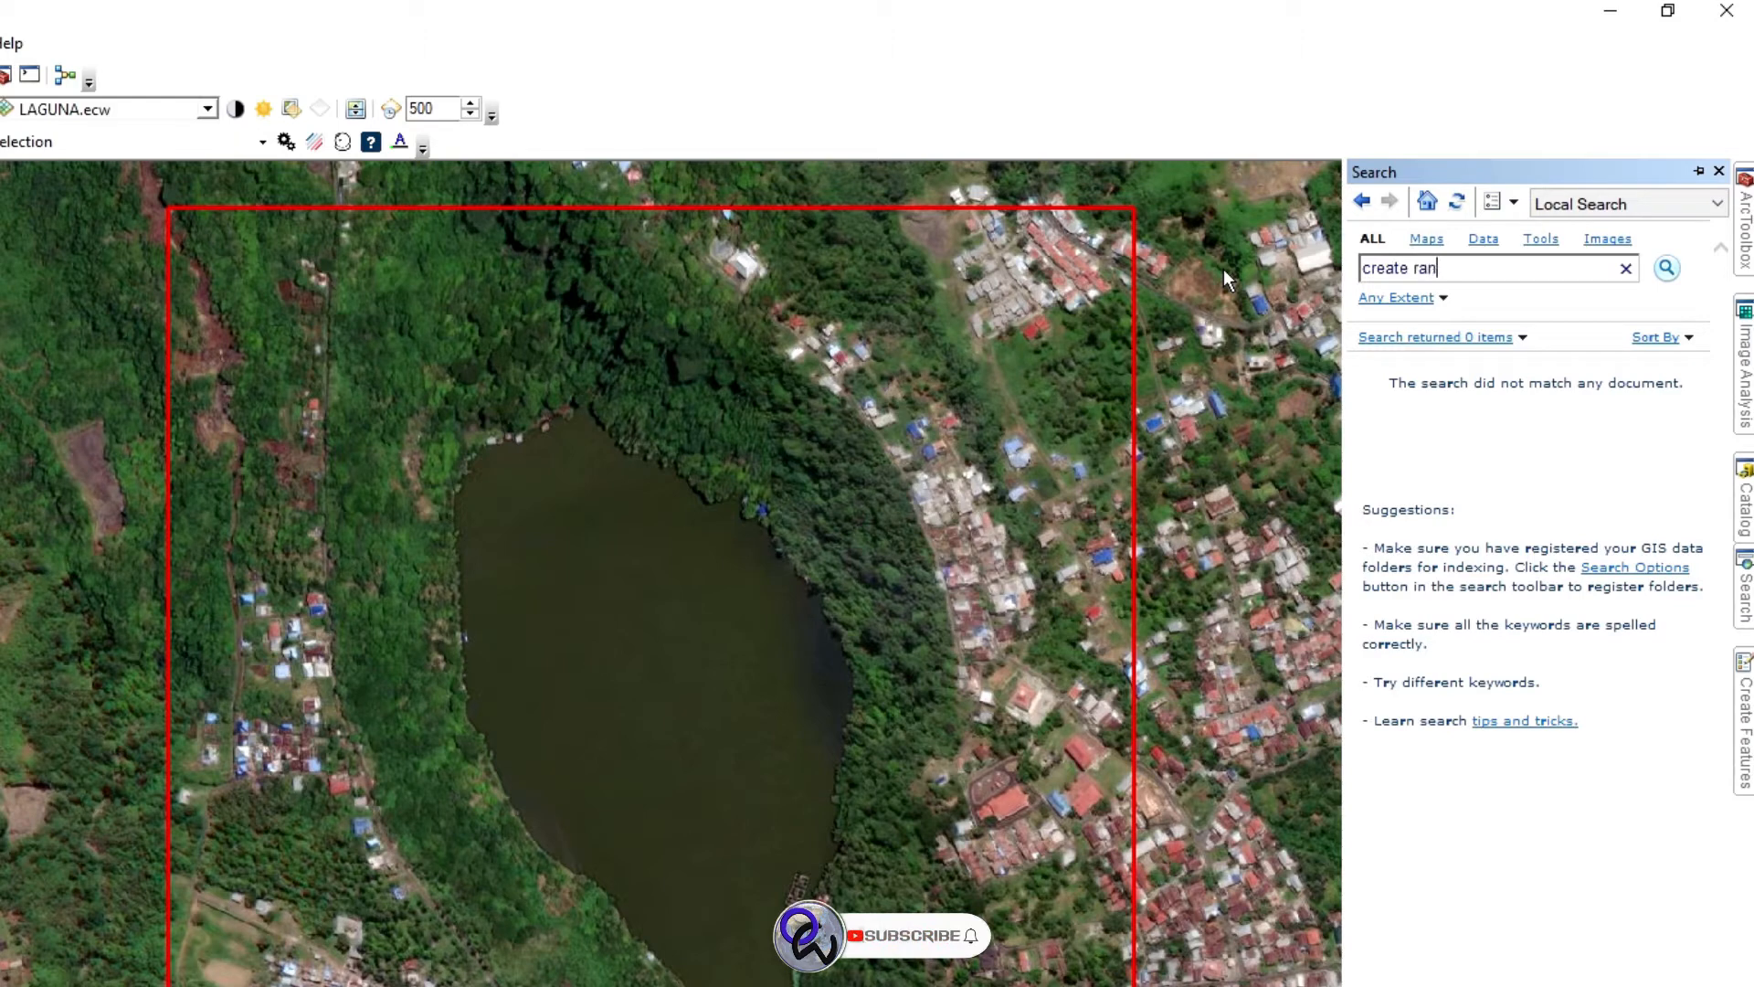
text(dom point)
click(1666, 270)
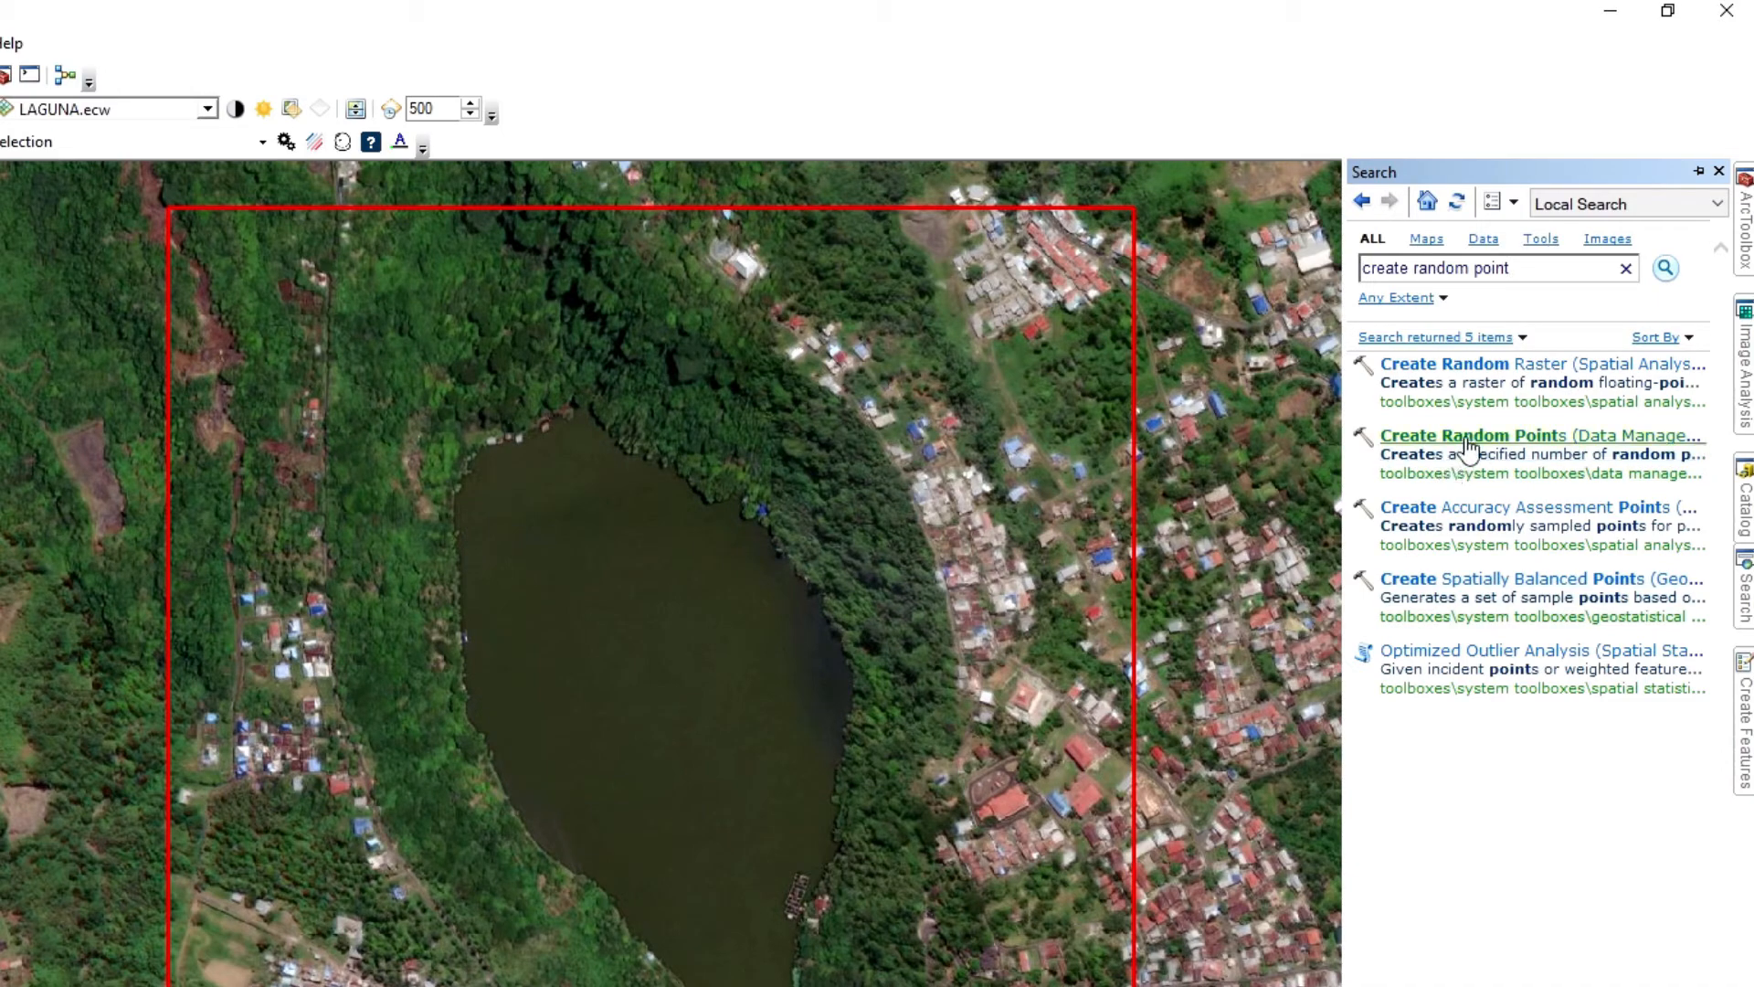
click(1469, 448)
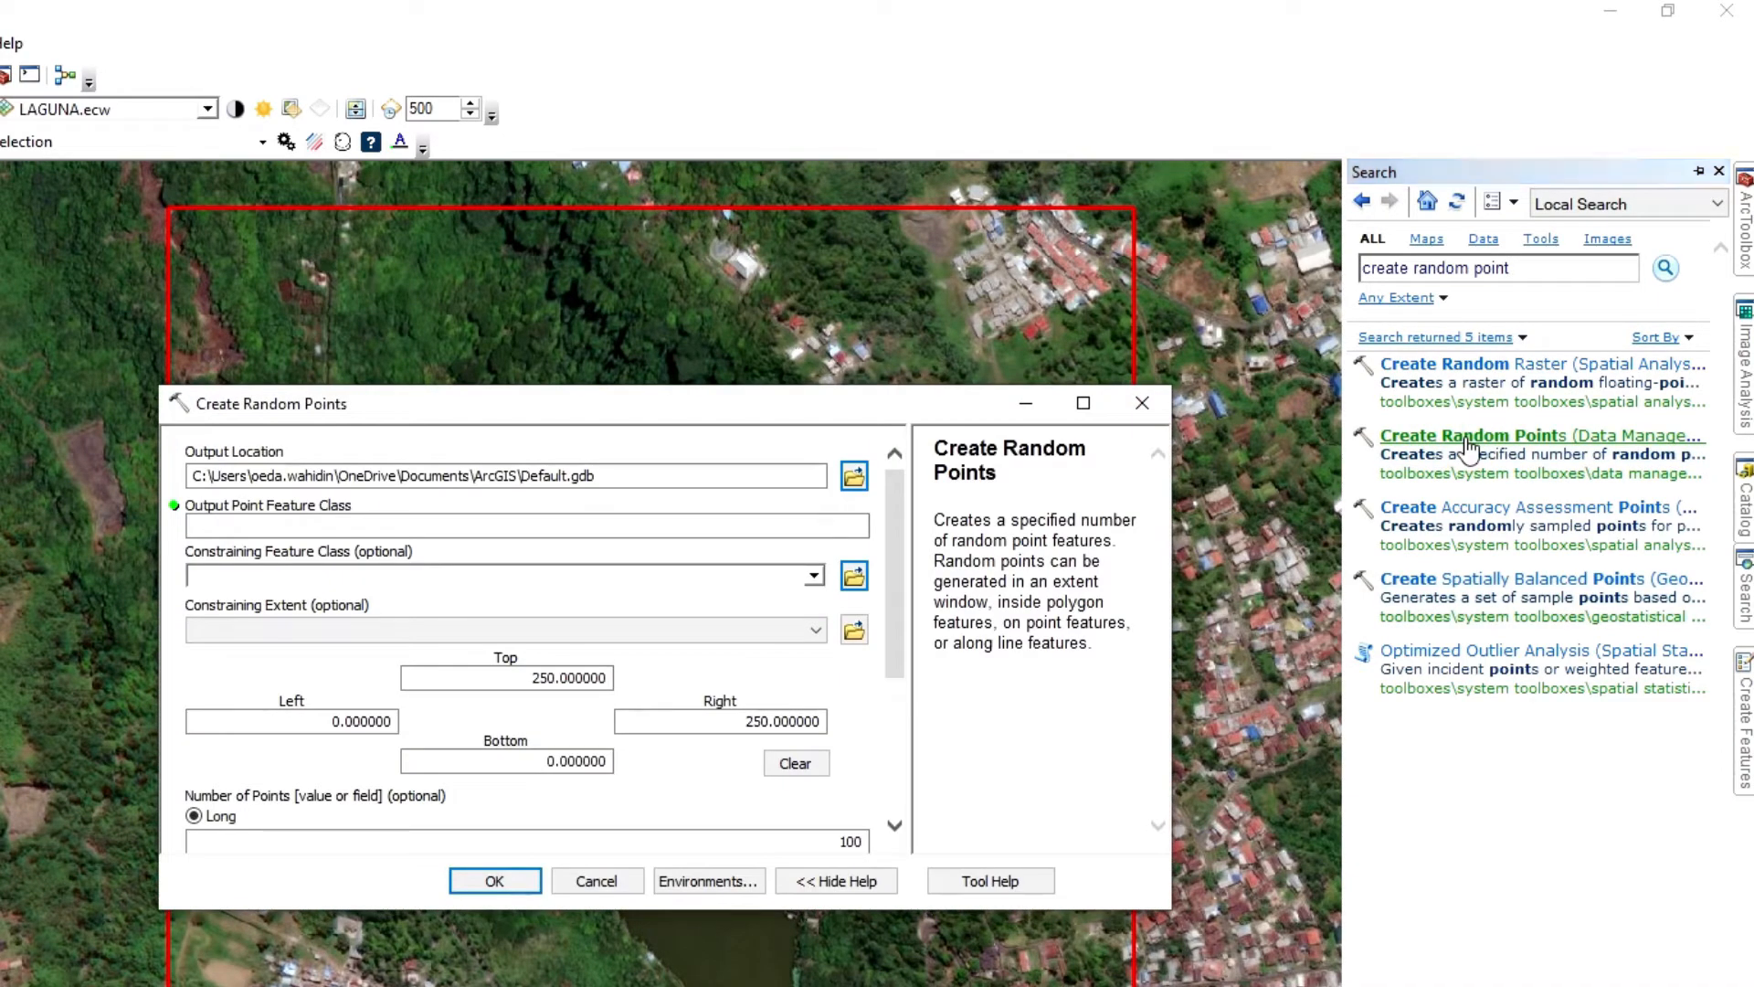
Create a file geodatabase named Sampel in the SAMPEL folder and set it as the random points' output location.
click(854, 476)
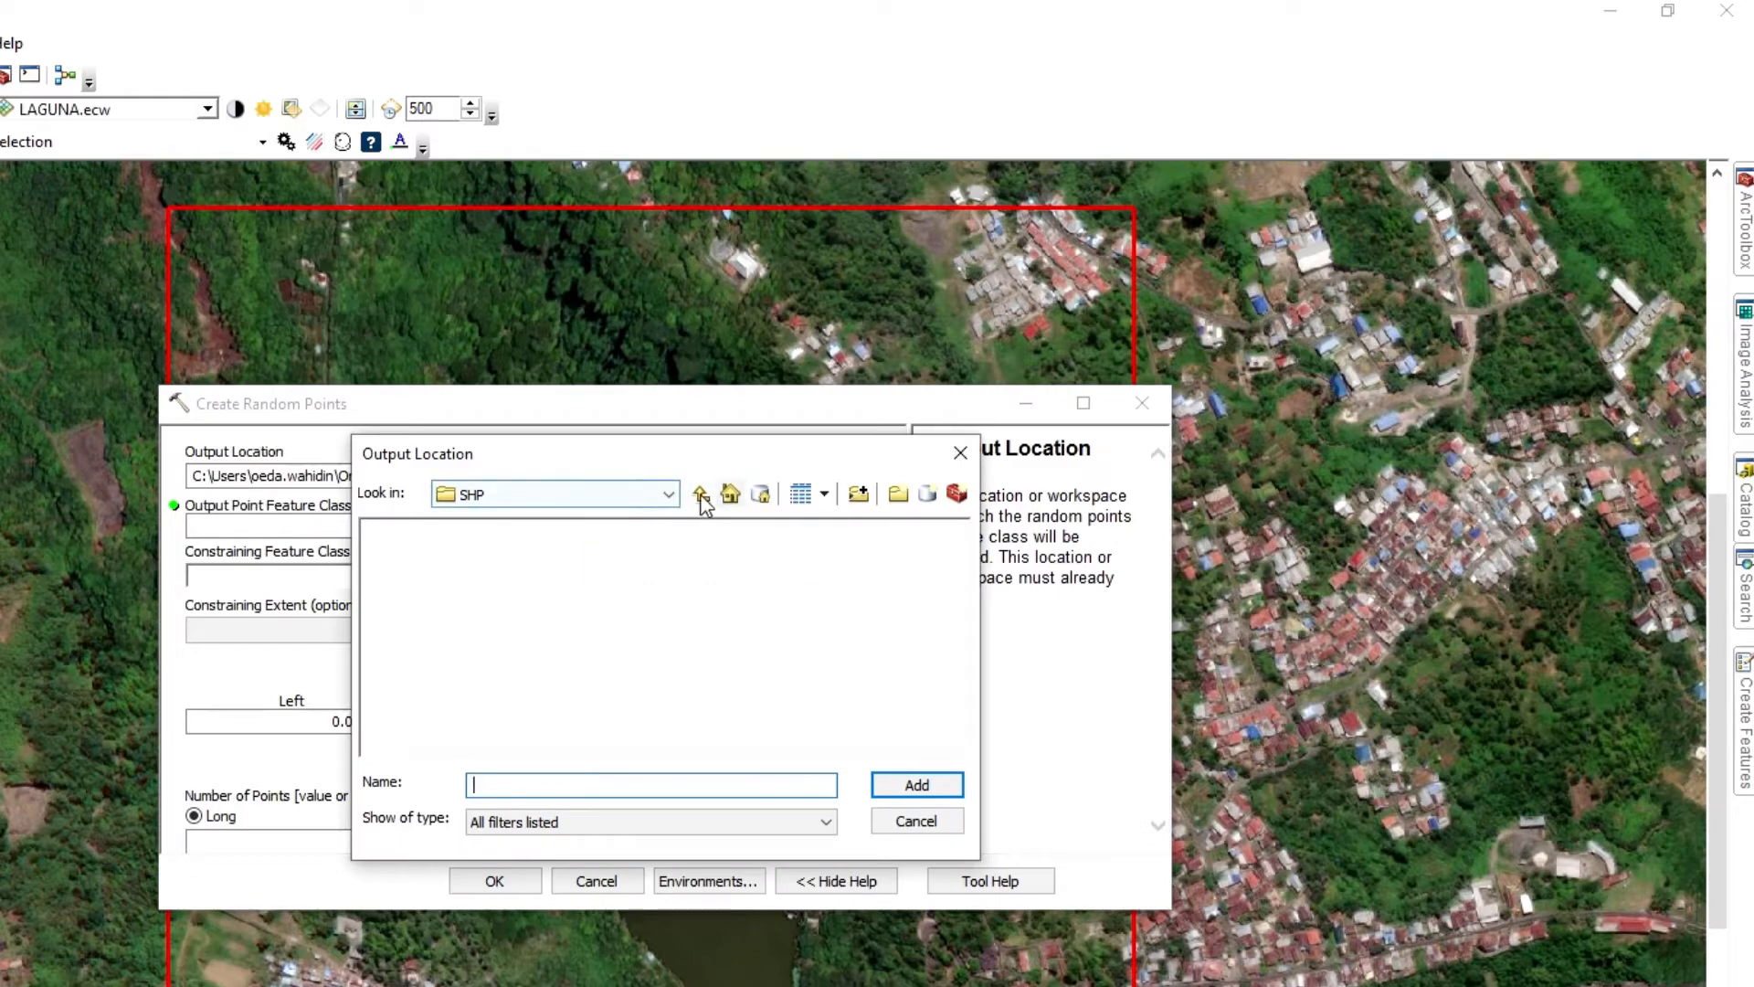
click(702, 496)
double_click(408, 594)
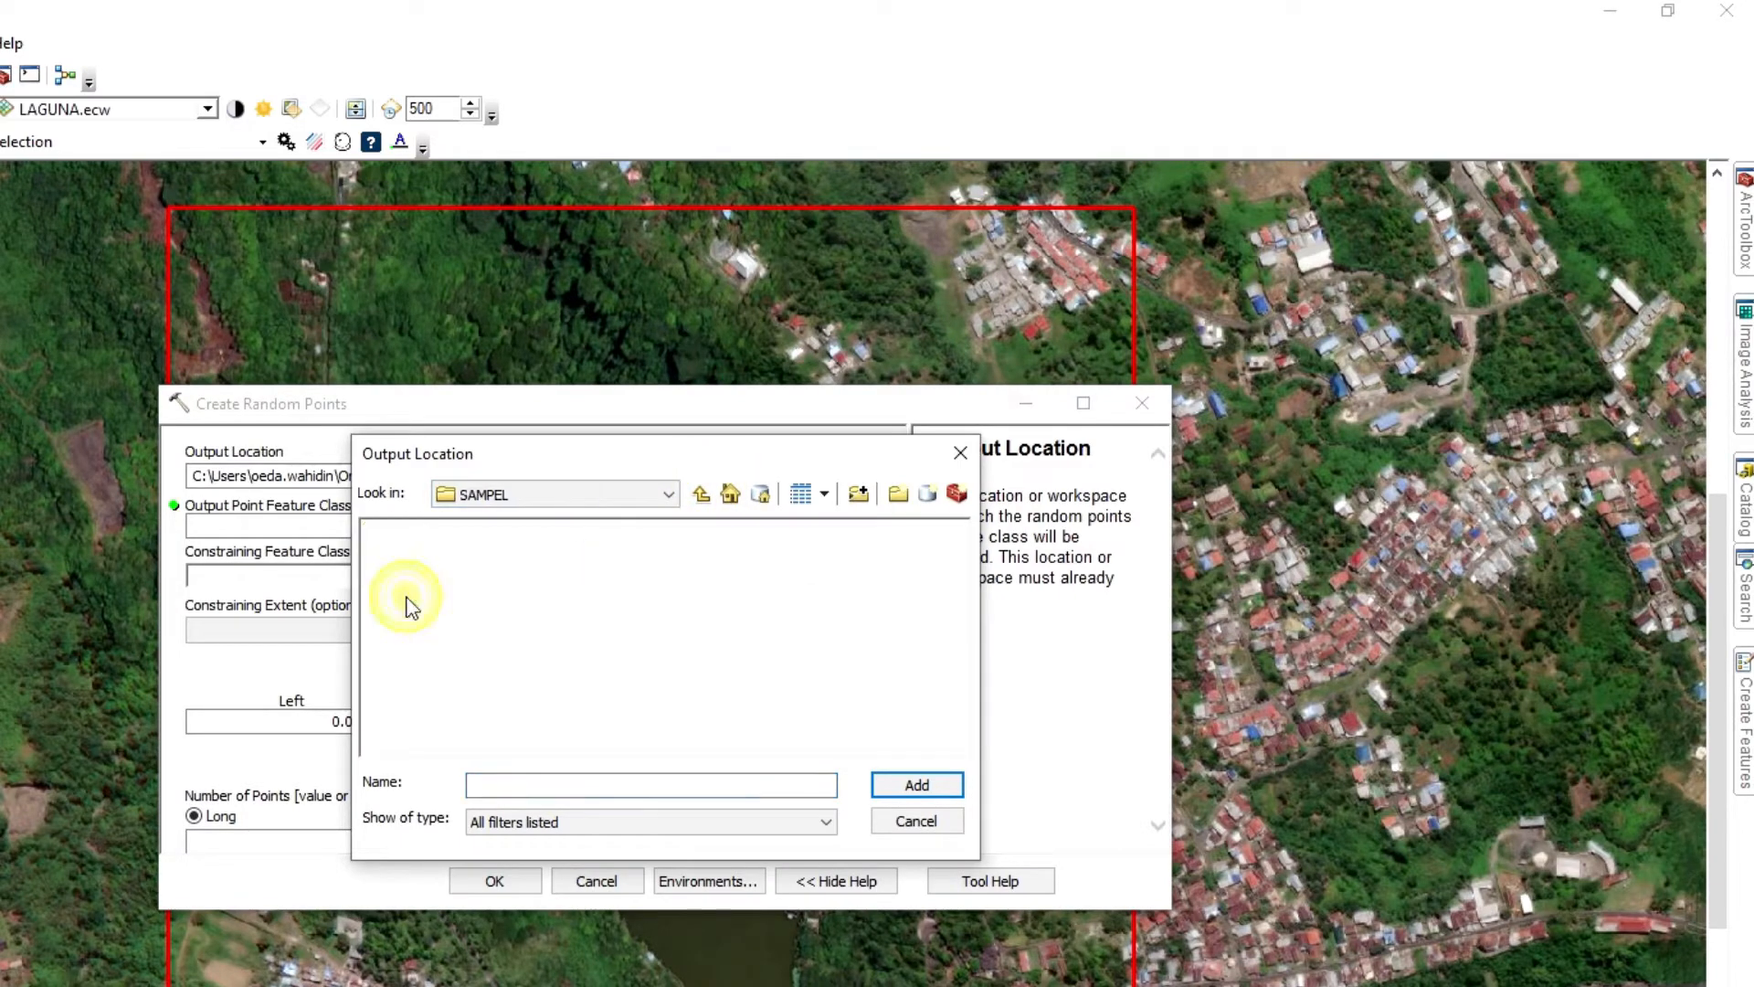
click(927, 493)
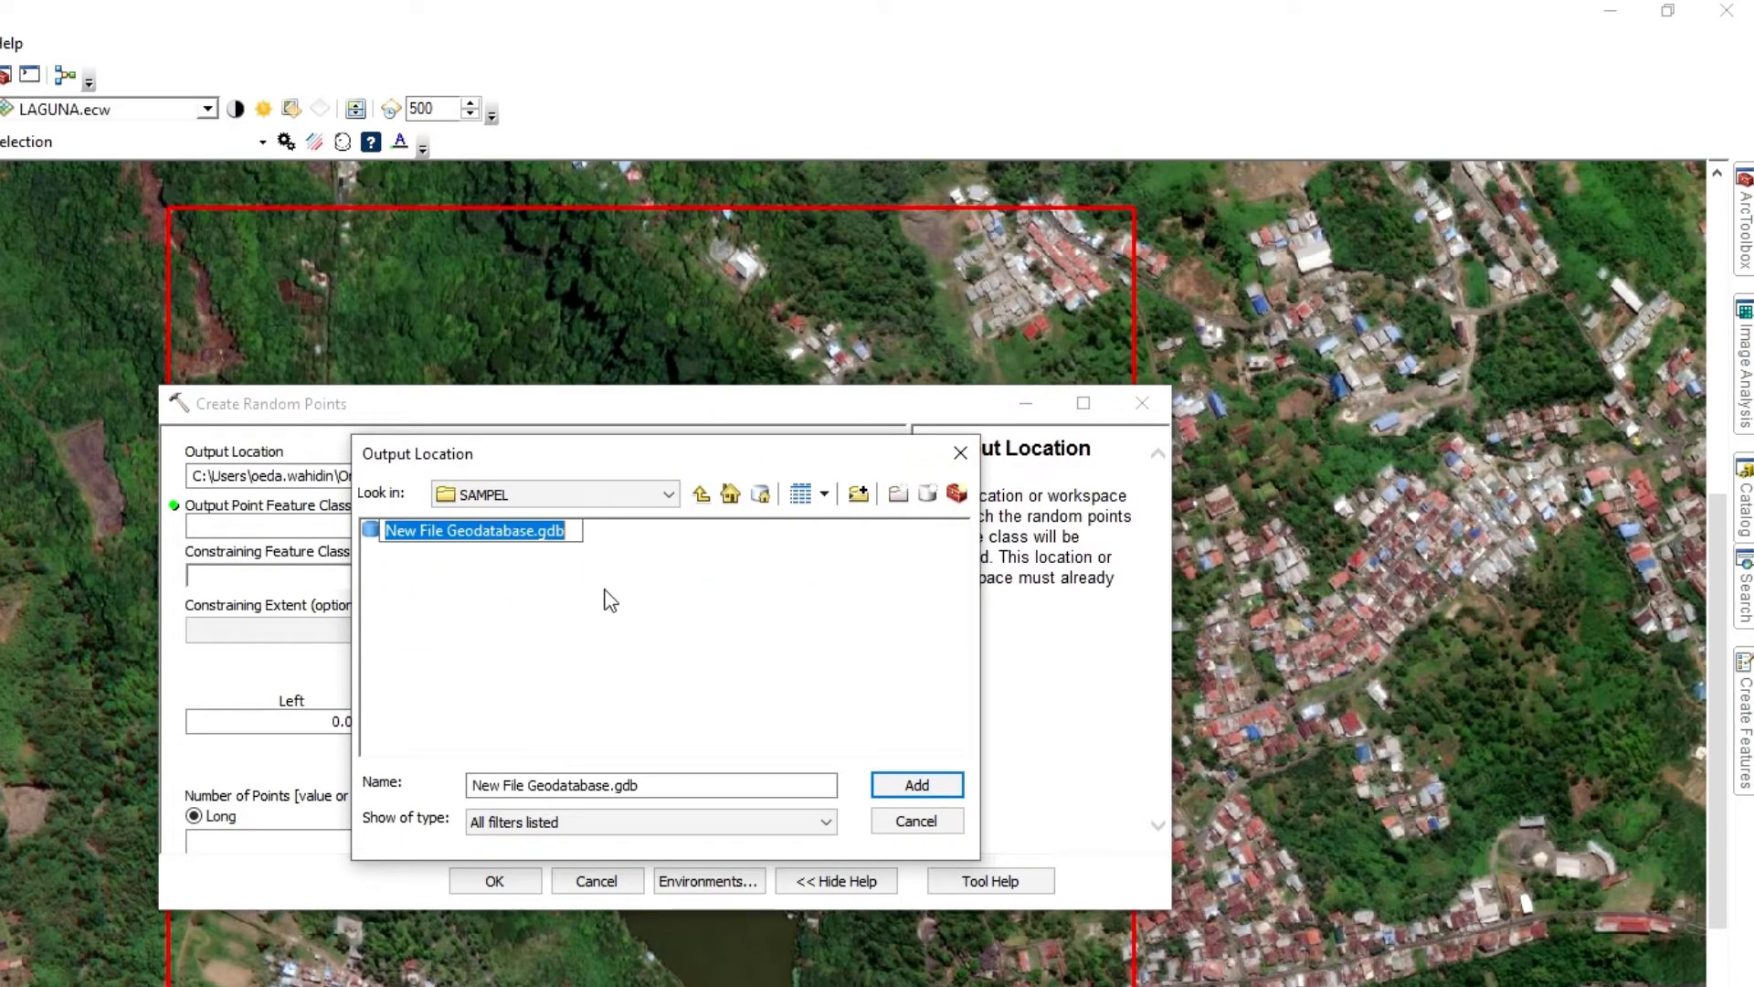
text(Sampel)
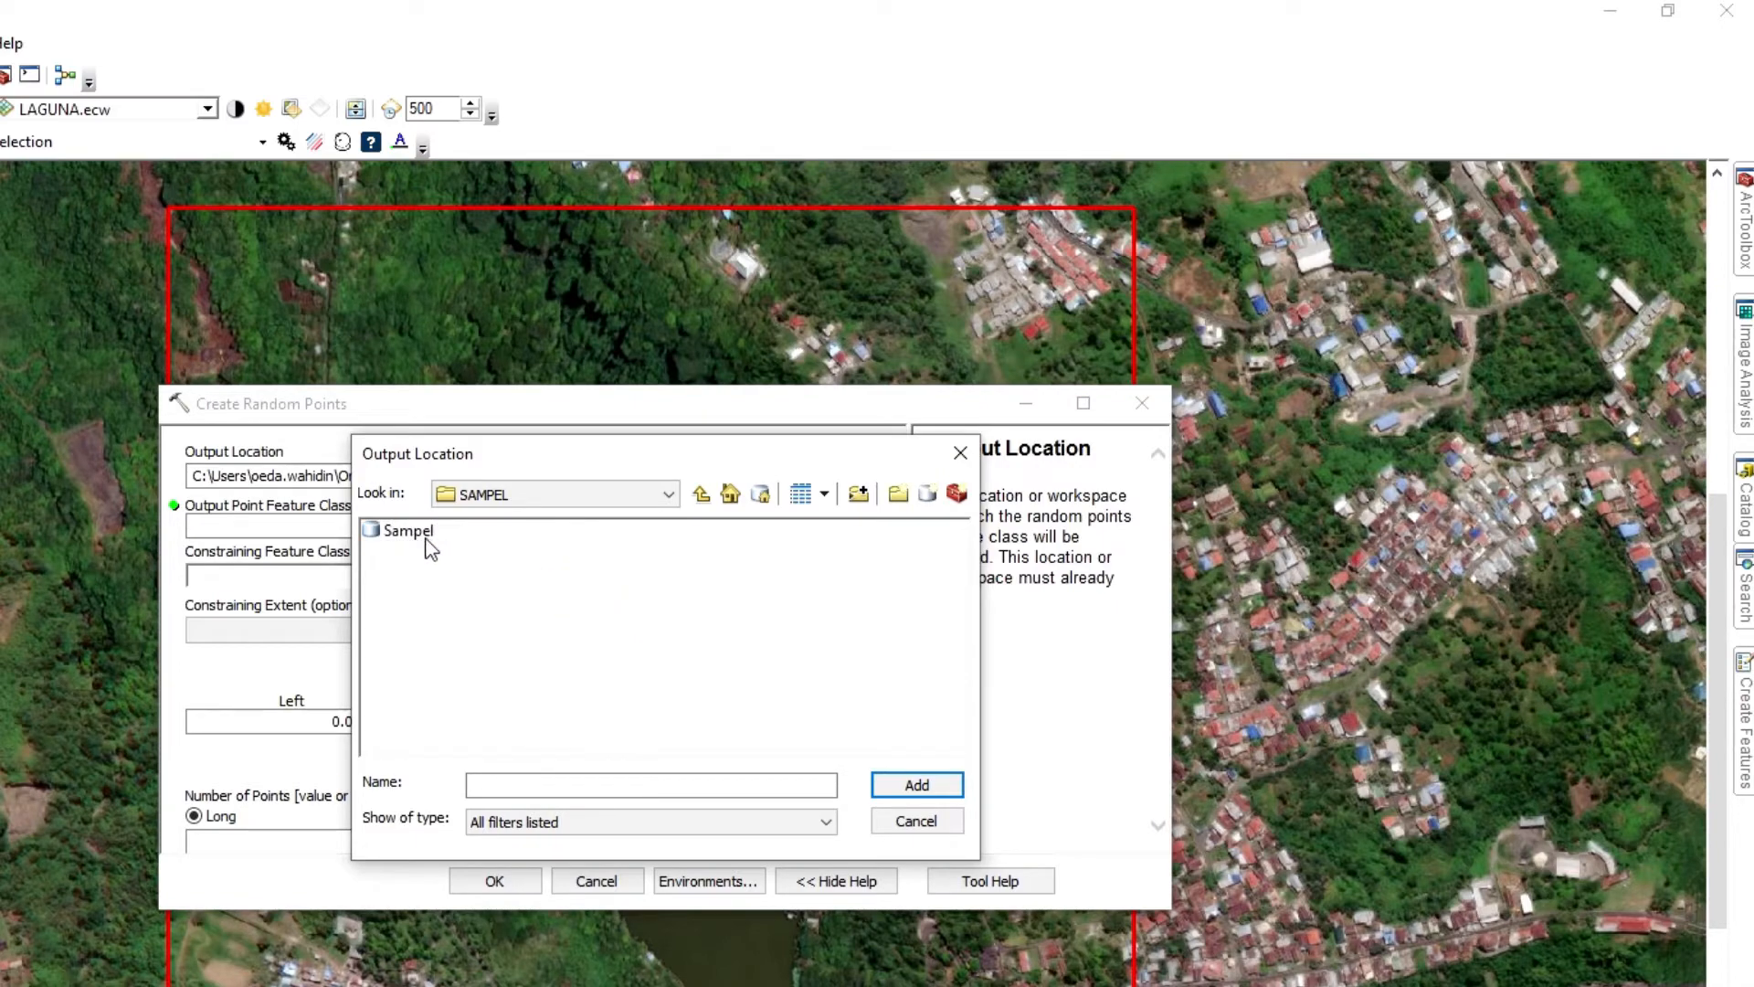
click(407, 531)
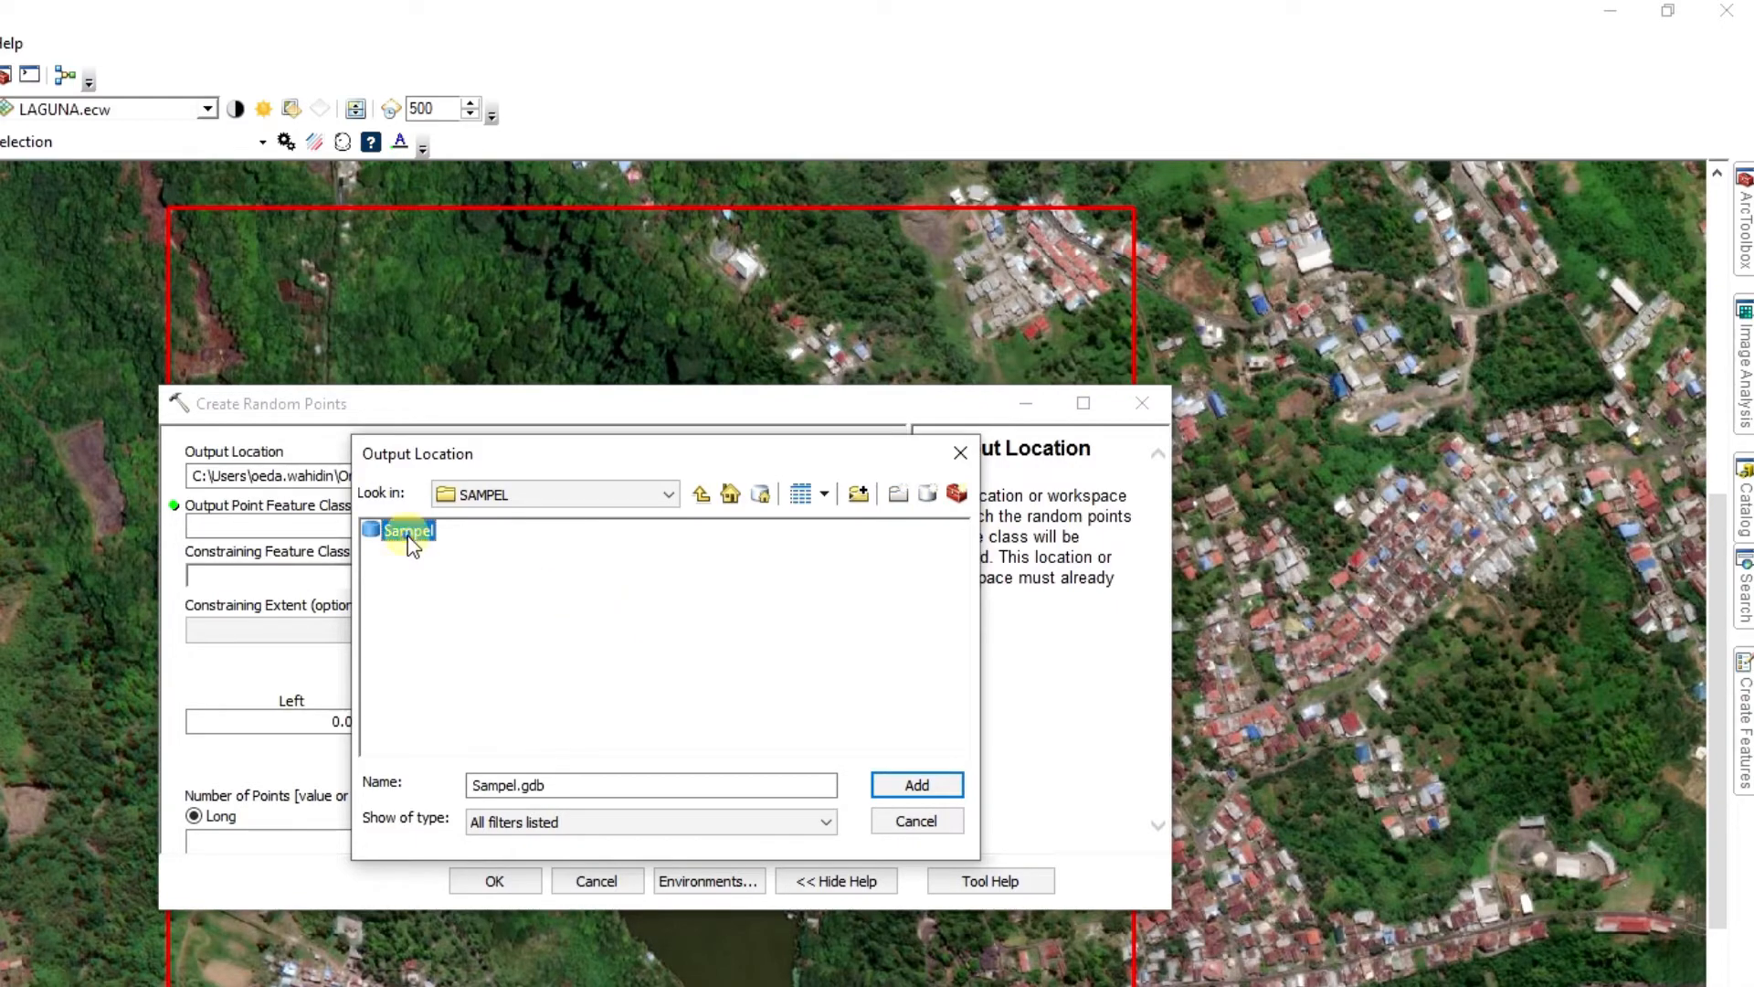
click(941, 791)
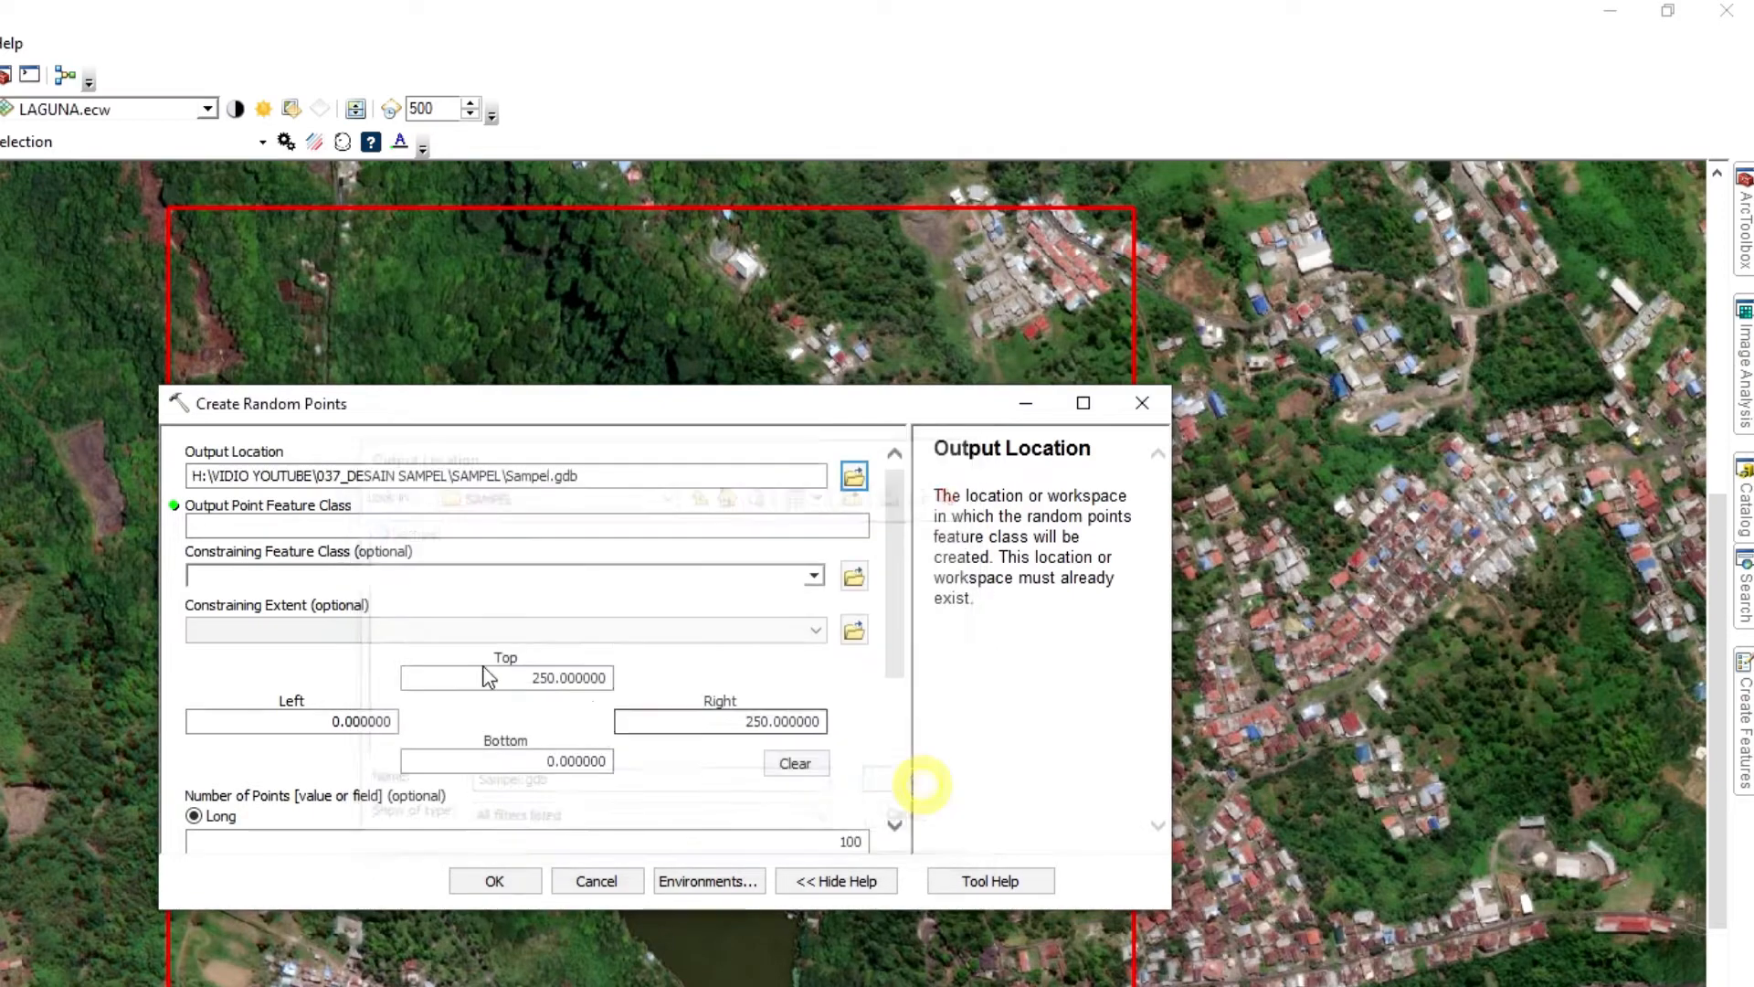
Name the output point feature class Random and constrain it to the AREA_STUDI feature class.
click(236, 523)
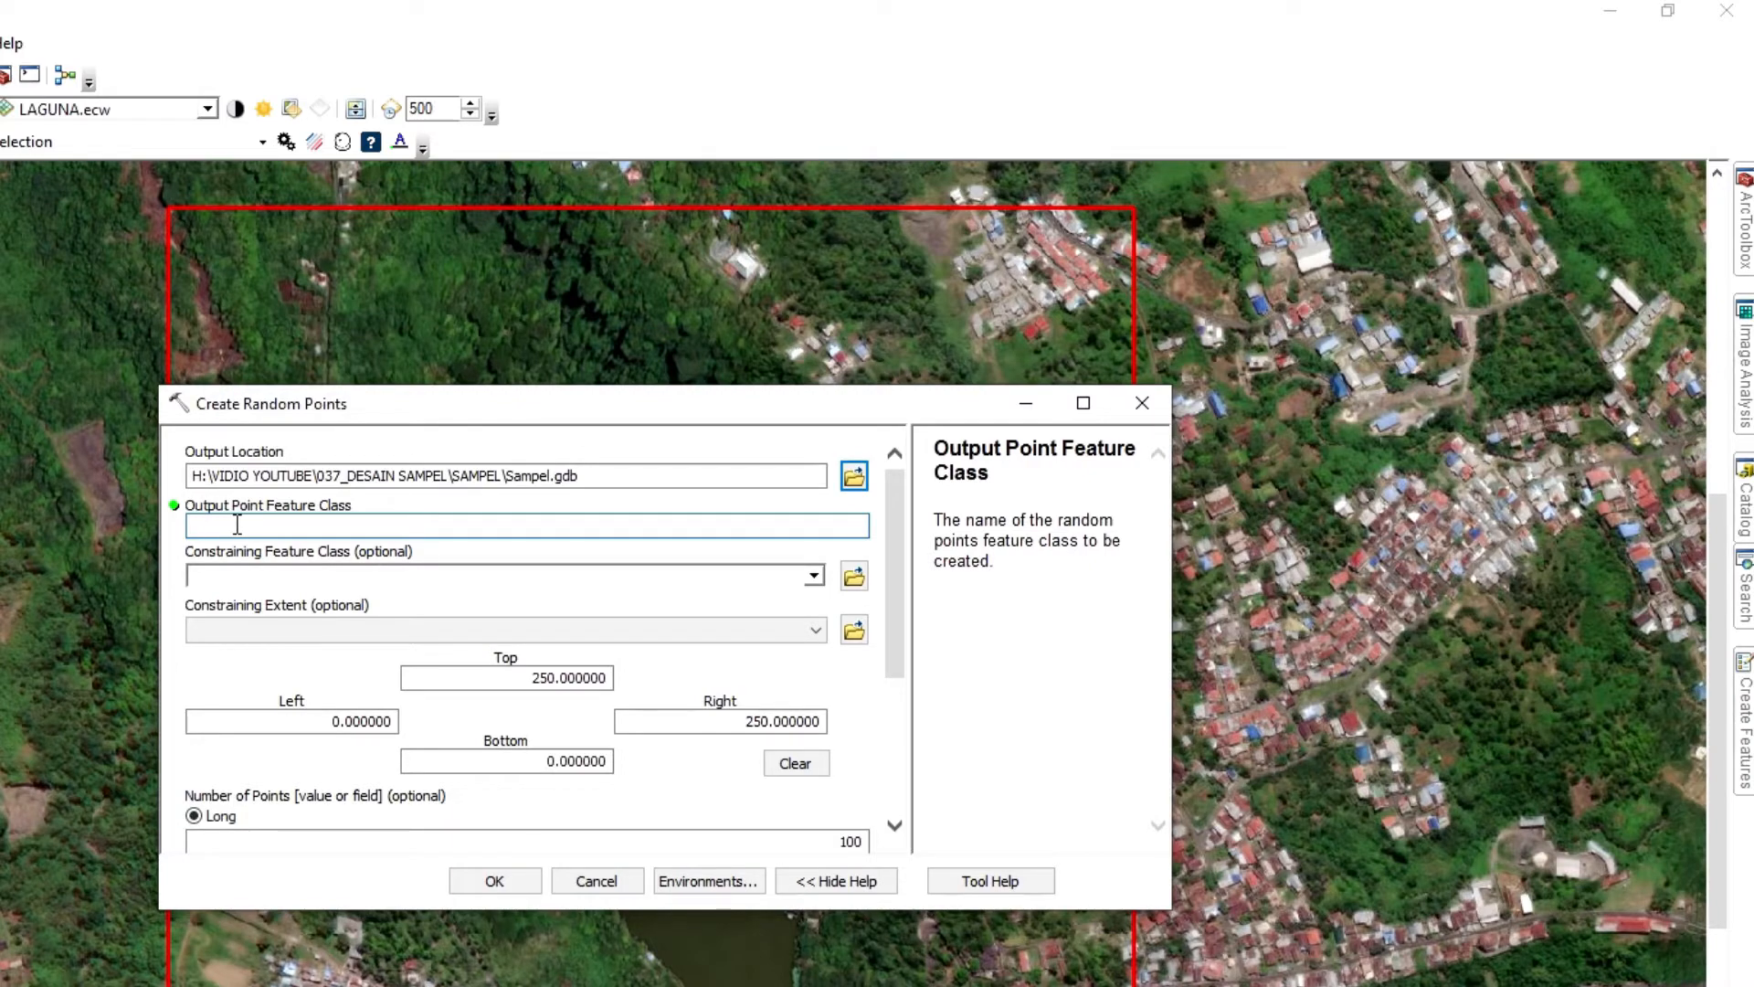
text(Random)
click(813, 575)
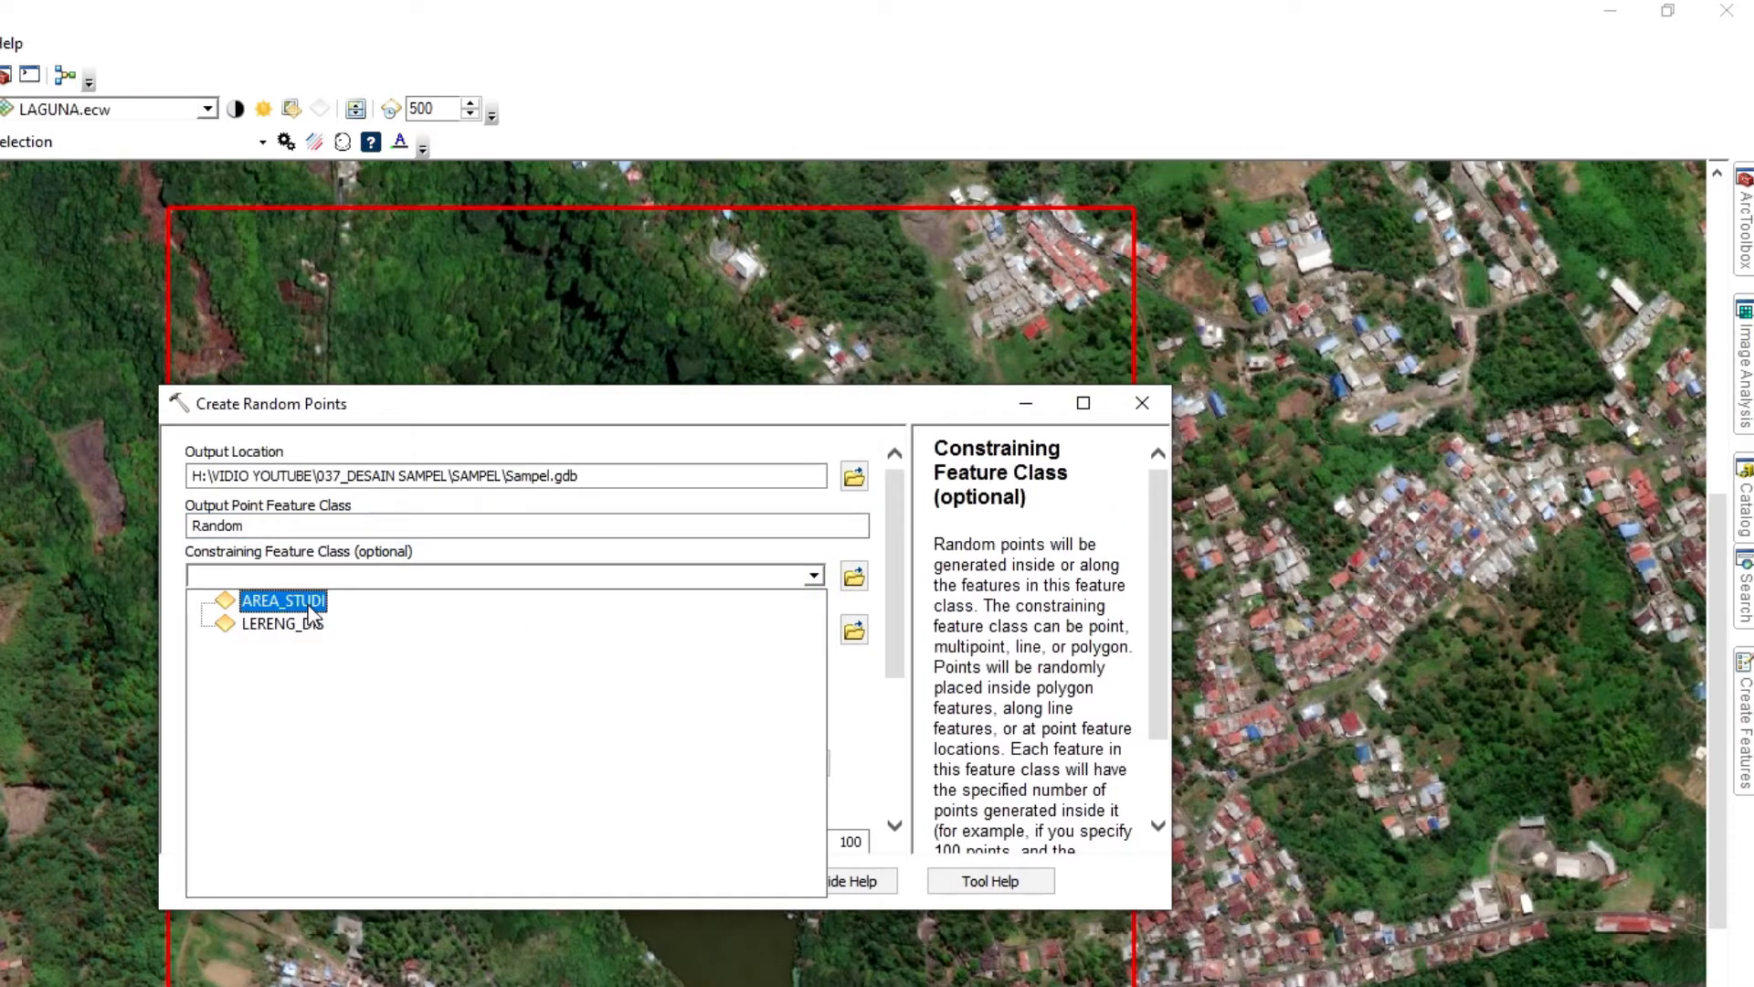
click(283, 600)
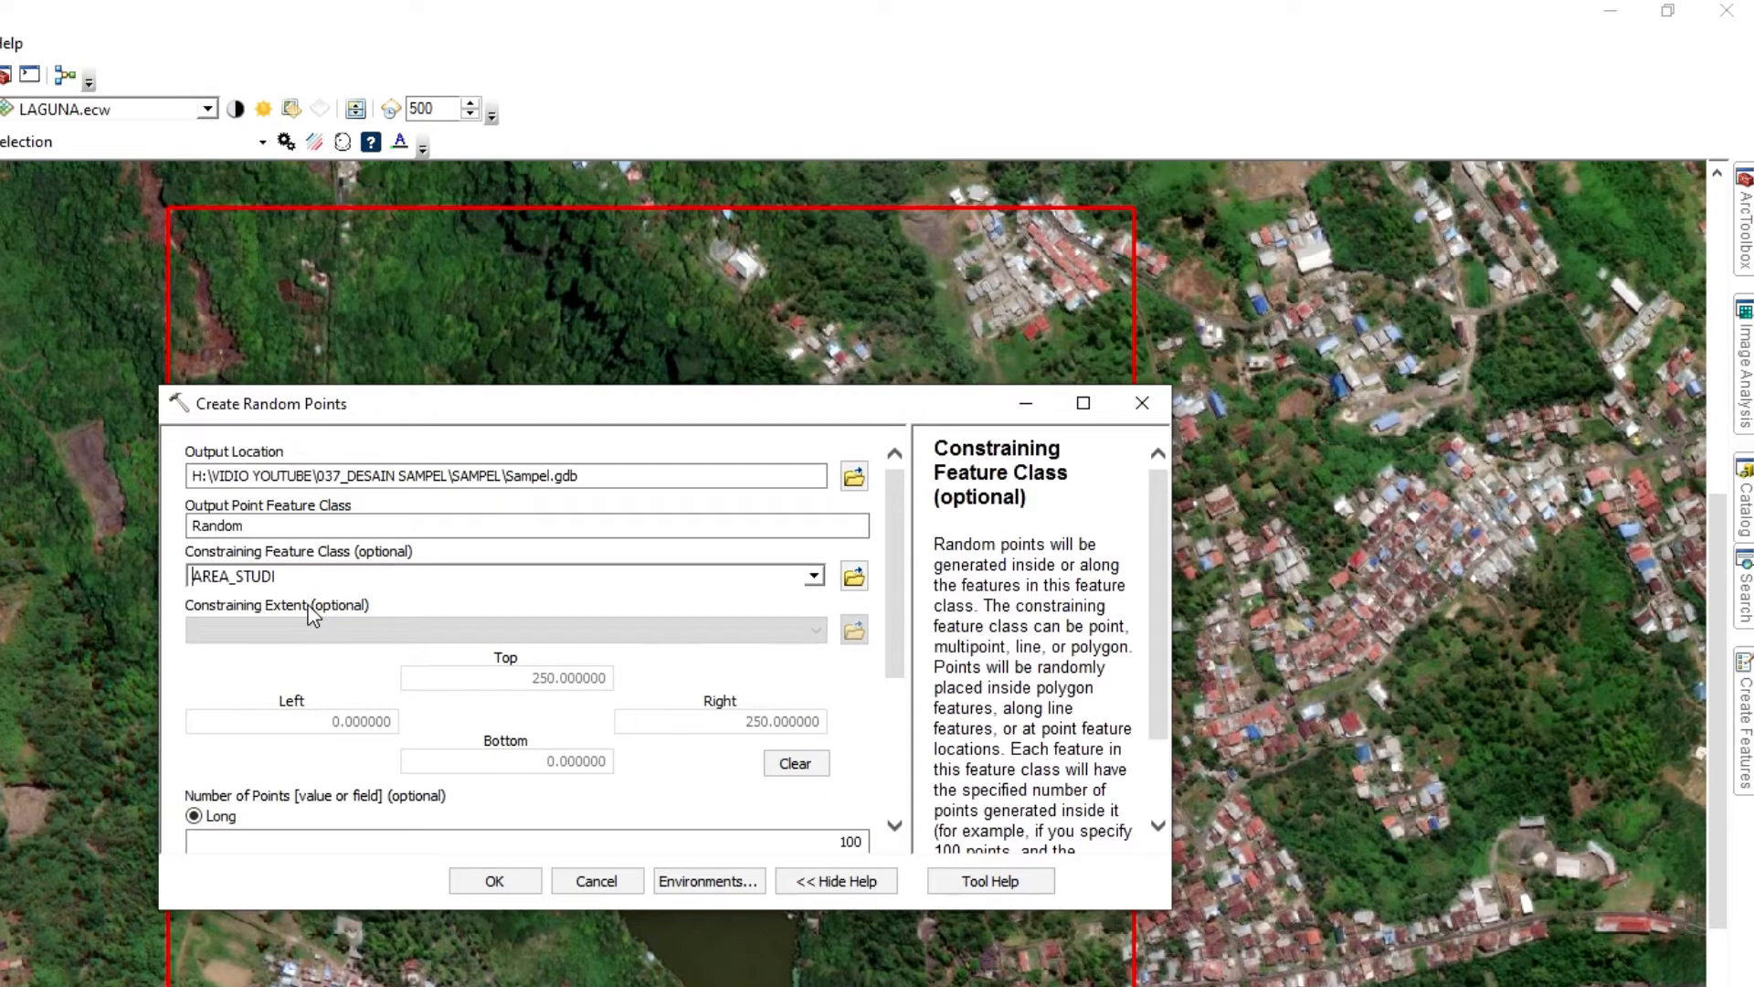
Set the number of points to 30 and the minimum distance unit to Meters, and run Create Random Points.
drag(895, 580, 900, 704)
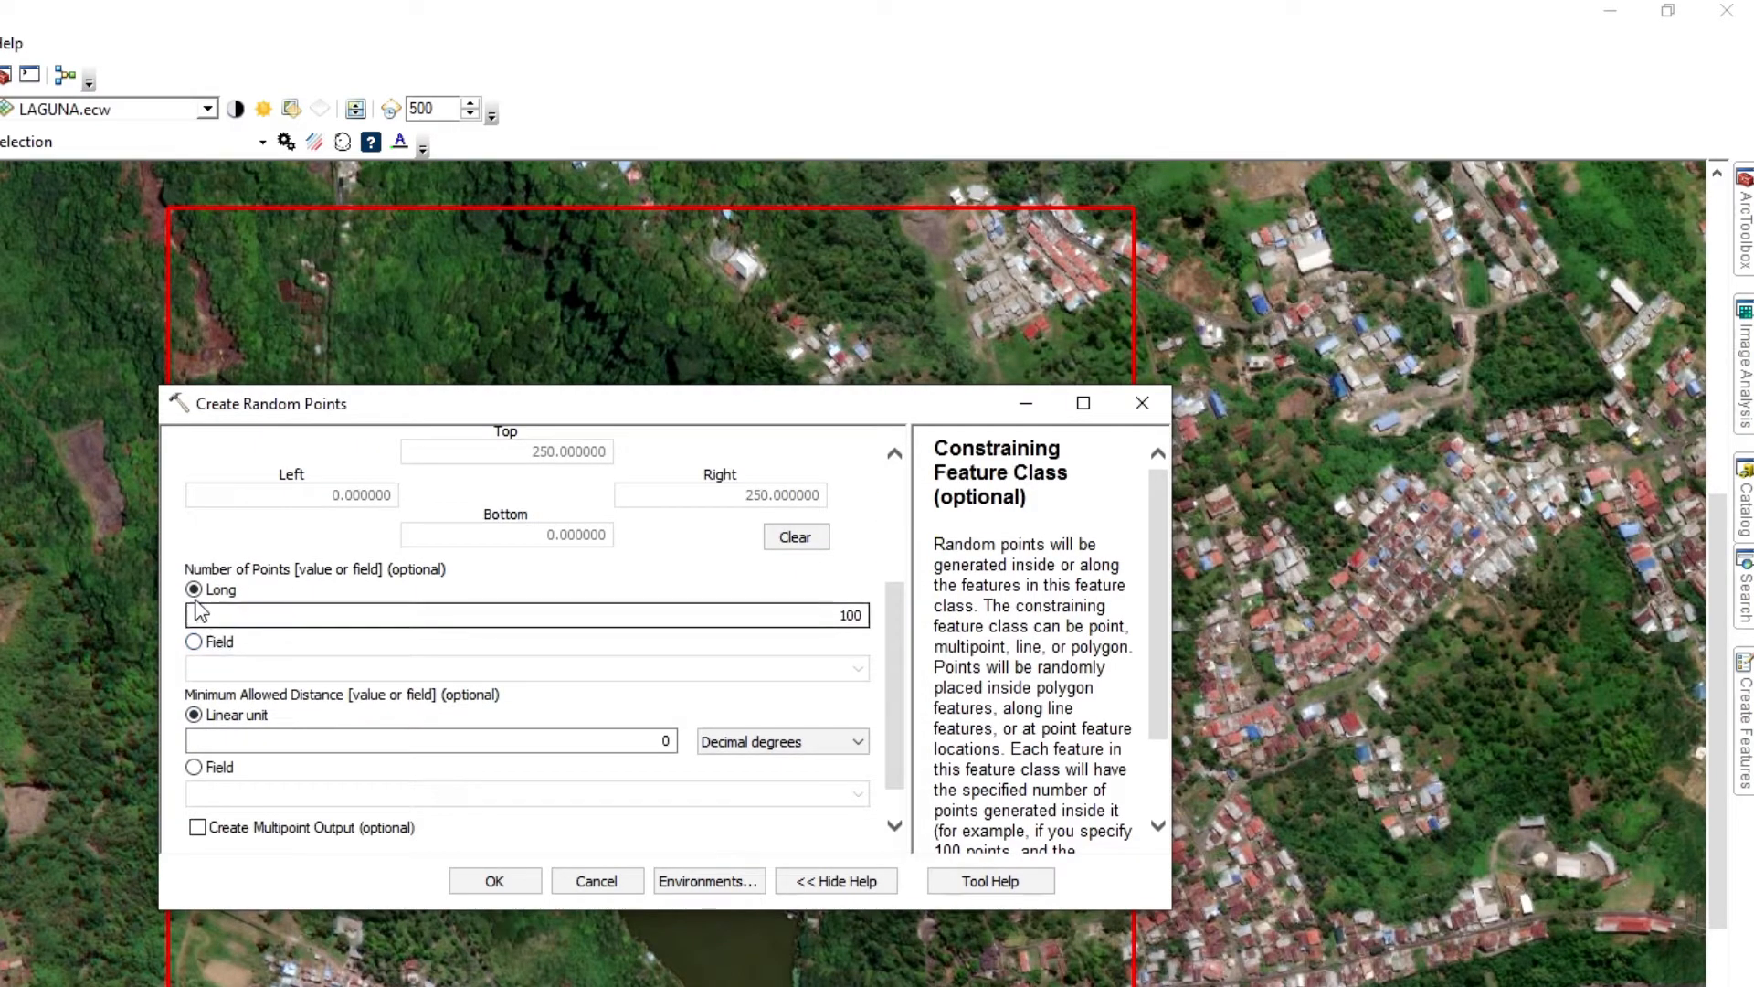
click(836, 740)
click(814, 612)
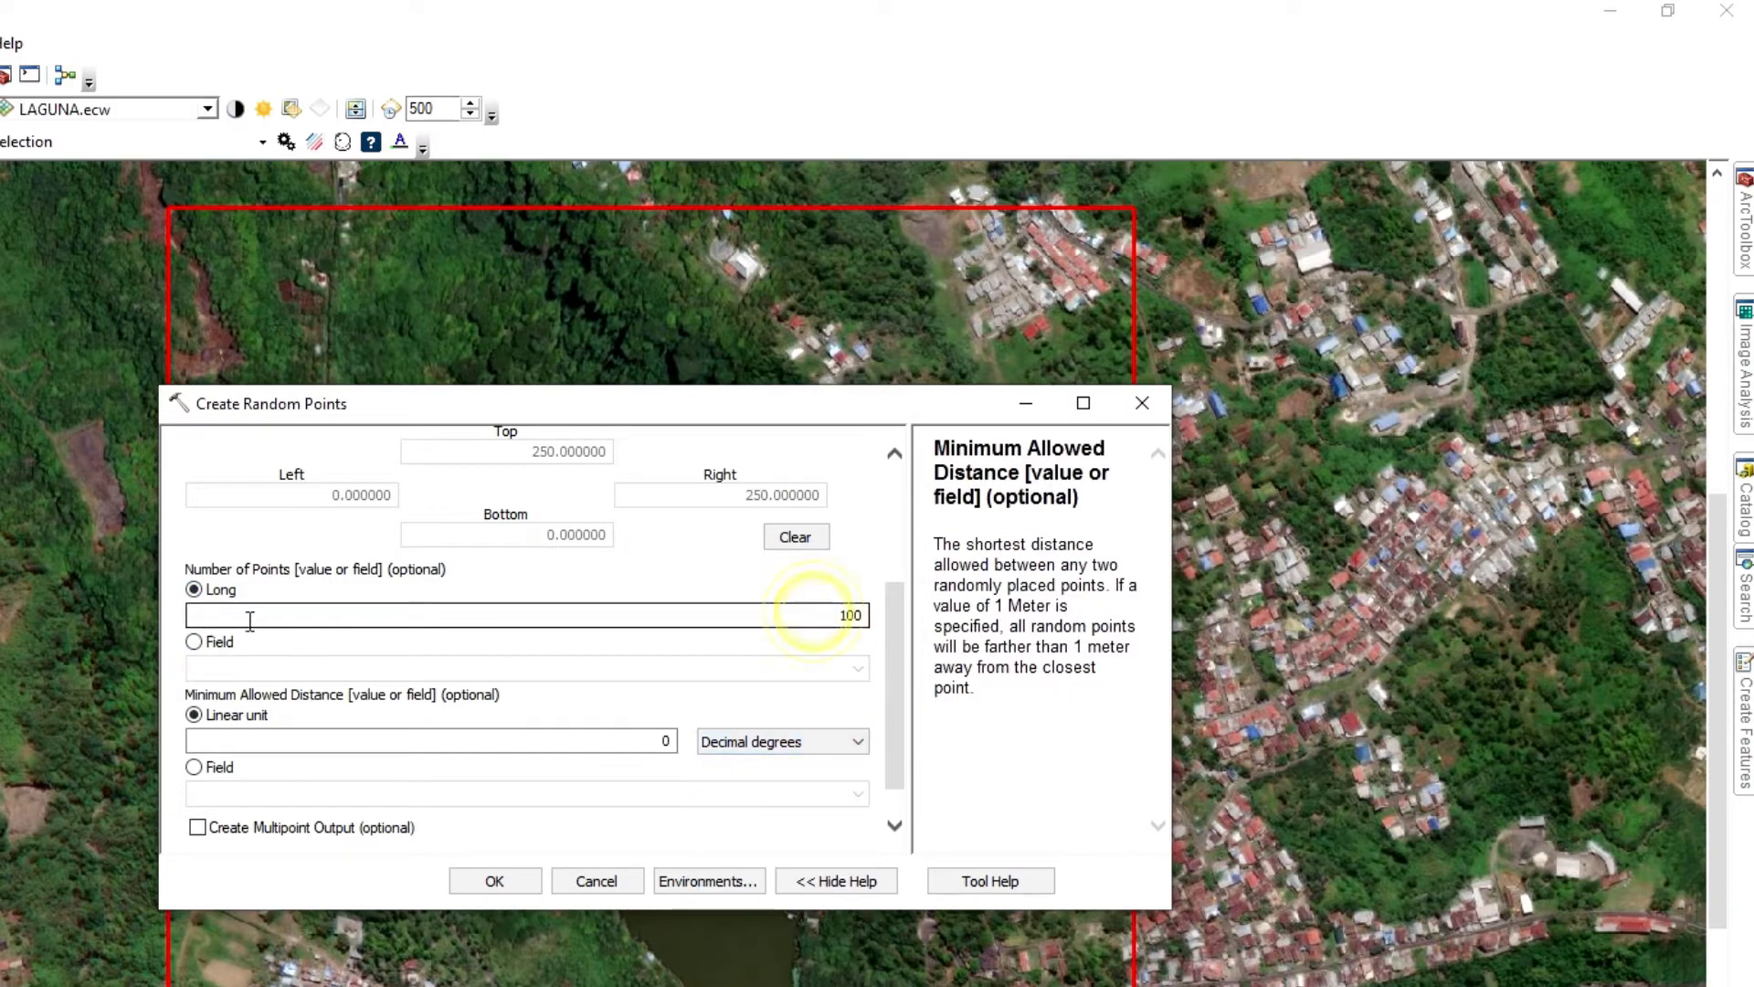
click(233, 619)
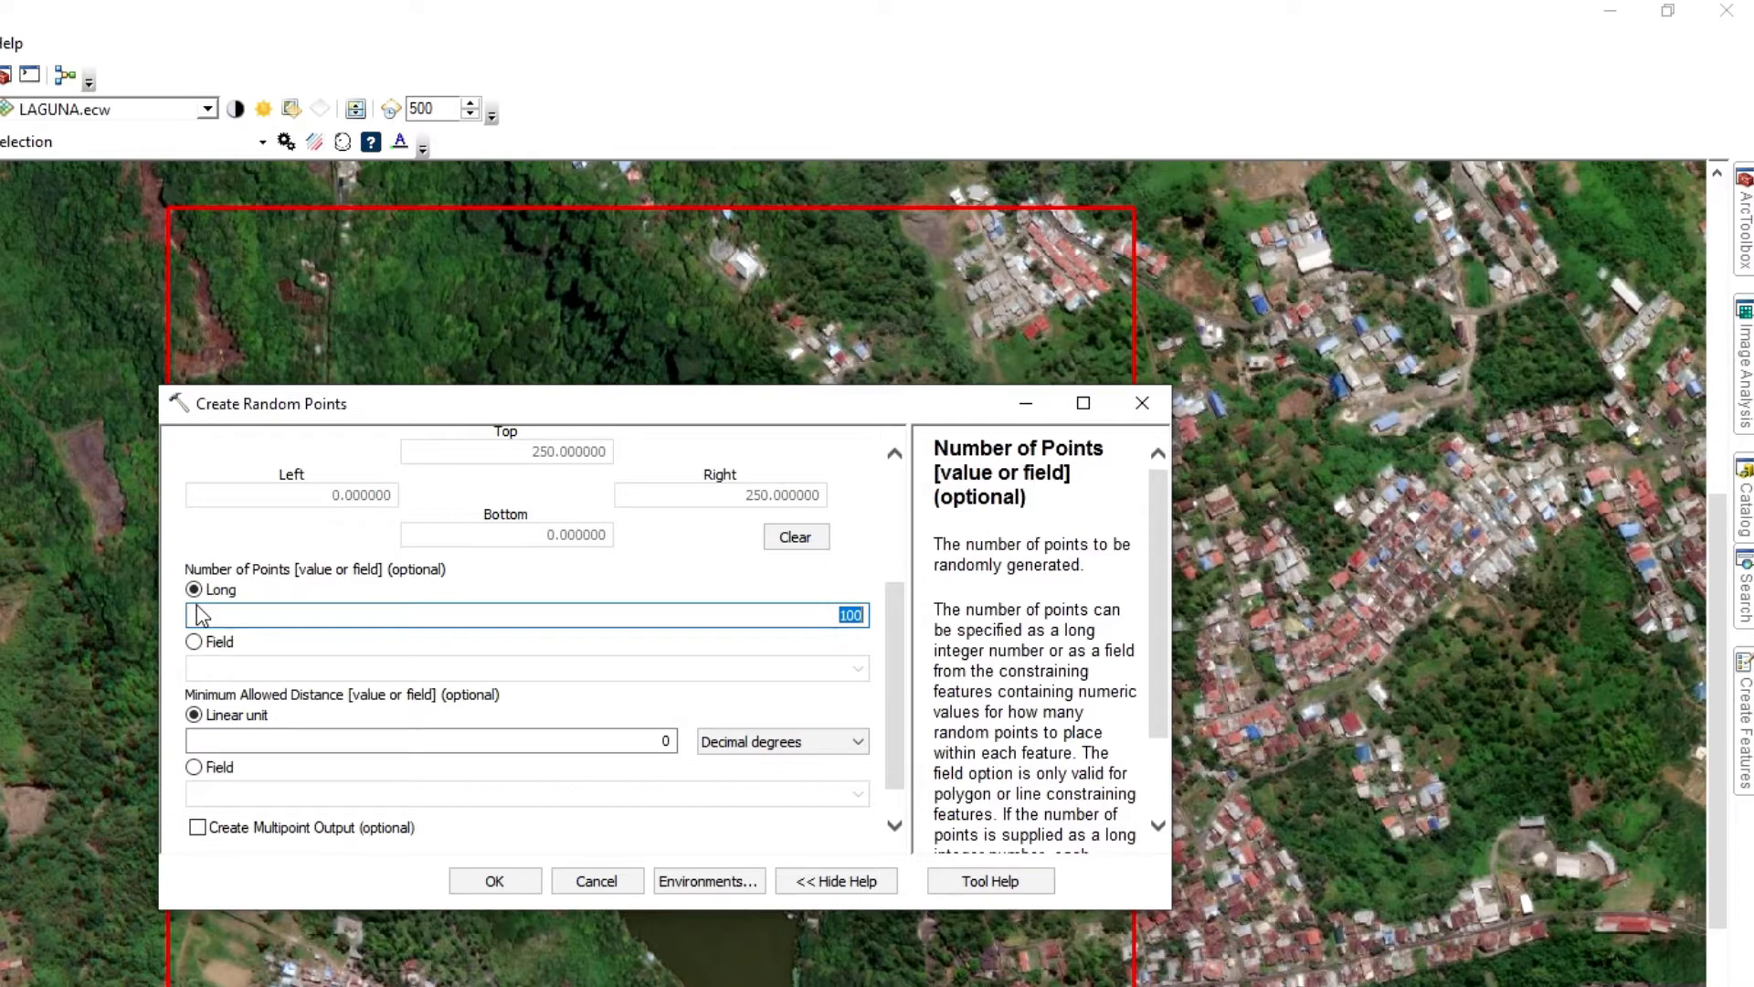
text(30)
click(779, 740)
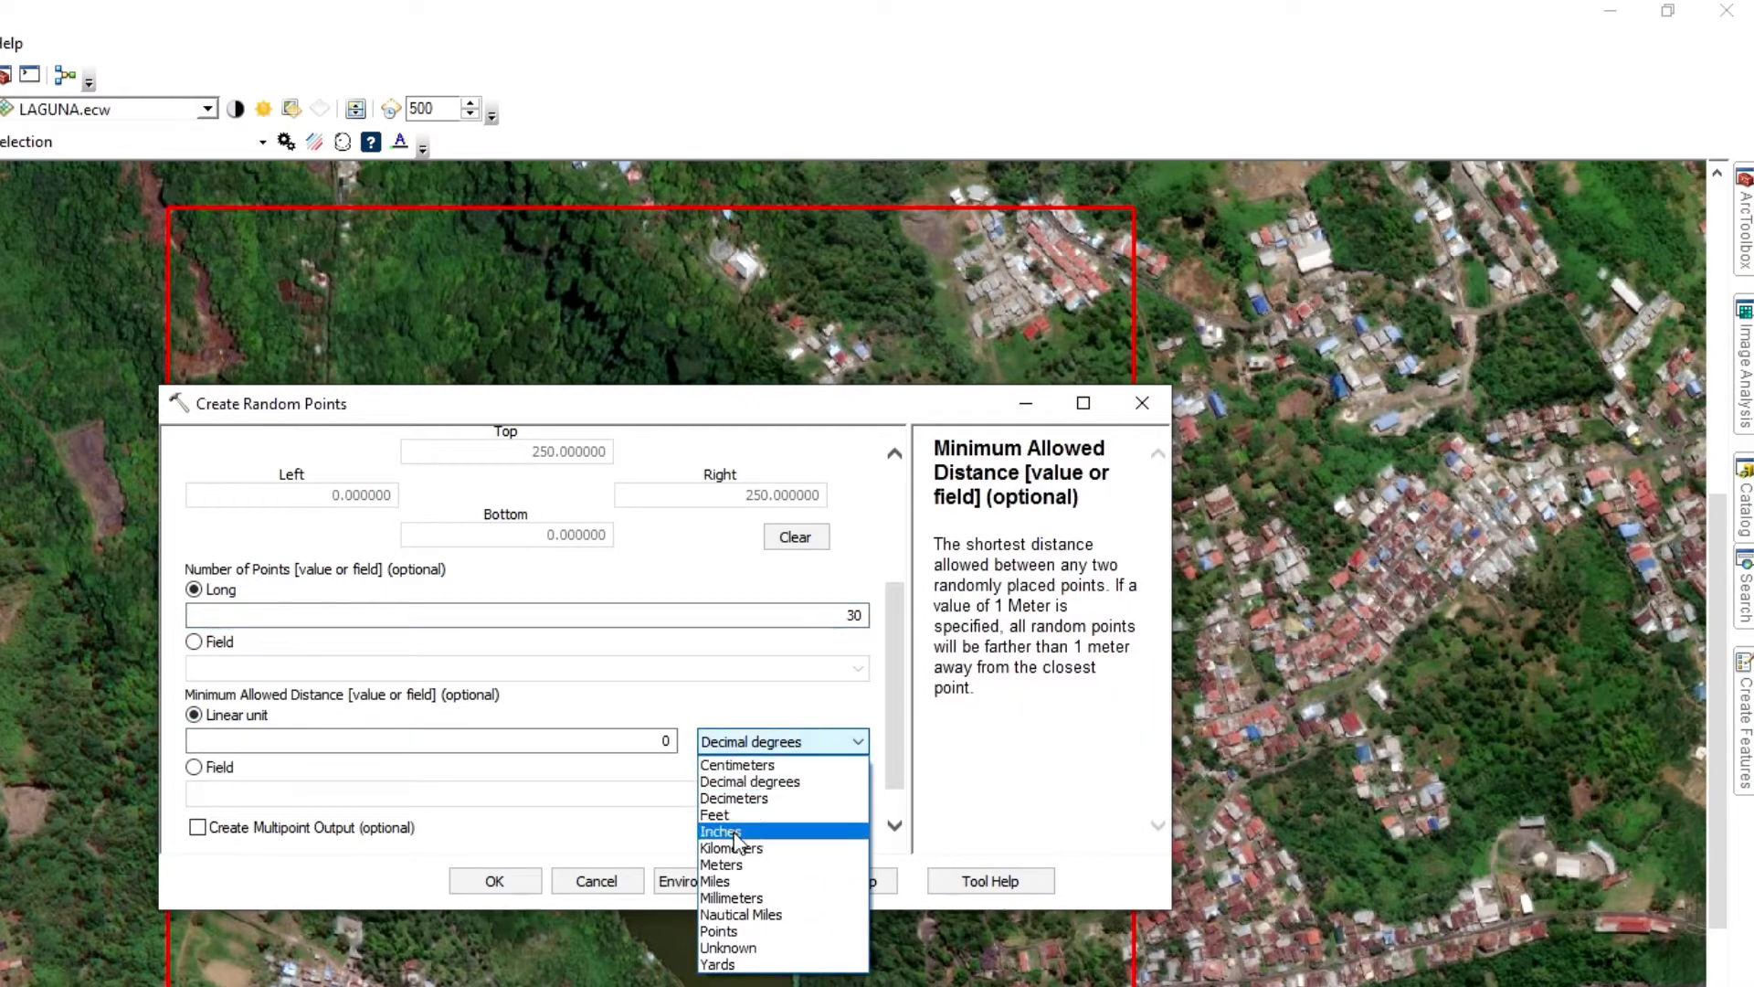
click(732, 865)
scroll(699, 812, down, 1)
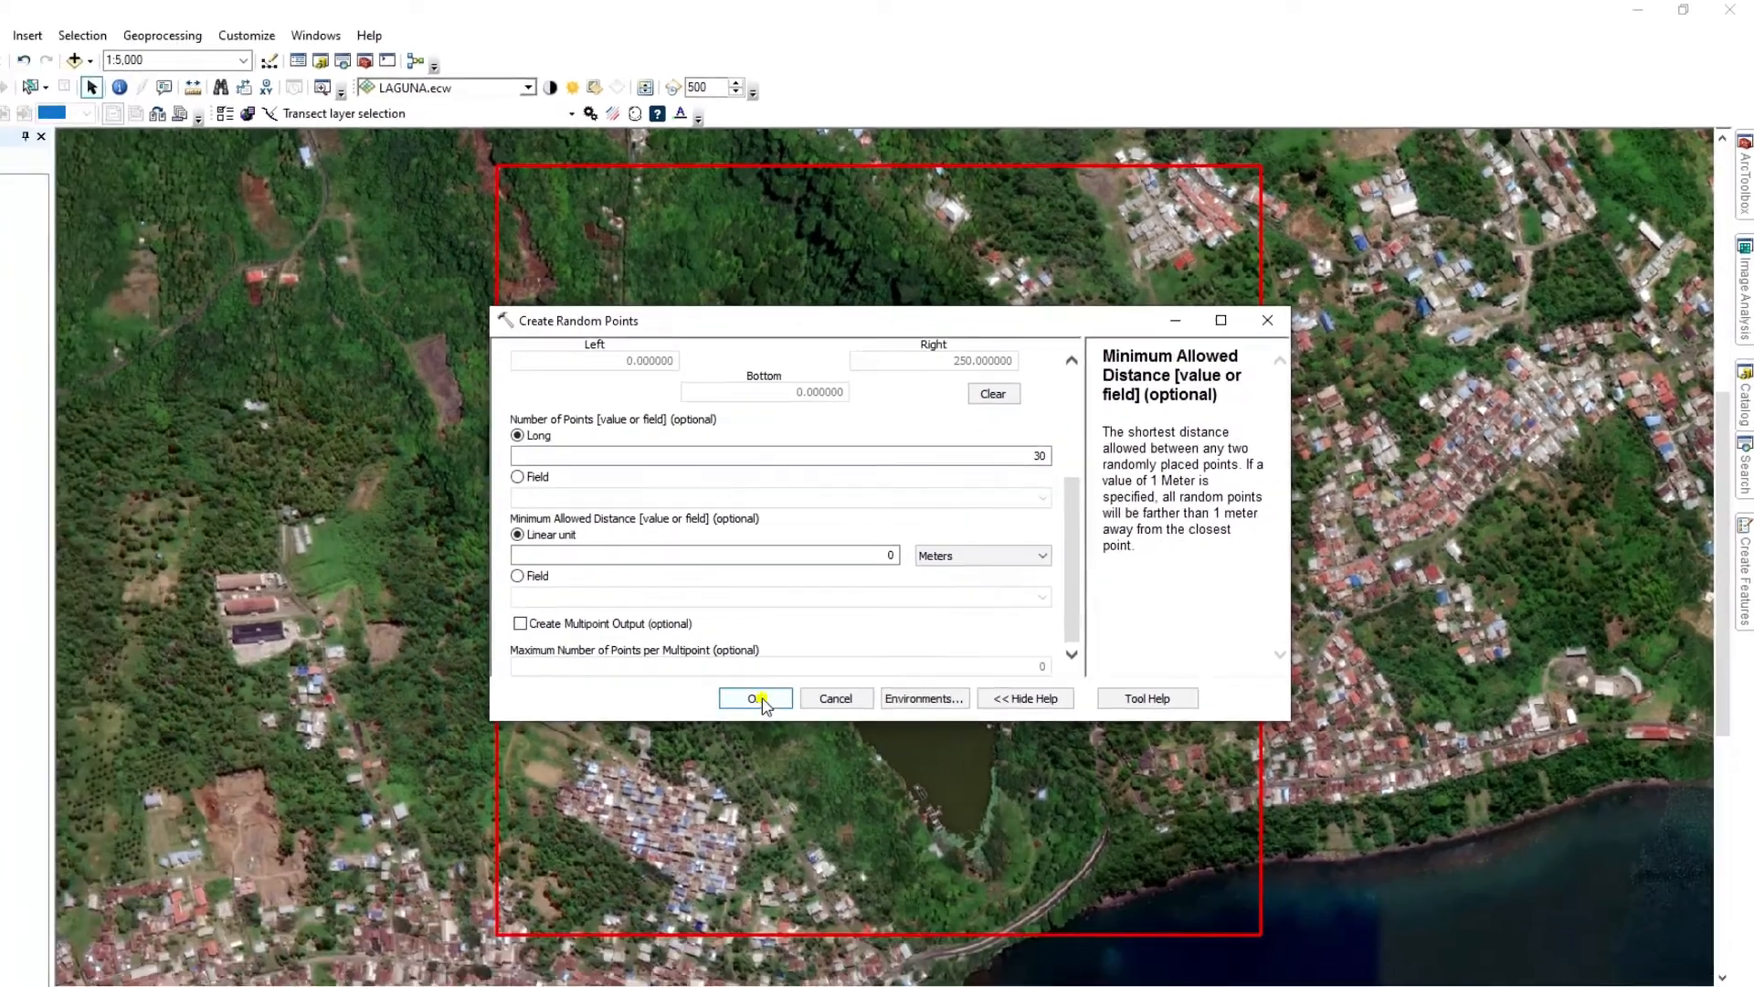
click(503, 881)
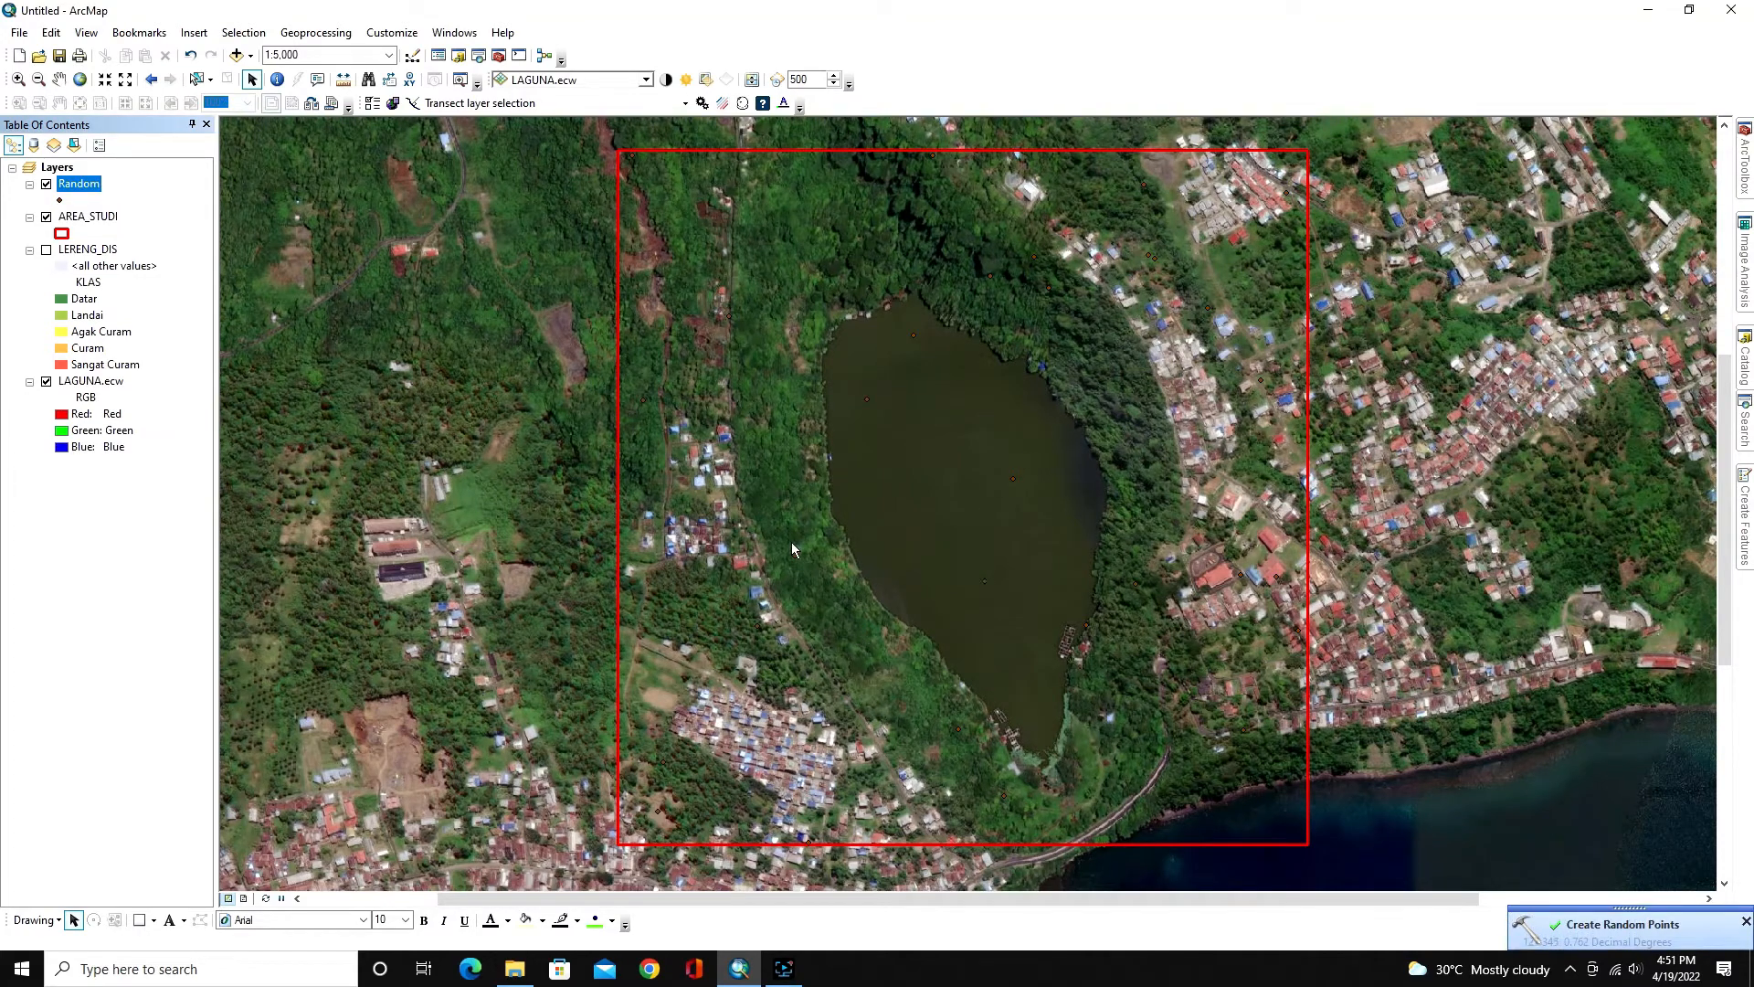
Symbolize the Random layer's points with the green Circle 2 marker at size 13.
click(59, 199)
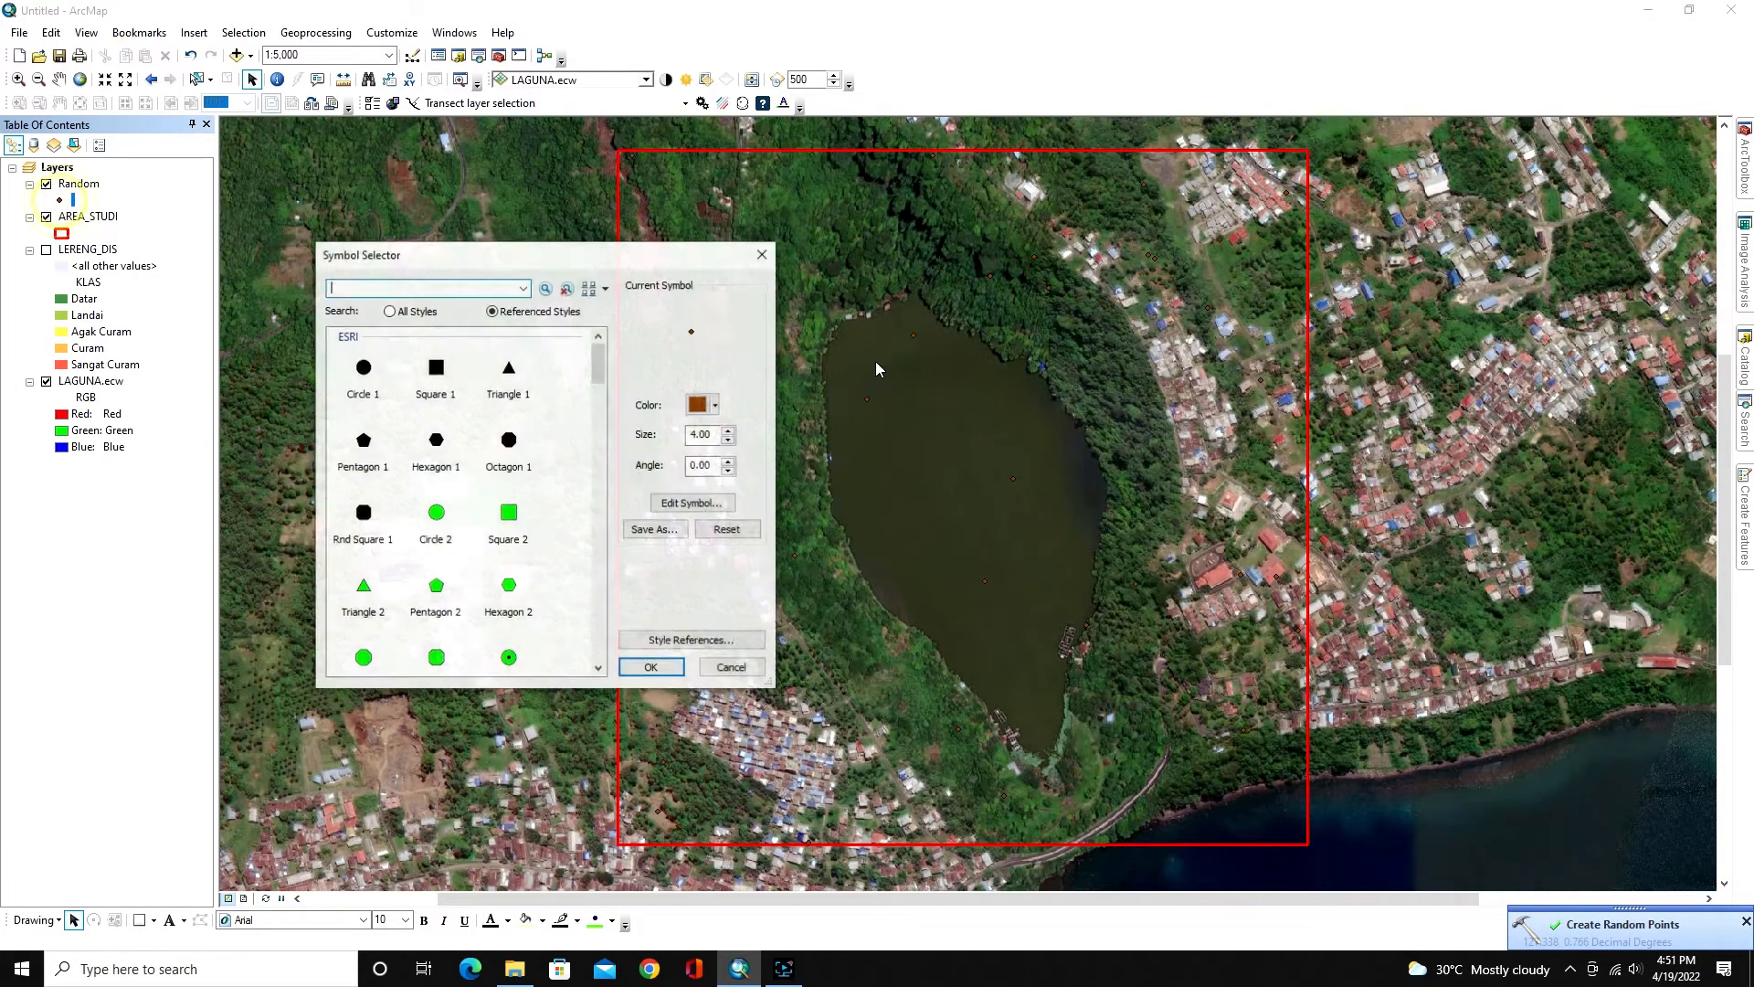
click(438, 514)
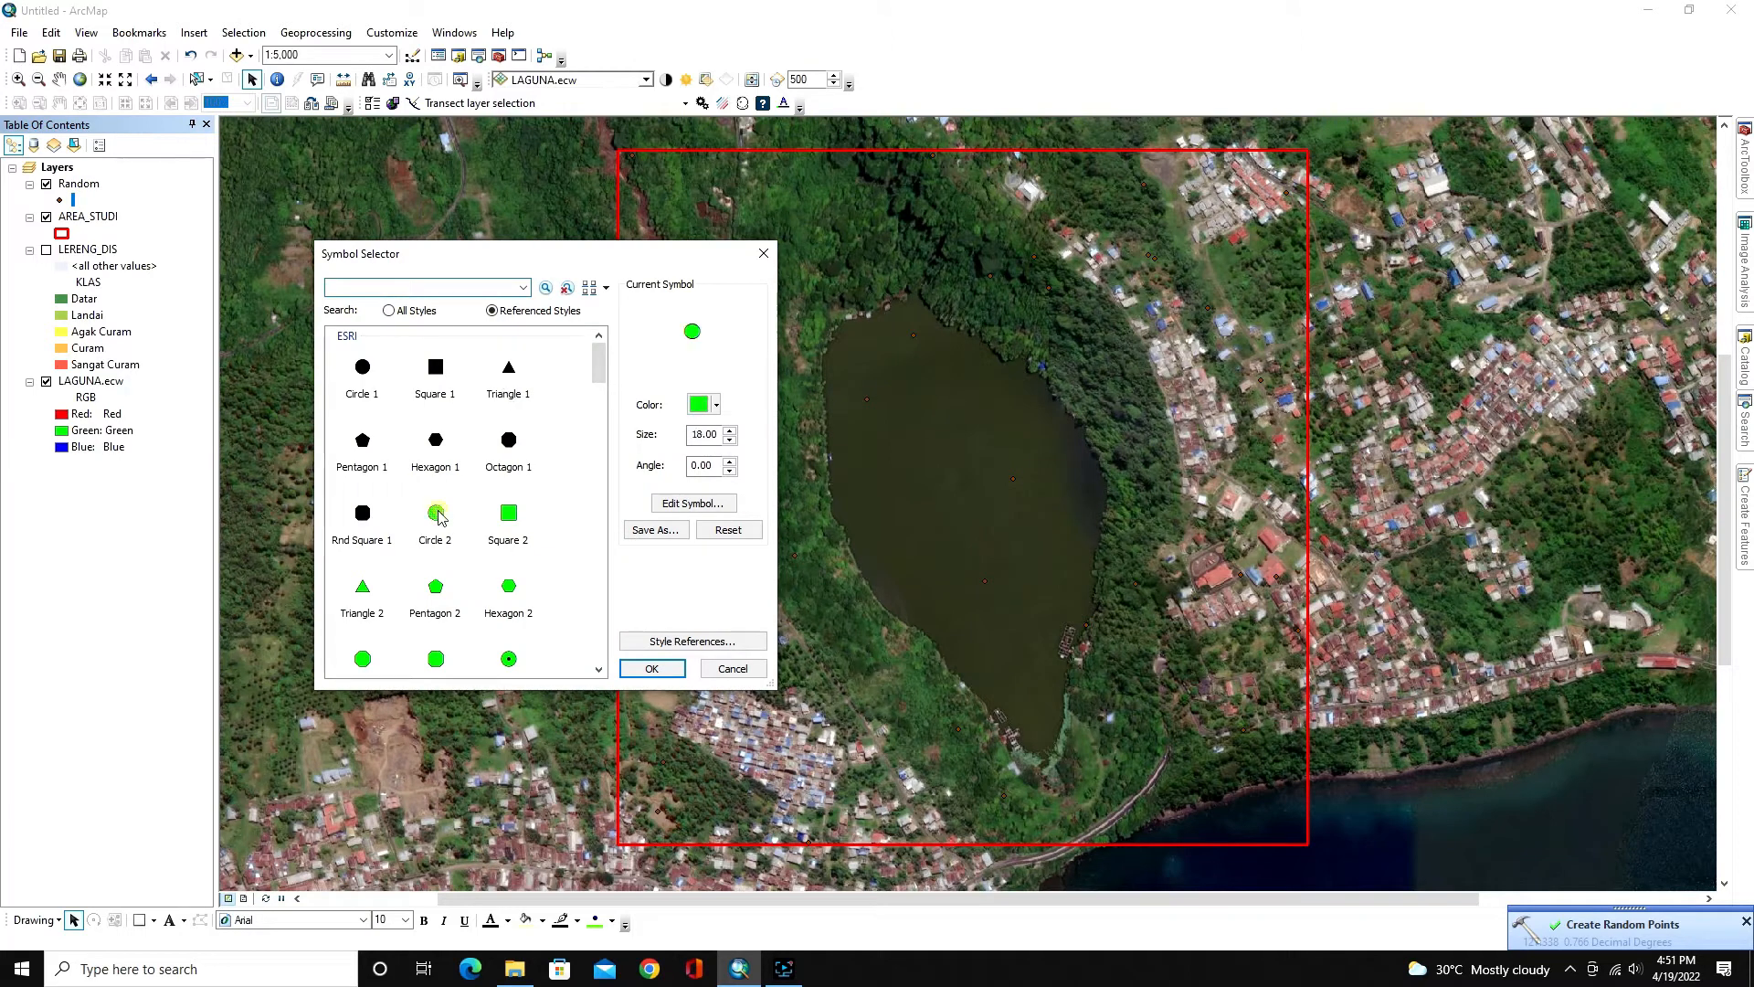
click(729, 440)
click(729, 440)
click(729, 440)
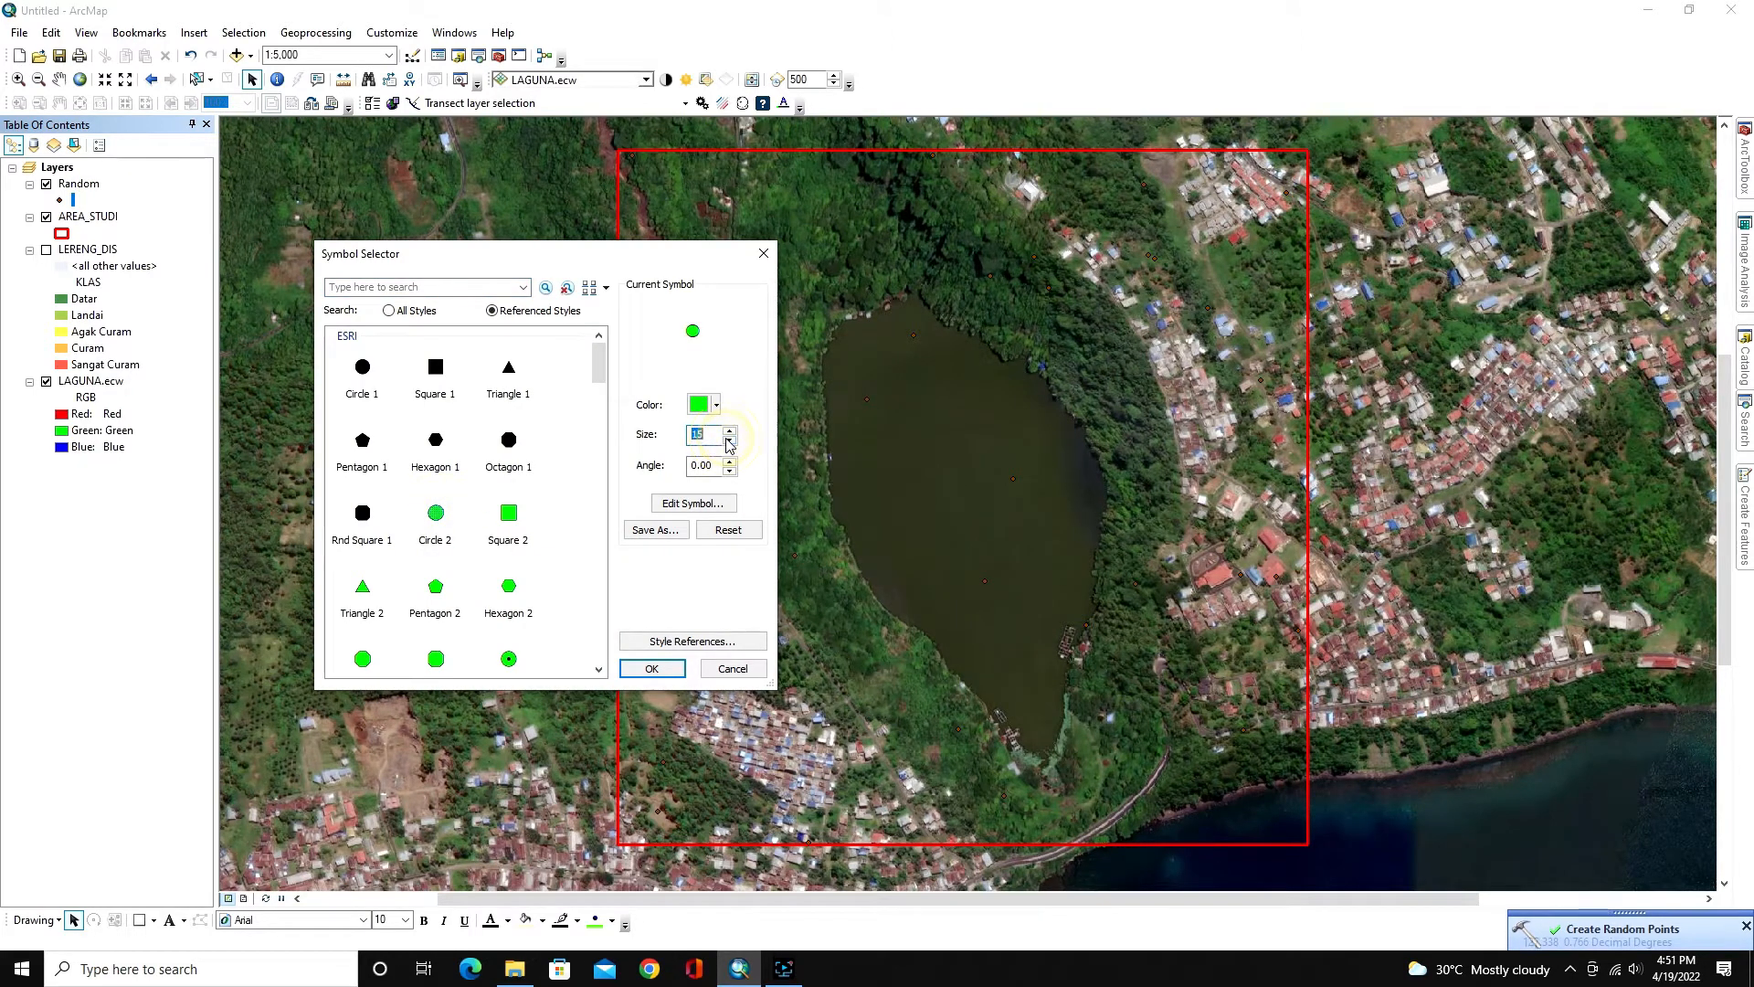
click(730, 440)
click(729, 441)
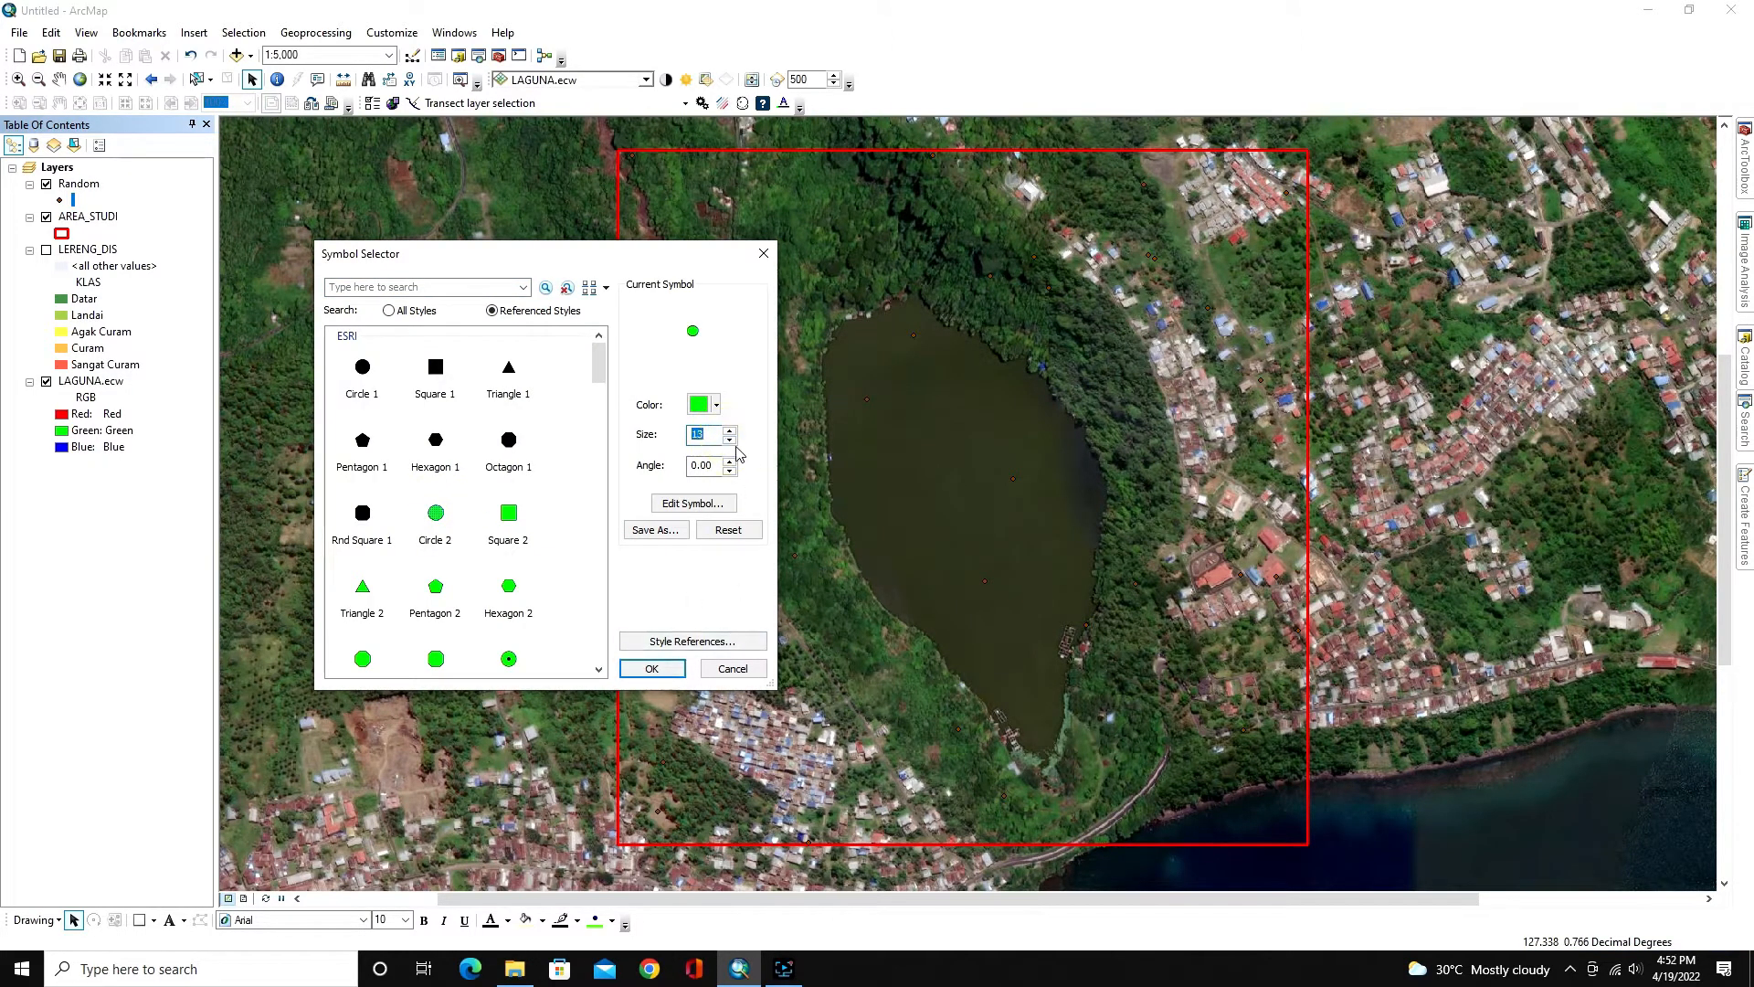
click(652, 668)
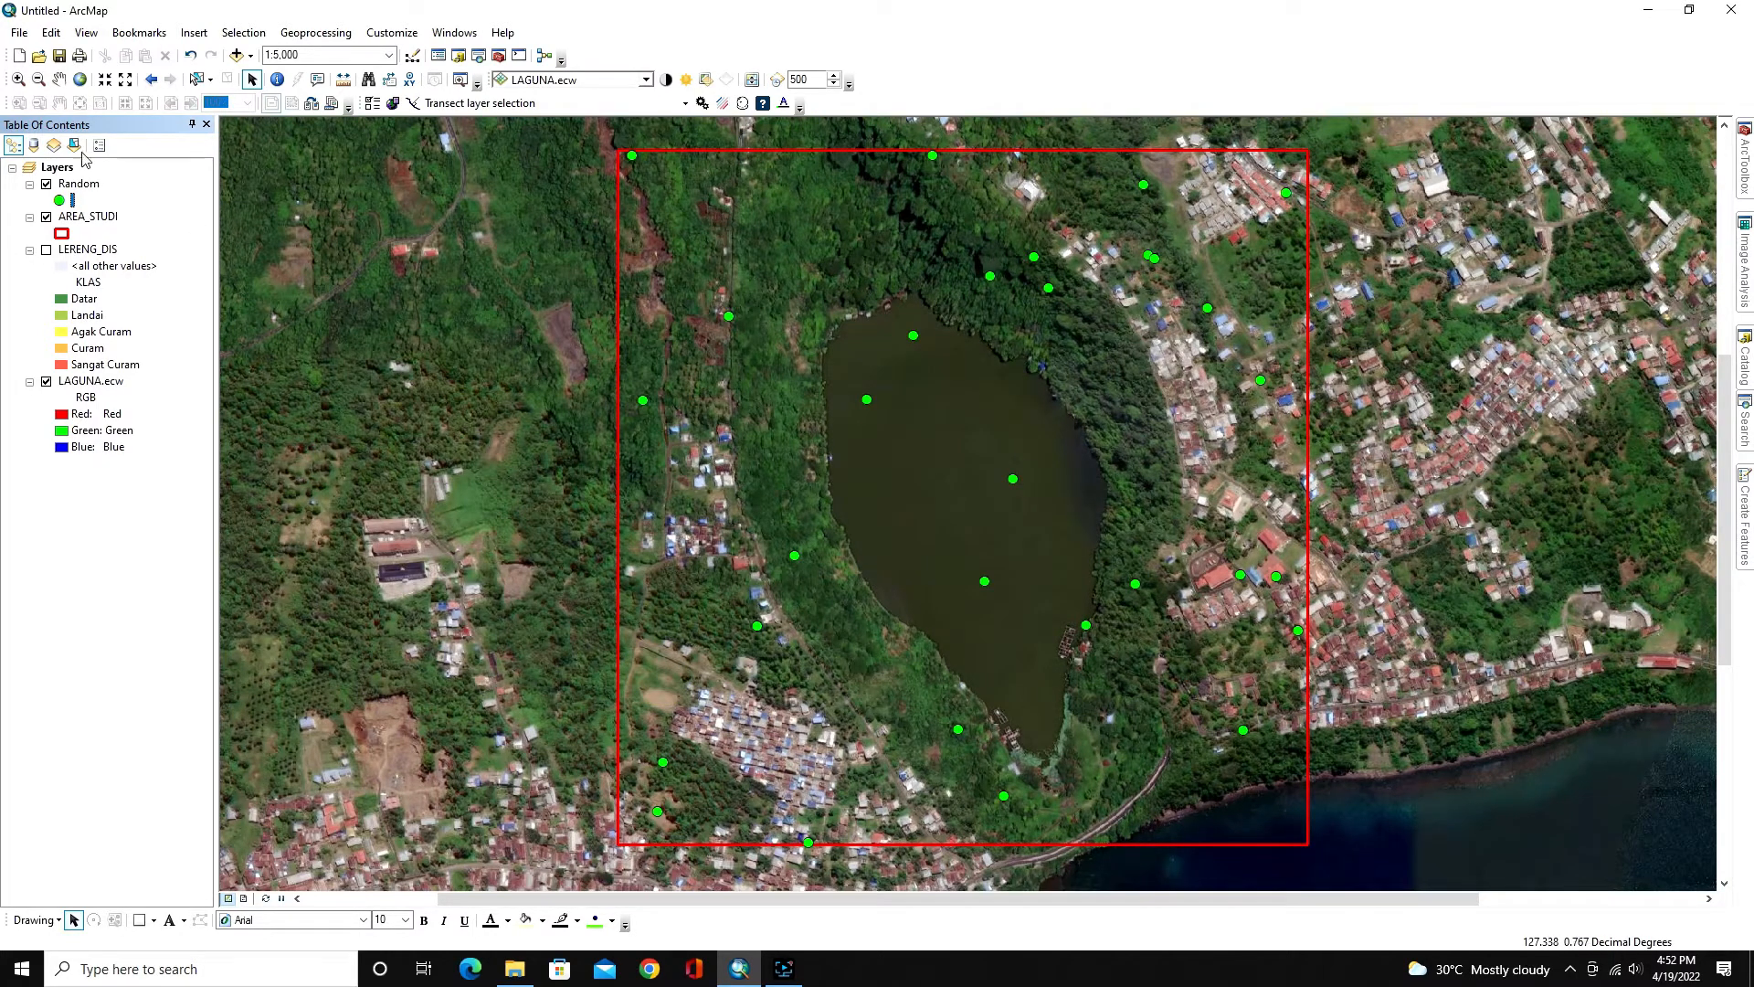
Check the Random layer's attribute table for the number of generated points, and close the table.
right_click(87, 187)
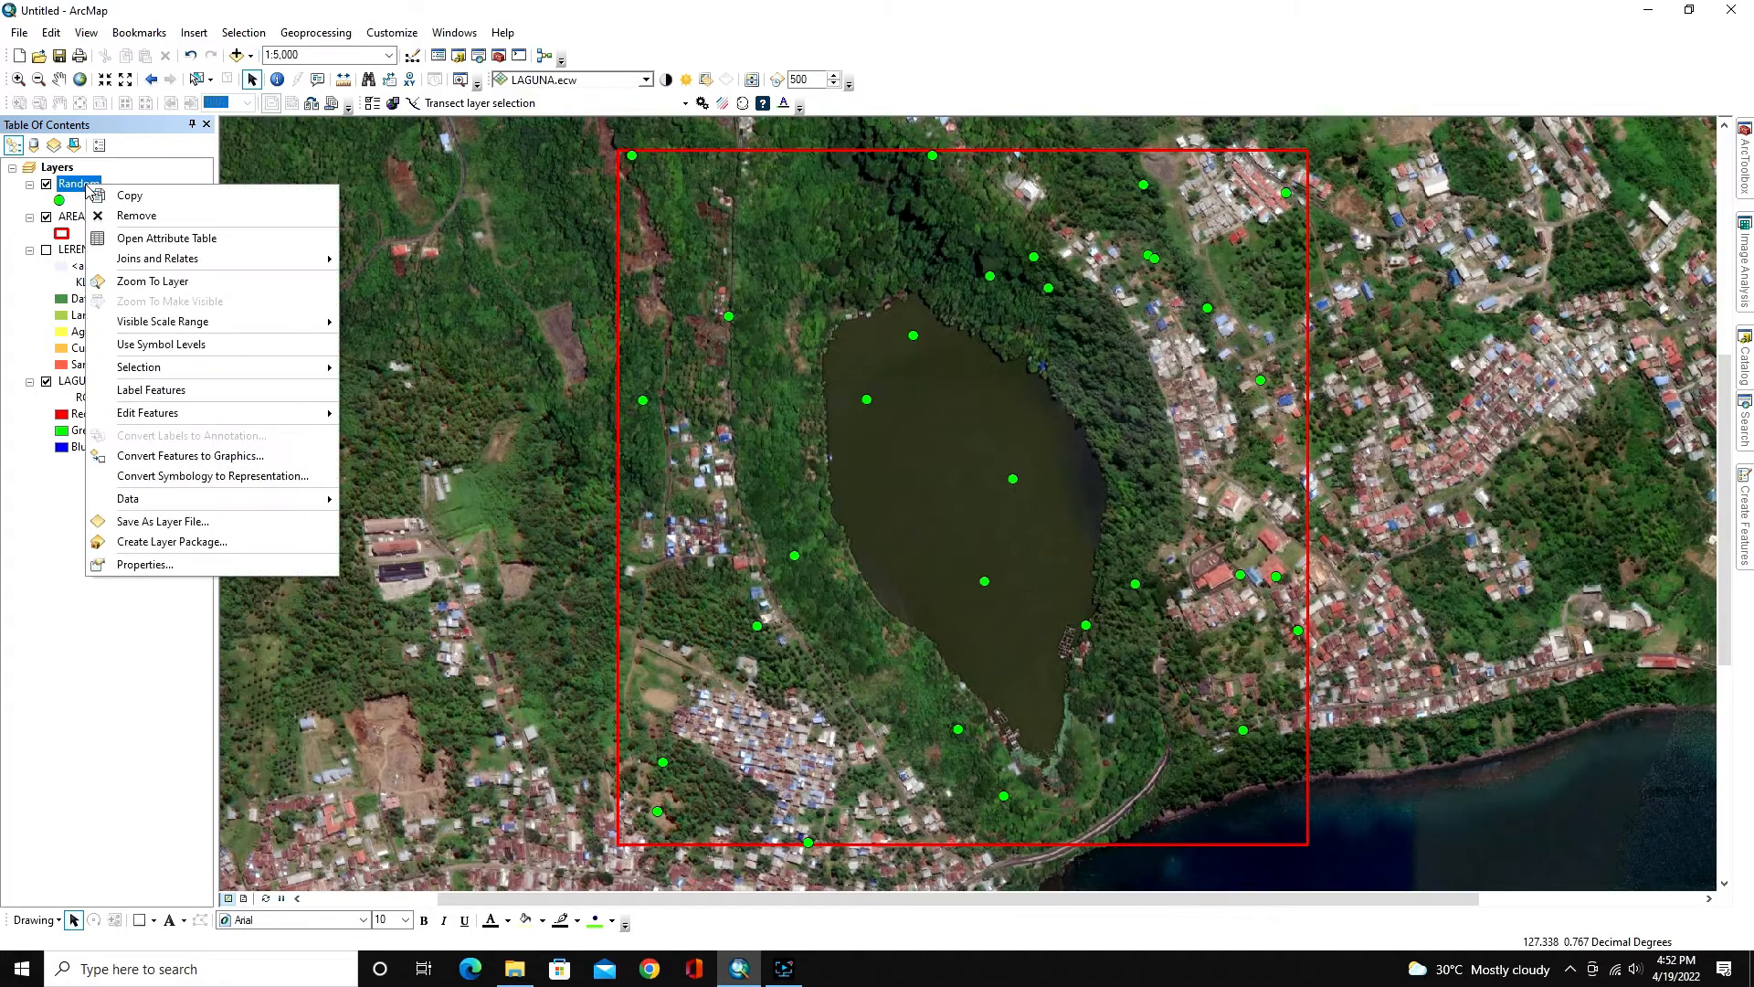
click(152, 239)
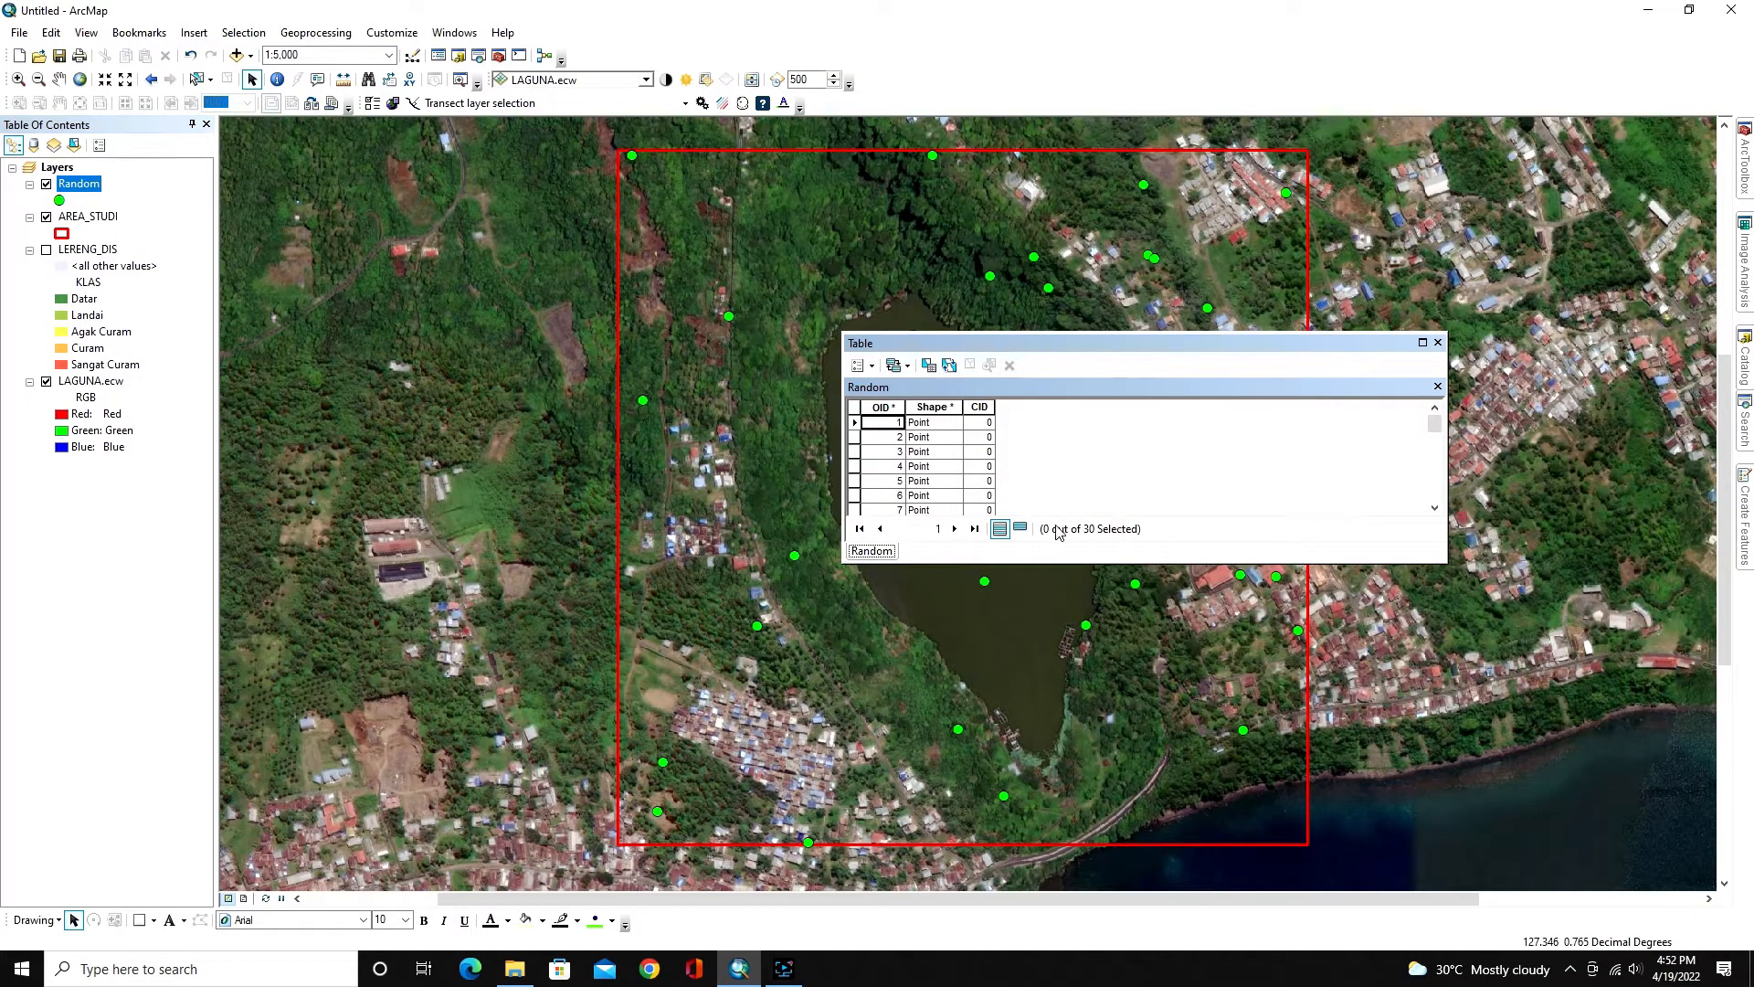
click(1438, 342)
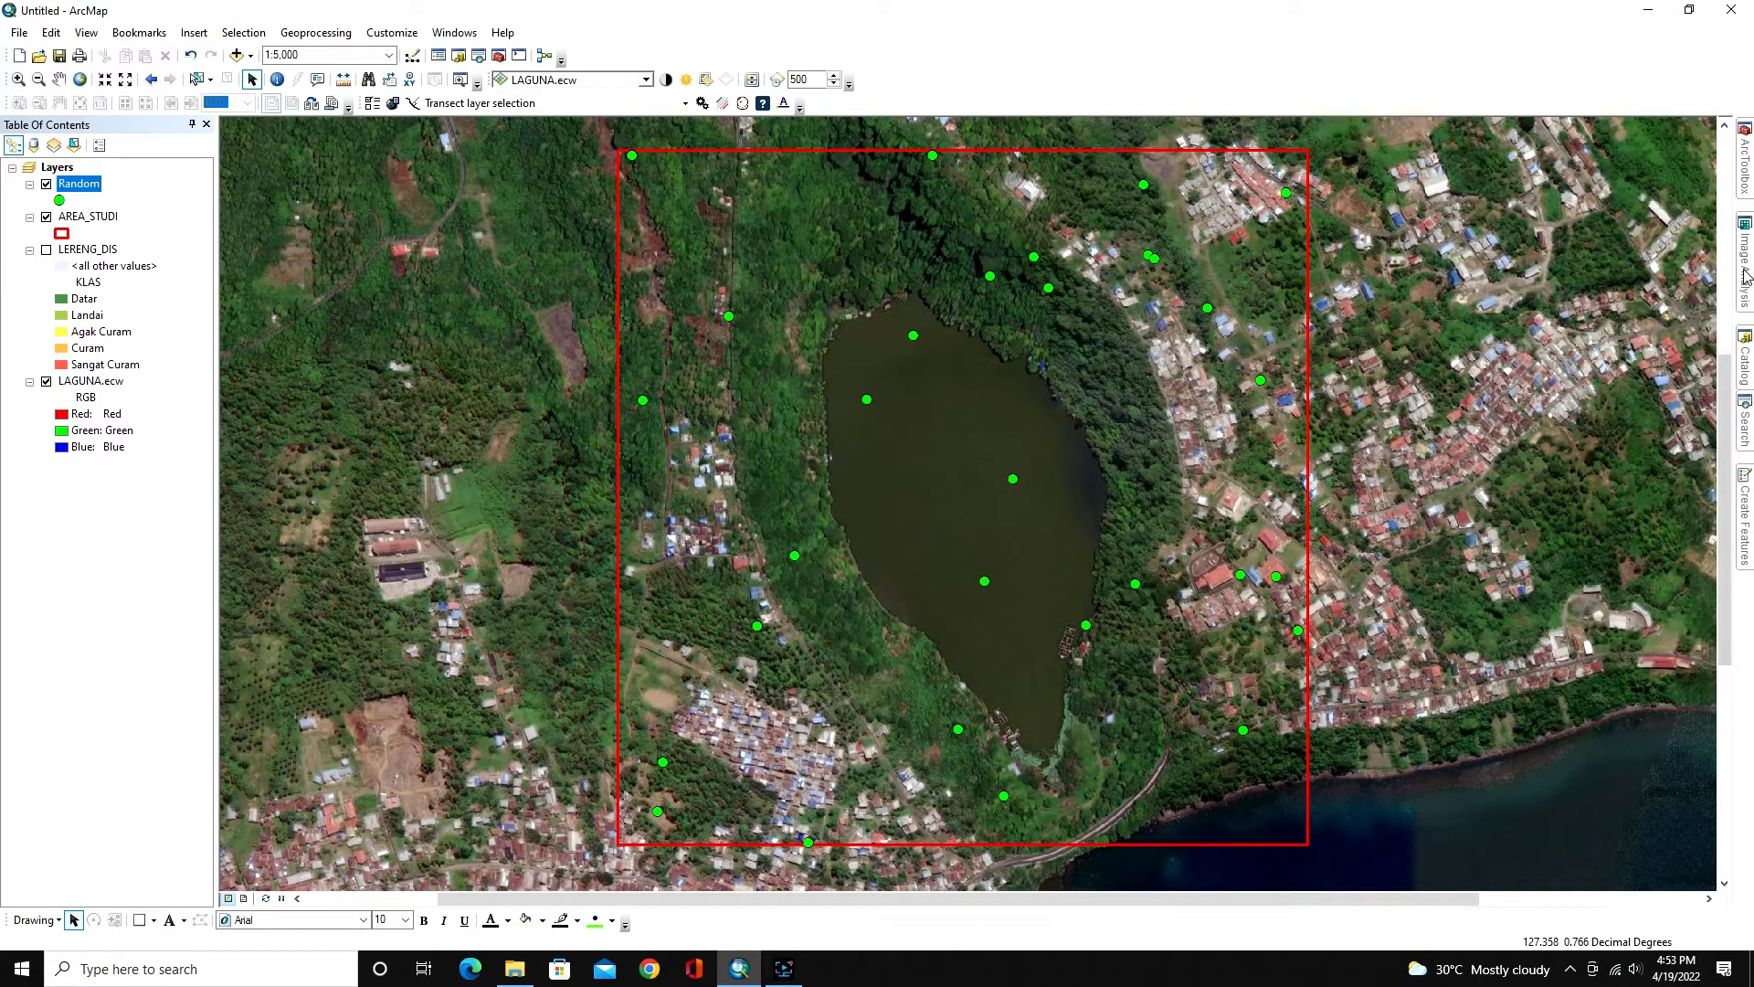
Search for the thiessen tools, open Create Thiessen Polygons, and choose the Random layer as its input features.
mouse_move(1745, 270)
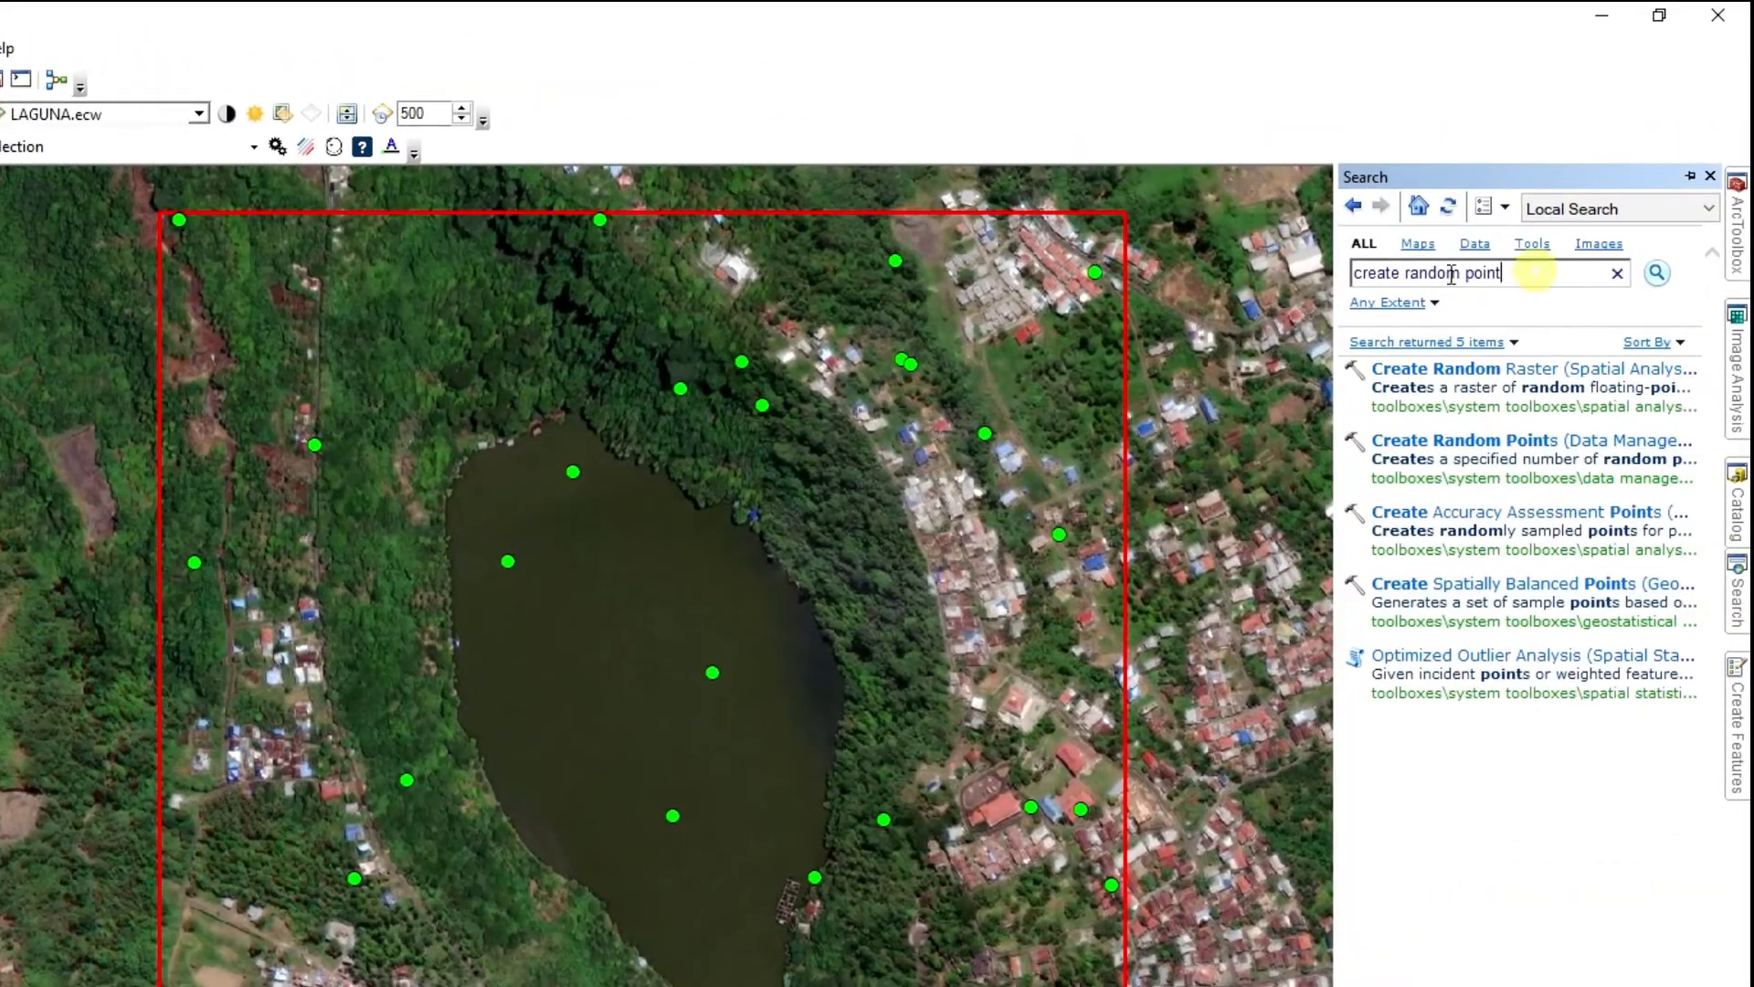
drag(1452, 274, 1226, 267)
text(the)
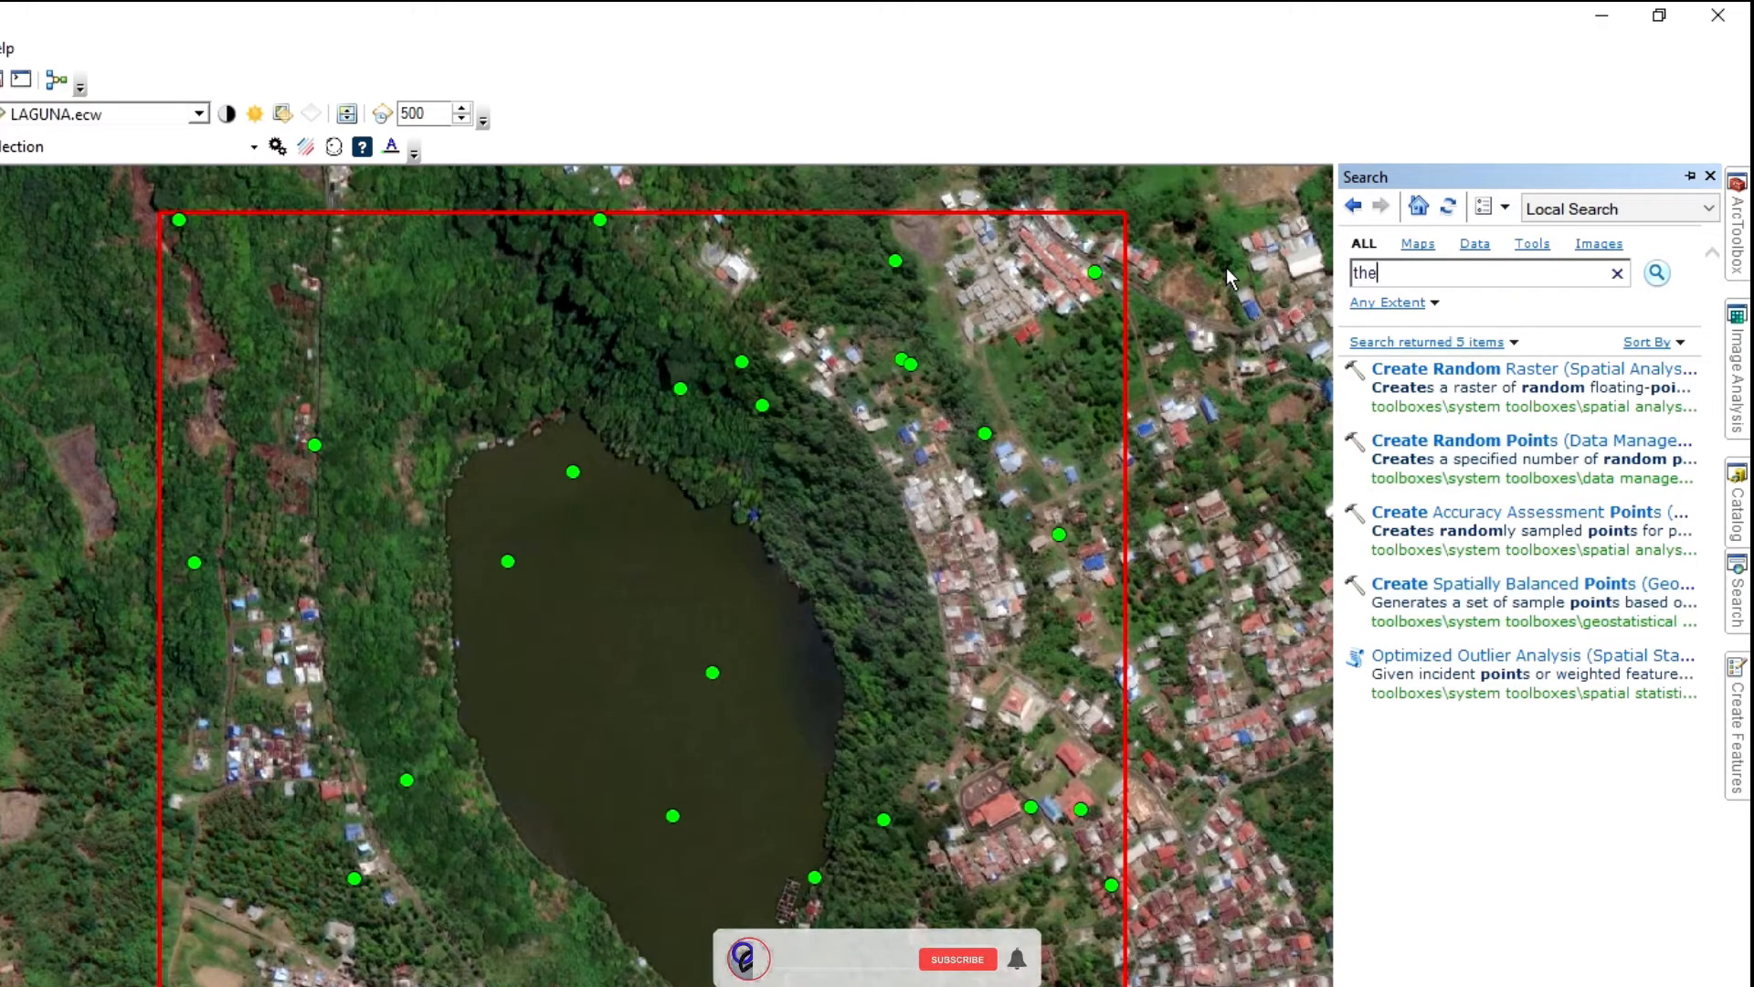
key(BackSpace)
text(iessen)
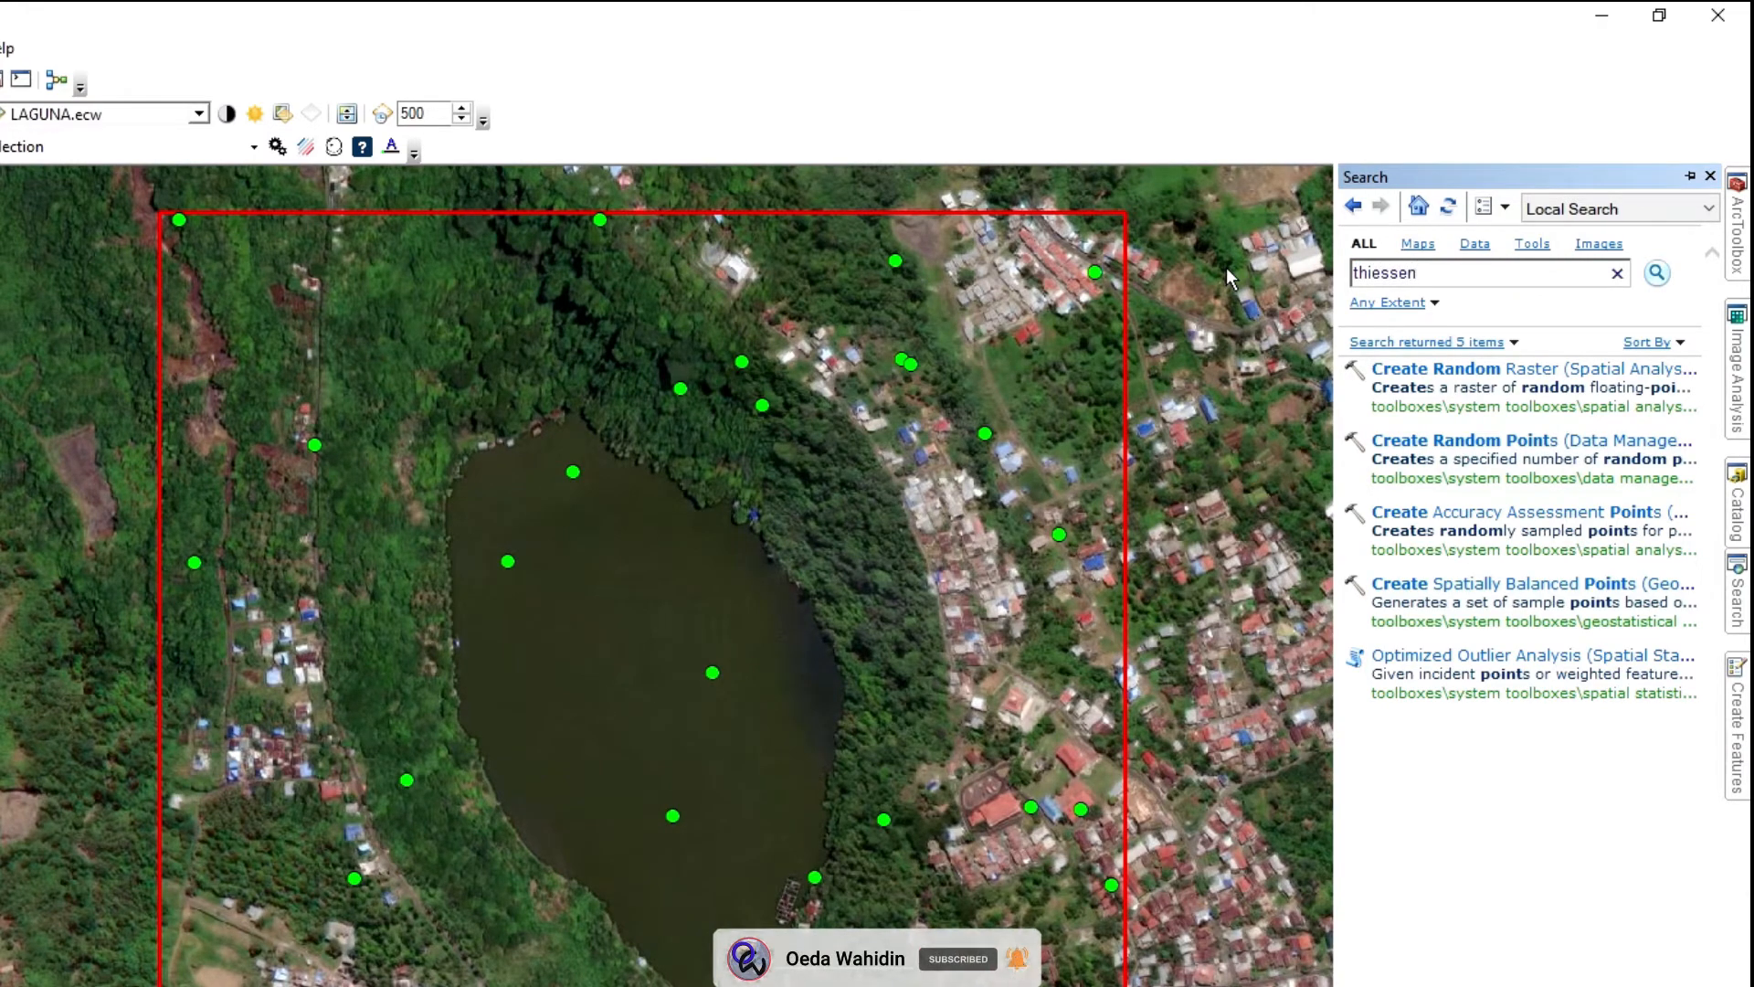
click(1656, 273)
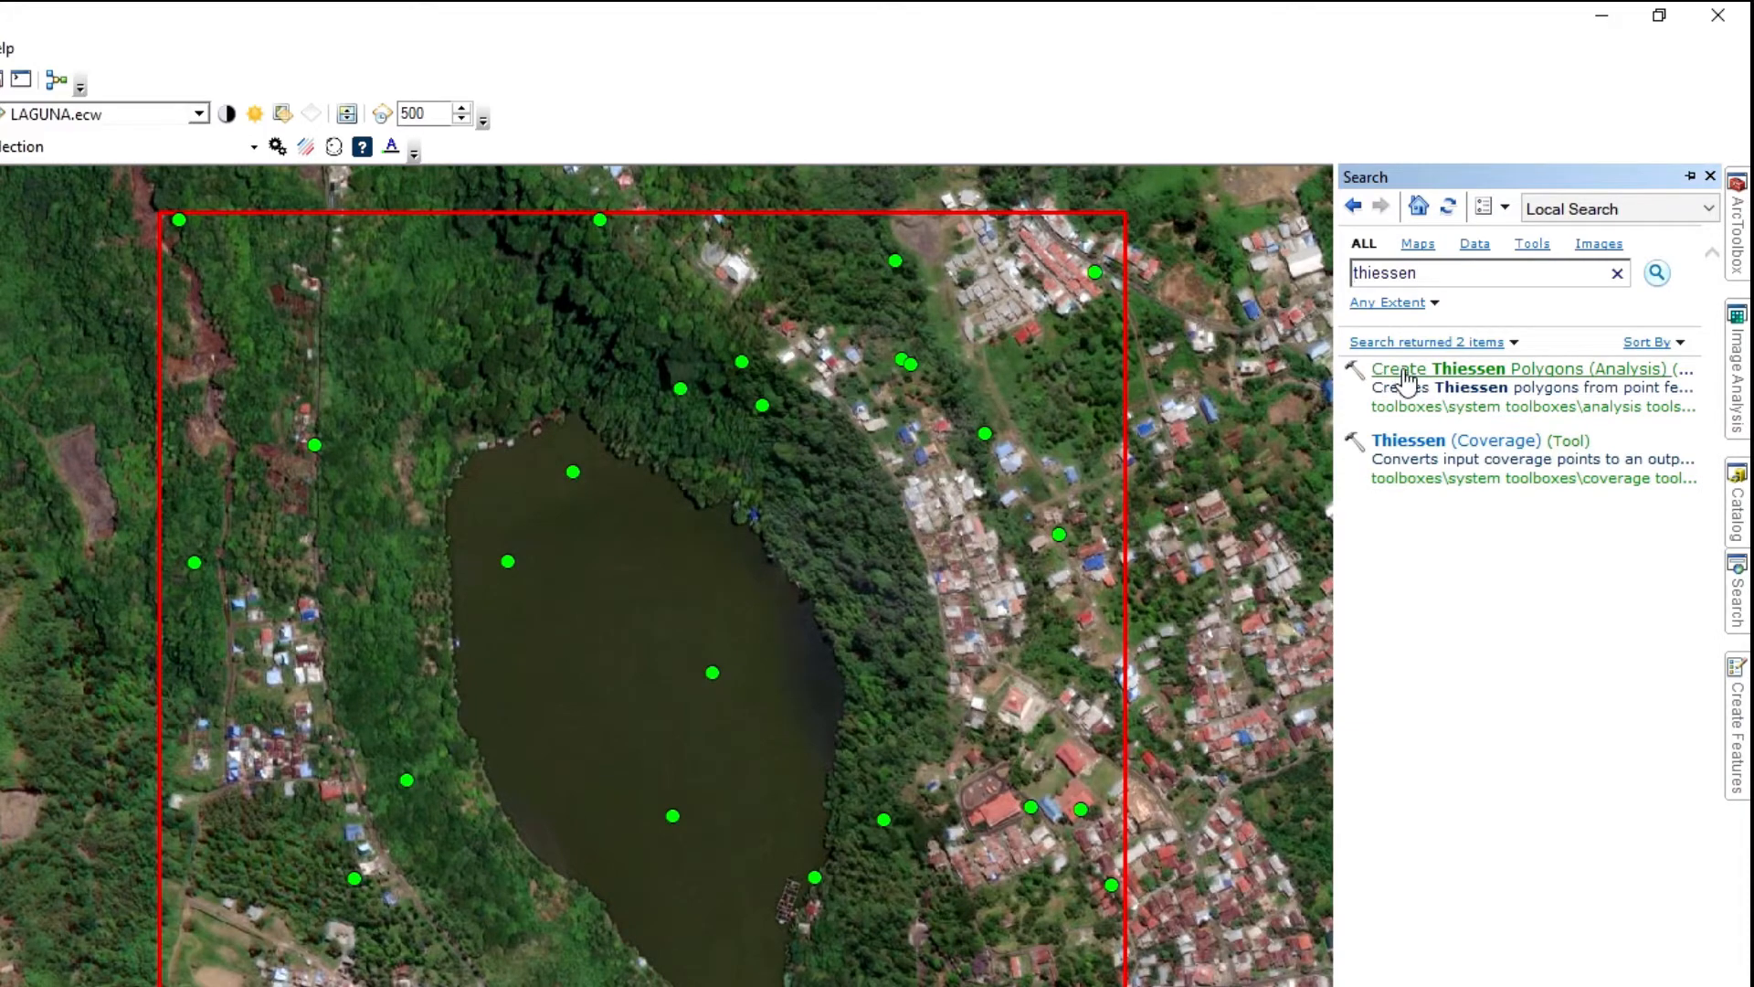
click(1526, 375)
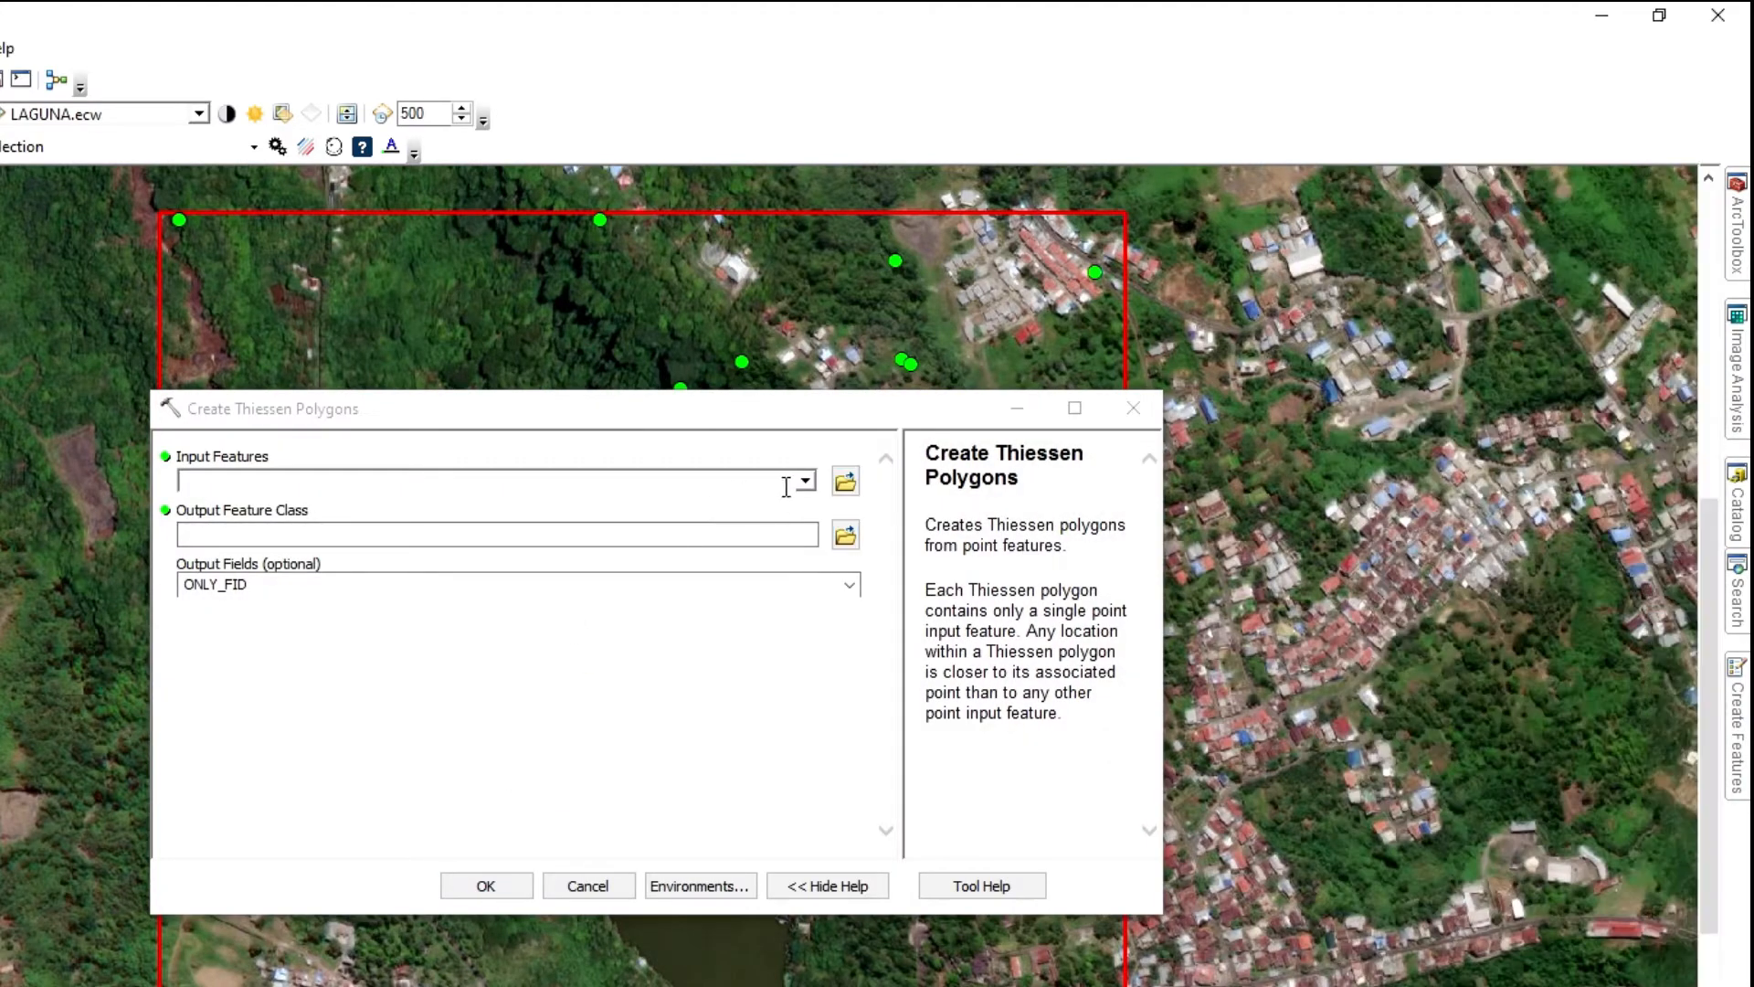
click(805, 482)
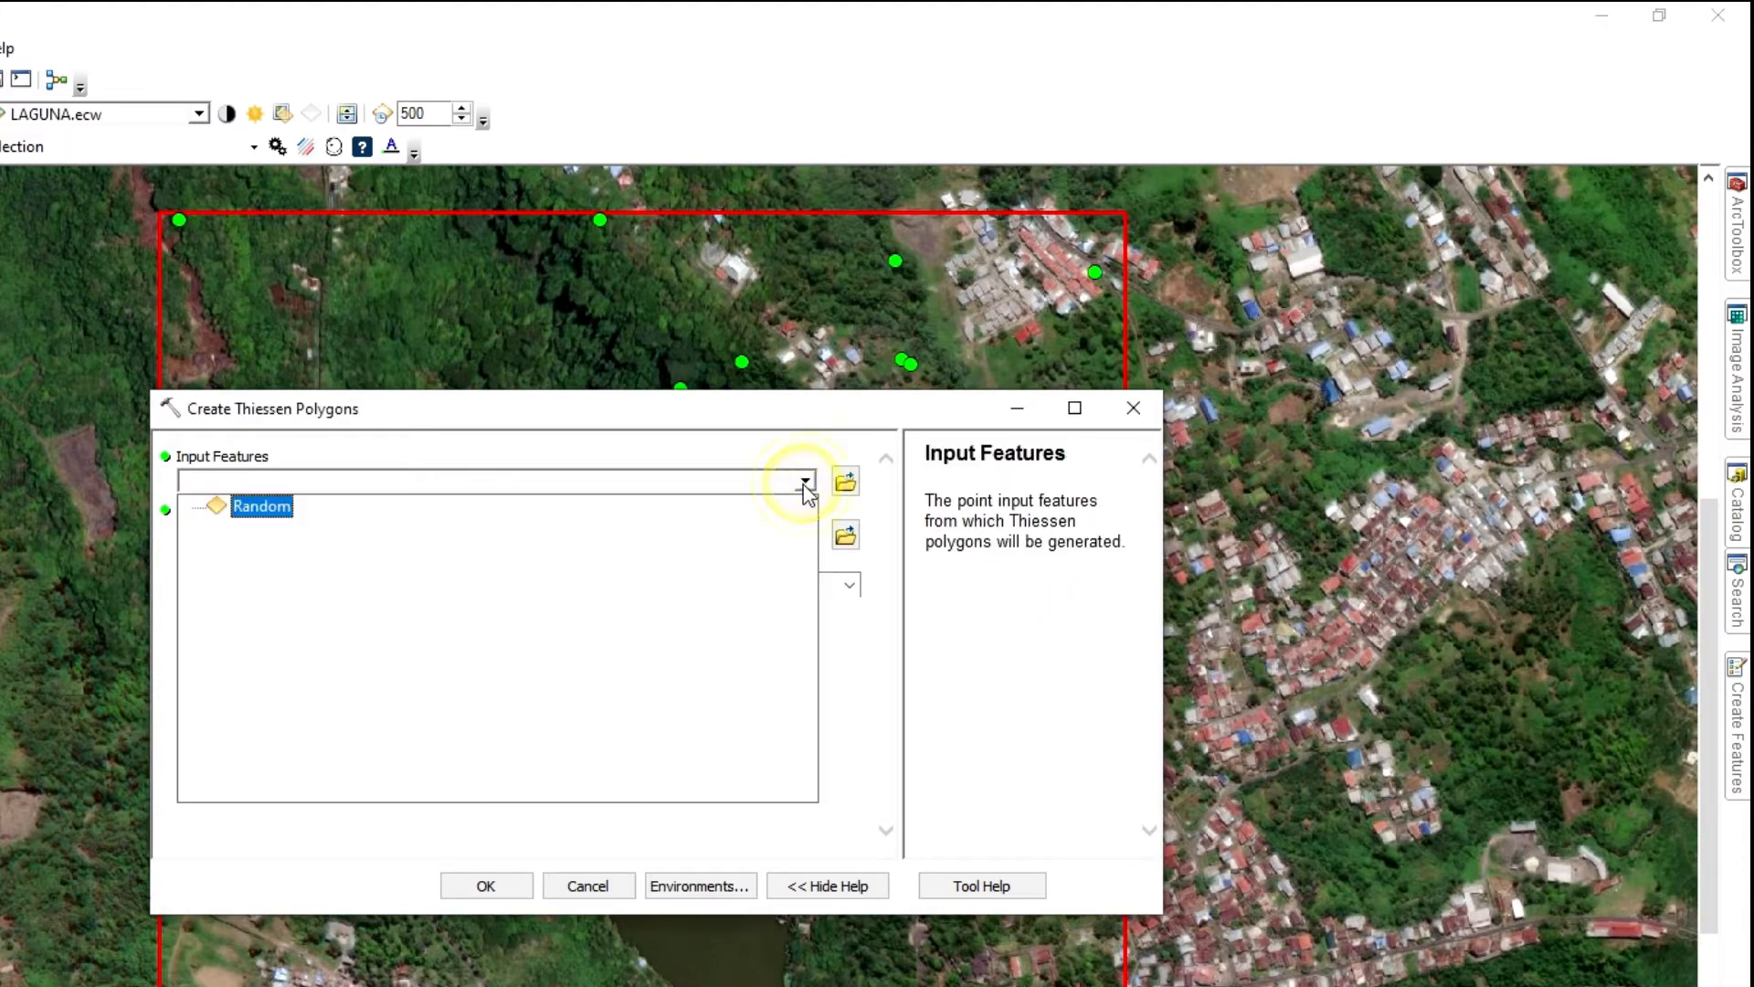
click(263, 510)
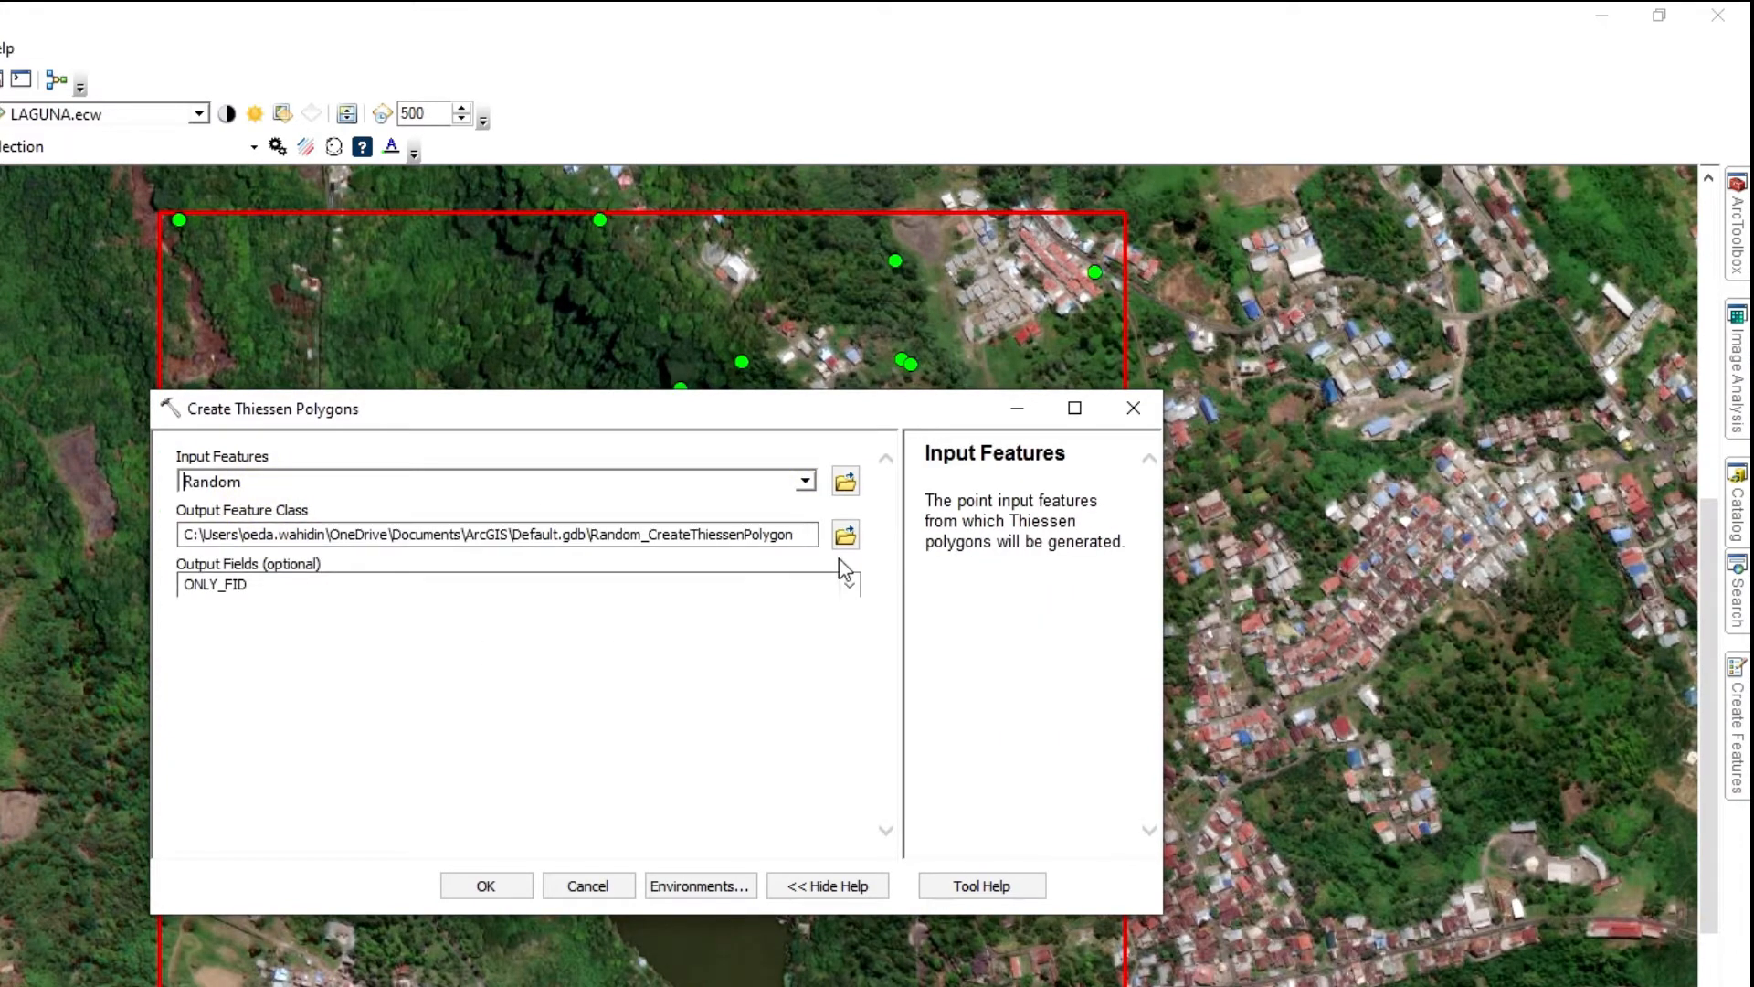
Name the output feature class Thiessen in the SAMPEL folder and run Create Thiessen Polygons.
click(845, 534)
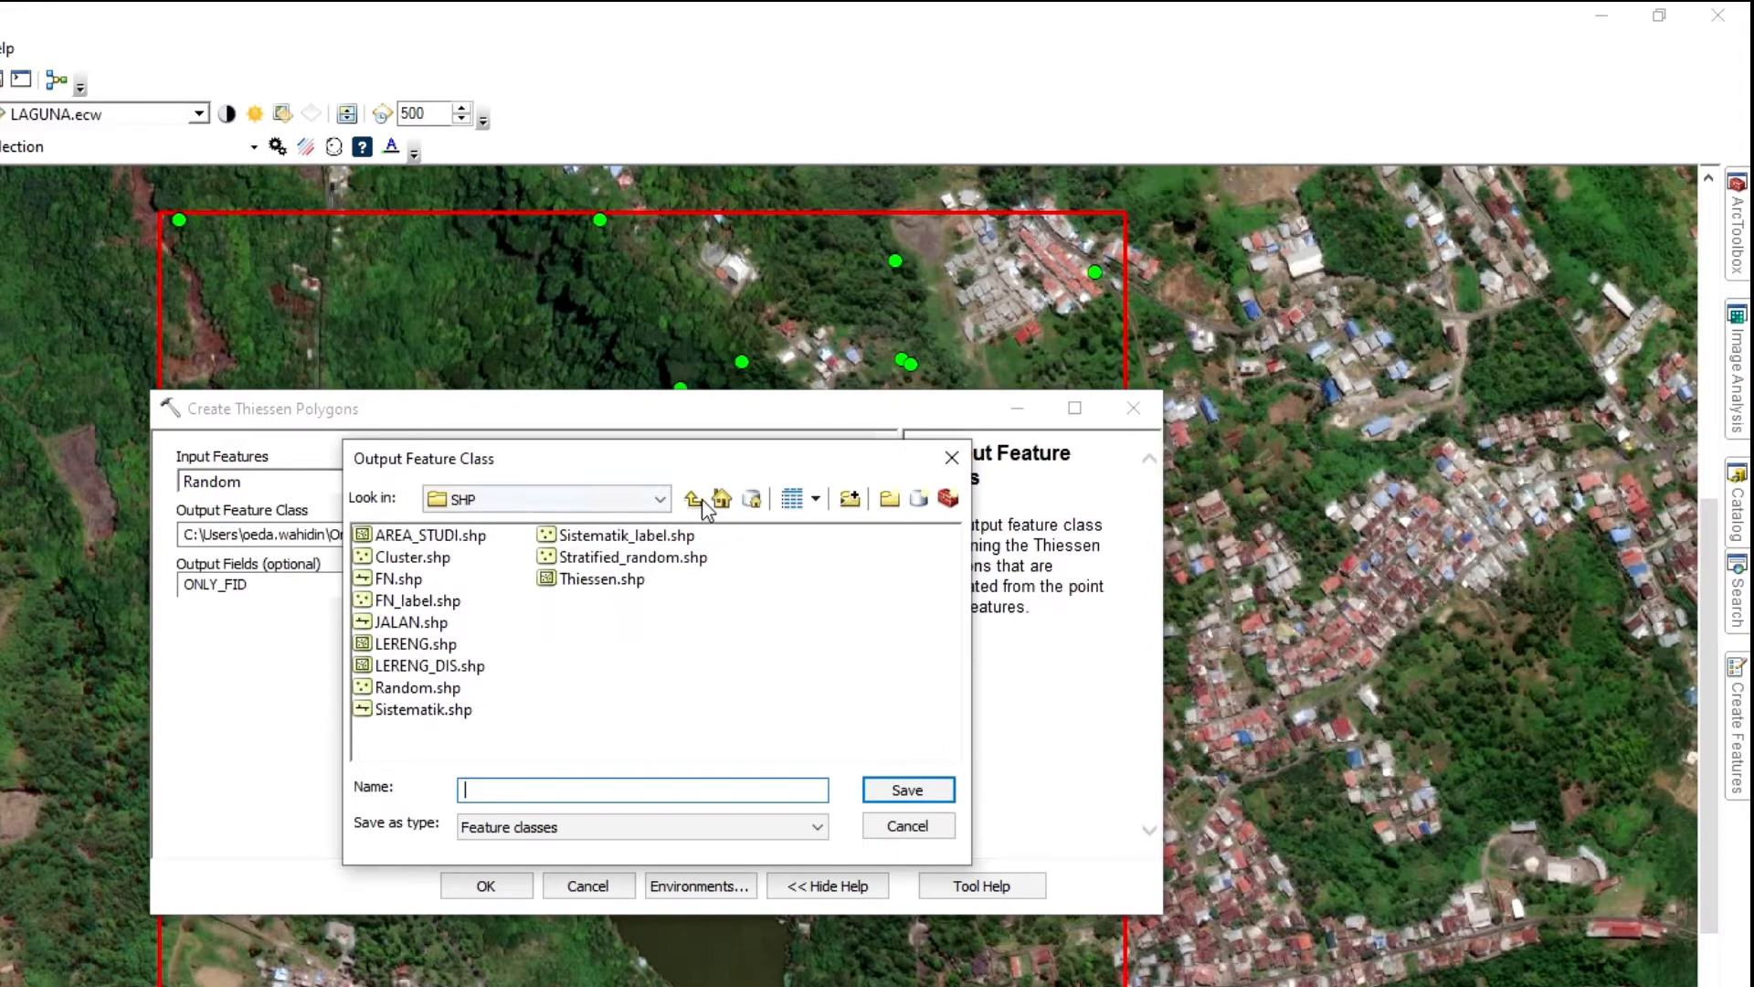
click(695, 500)
double_click(408, 601)
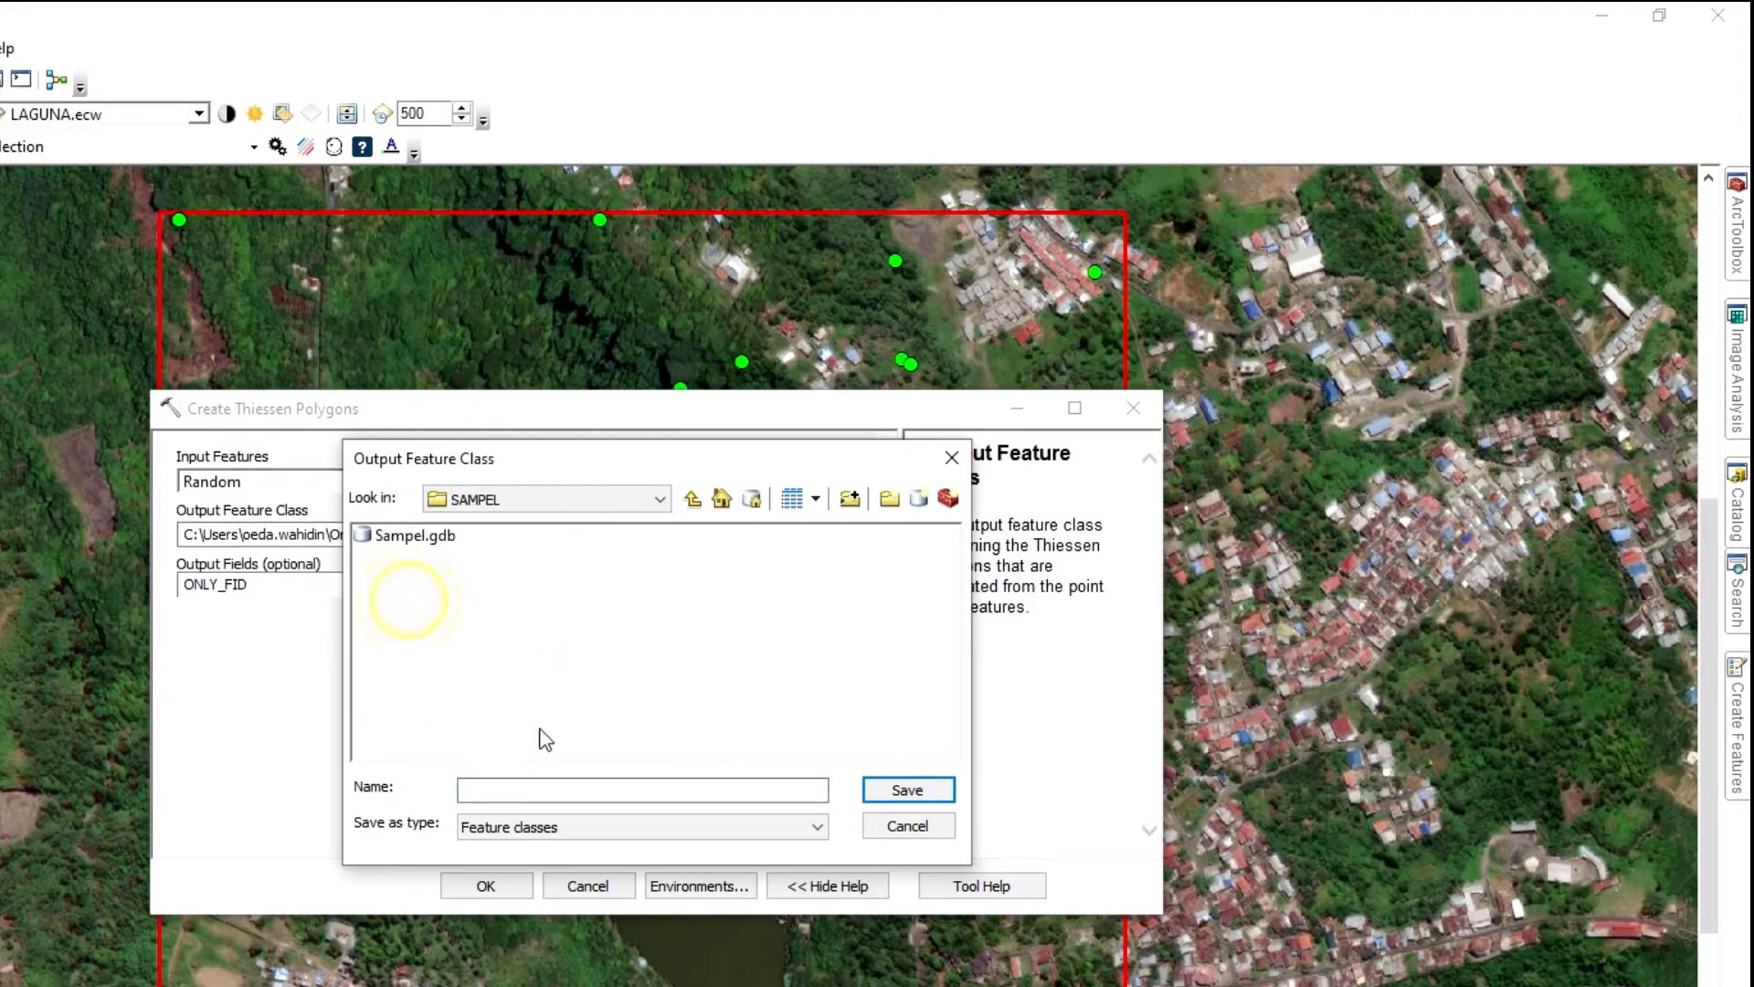
click(501, 788)
text(T)
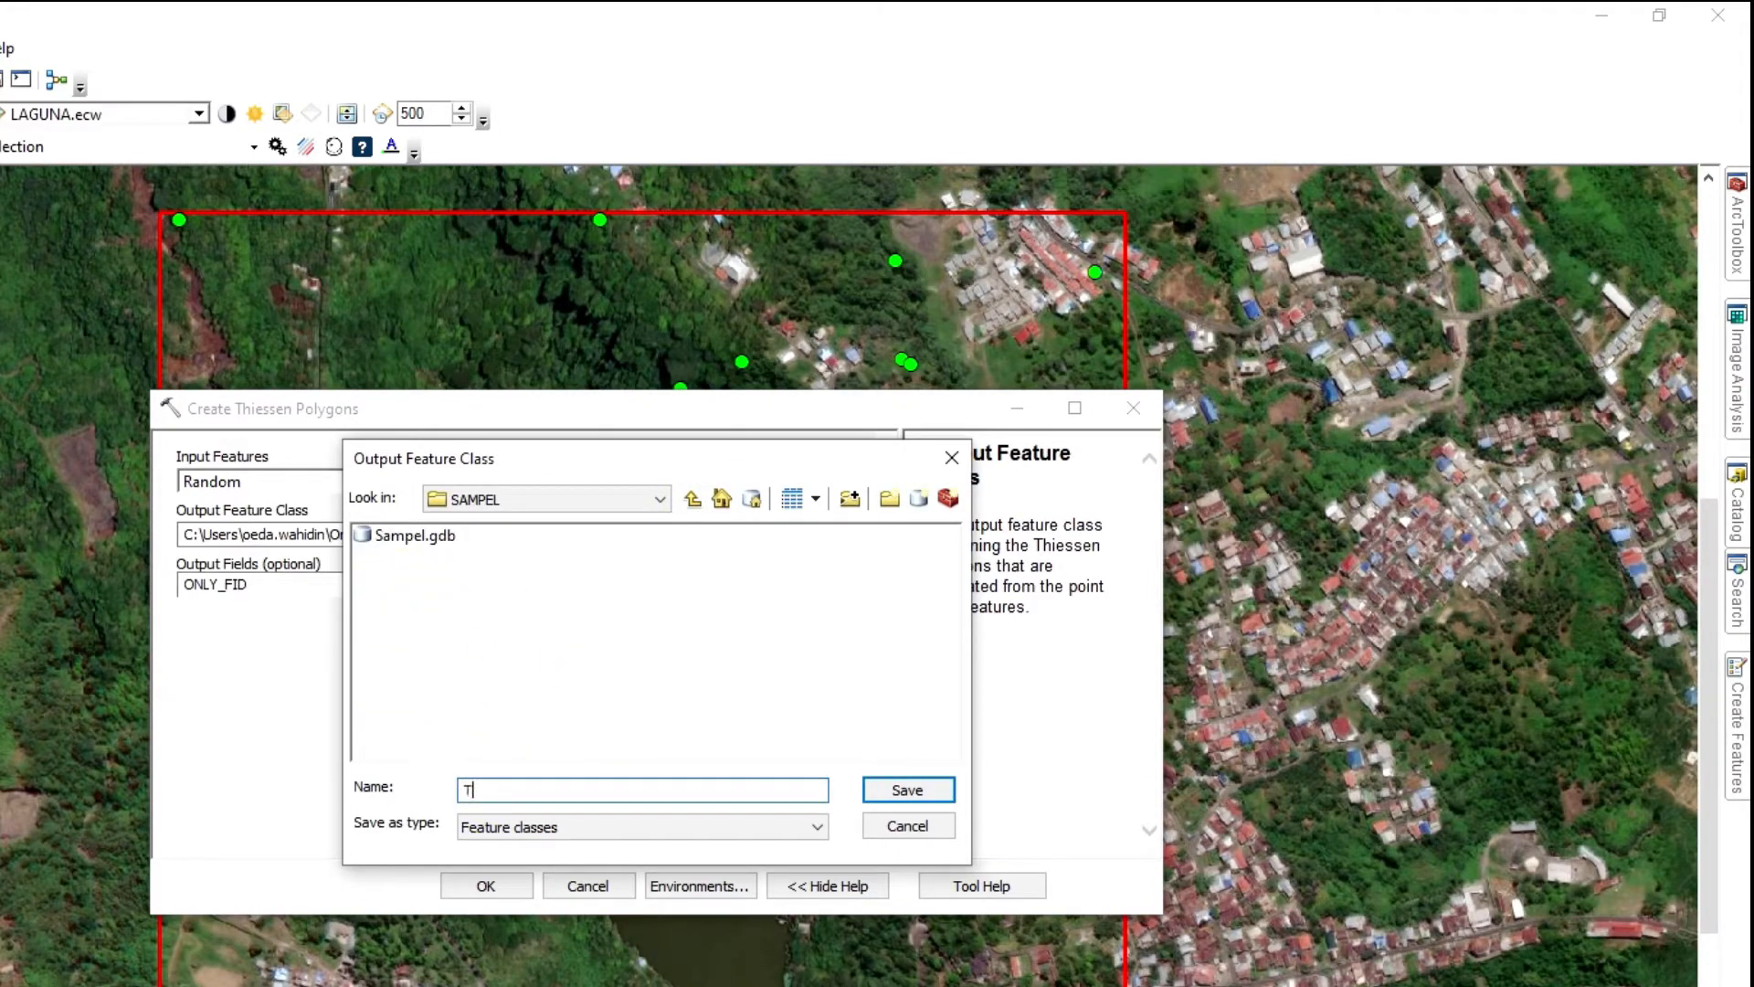
text(hieseen)
key(BackSpace)
key(BackSpace)
text(se)
click(914, 790)
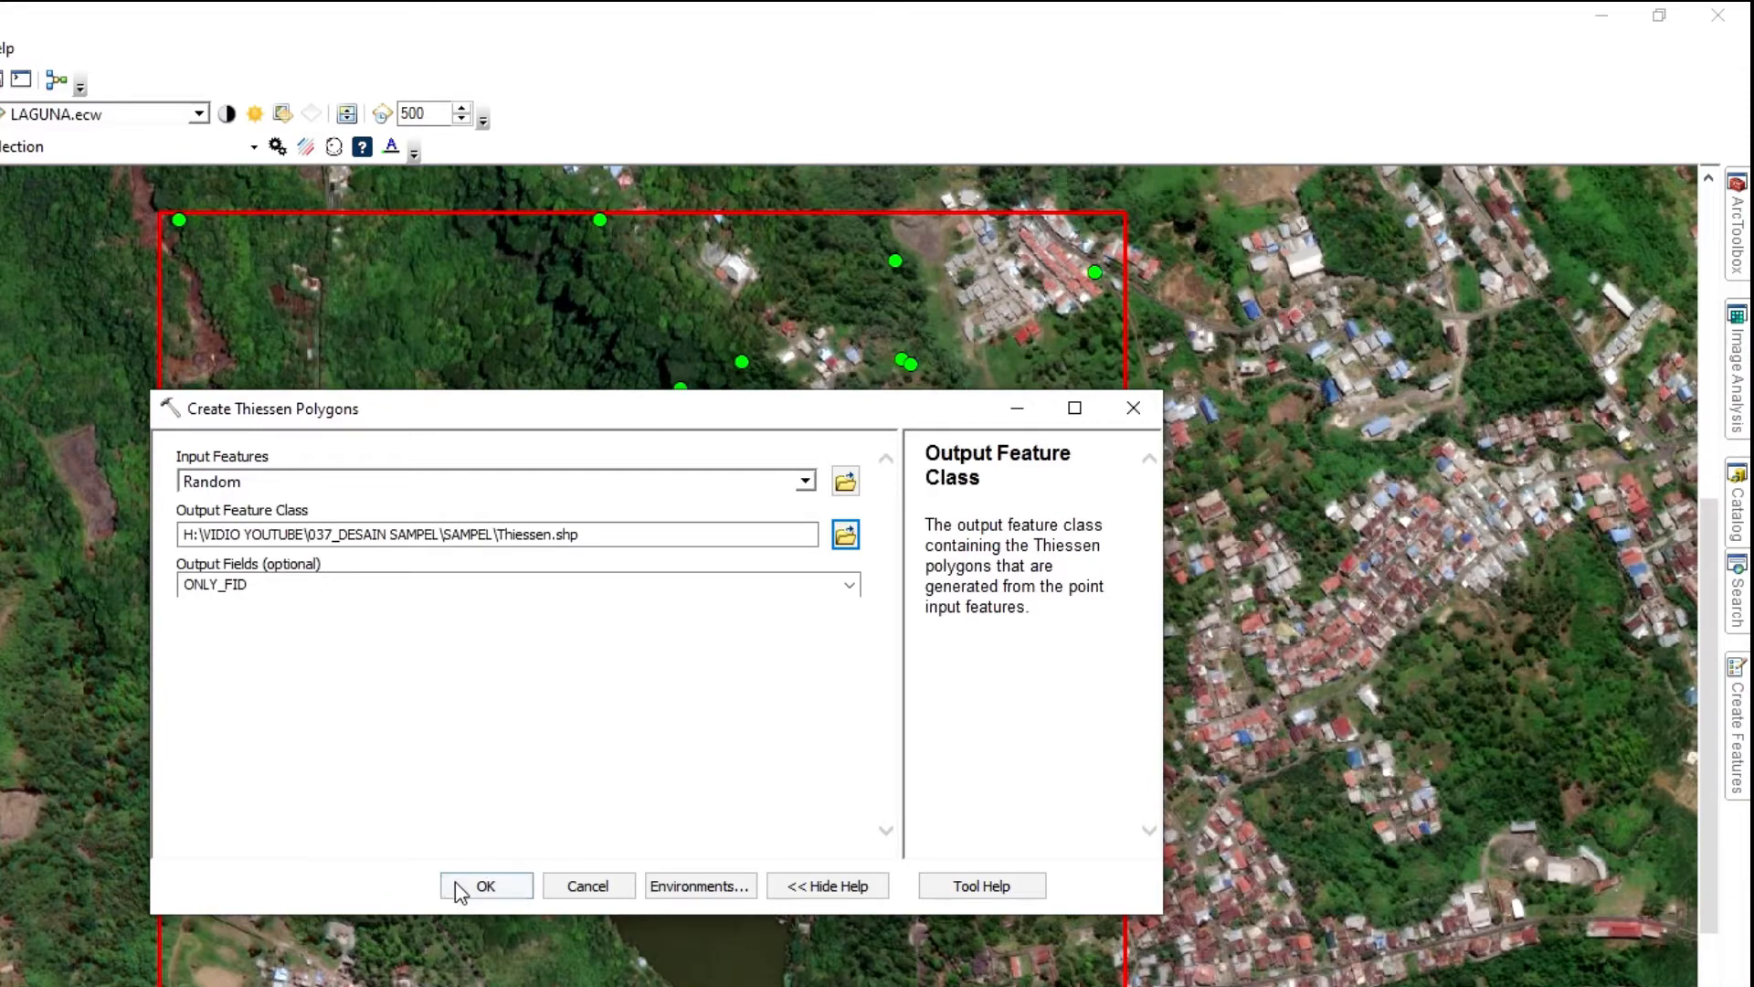
click(485, 885)
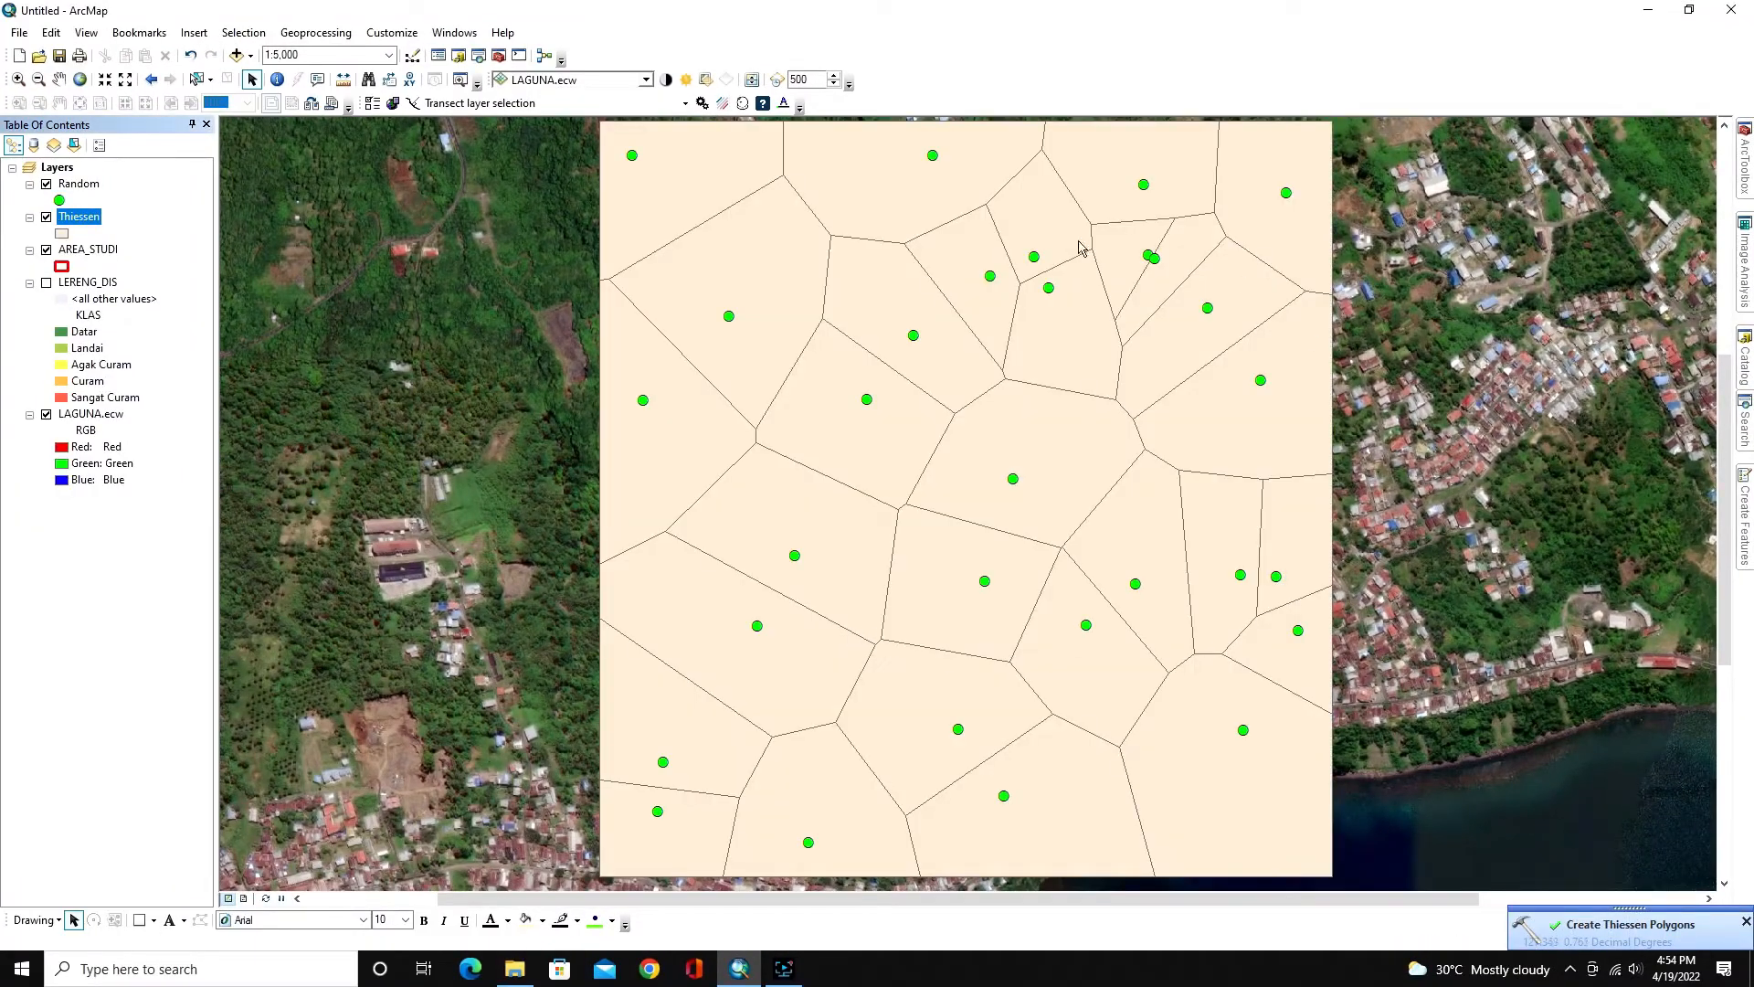
Move the AREA_STUDI layer above the Thiessen layer, and check the number of polygons in the Thiessen attribute table.
click(84, 250)
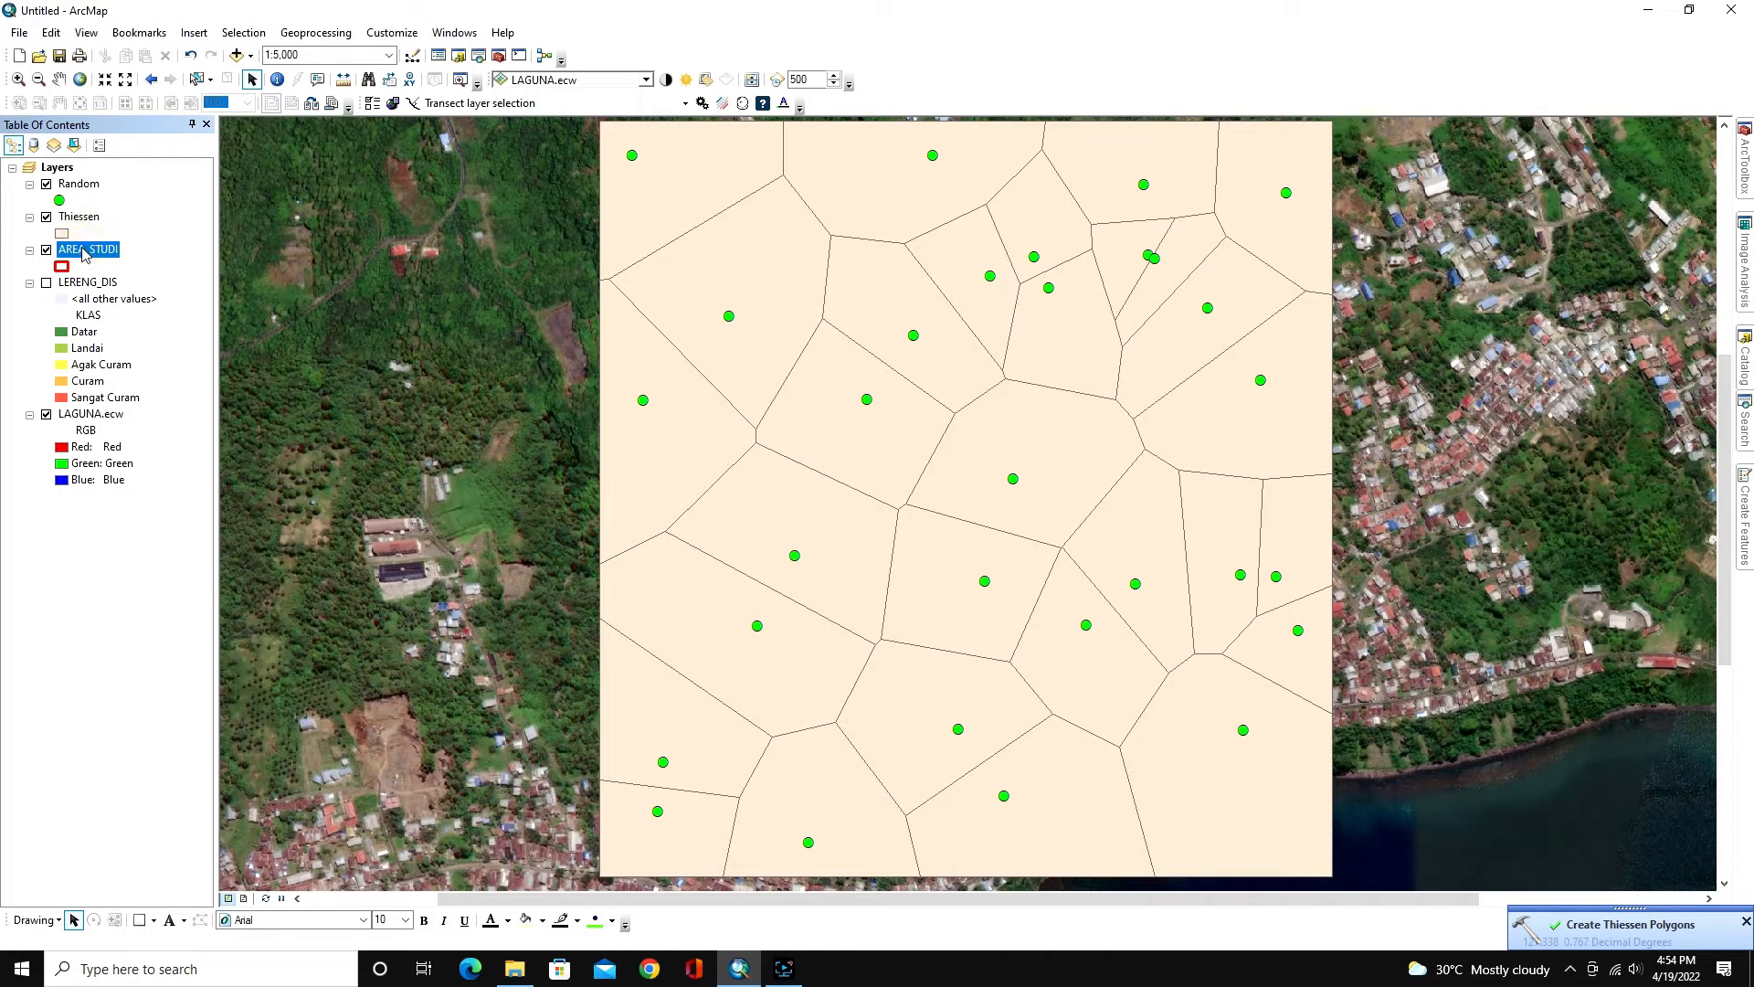
drag(84, 252, 91, 214)
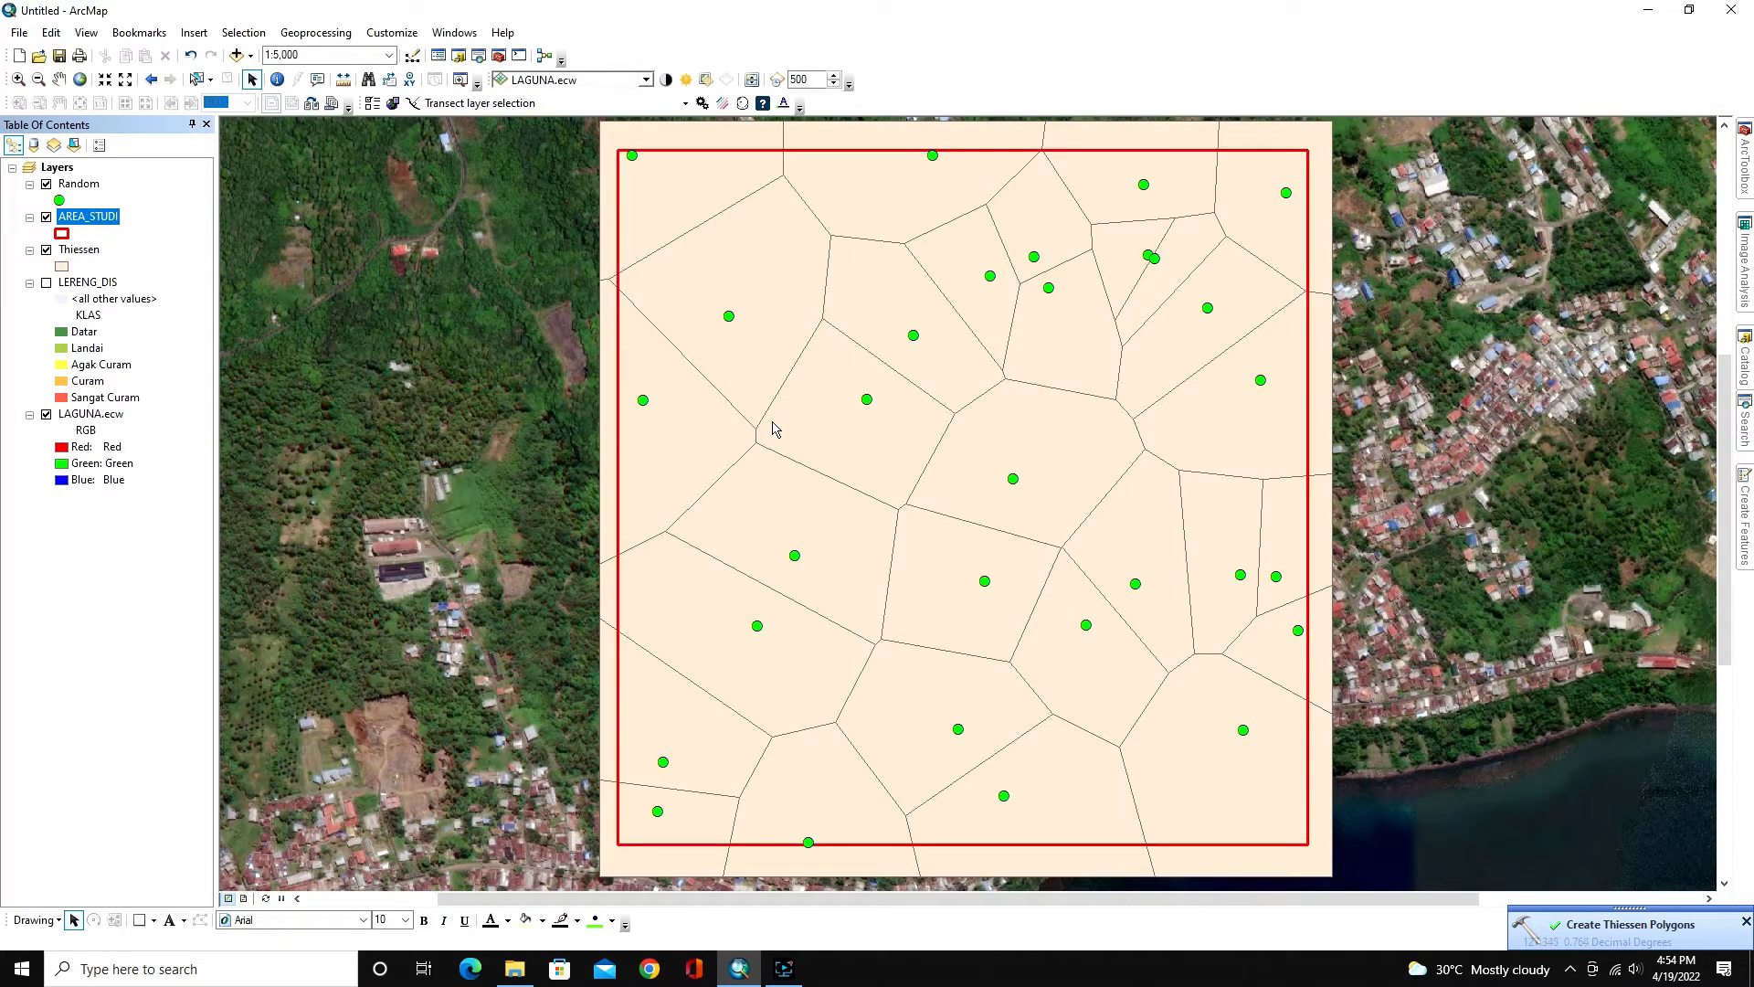
ctrl+click(93, 252)
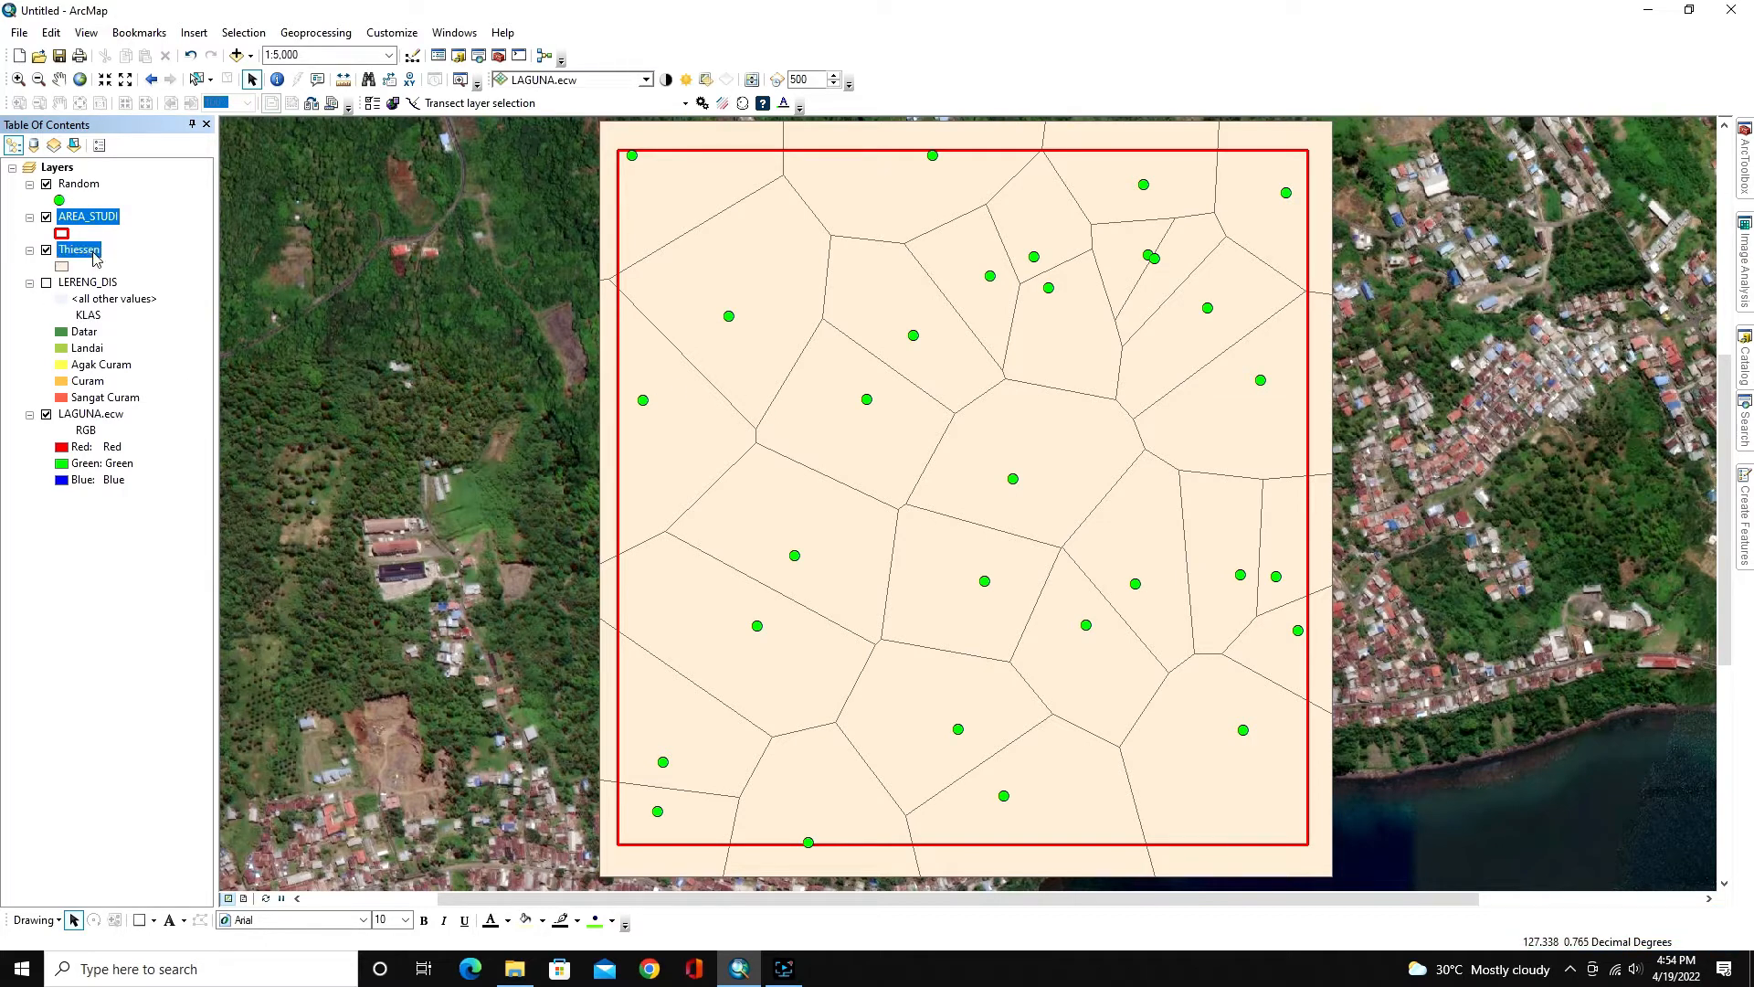
right_click(95, 256)
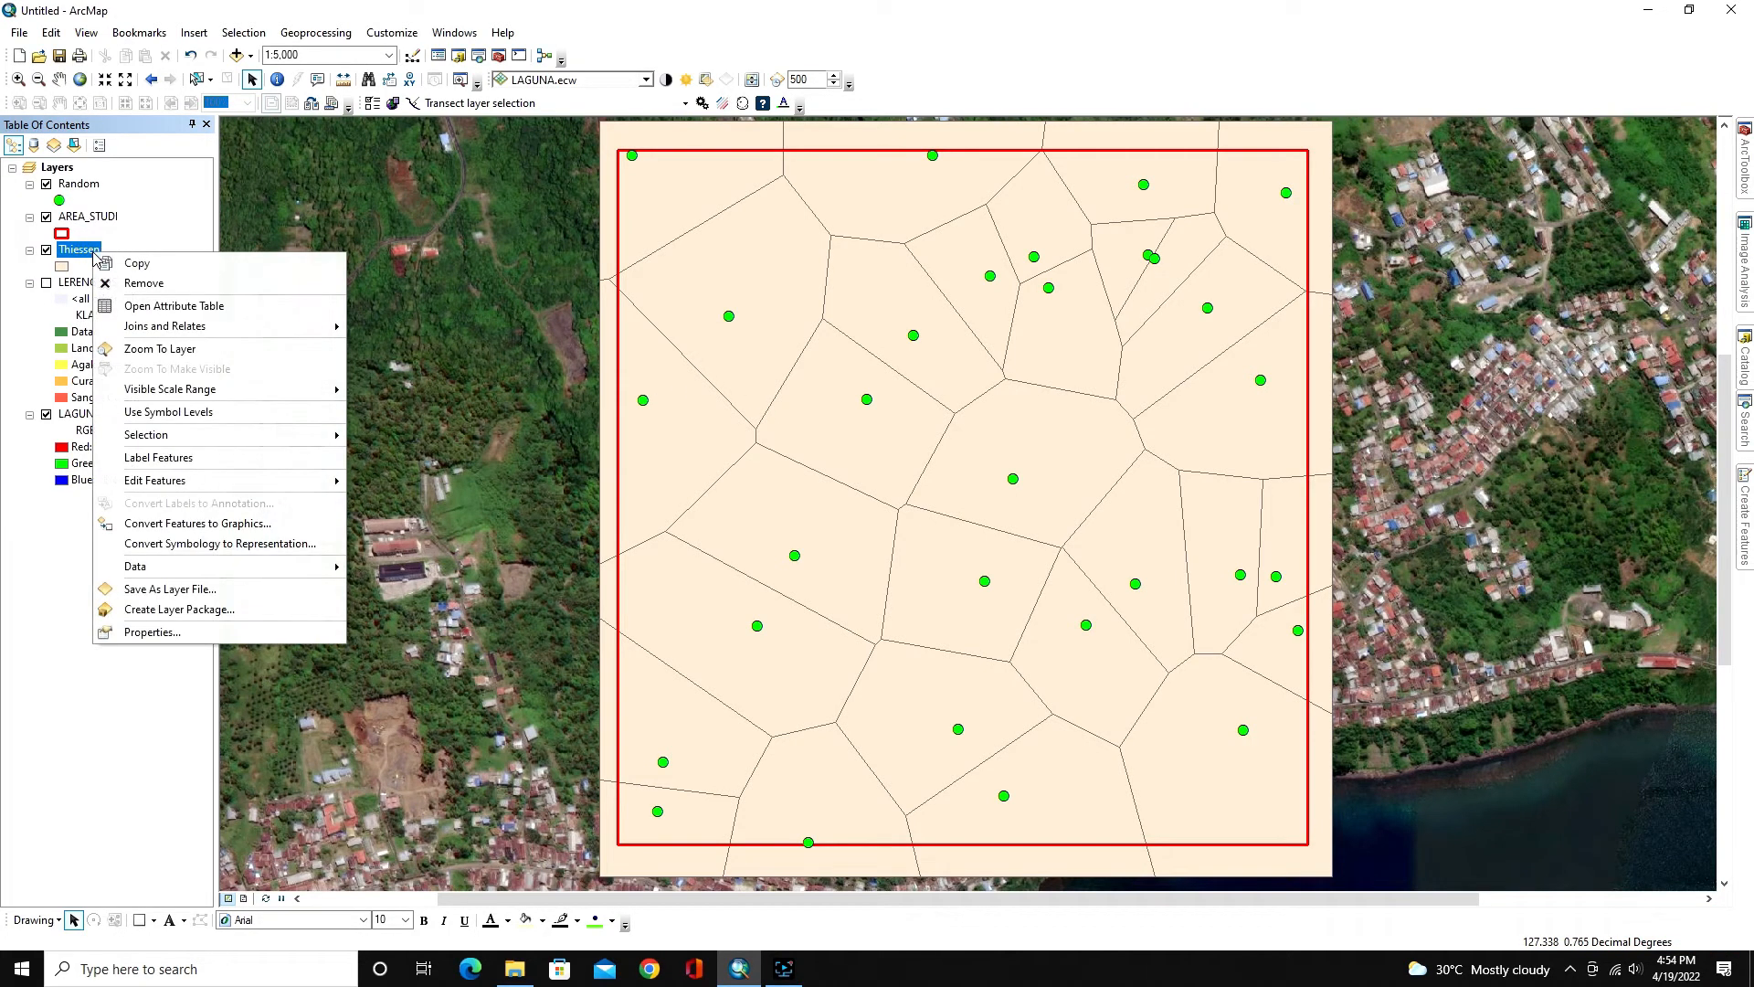
click(135, 307)
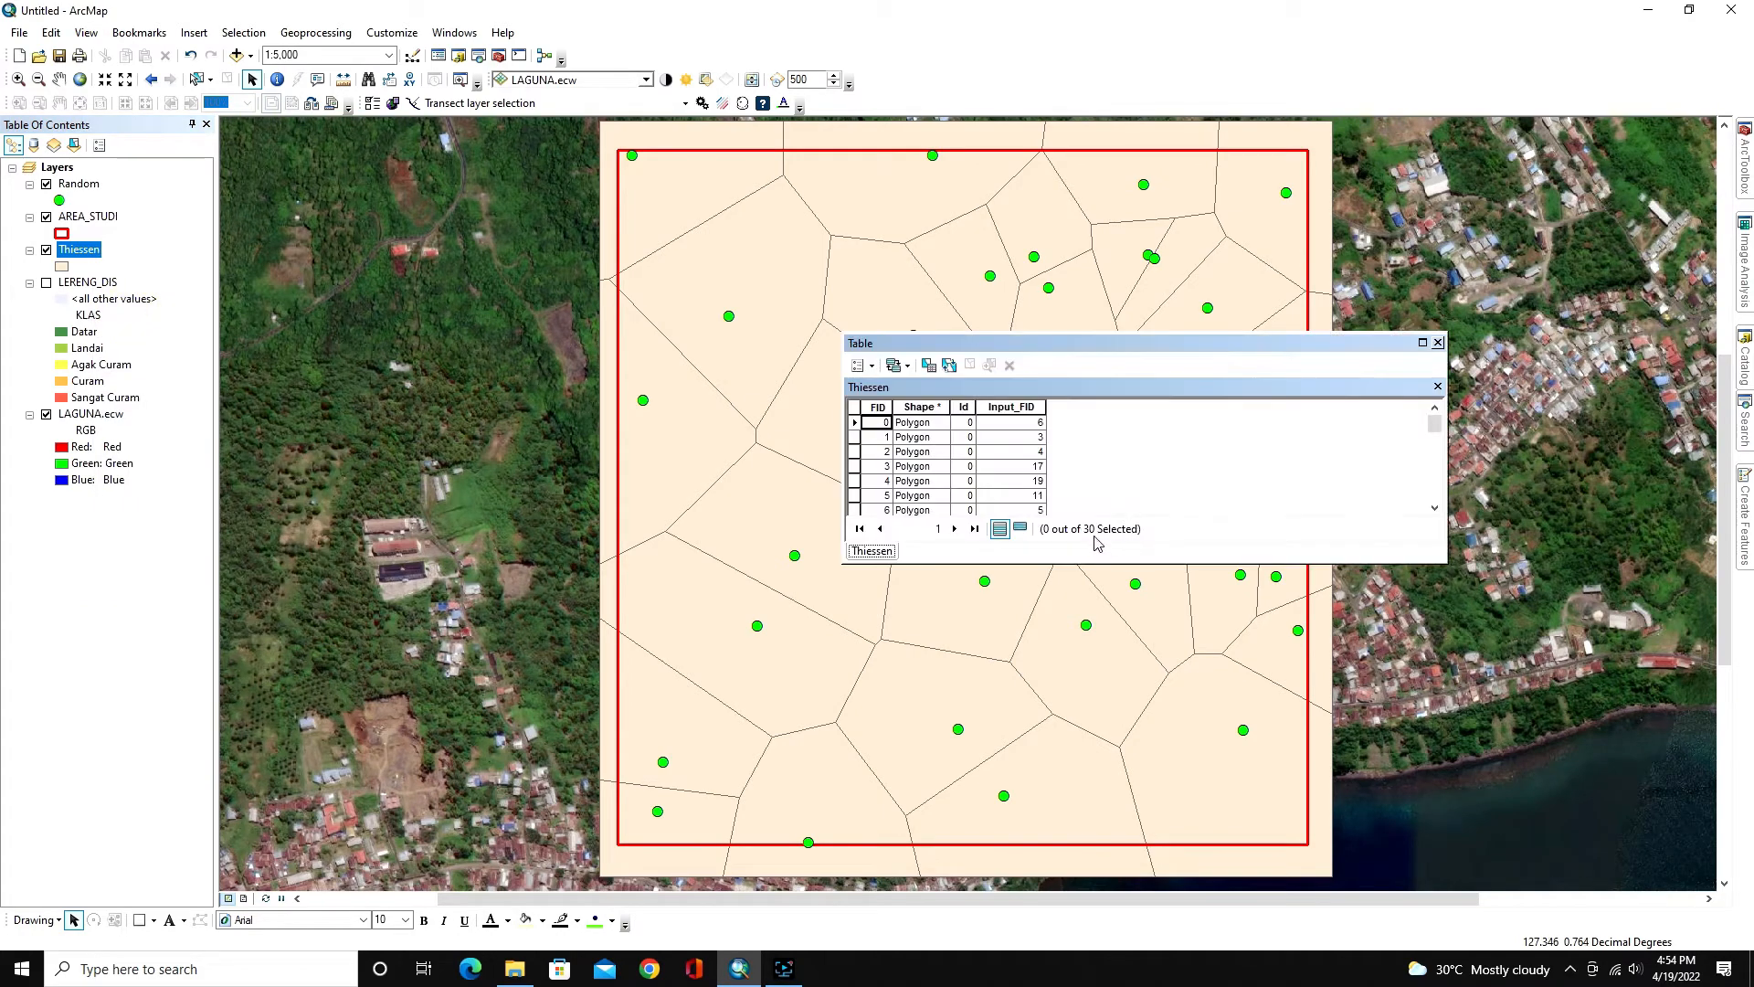
click(1438, 342)
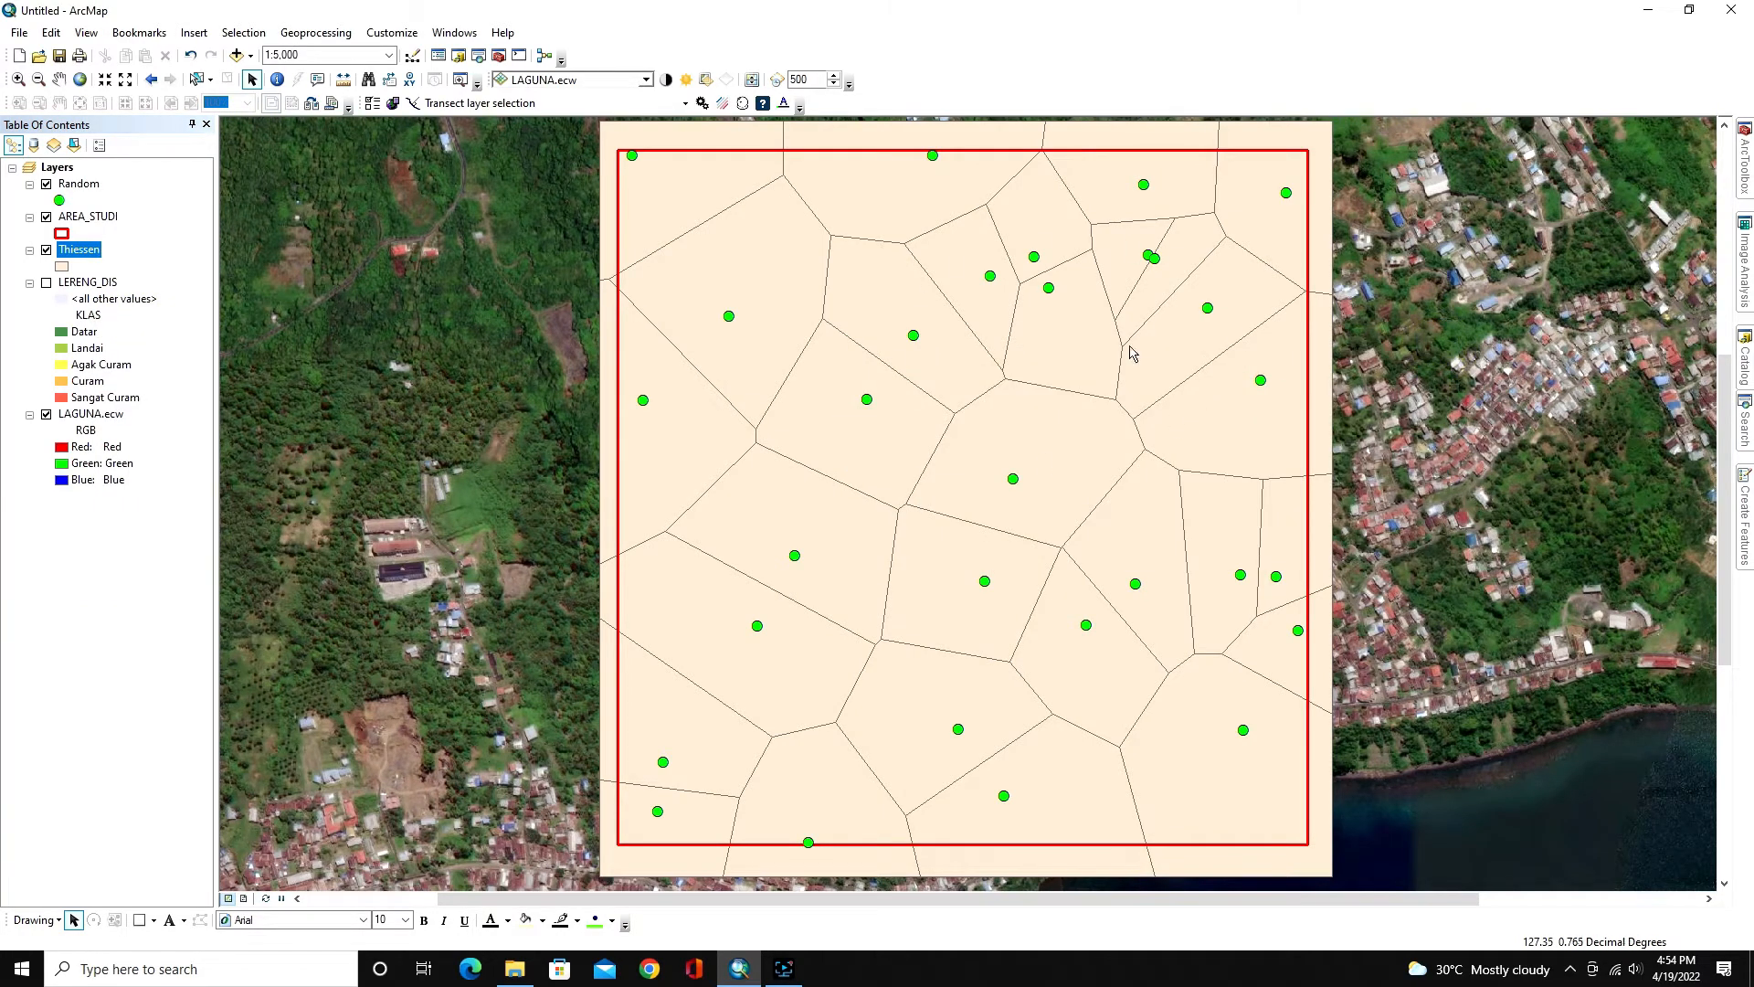
Hide the Random layer, search for "create random point", and open the Create Random Points tool.
click(47, 185)
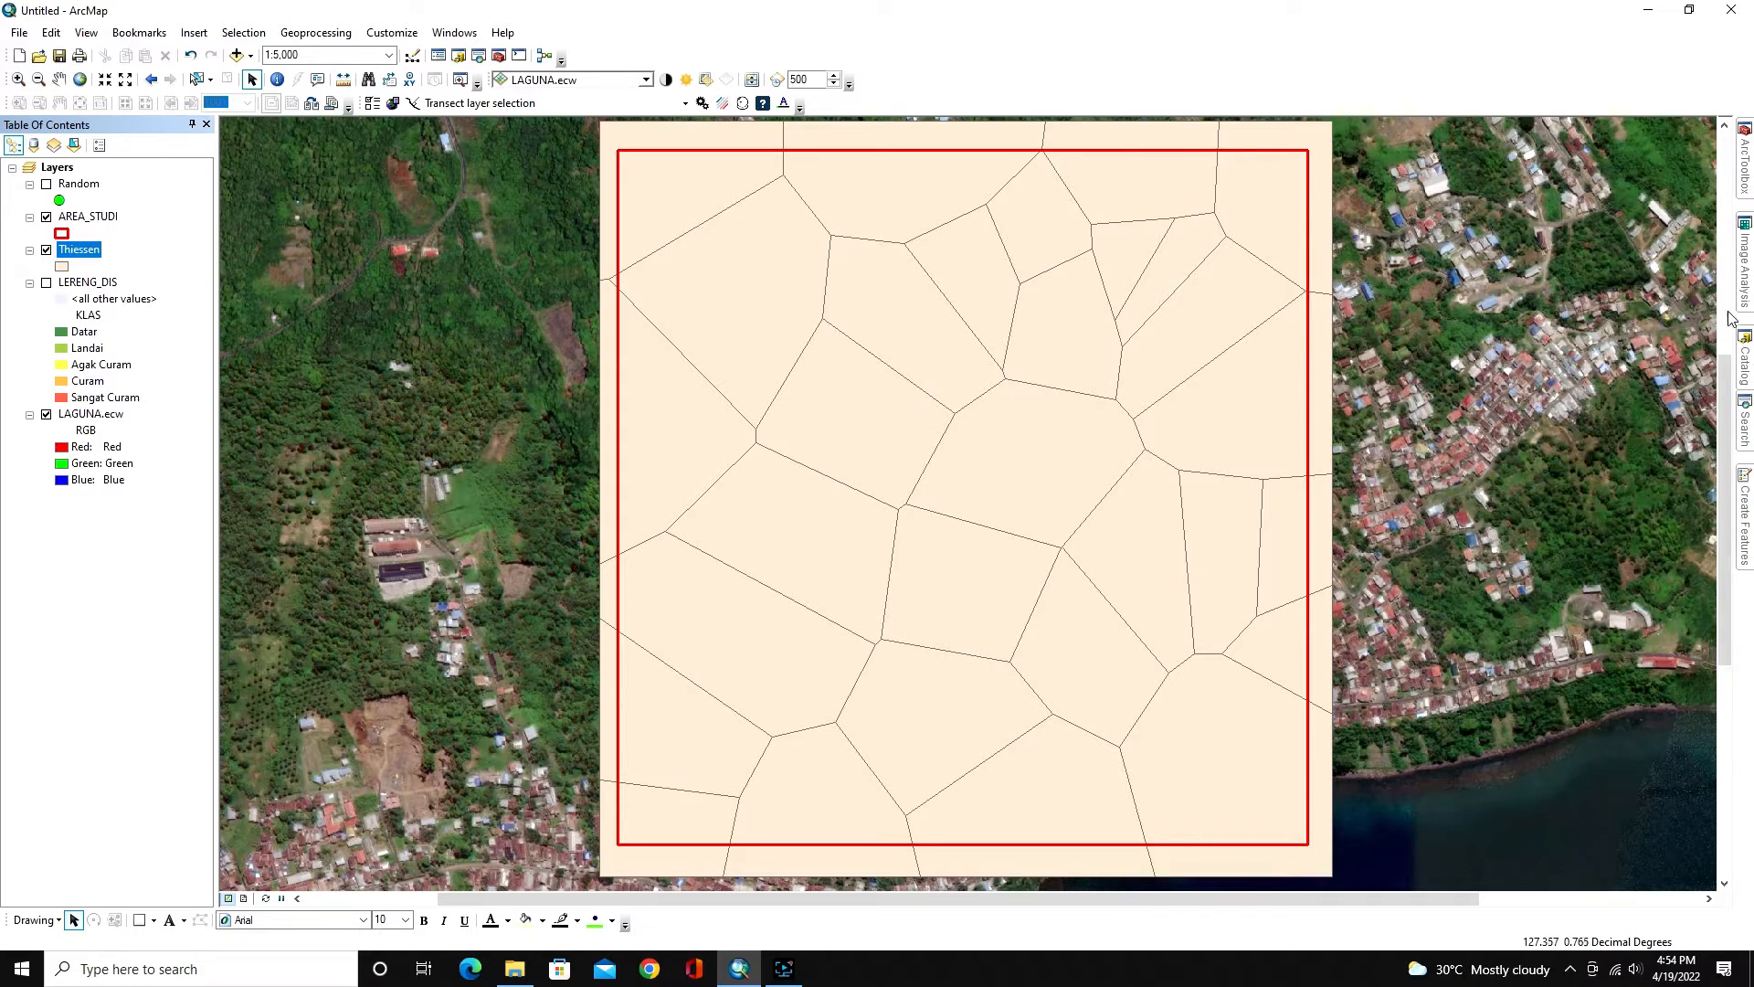
click(1745, 430)
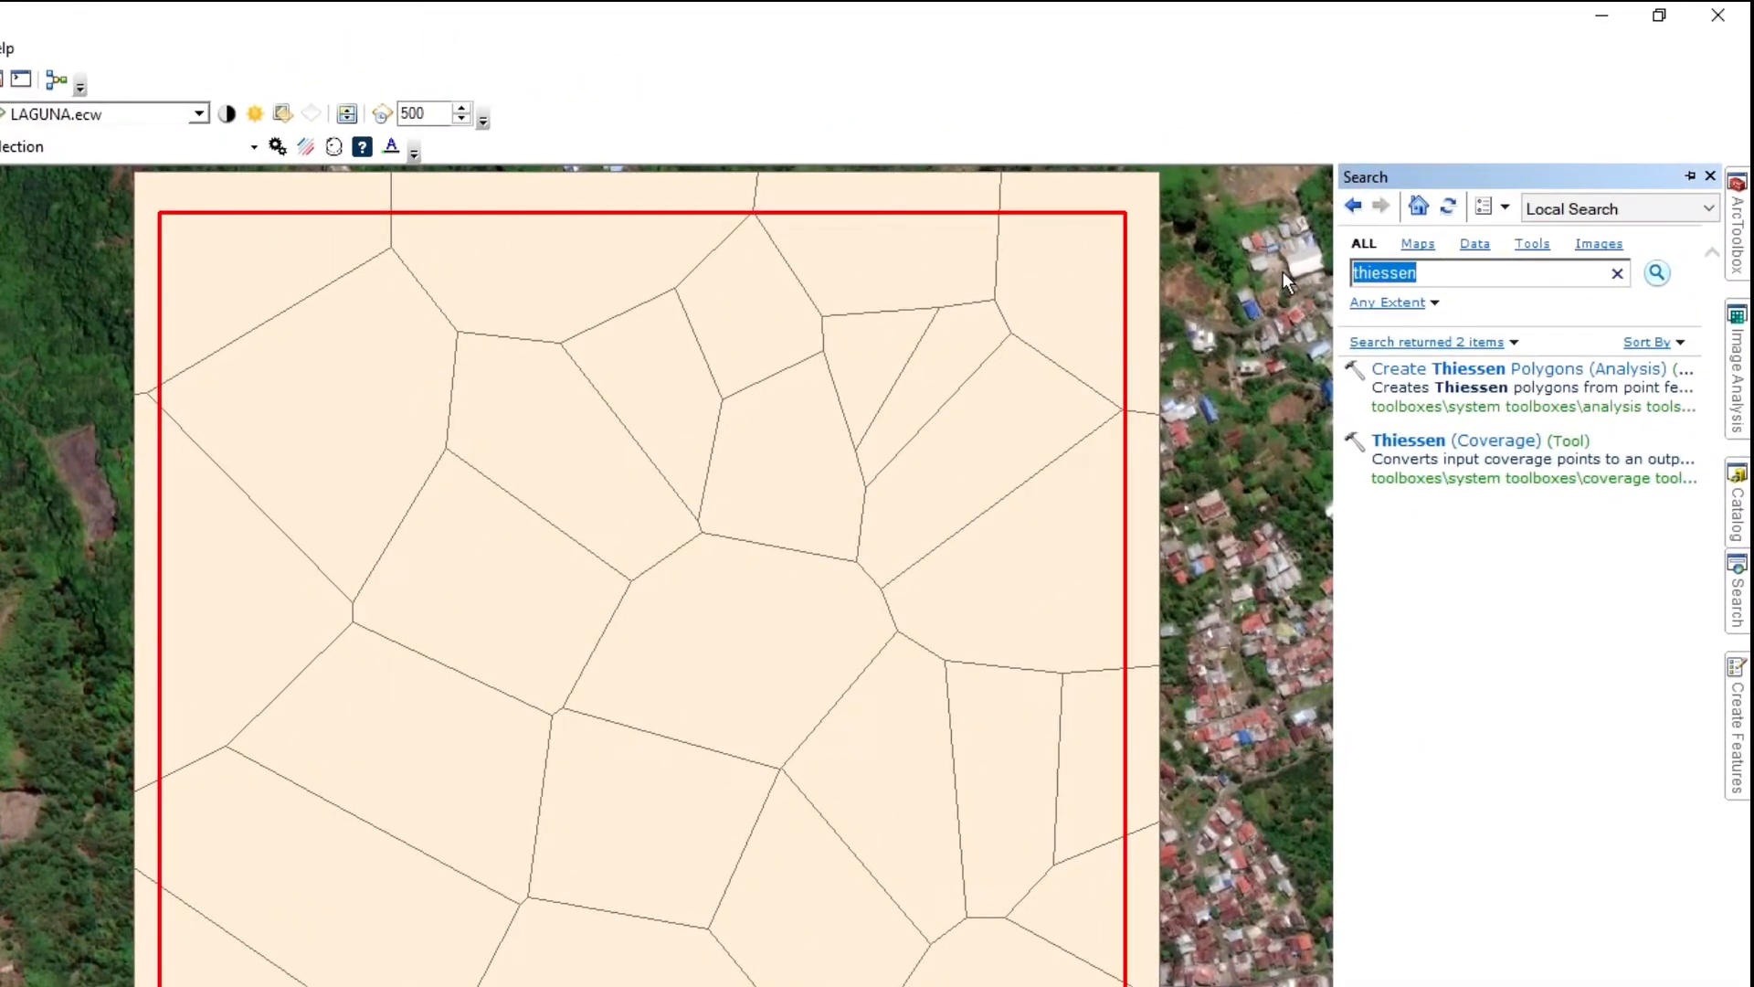
text(create rando)
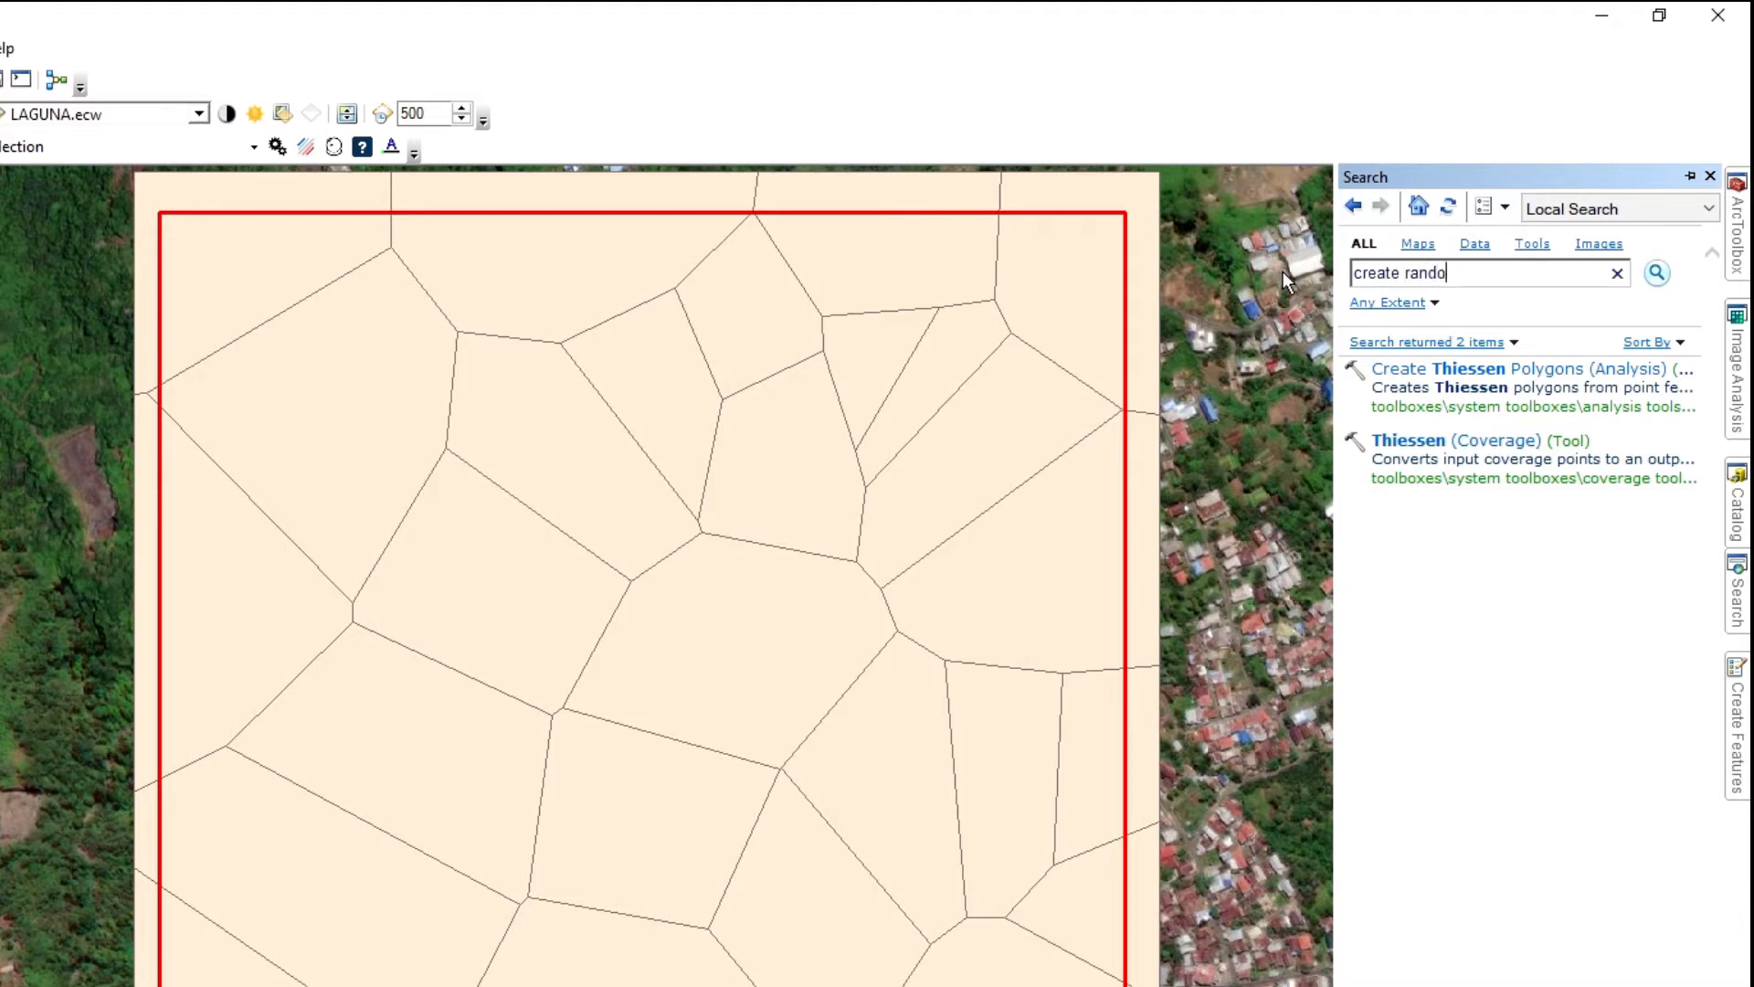
text(m point)
click(1657, 272)
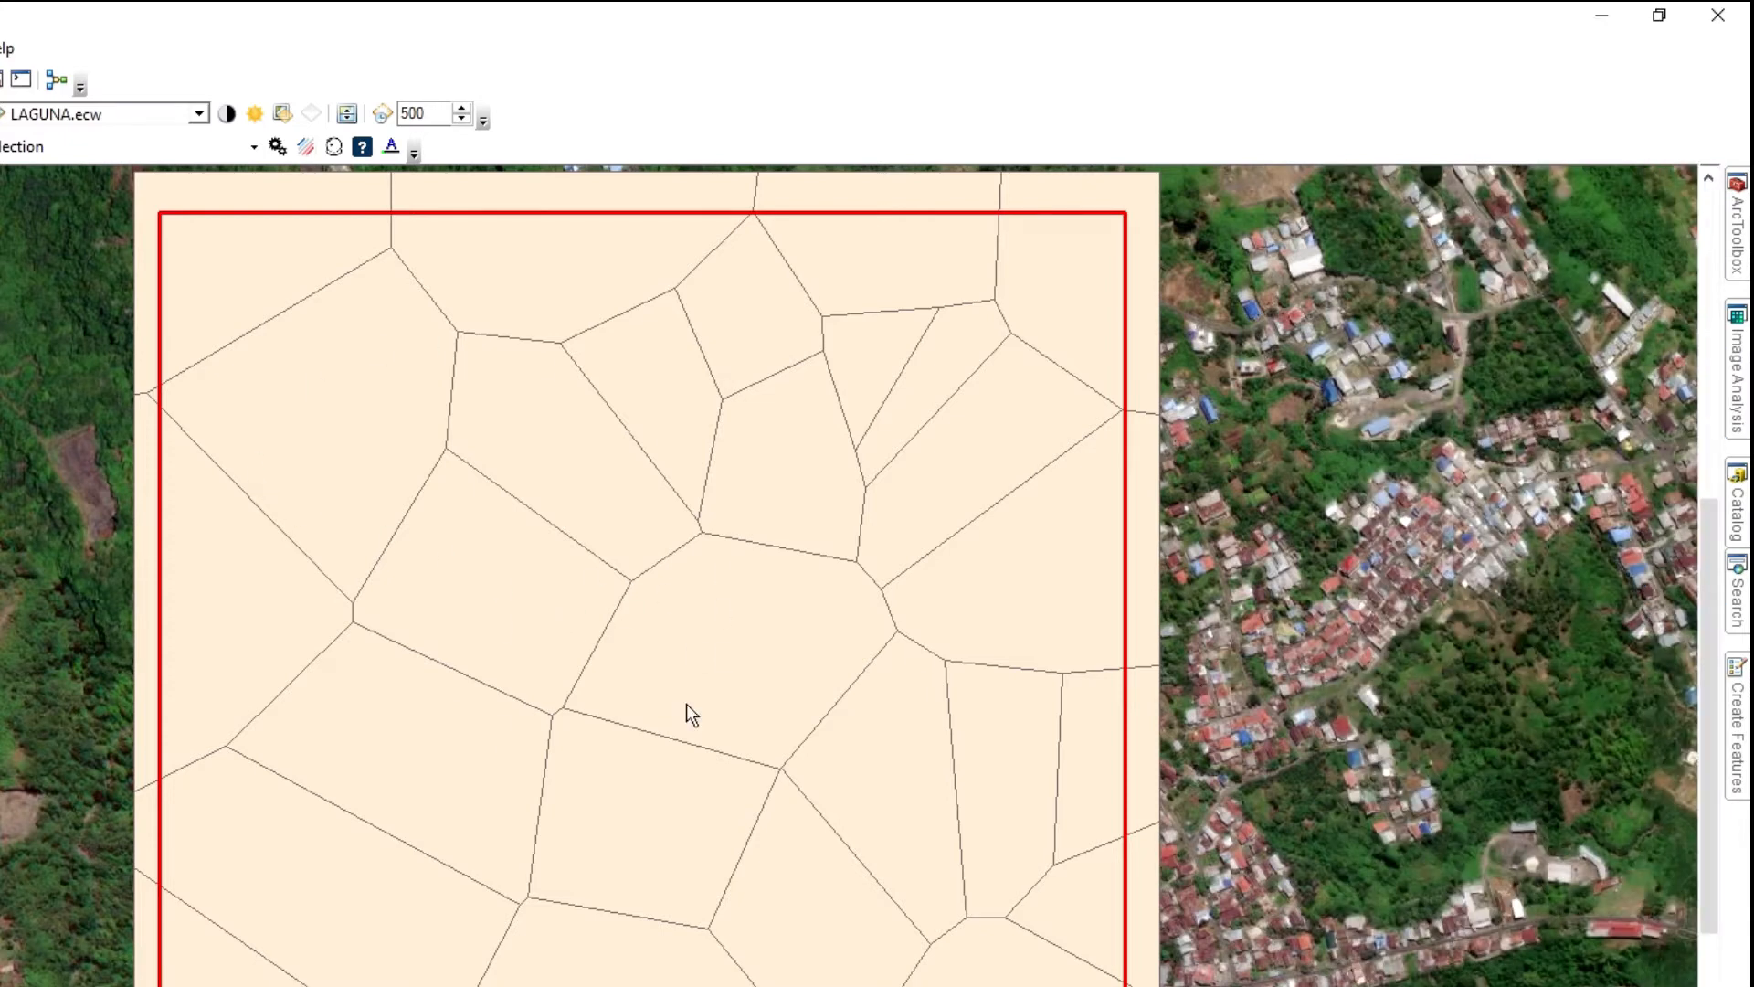
click(1739, 594)
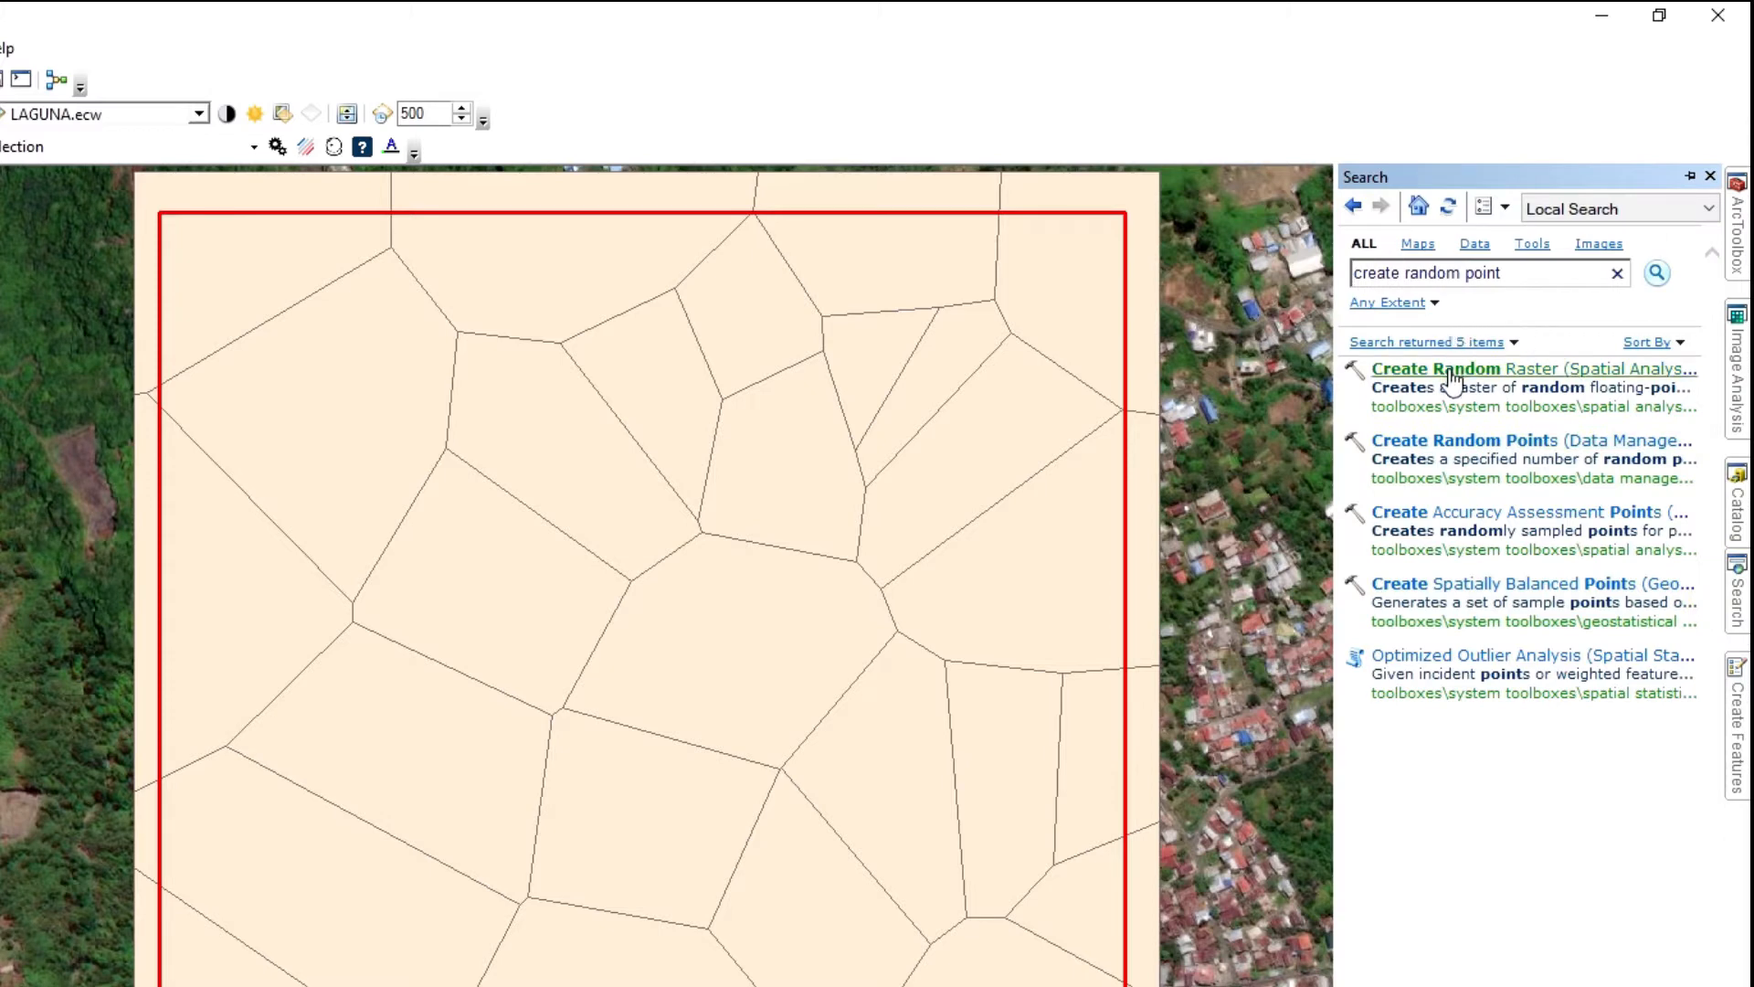
click(1474, 445)
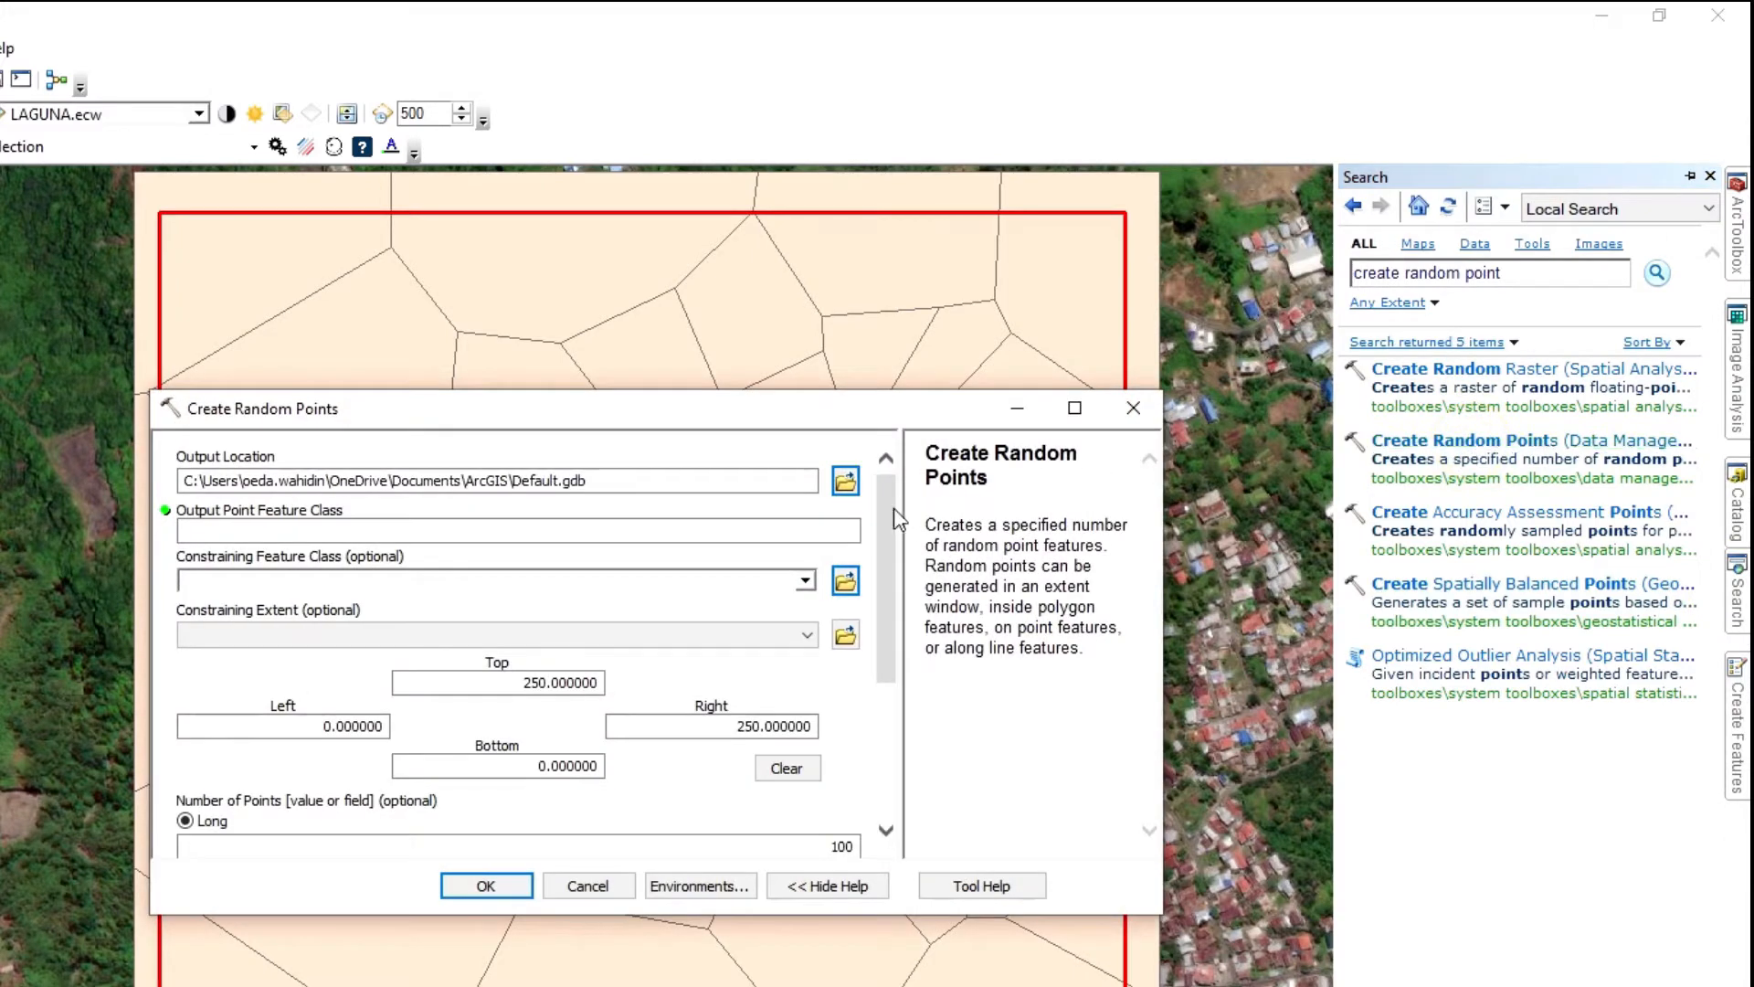
Set the output location of the random points to Sampel.gdb in the SAMPEL folder.
click(846, 481)
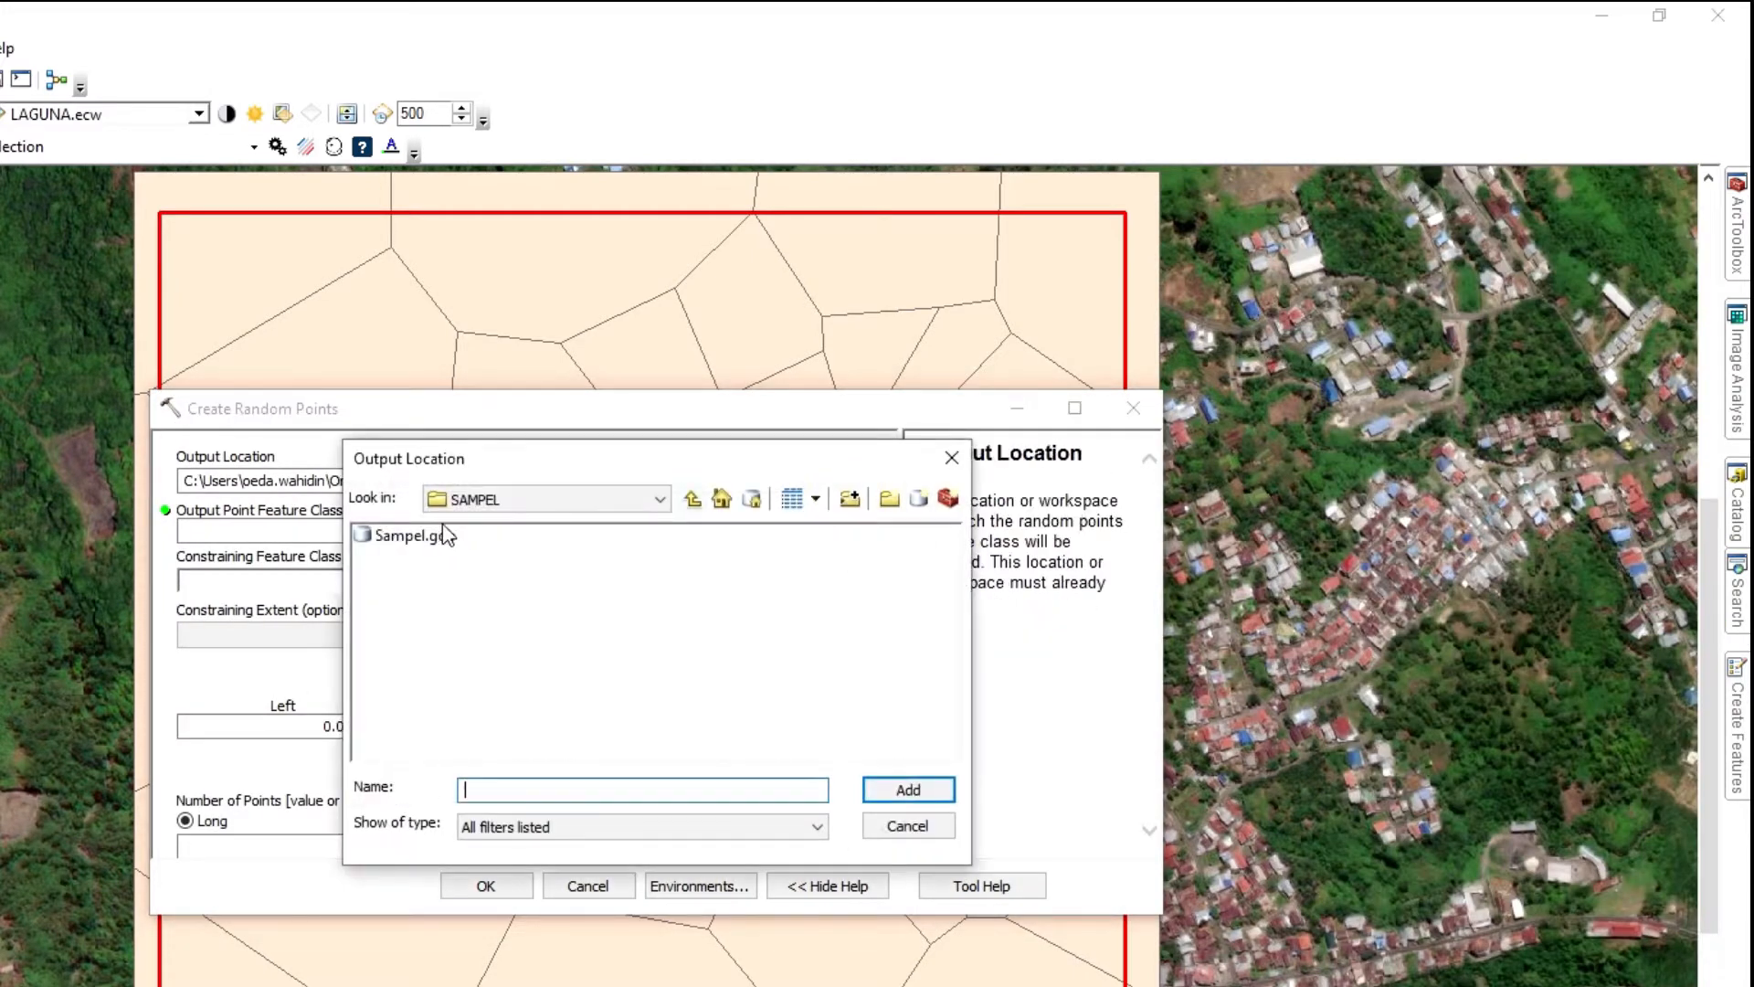
double_click(416, 537)
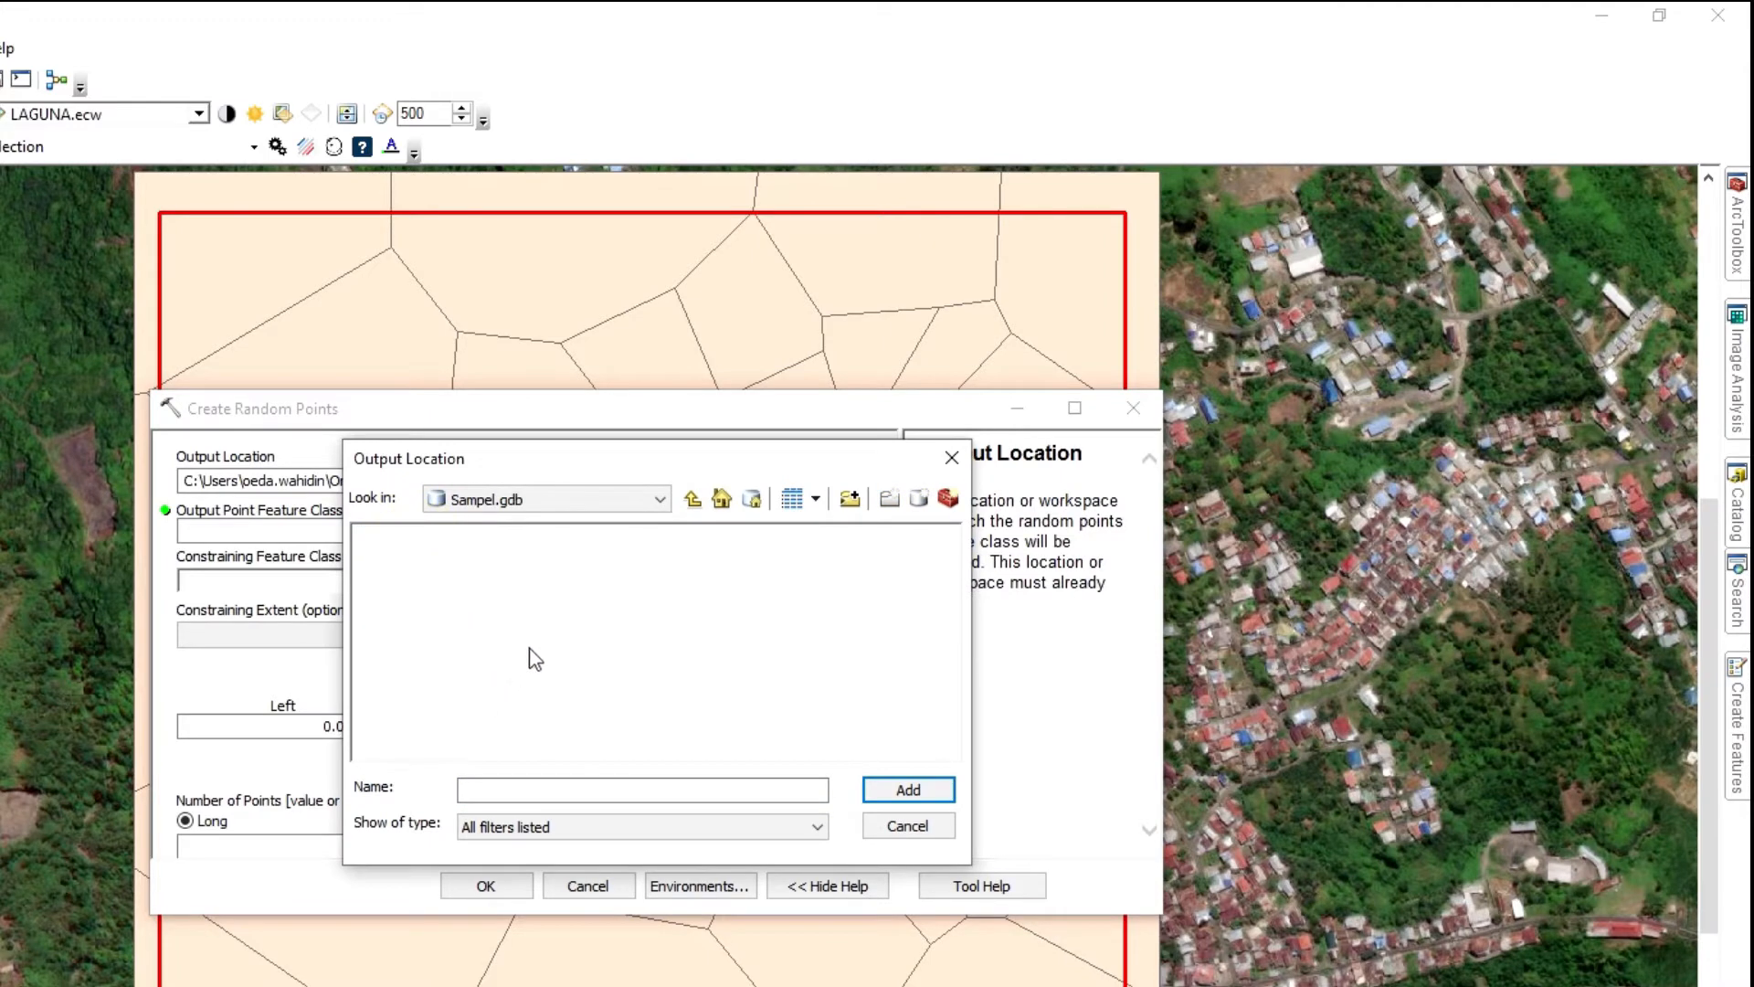
click(692, 500)
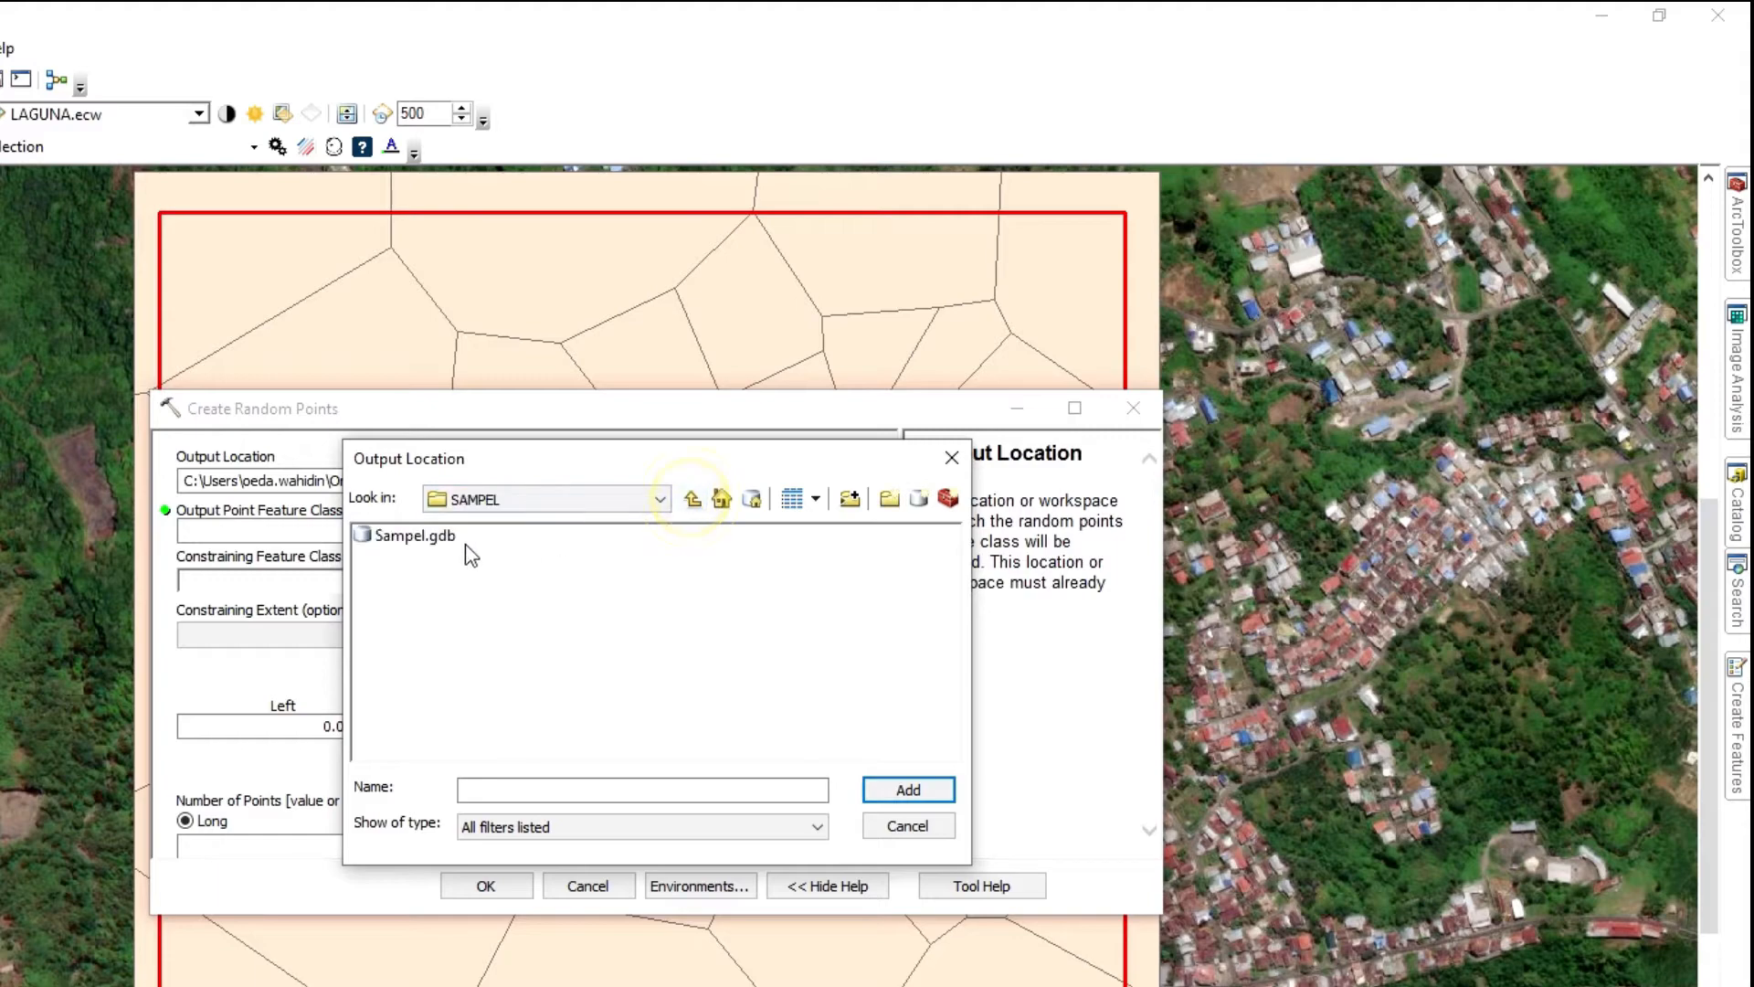
click(415, 536)
click(907, 791)
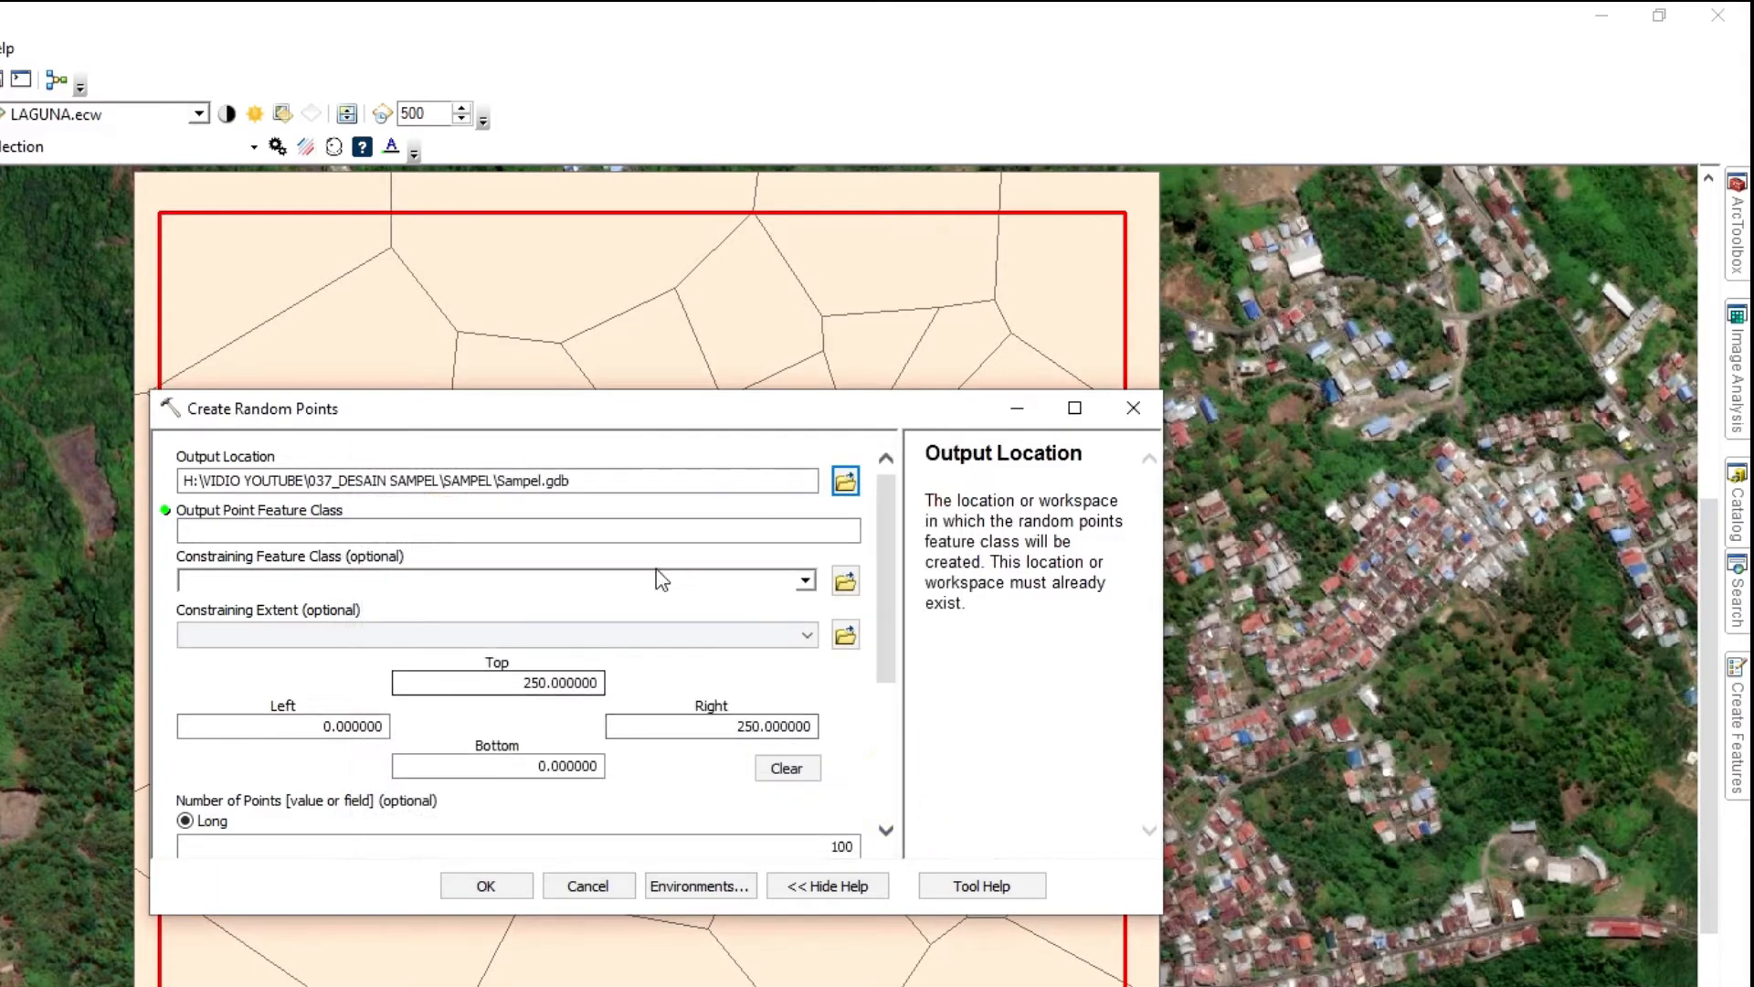
Name the output point feature class Stratified_Random and constrain it to the Thiessen feature class.
click(395, 528)
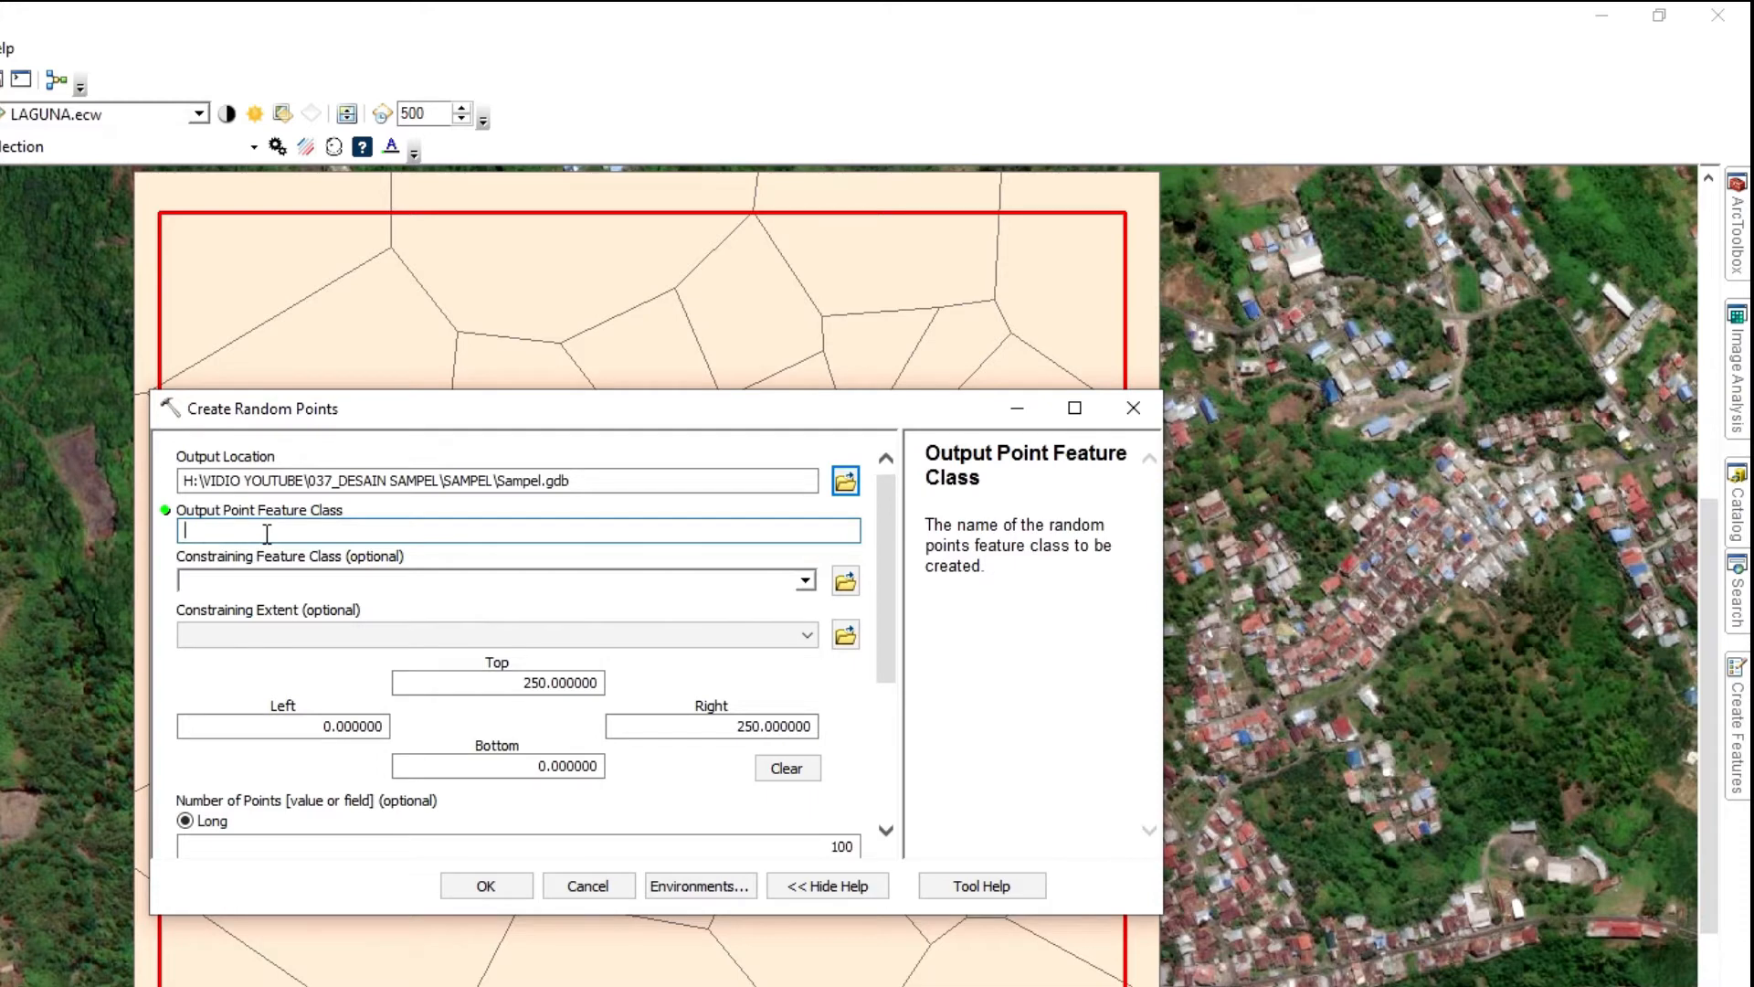
text(Stratified-Random)
click(247, 537)
key(BackSpace)
text(_)
click(805, 581)
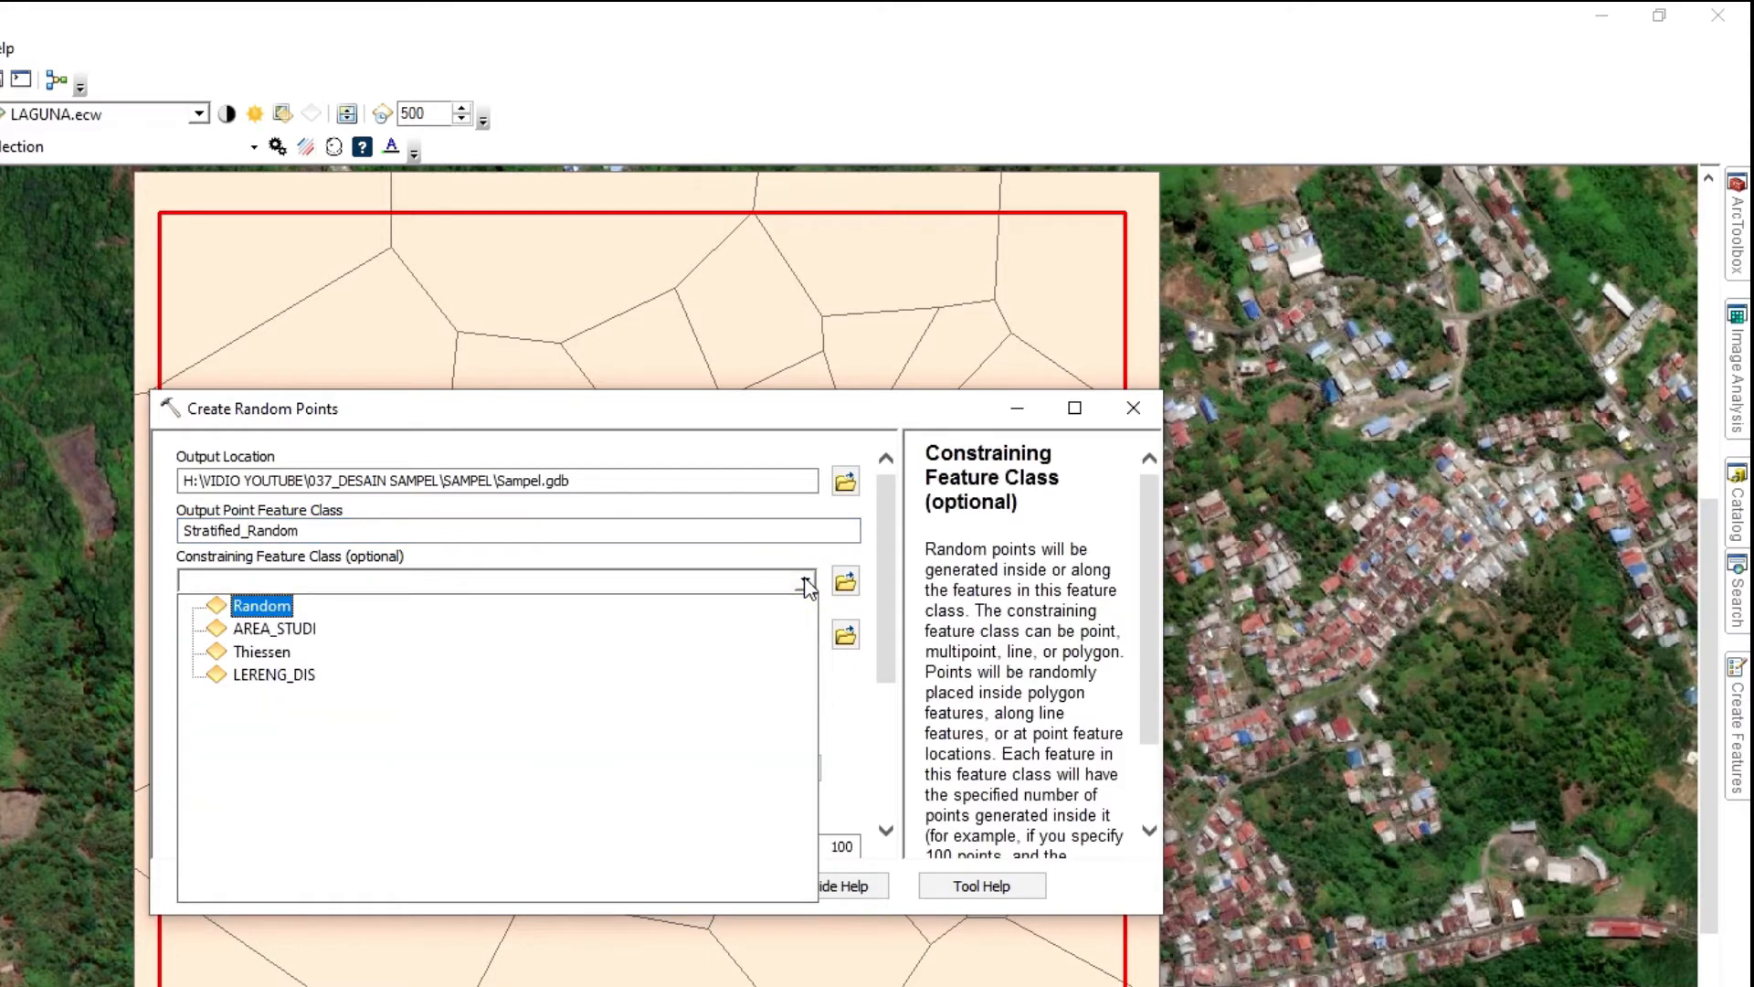
click(261, 653)
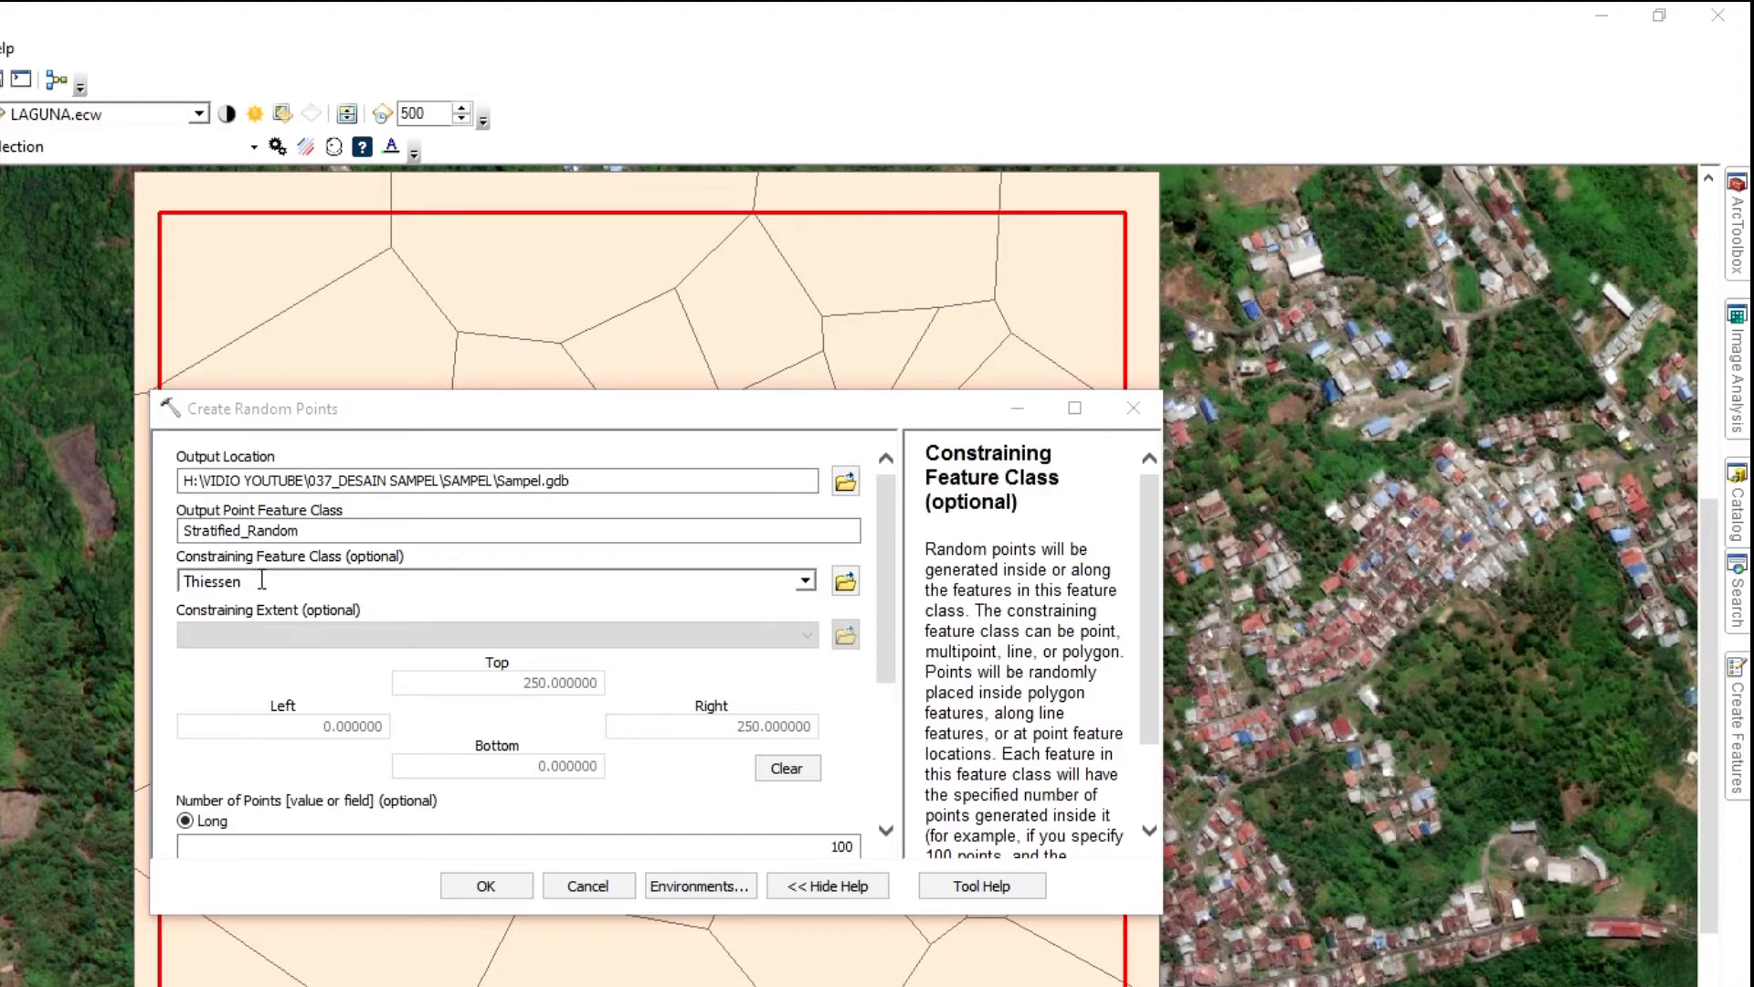
Set the number of points to 3 and the minimum allowed distance unit to Meters.
scroll(717, 693, down, 3)
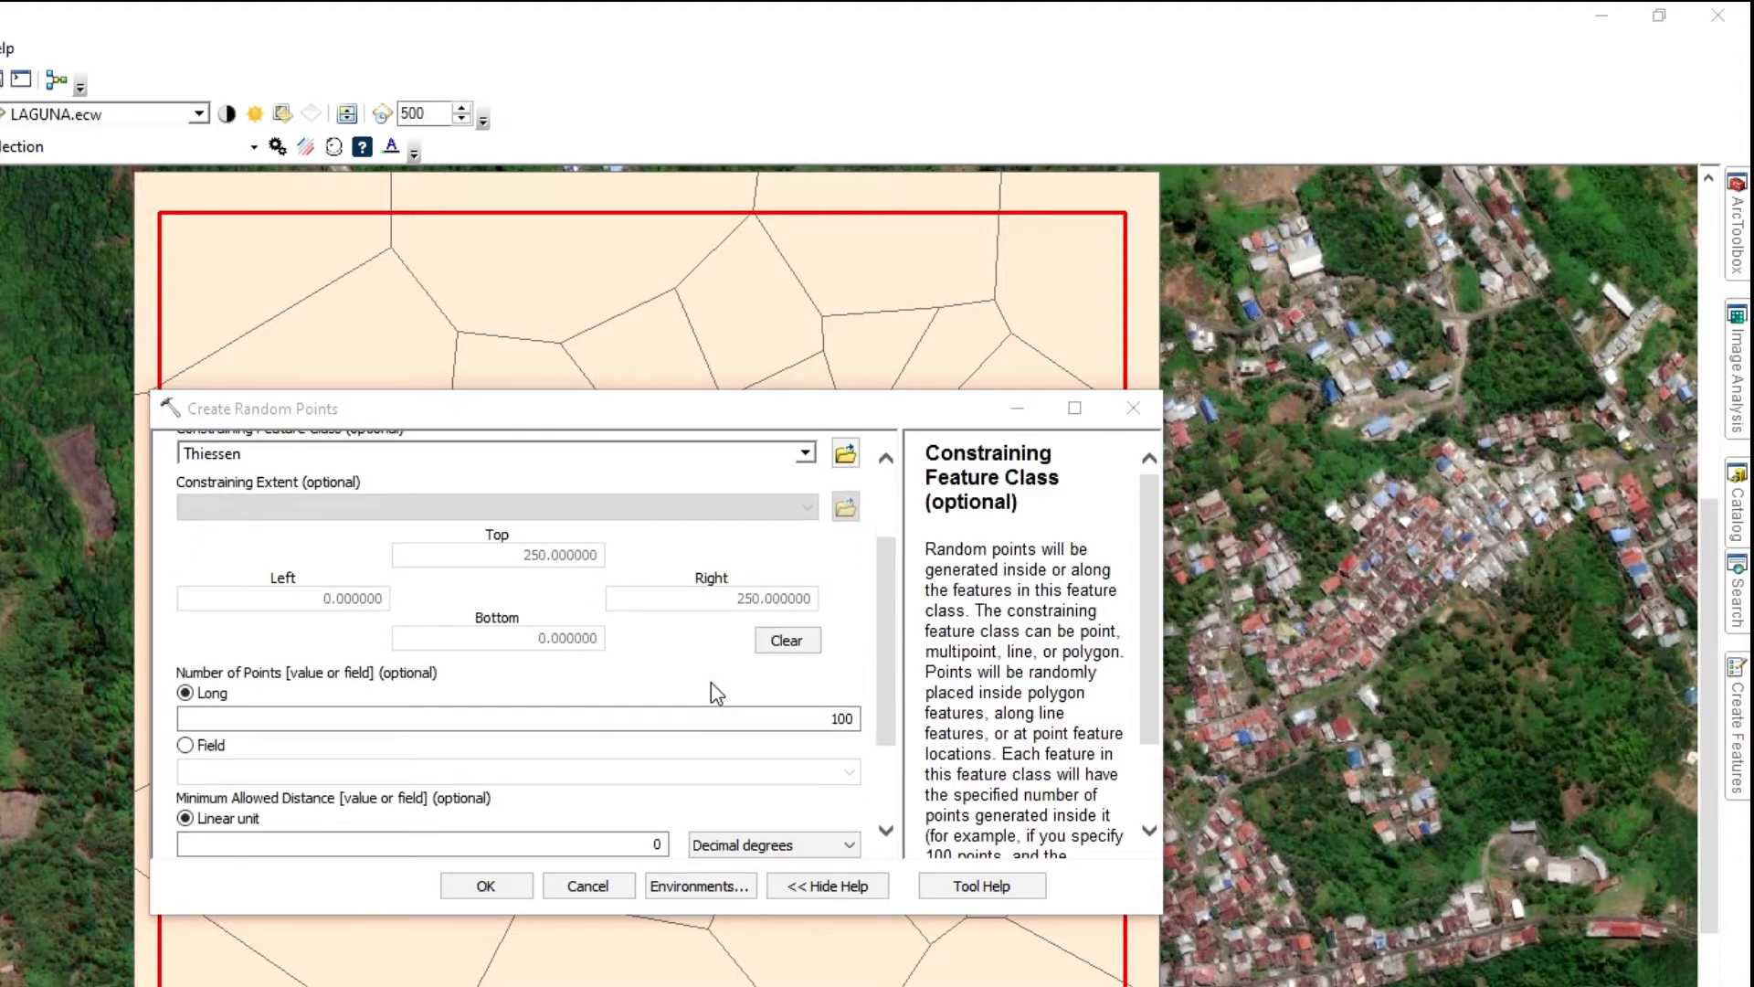
click(840, 718)
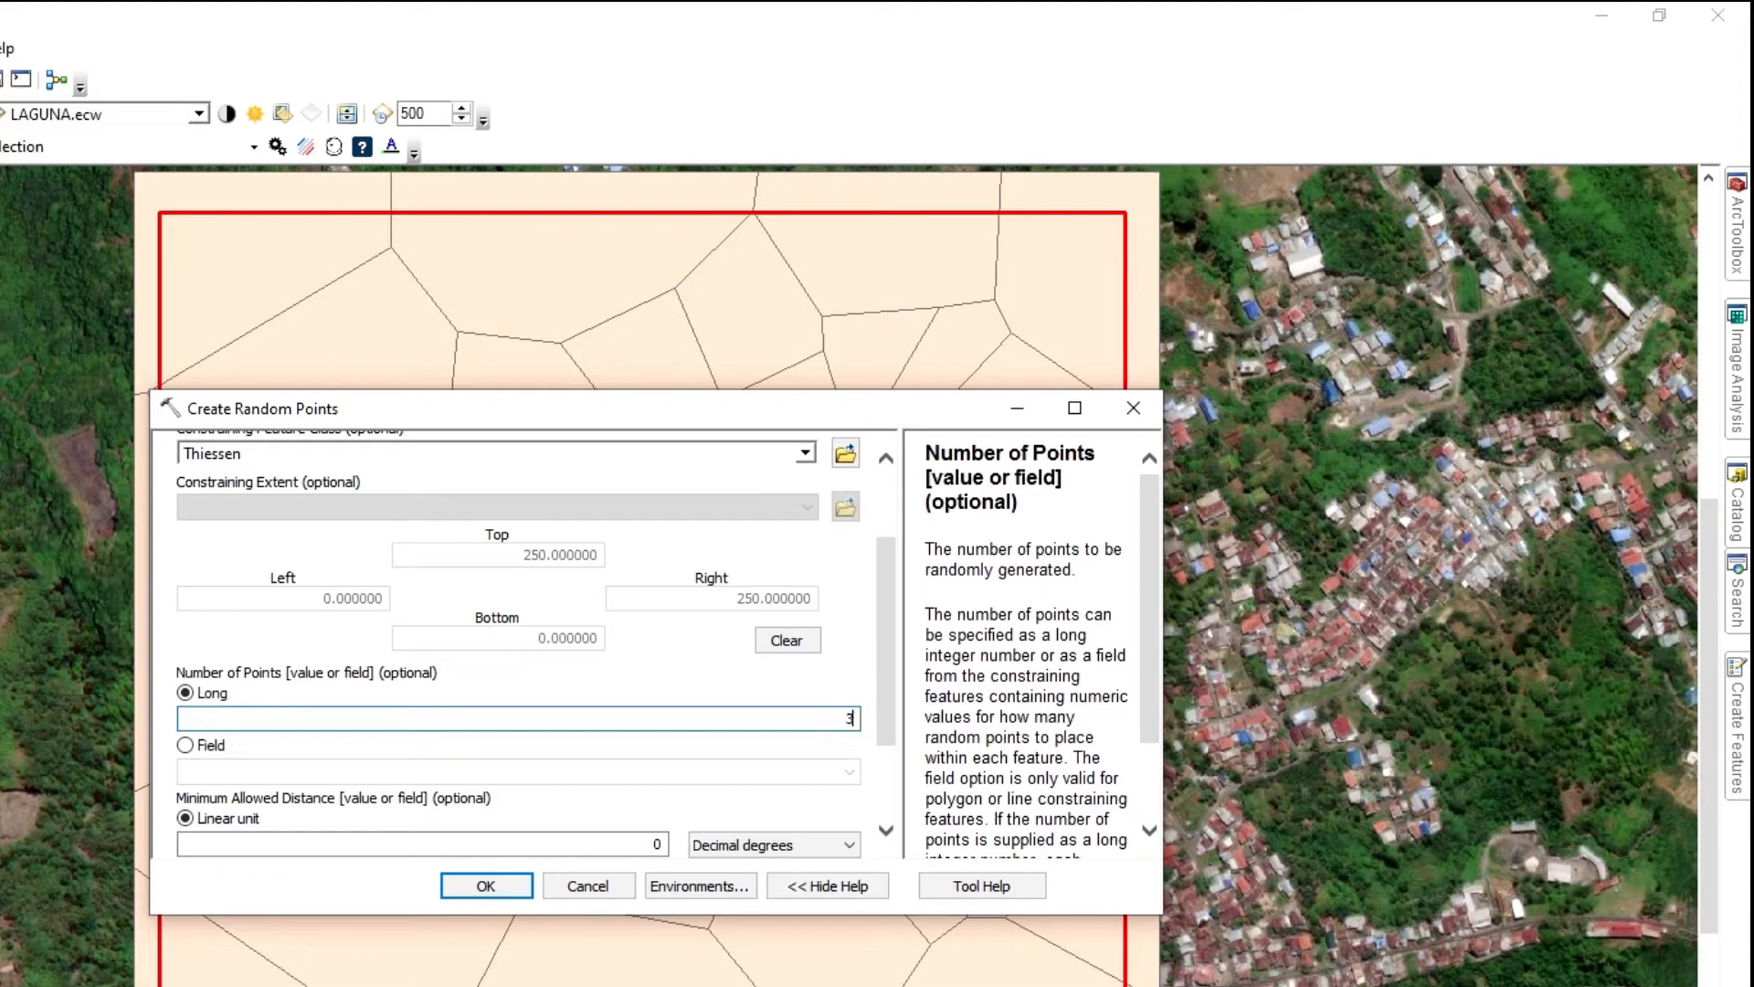
text(3)
click(755, 848)
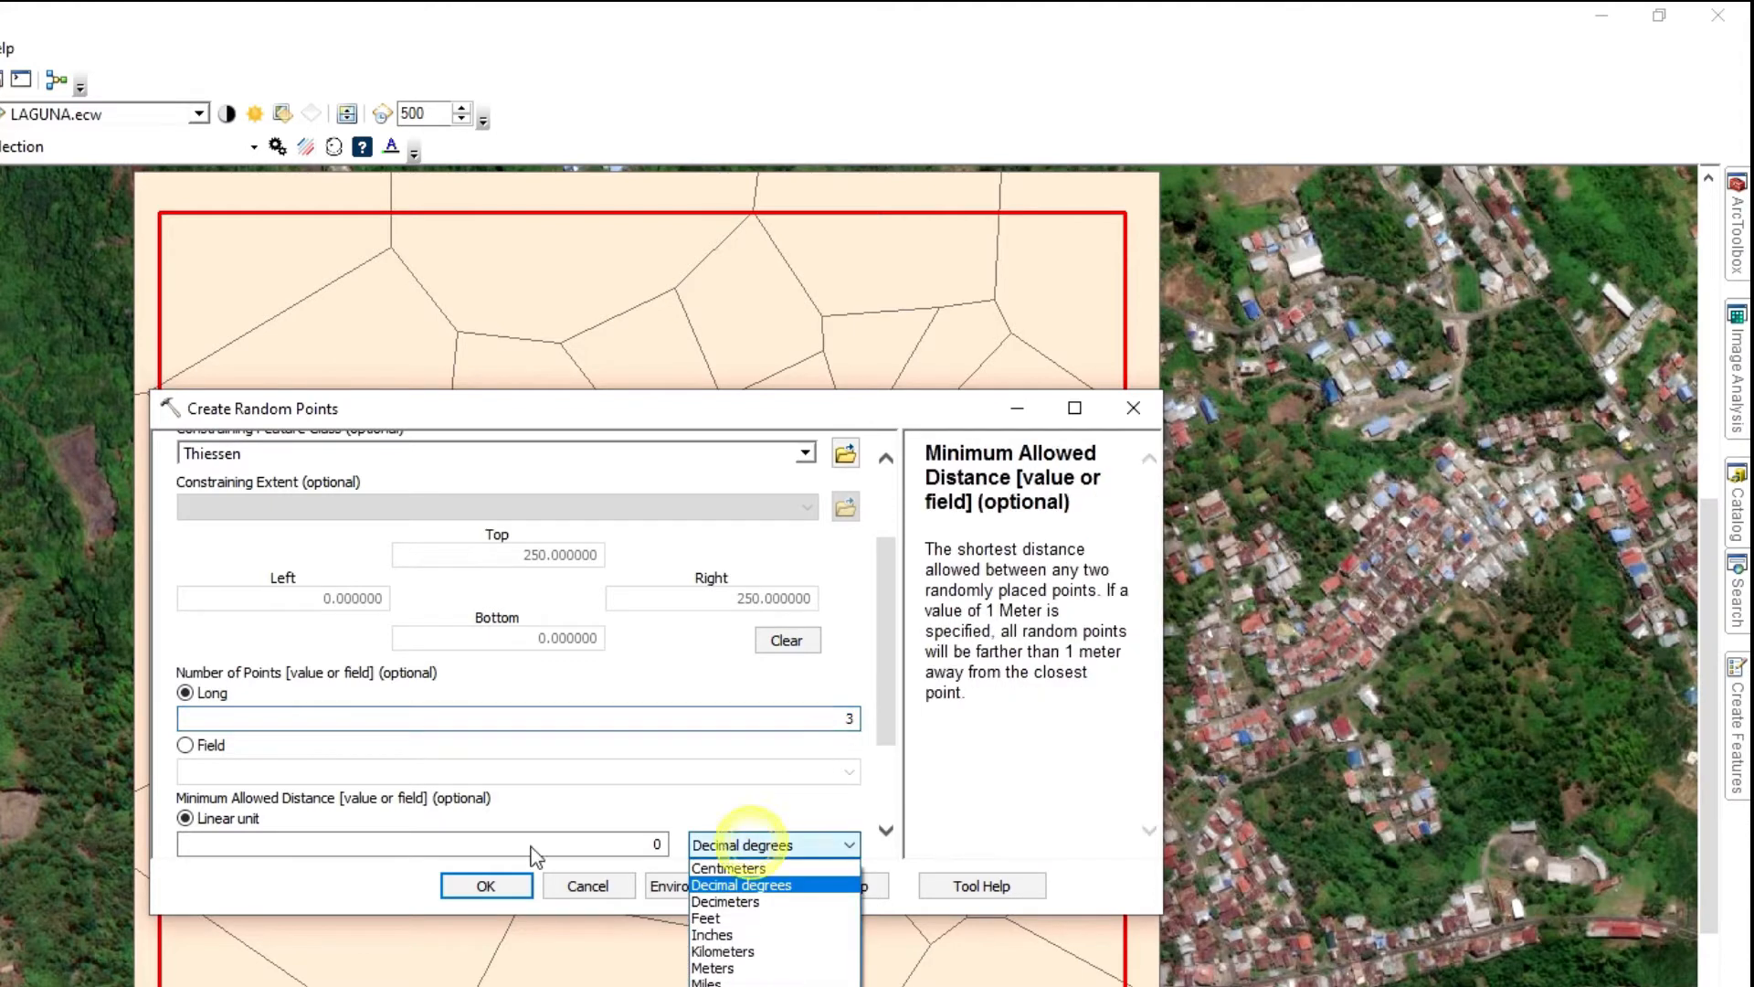
click(751, 969)
drag(888, 687, 895, 795)
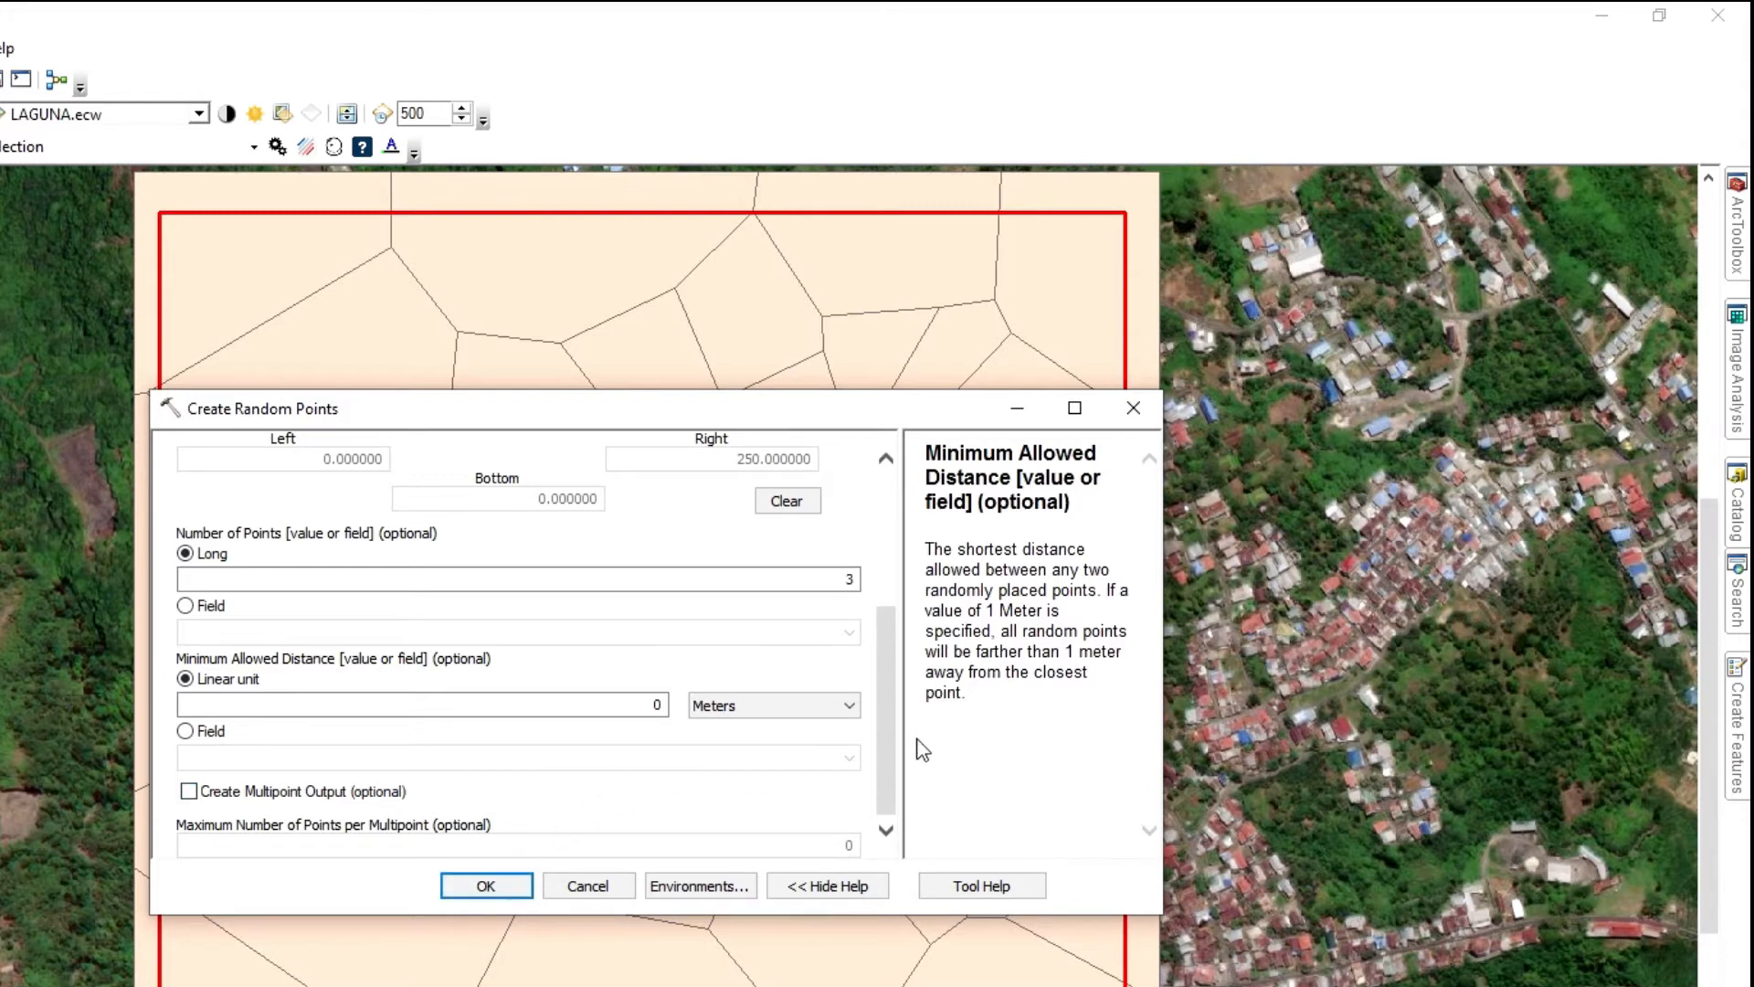
Run Create Random Points with the Stratified_Random settings and check the points with the Thiessen layer hidden and shown.
drag(887, 702, 884, 523)
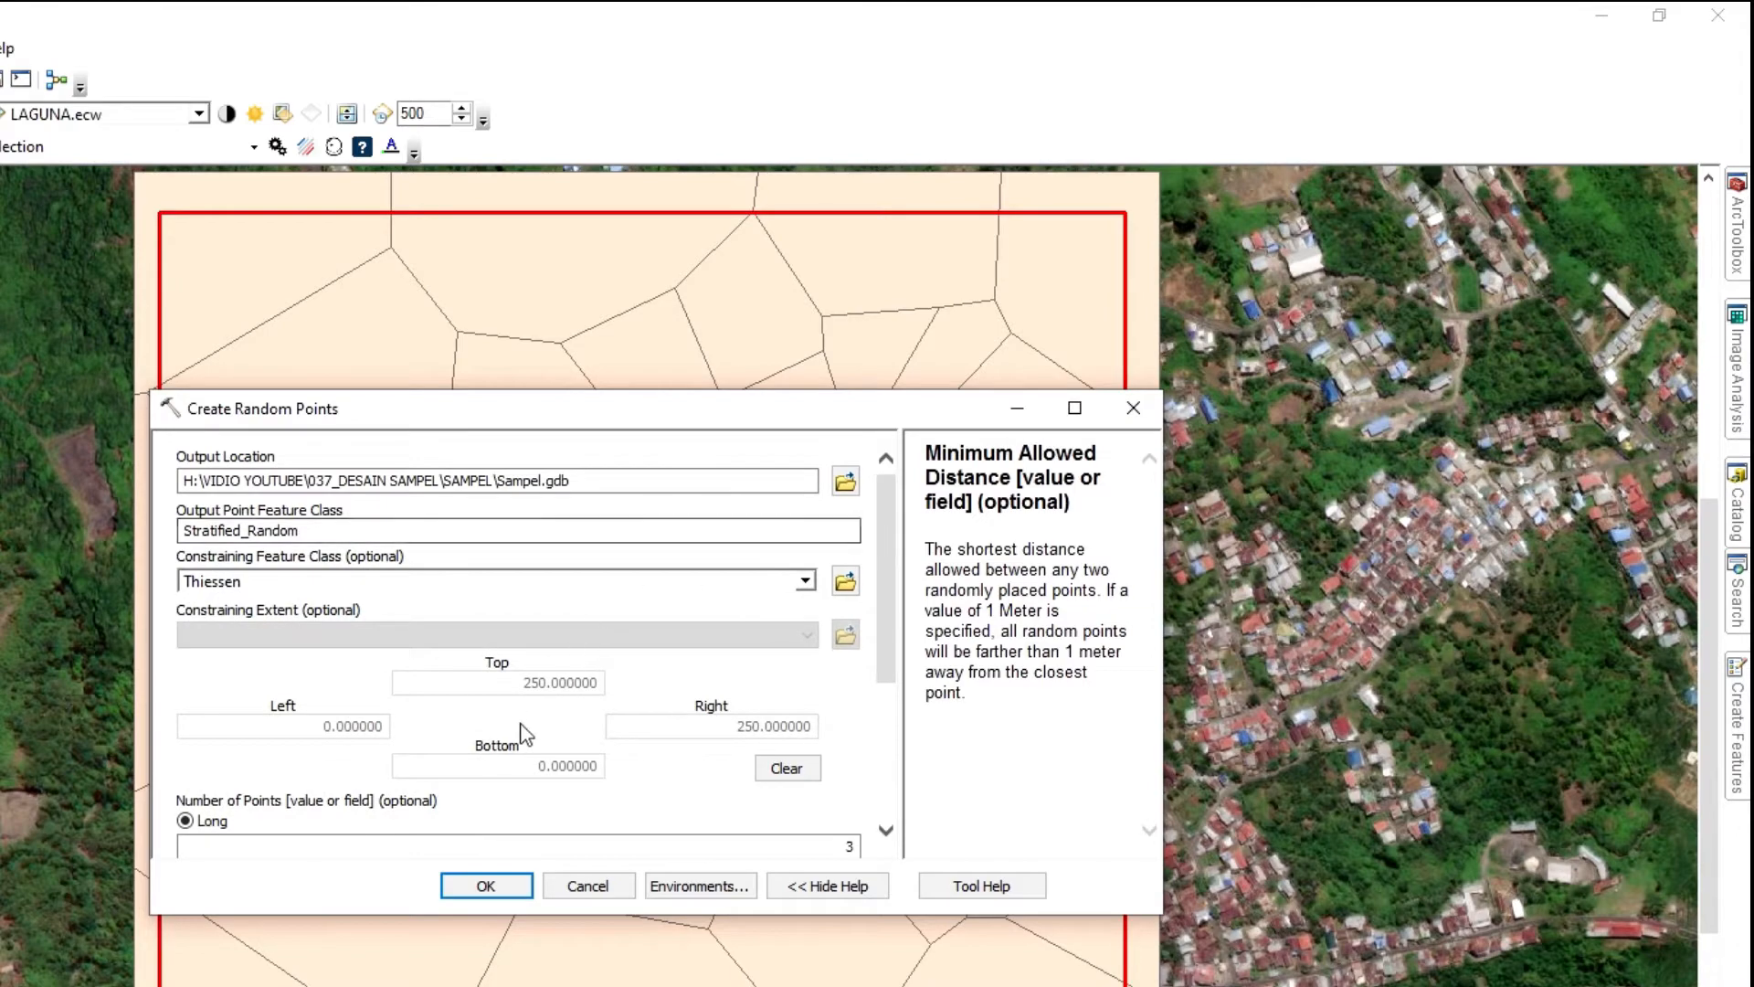
click(485, 885)
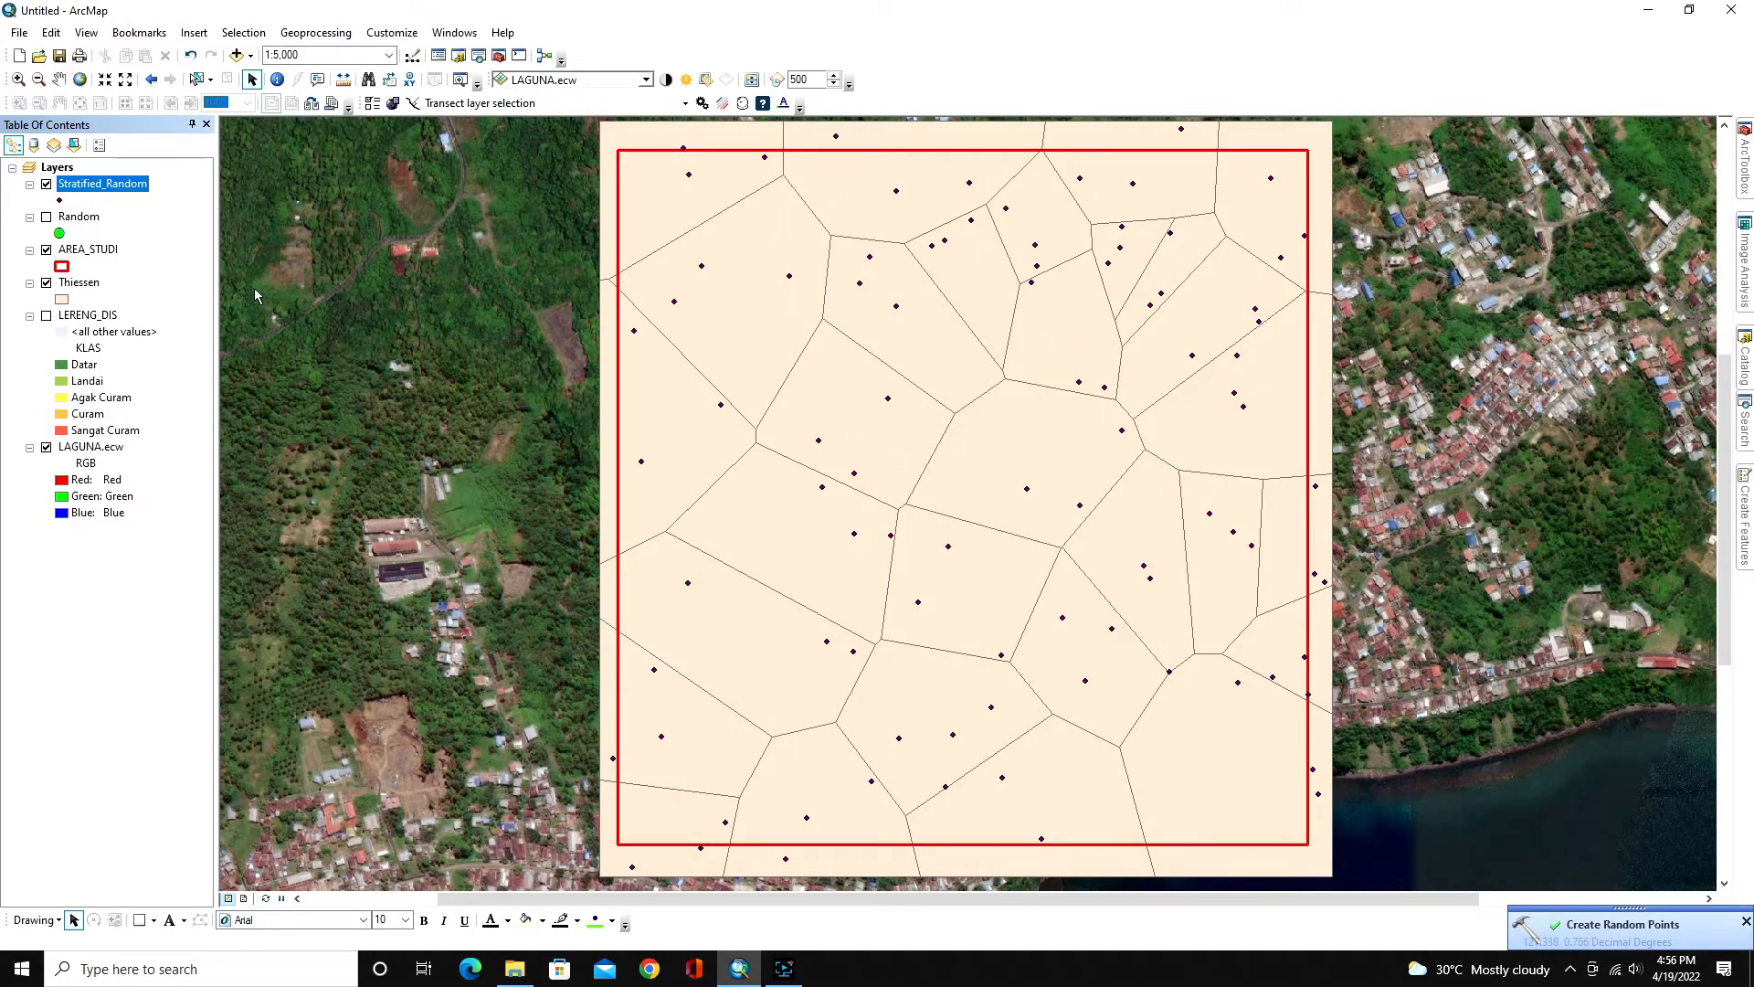
click(45, 283)
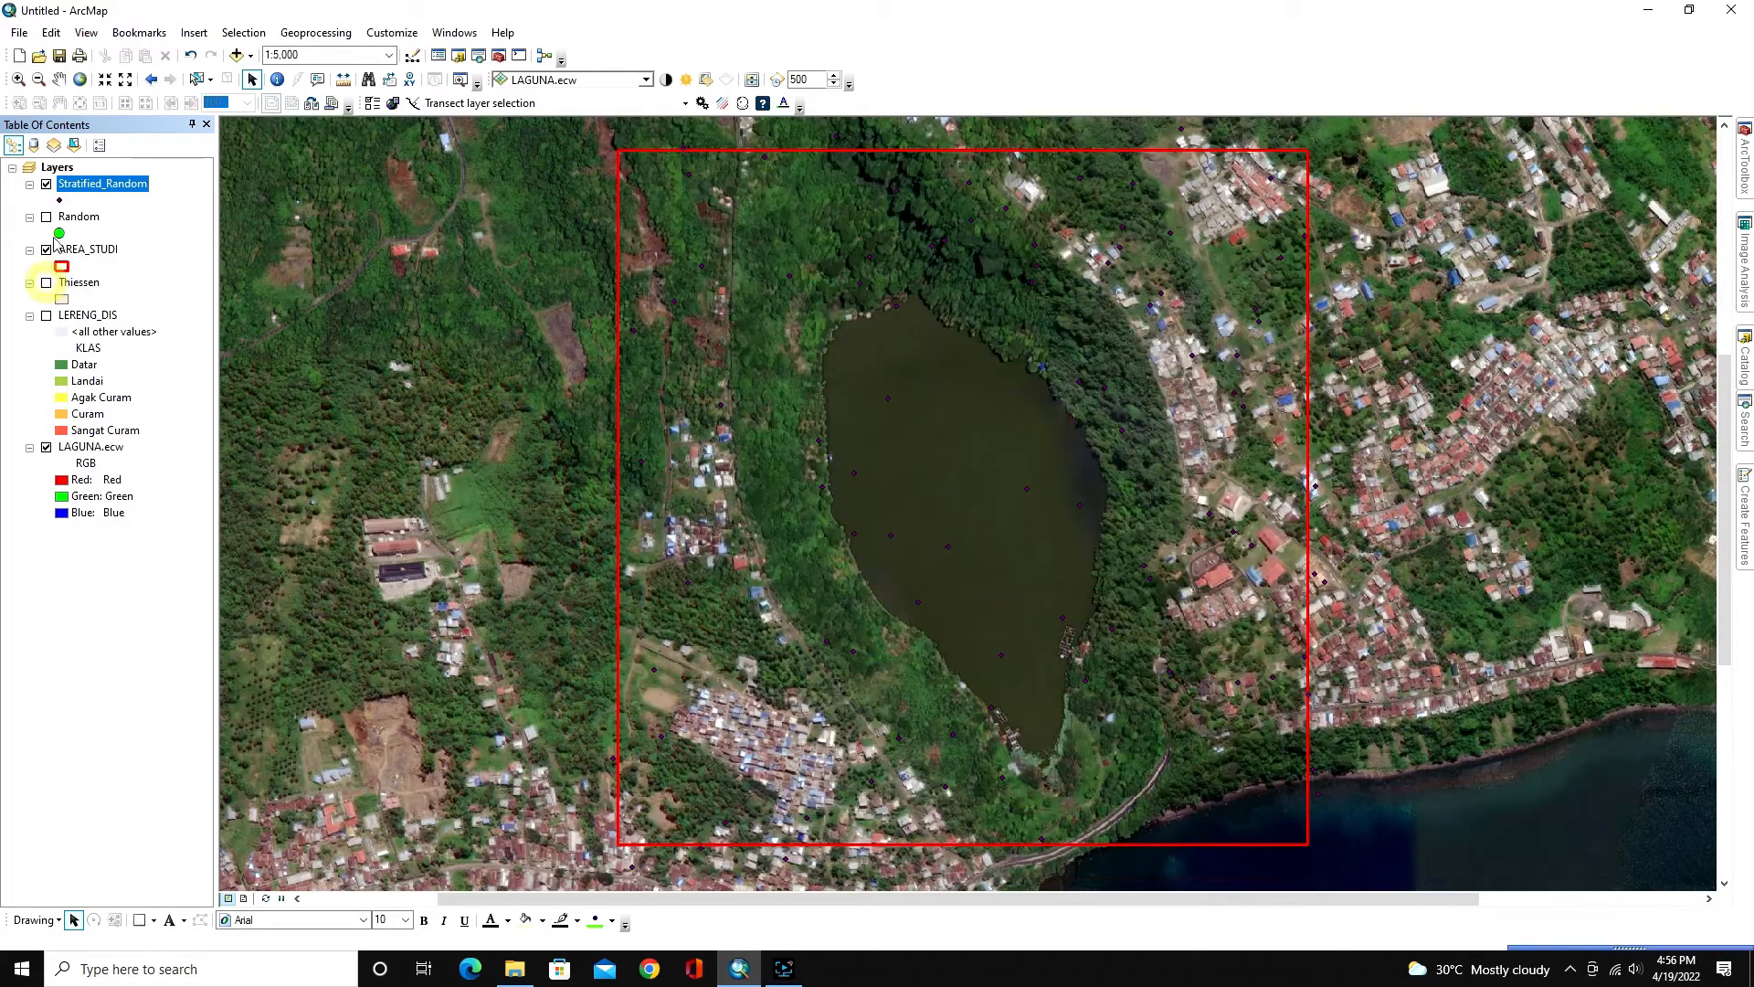
click(46, 283)
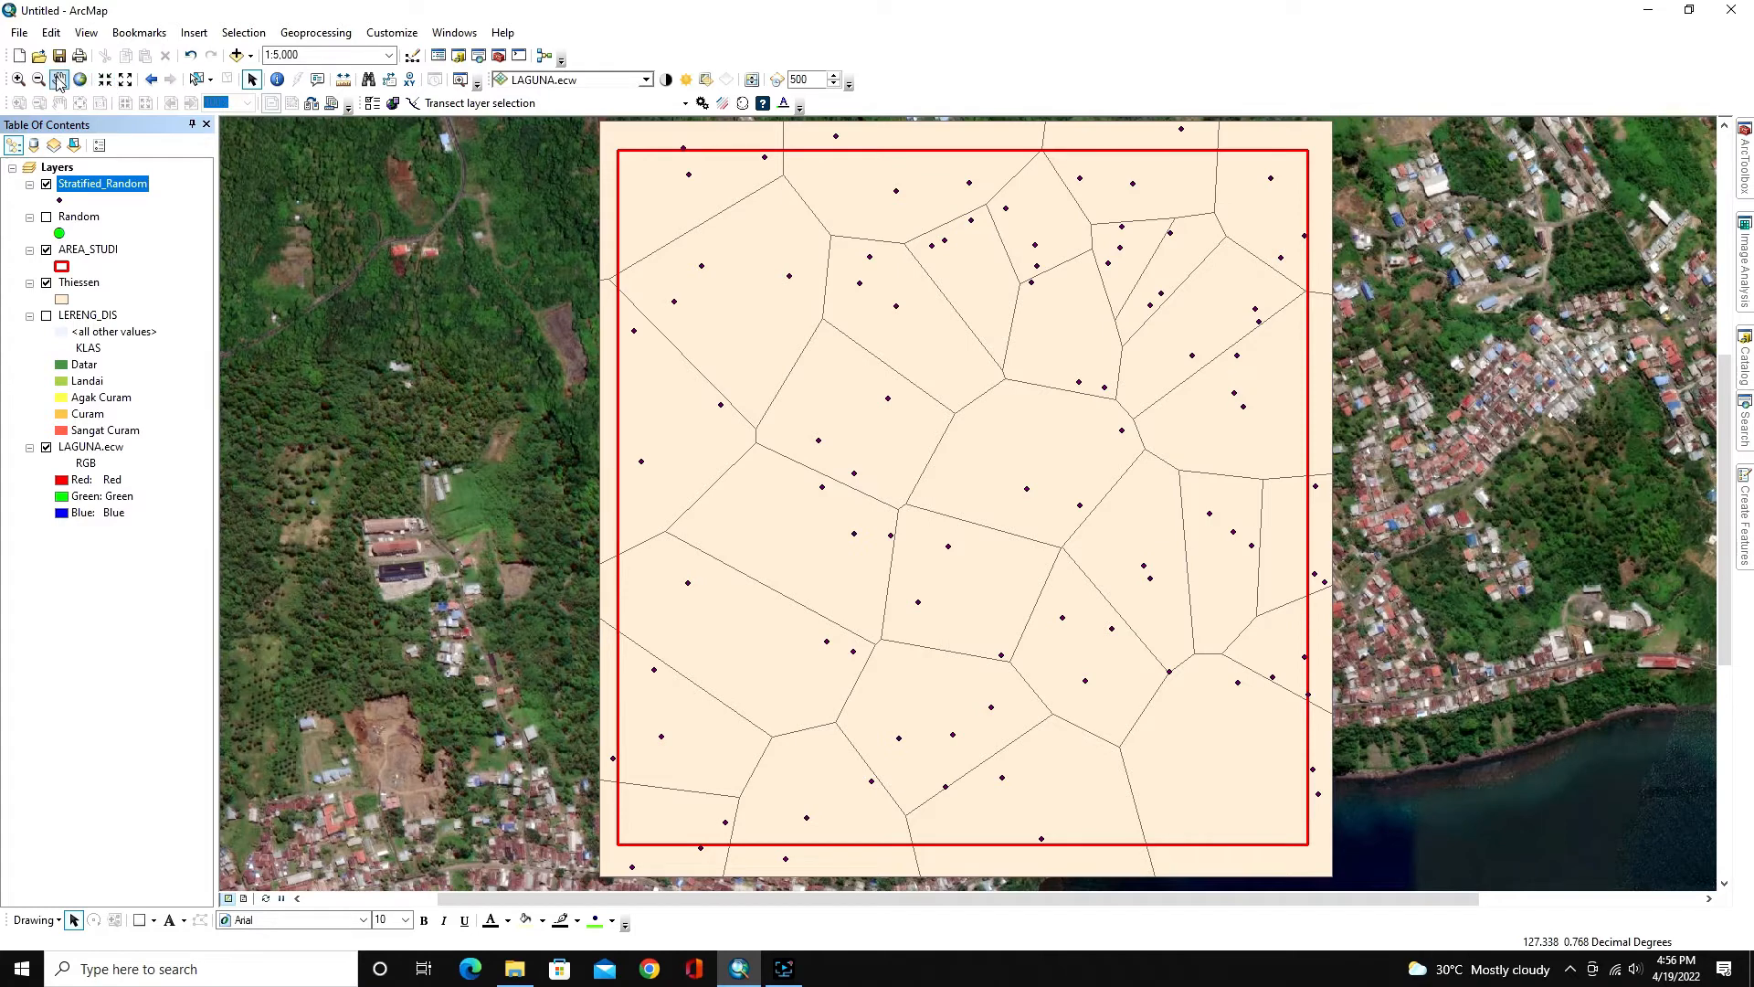
Style the Stratified_Random points with the Circle 2 symbol in red at size 12.
click(19, 79)
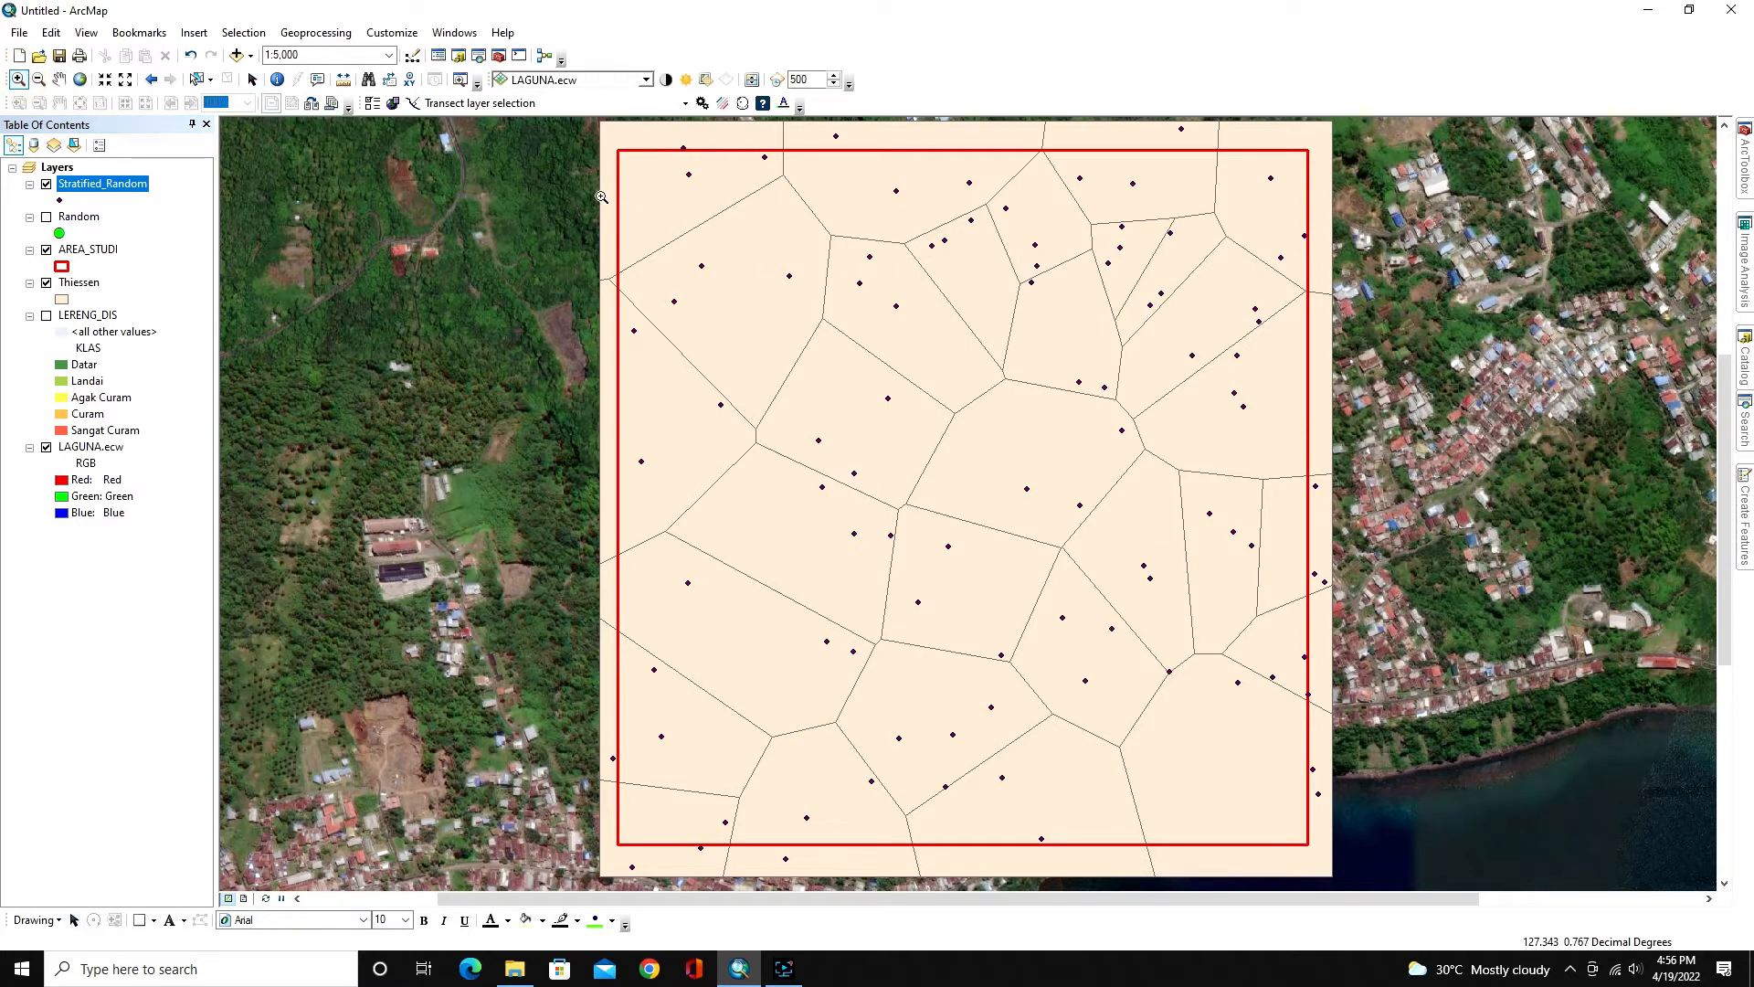
drag(576, 175, 1007, 466)
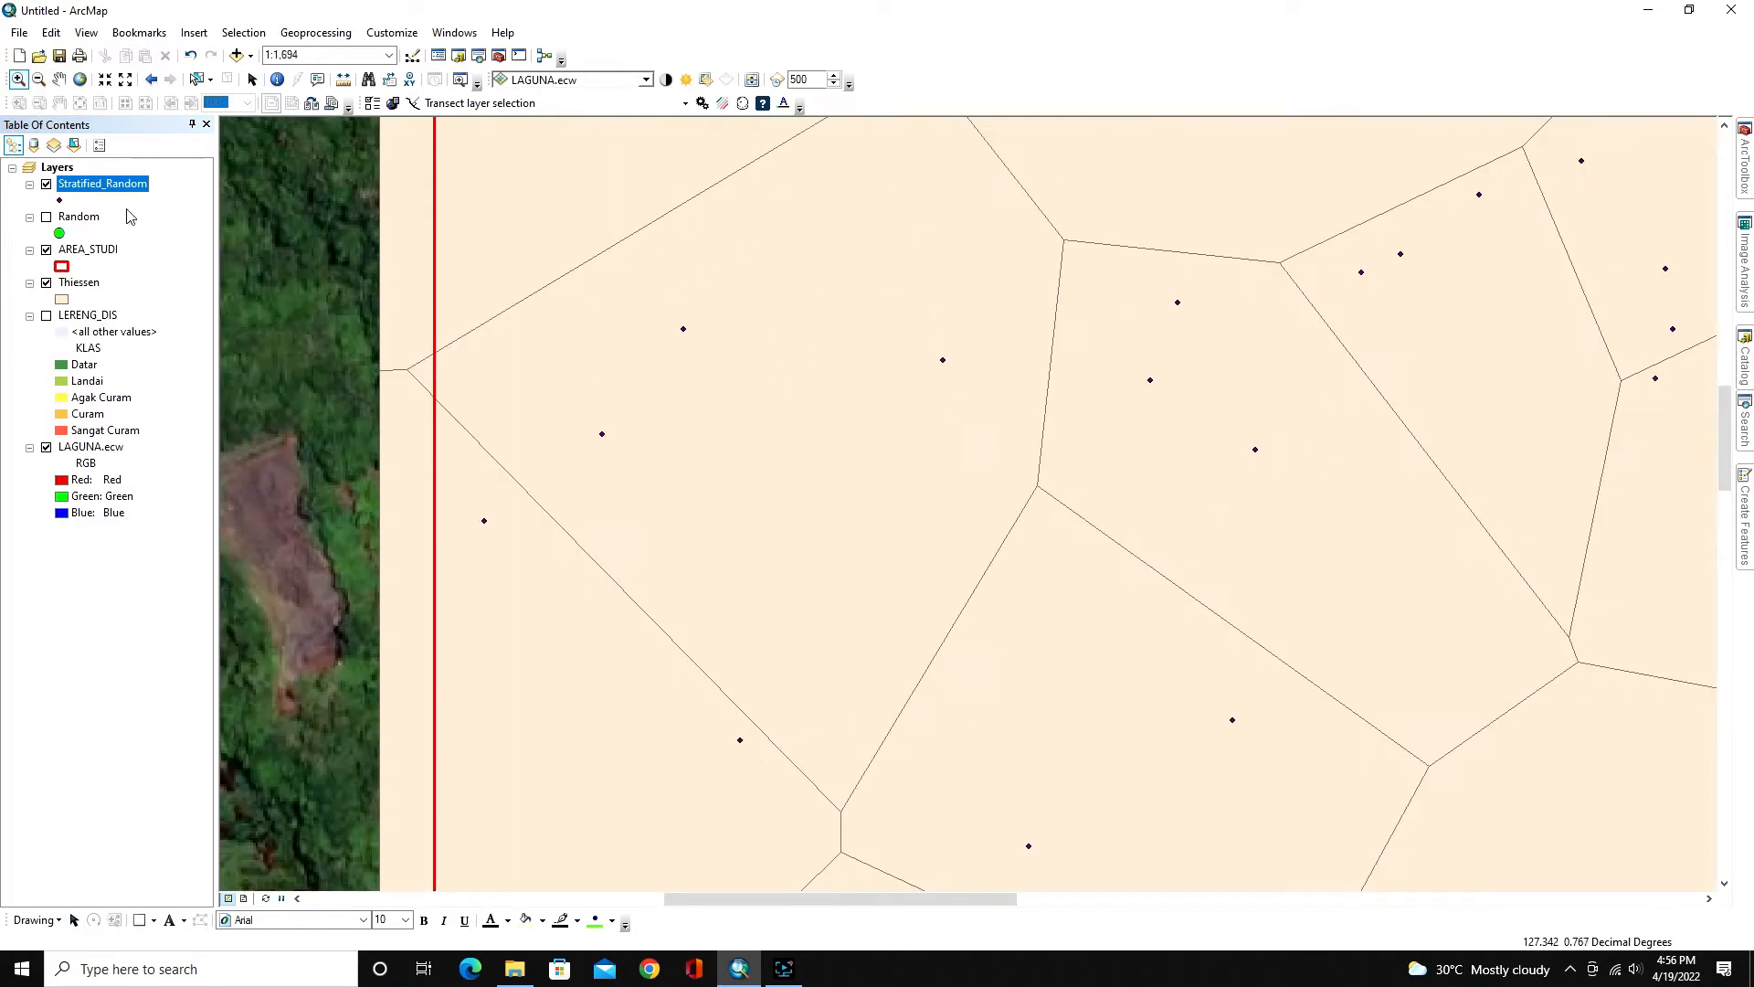
click(60, 201)
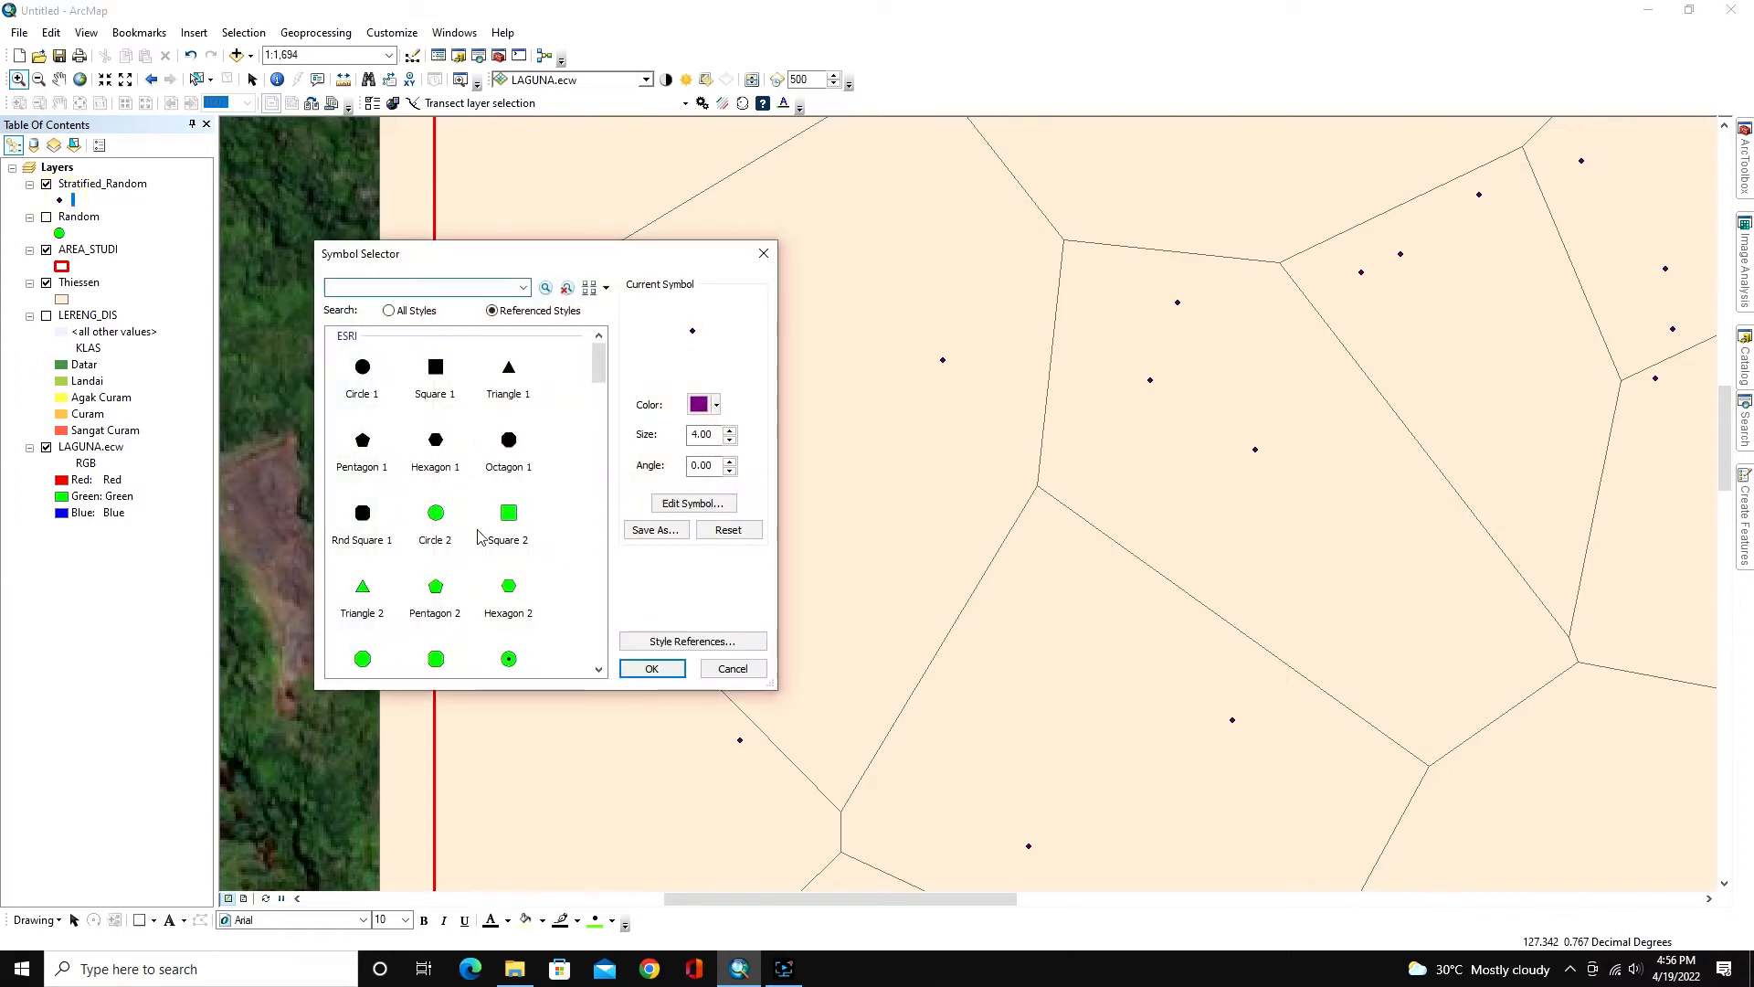
click(434, 519)
click(730, 442)
click(730, 442)
click(730, 441)
click(730, 441)
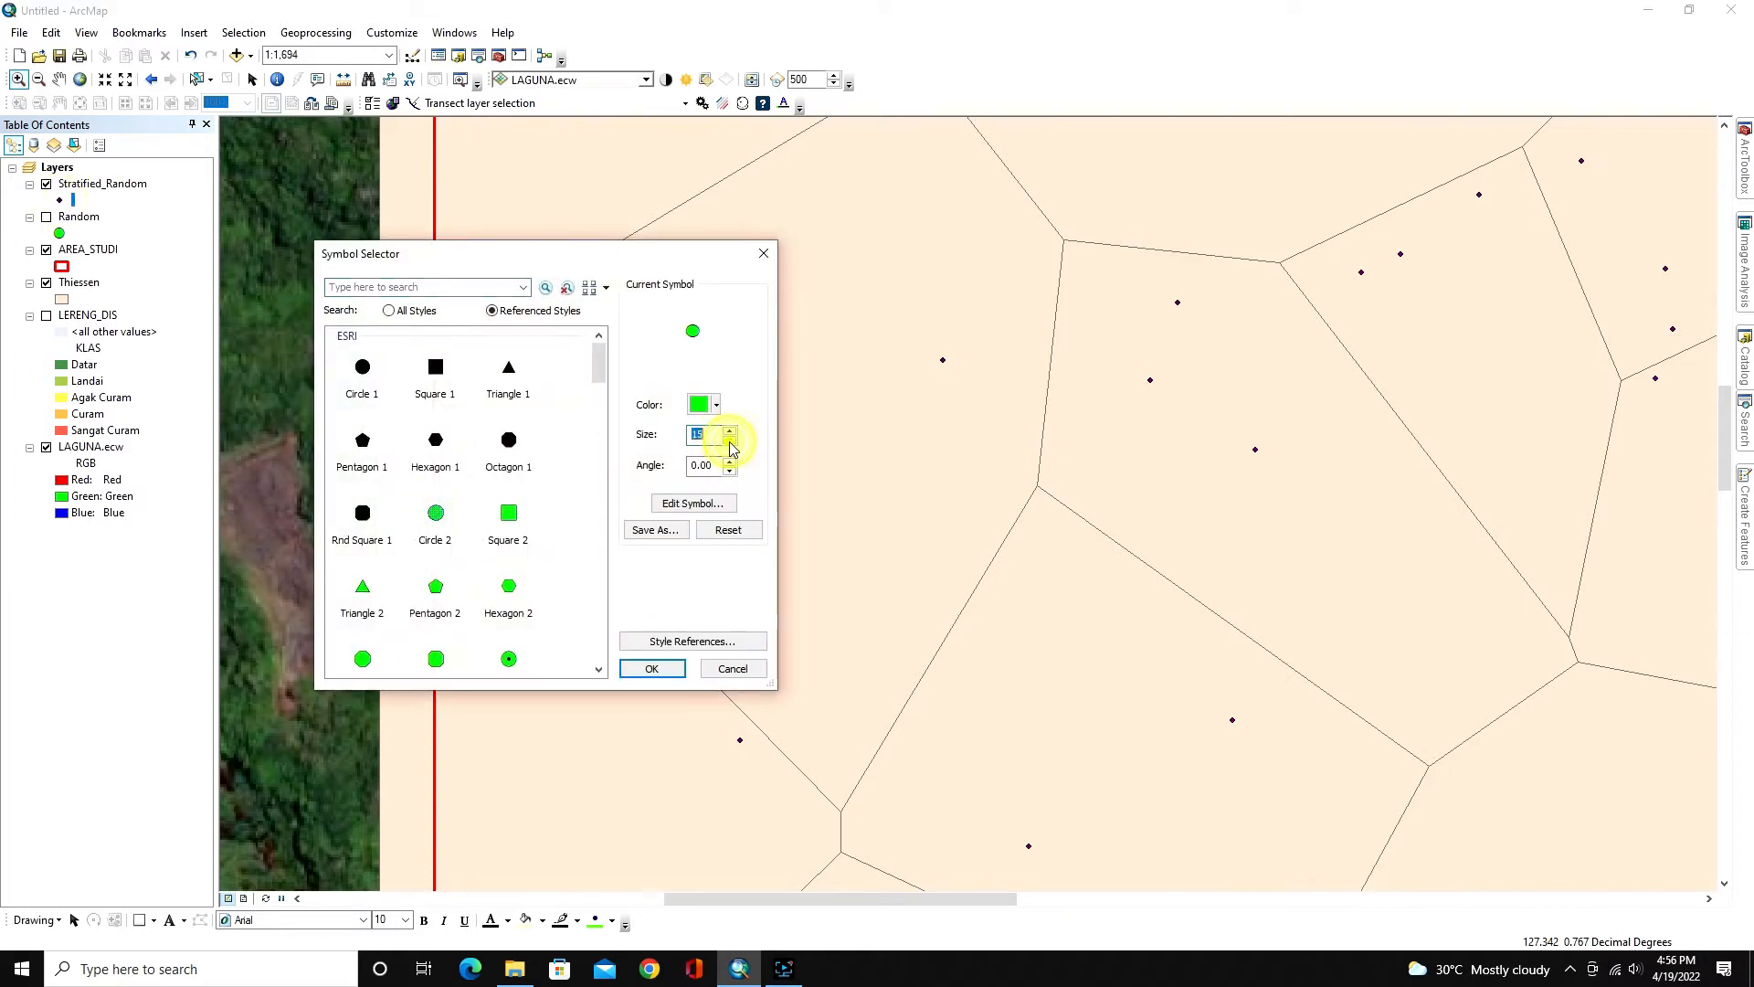
click(730, 441)
click(730, 441)
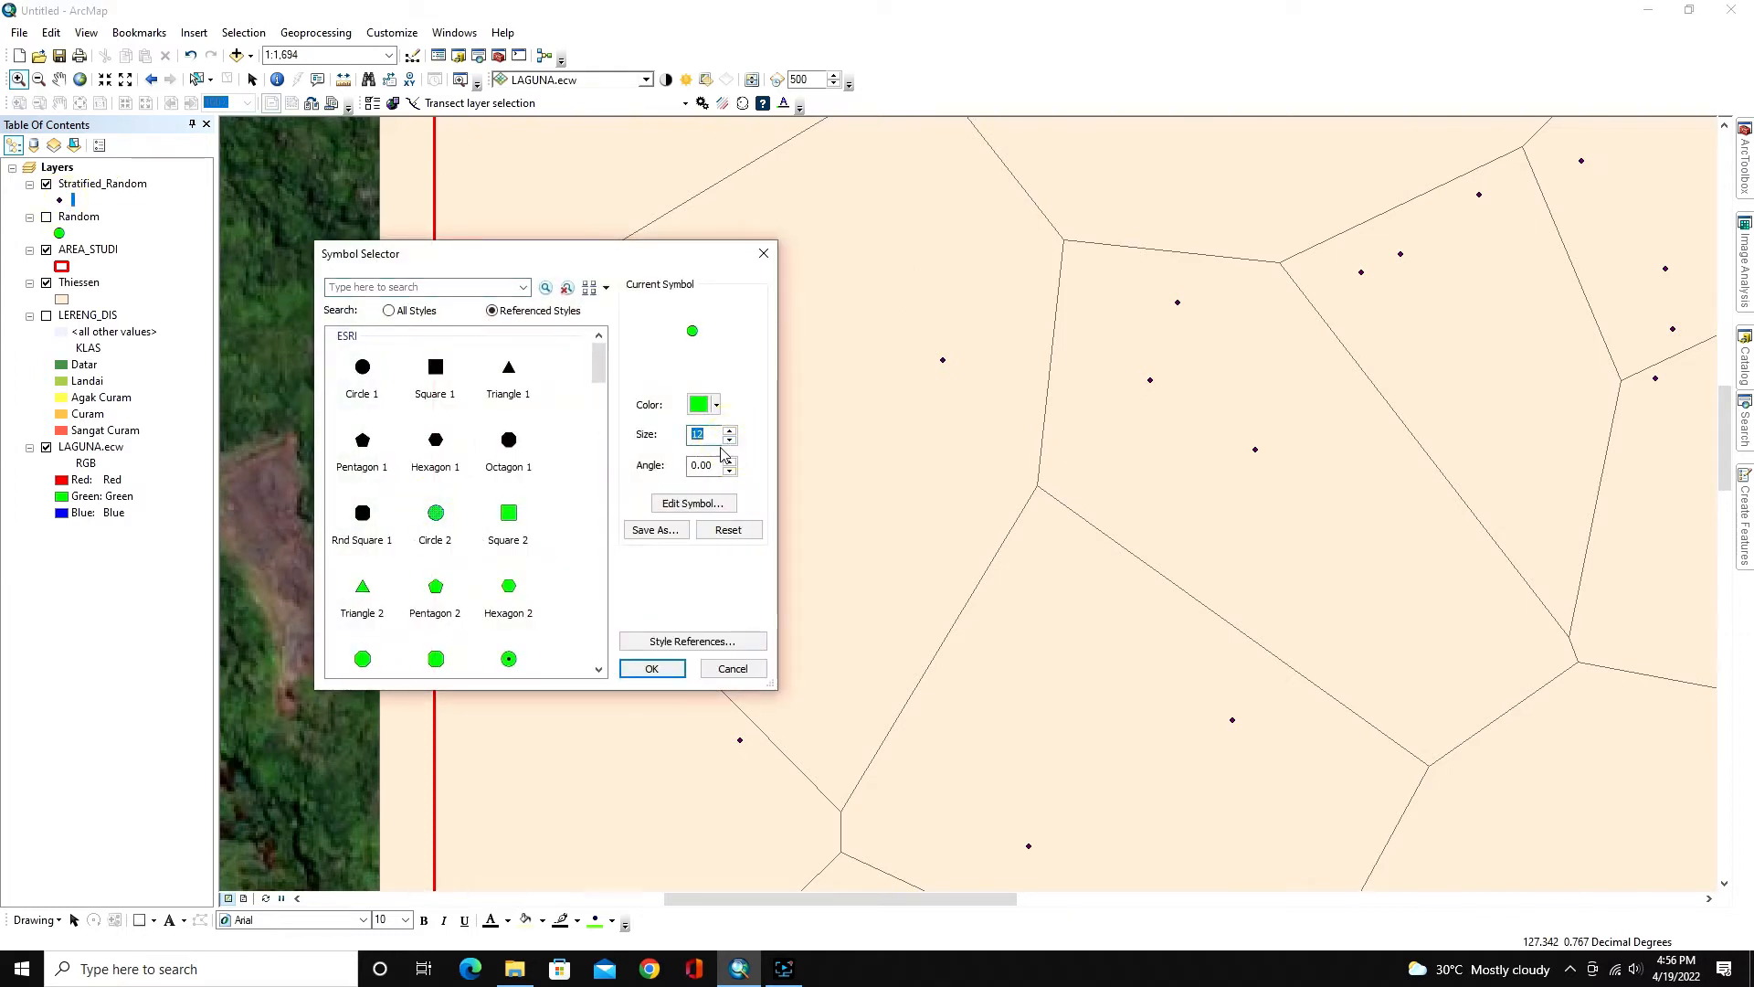
click(711, 405)
click(719, 483)
click(652, 668)
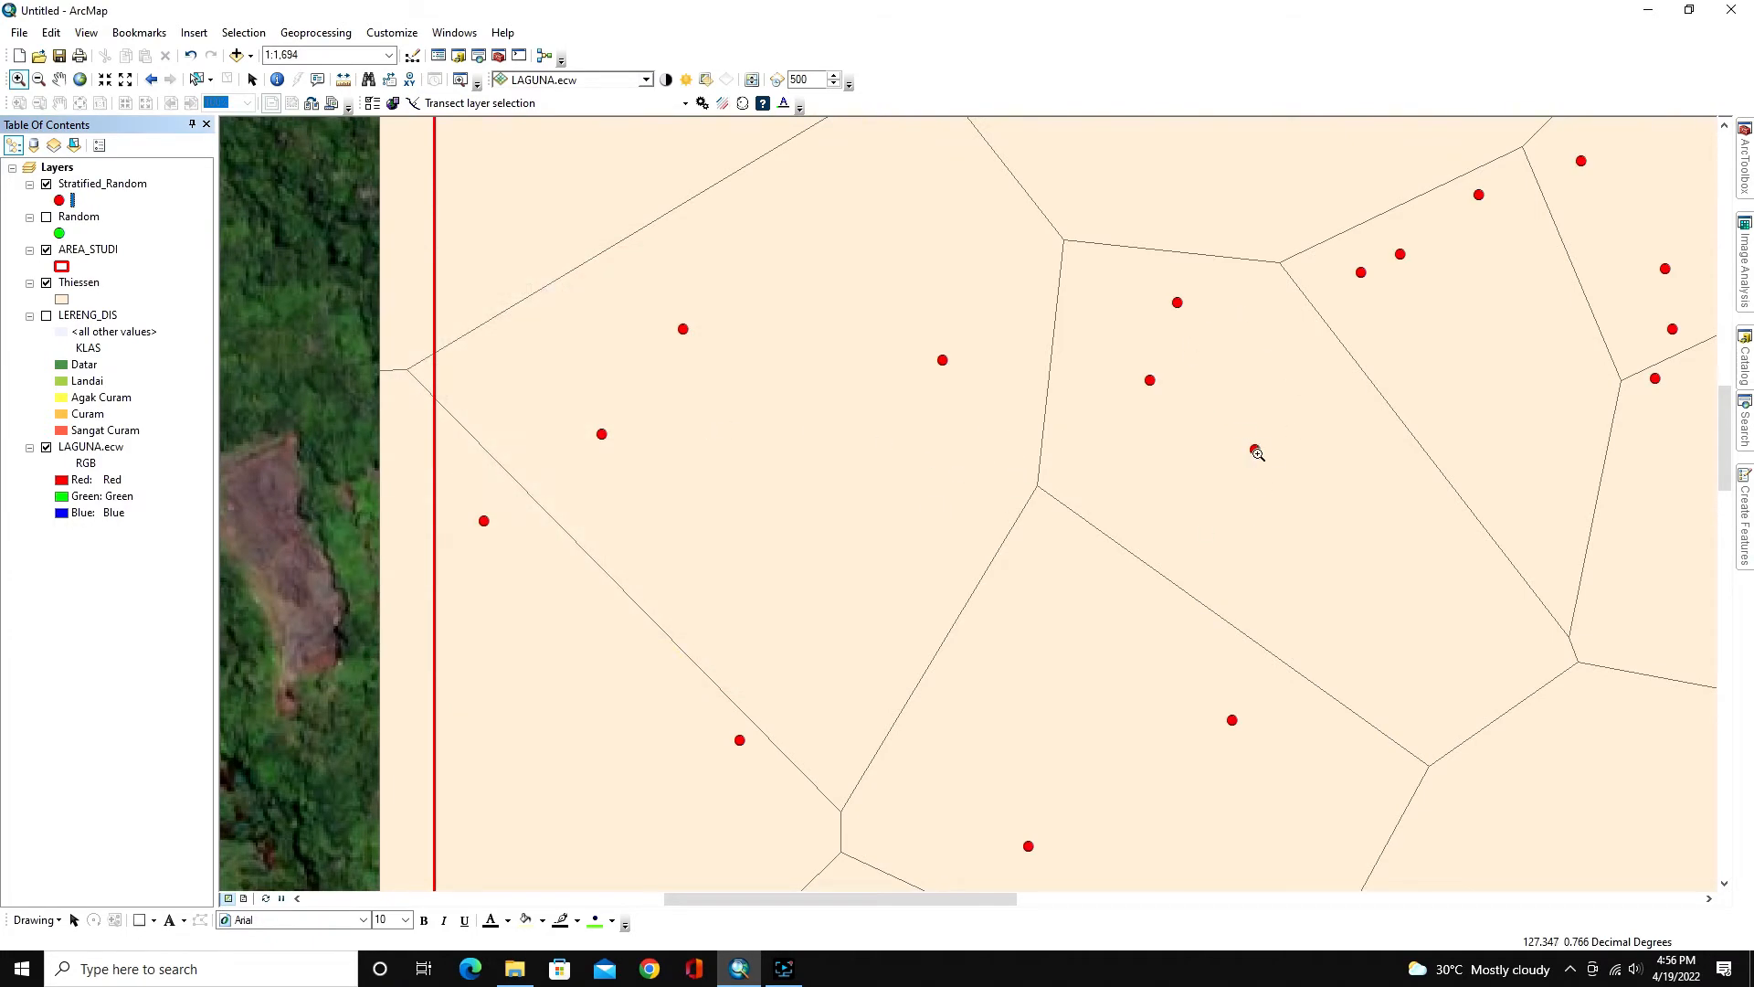
Hide the Thiessen layer and recolor the Stratified_Random points blue.
click(151, 79)
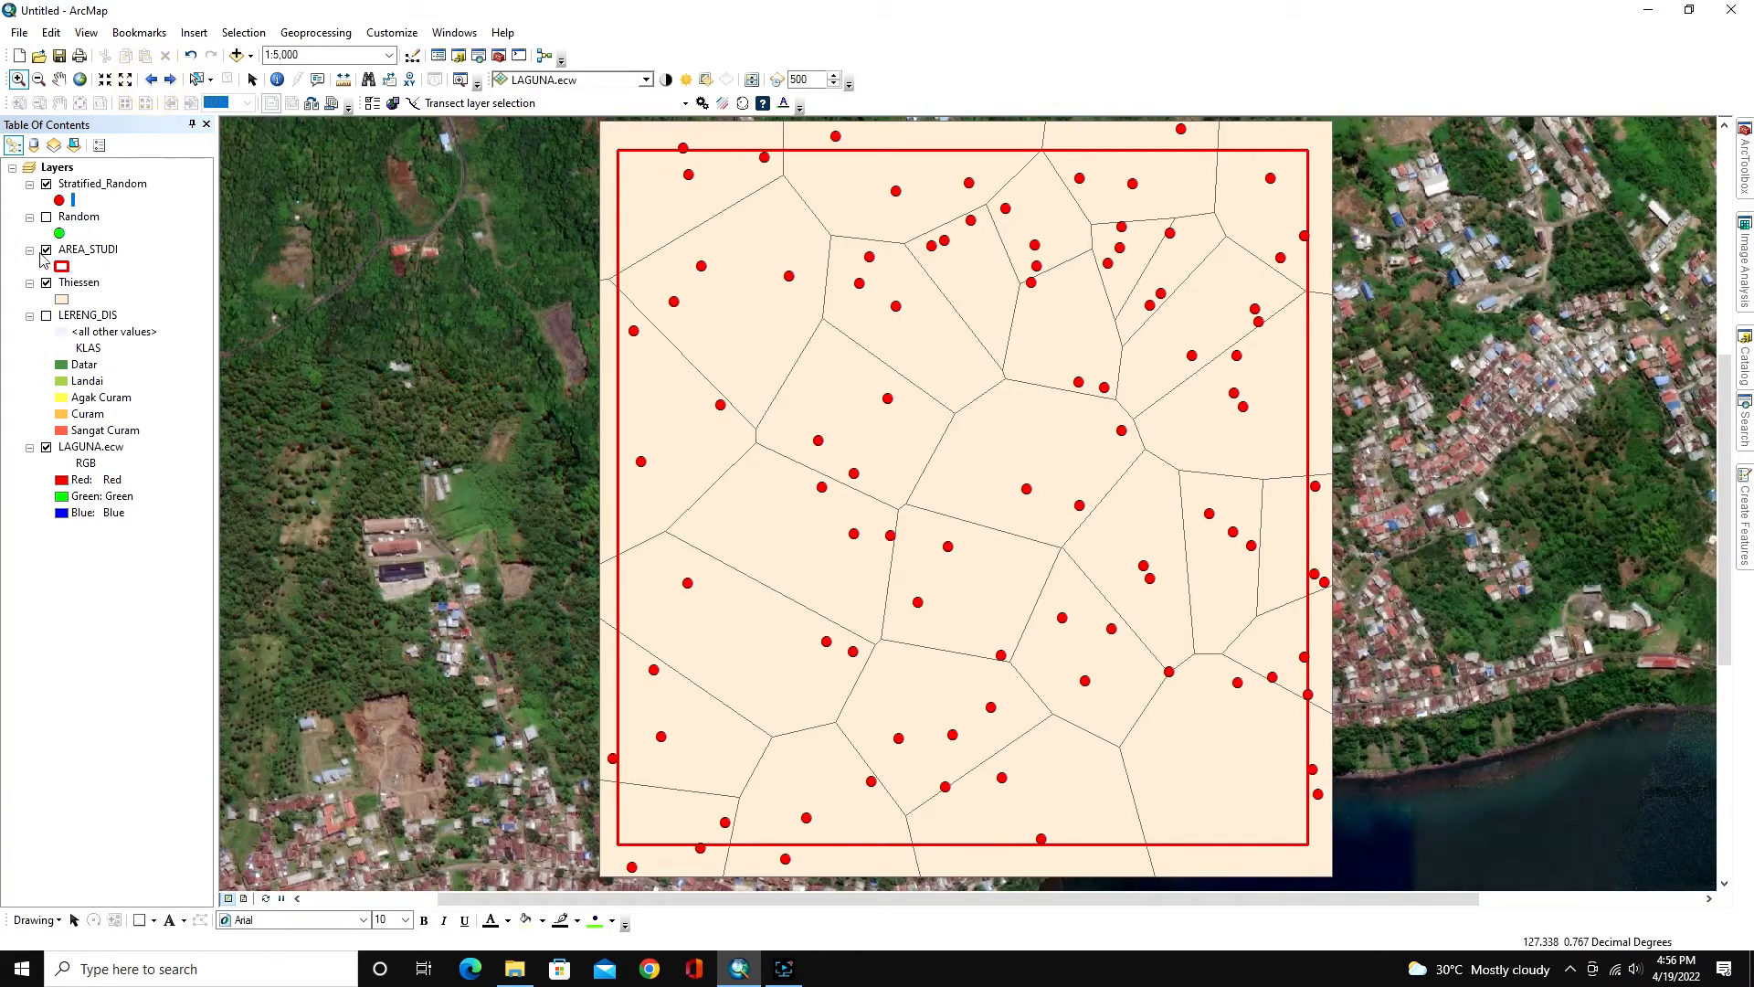
click(47, 284)
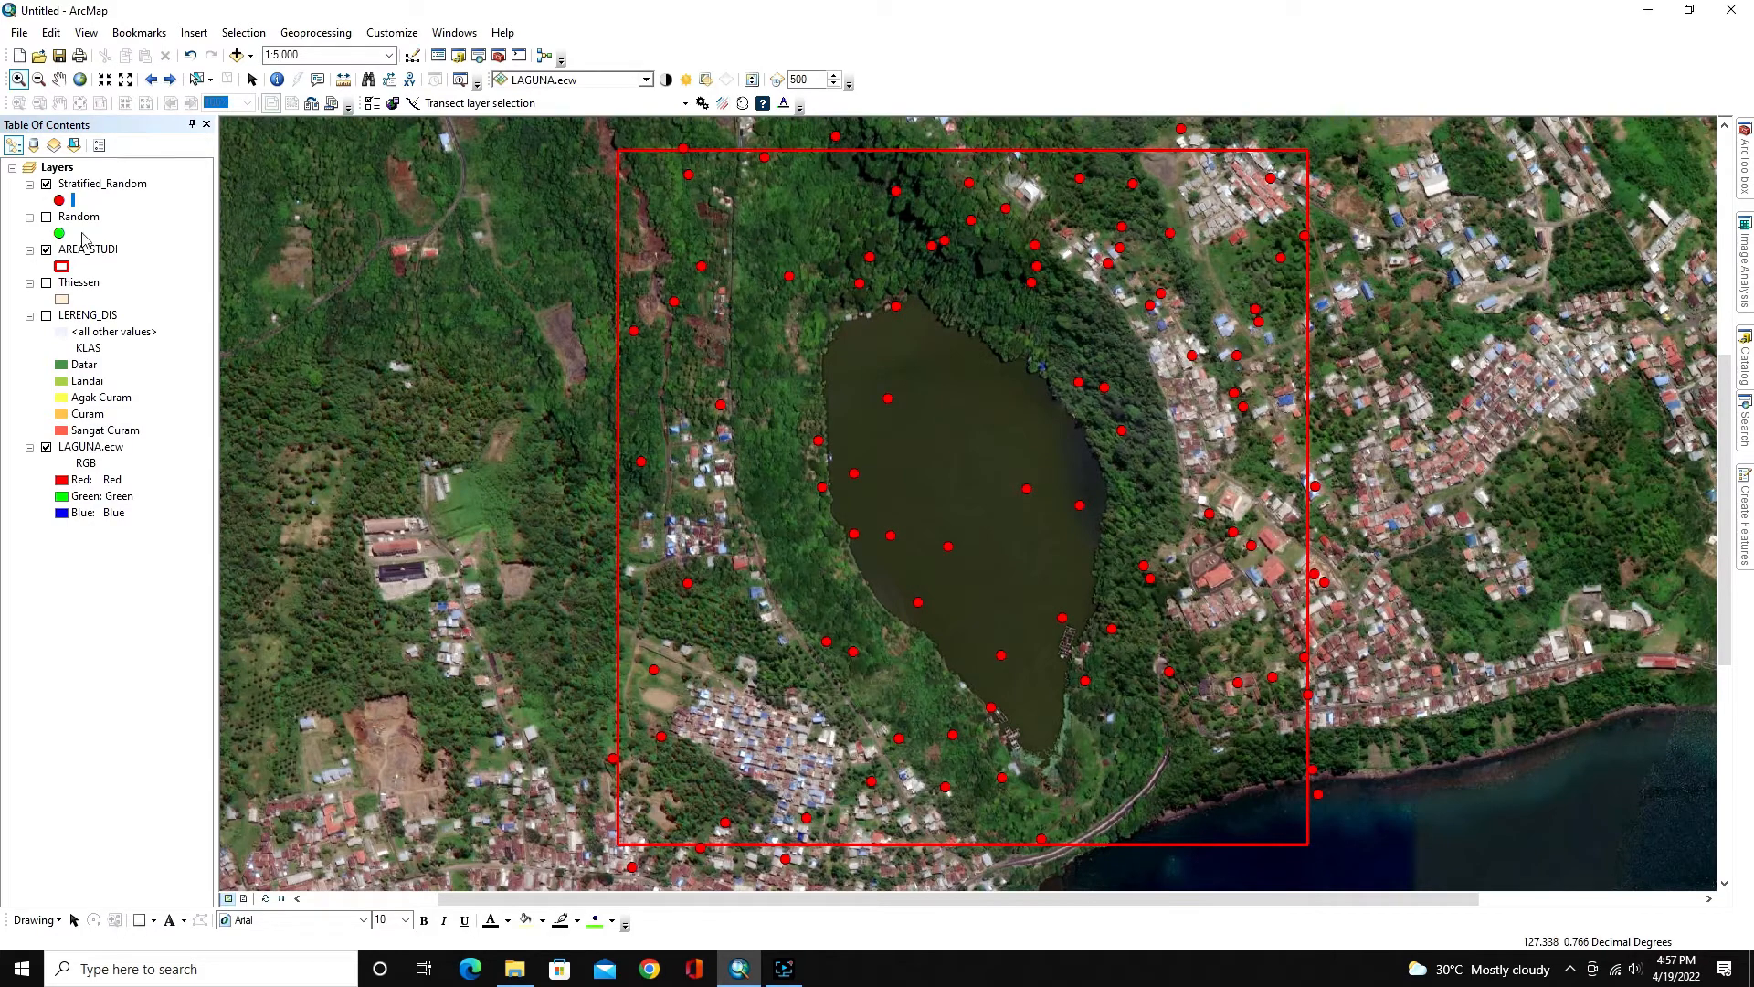
click(59, 200)
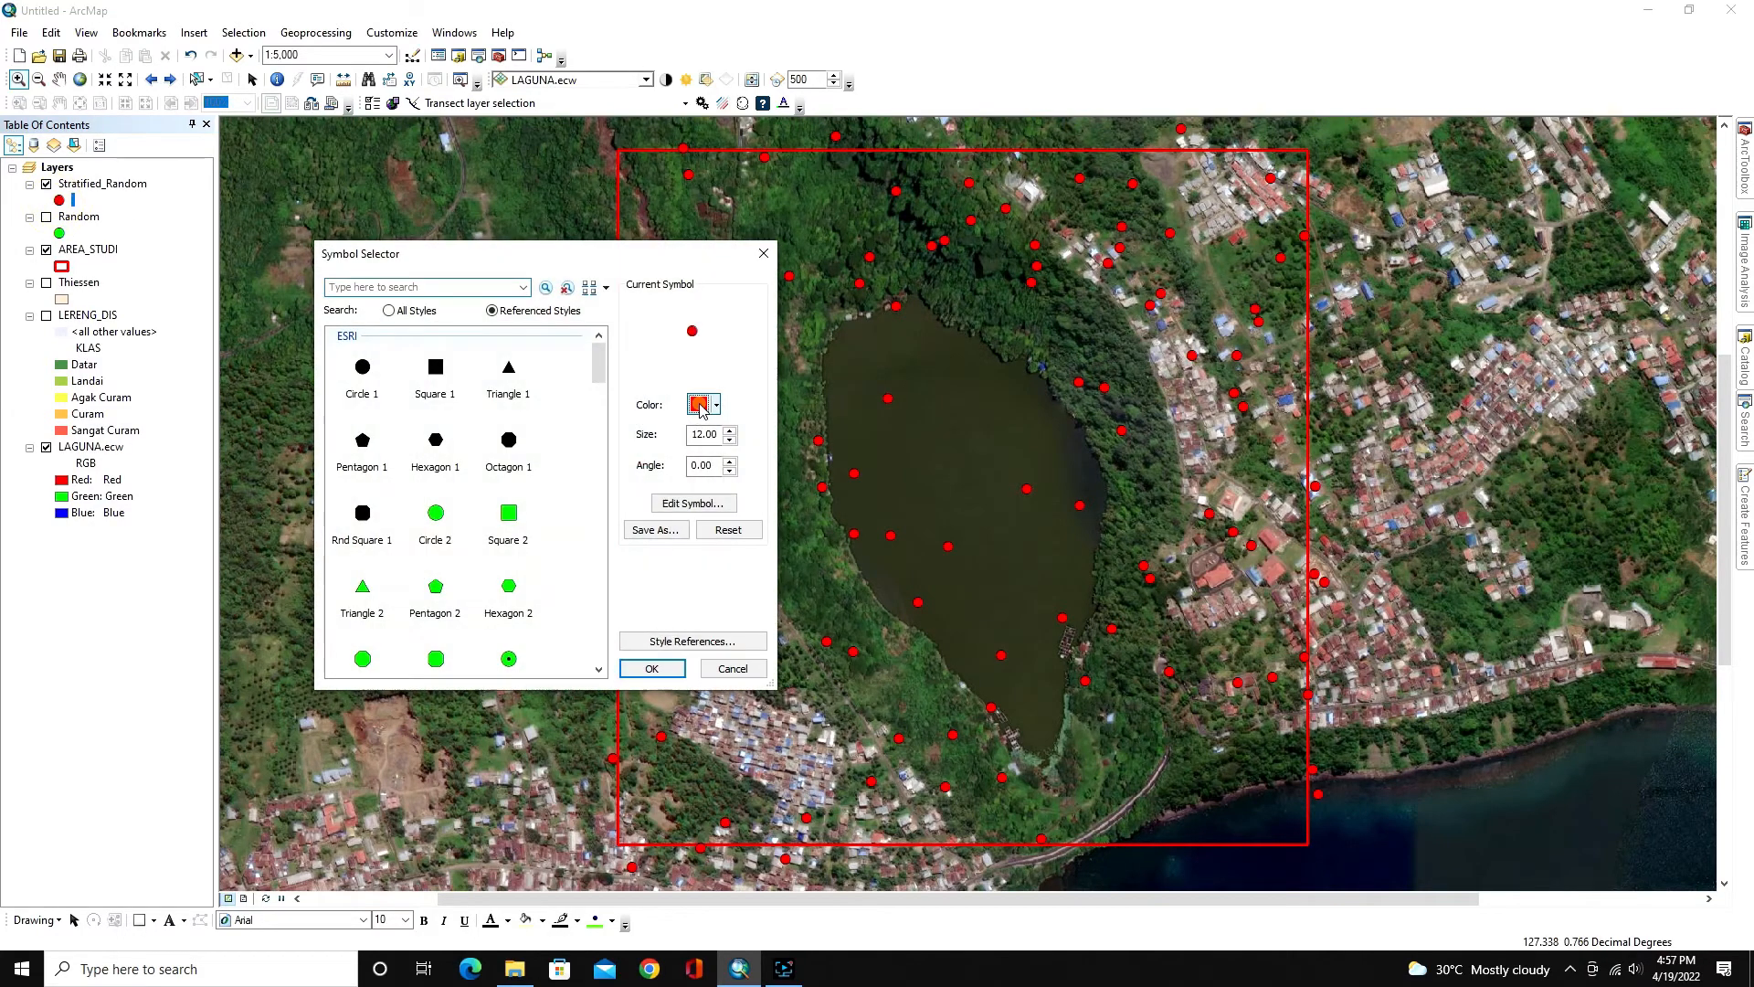
click(705, 404)
click(842, 485)
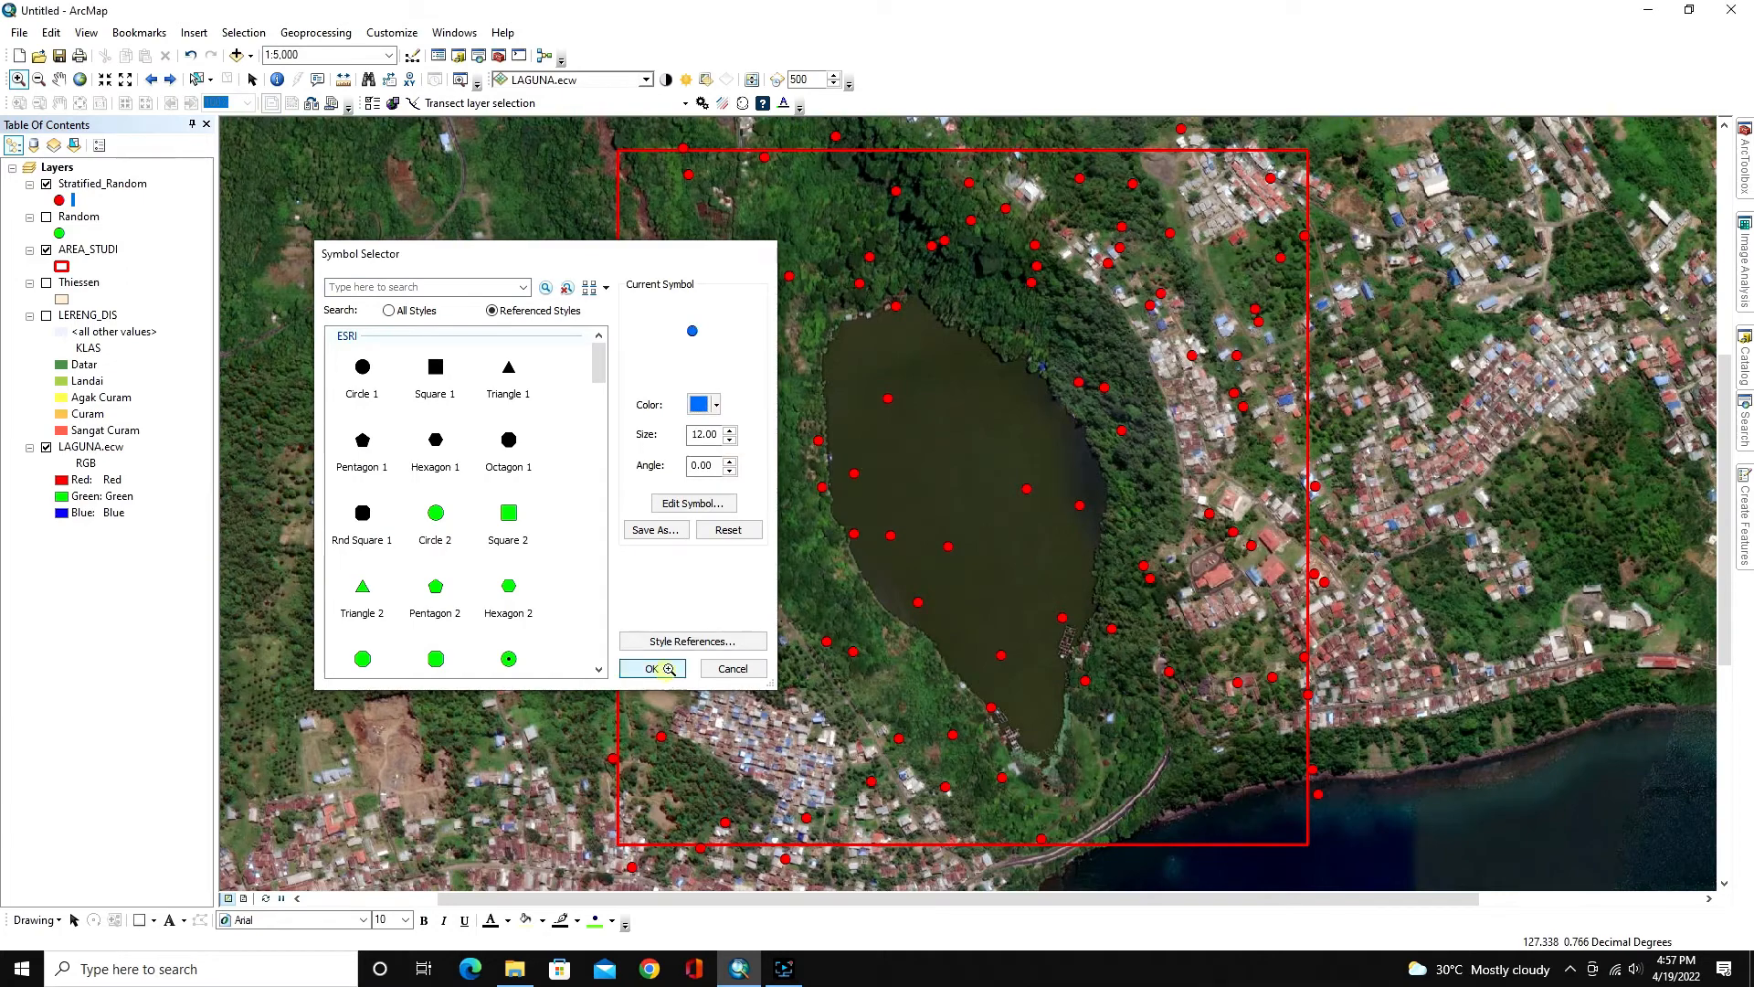
click(651, 668)
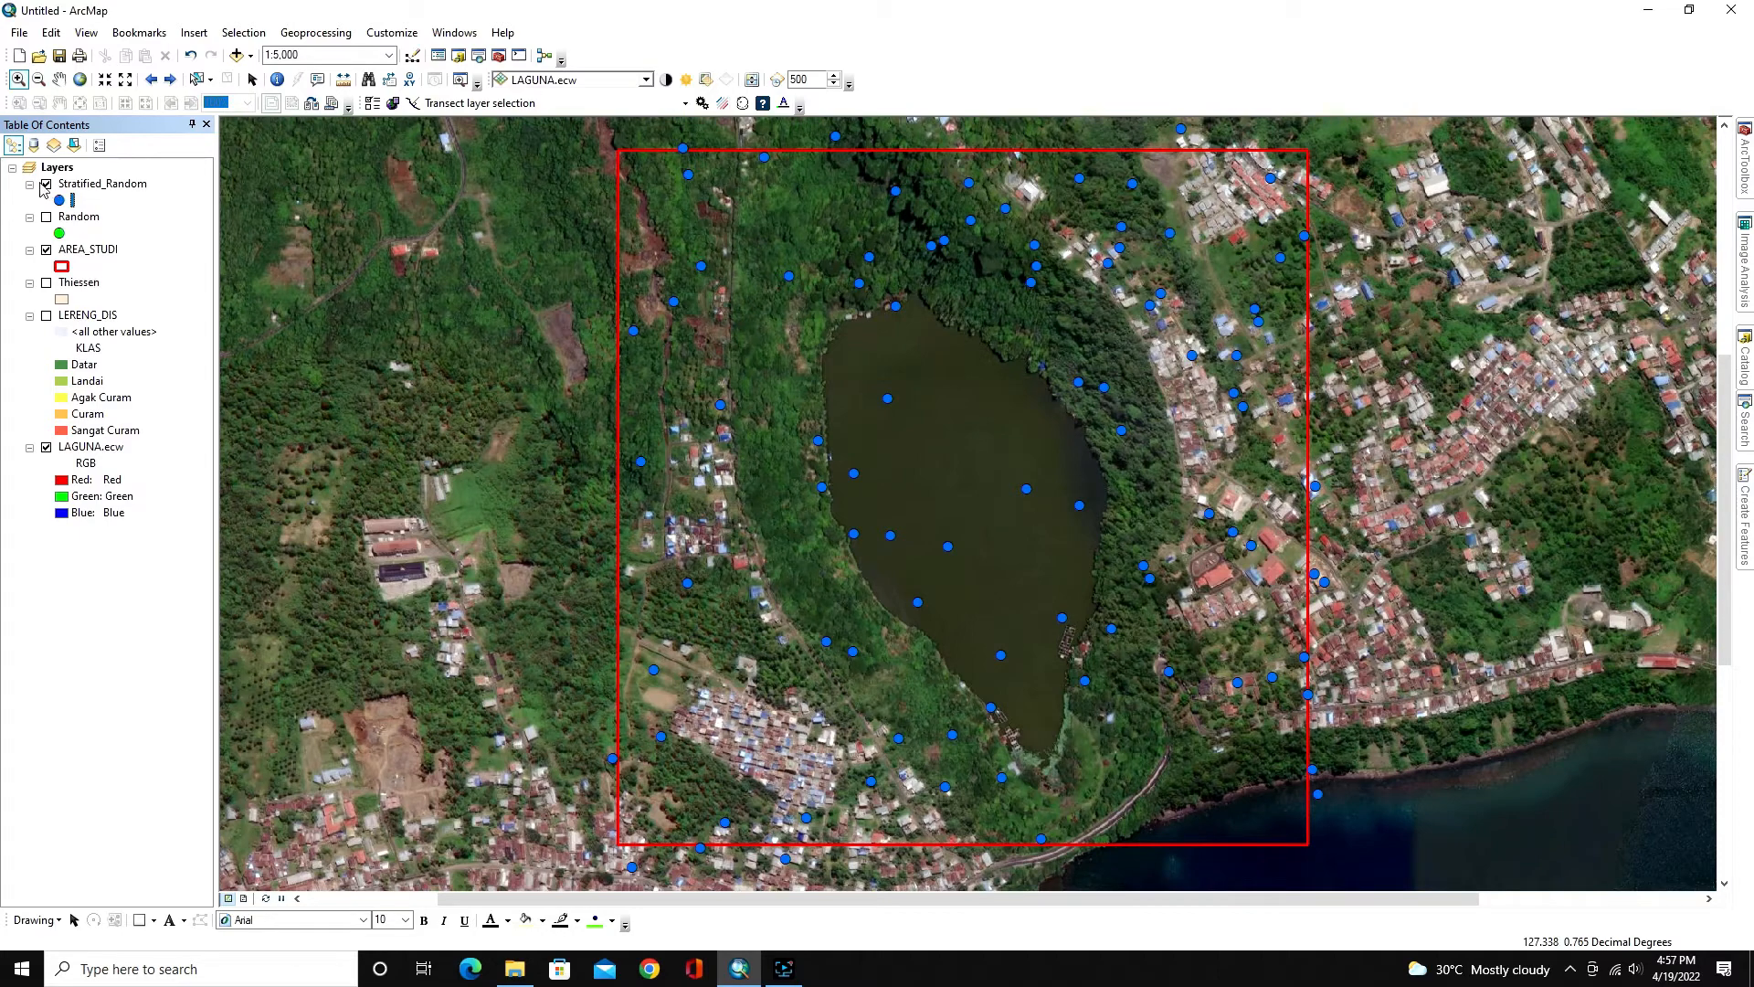
Hide the Stratified_Random layer, search for "create fishnet", and open the Create Fishnet tool.
click(46, 184)
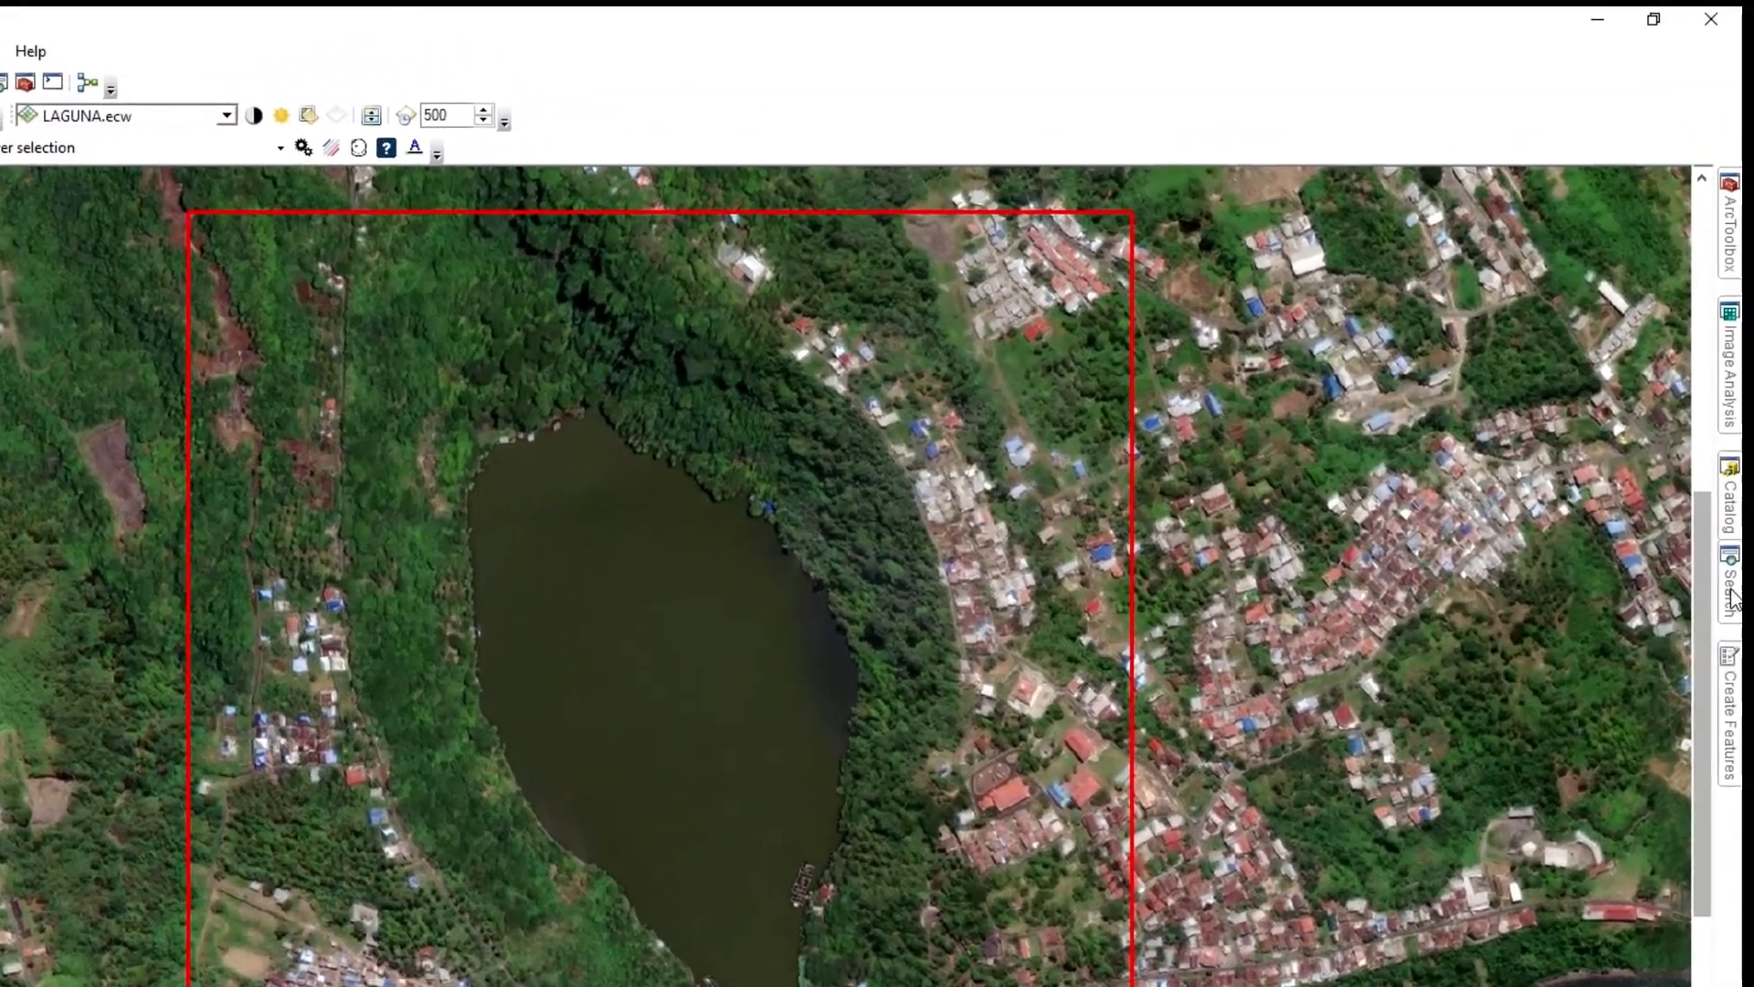
click(1733, 601)
click(1503, 276)
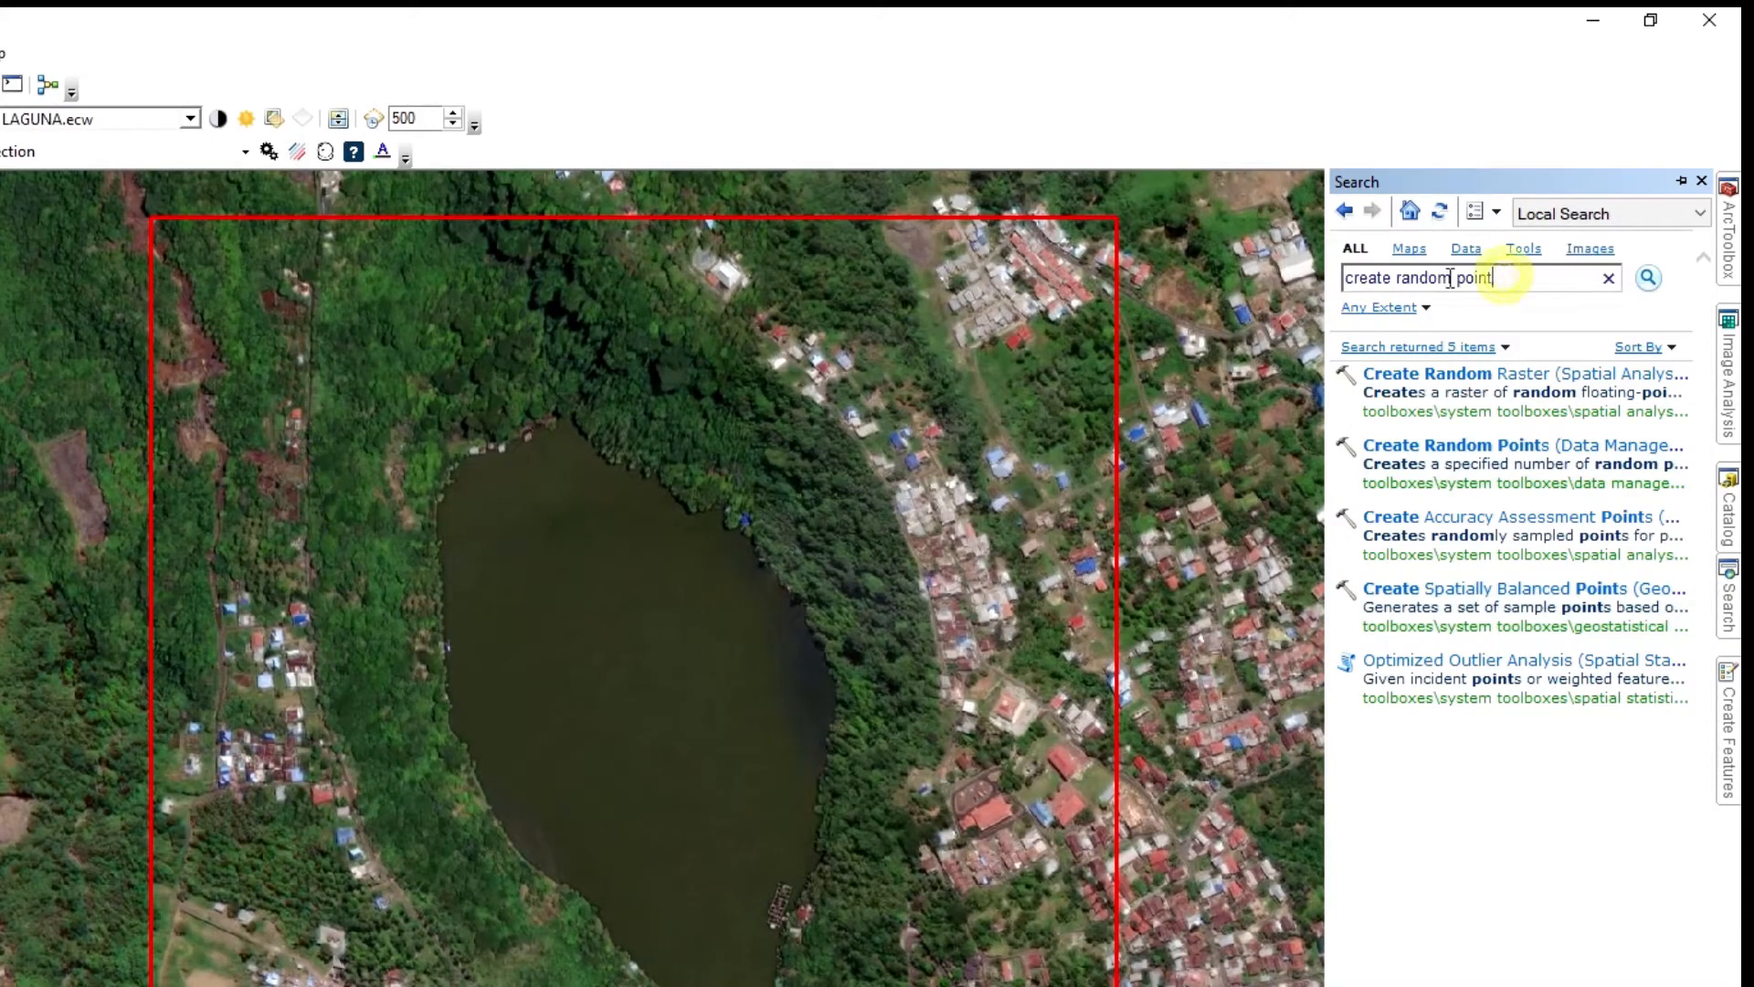
drag(1503, 276, 1253, 280)
text(create fishnet)
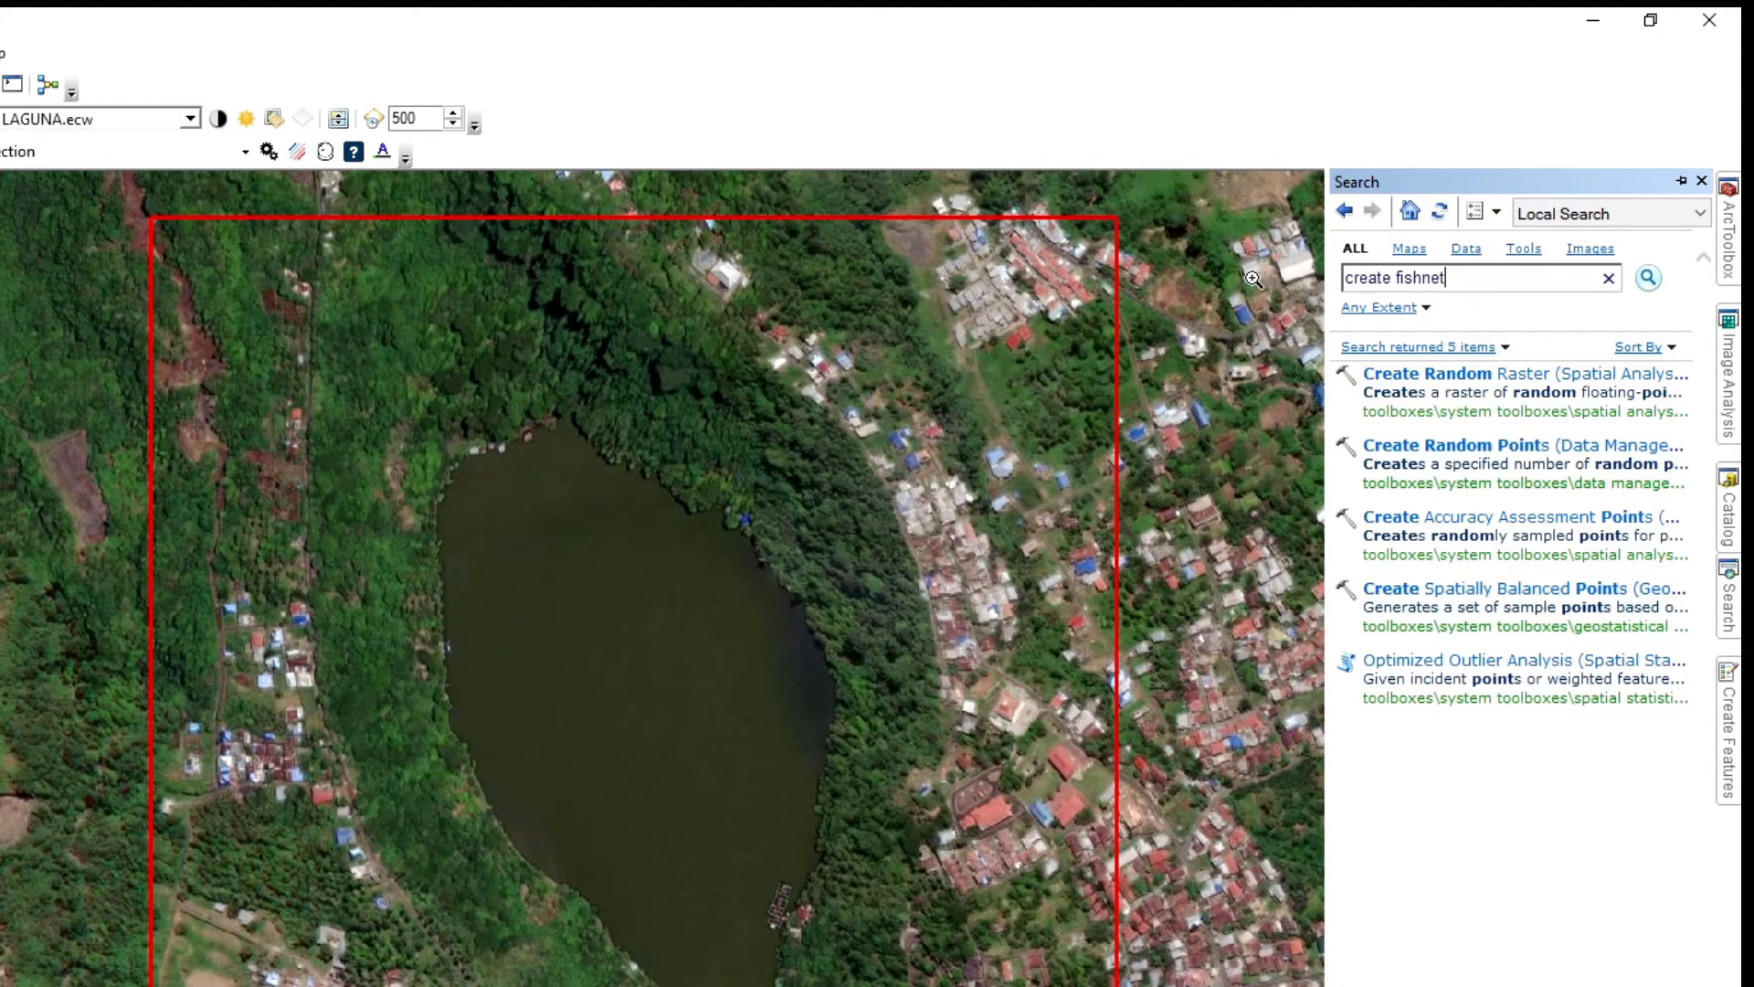
click(1650, 281)
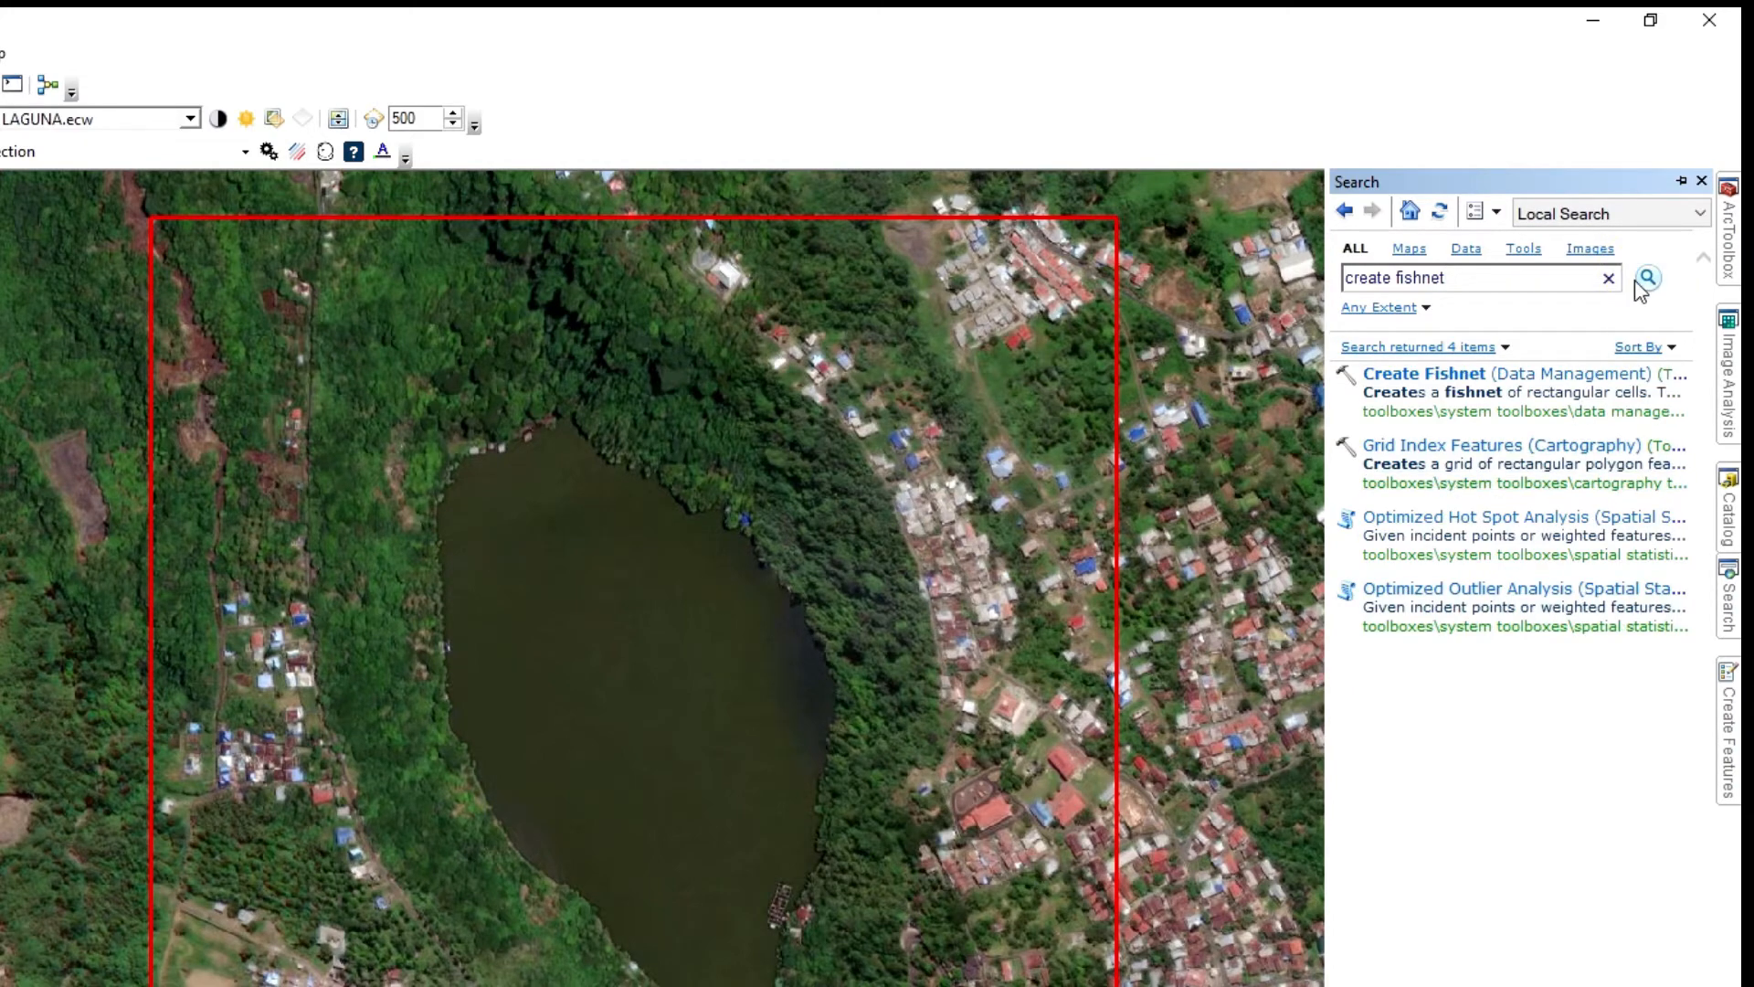
click(1422, 375)
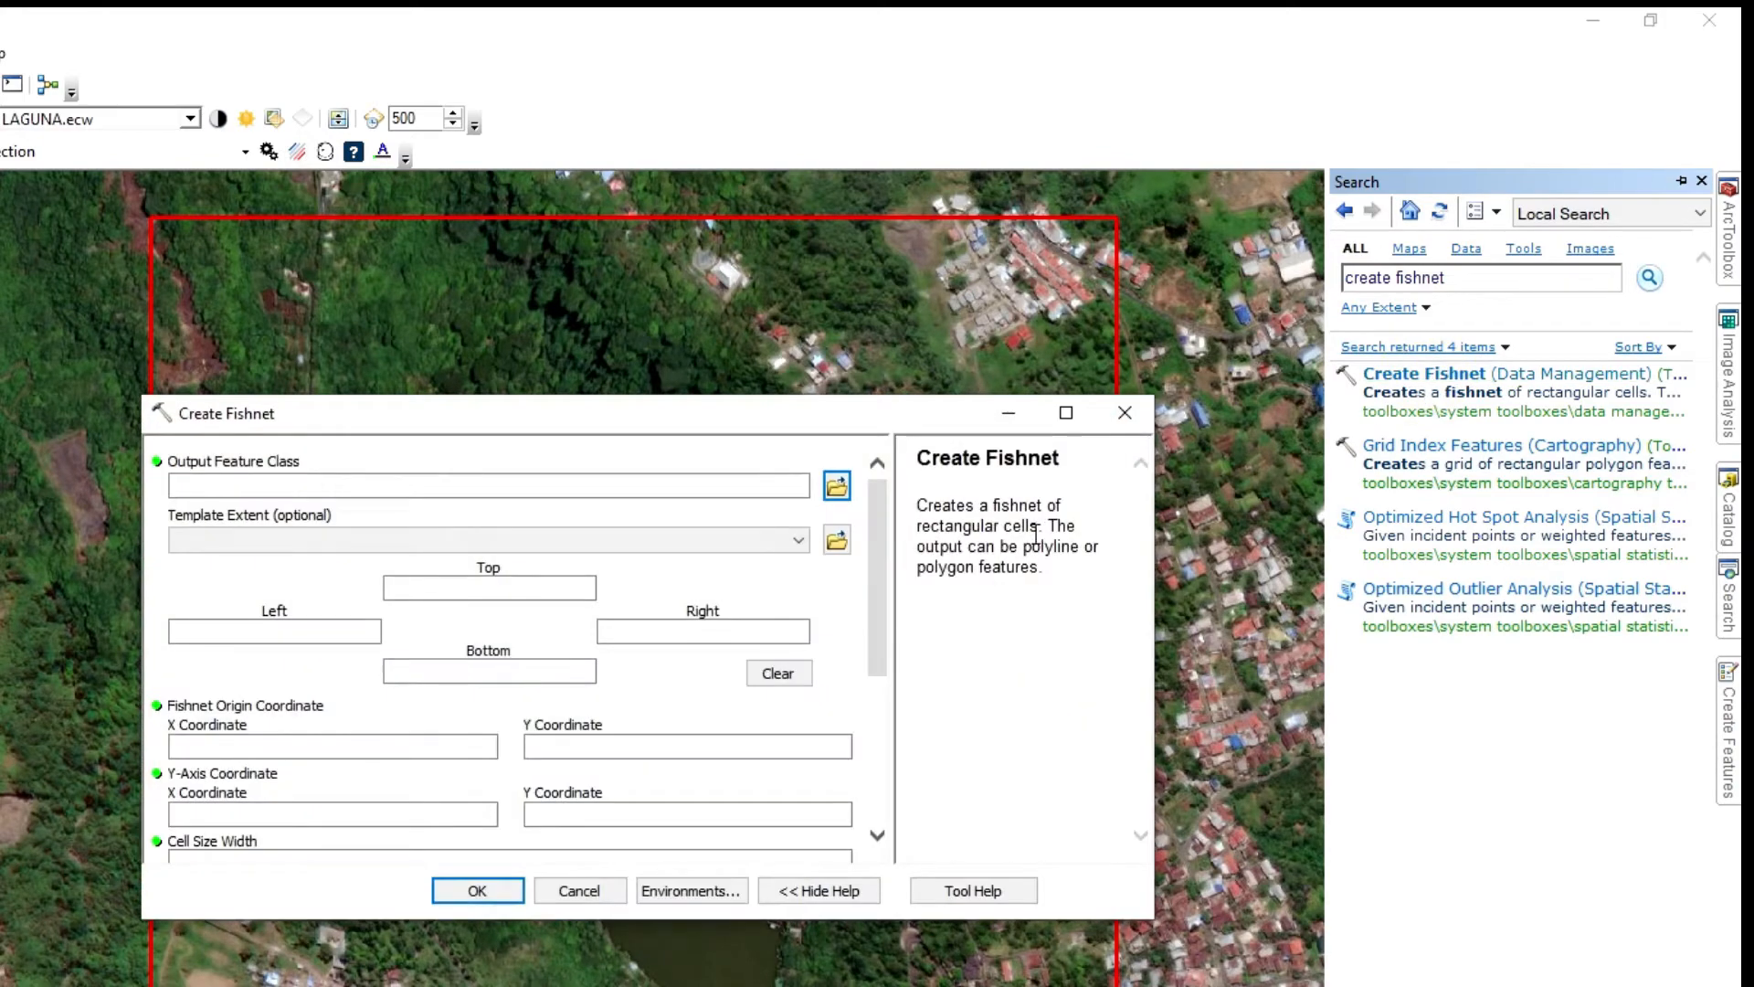
Set the fishnet's output feature class to fihsnet.shp in the SAMPEL folder.
click(837, 487)
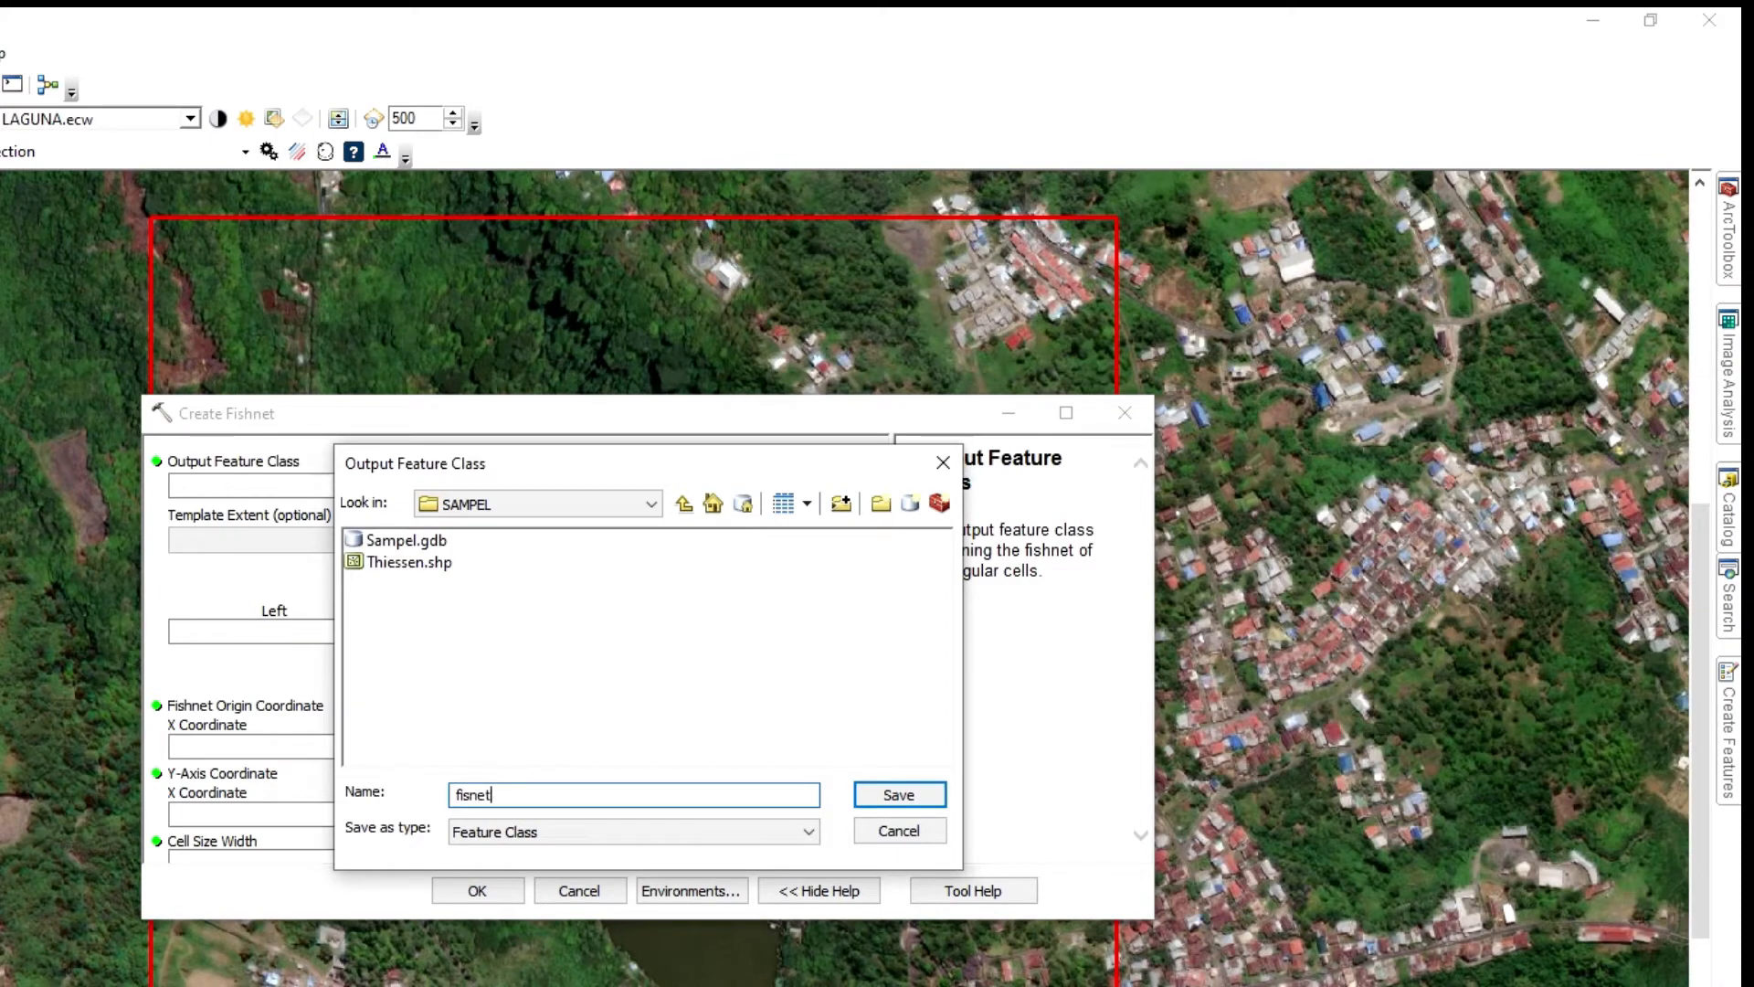
click(466, 794)
text(h)
click(895, 796)
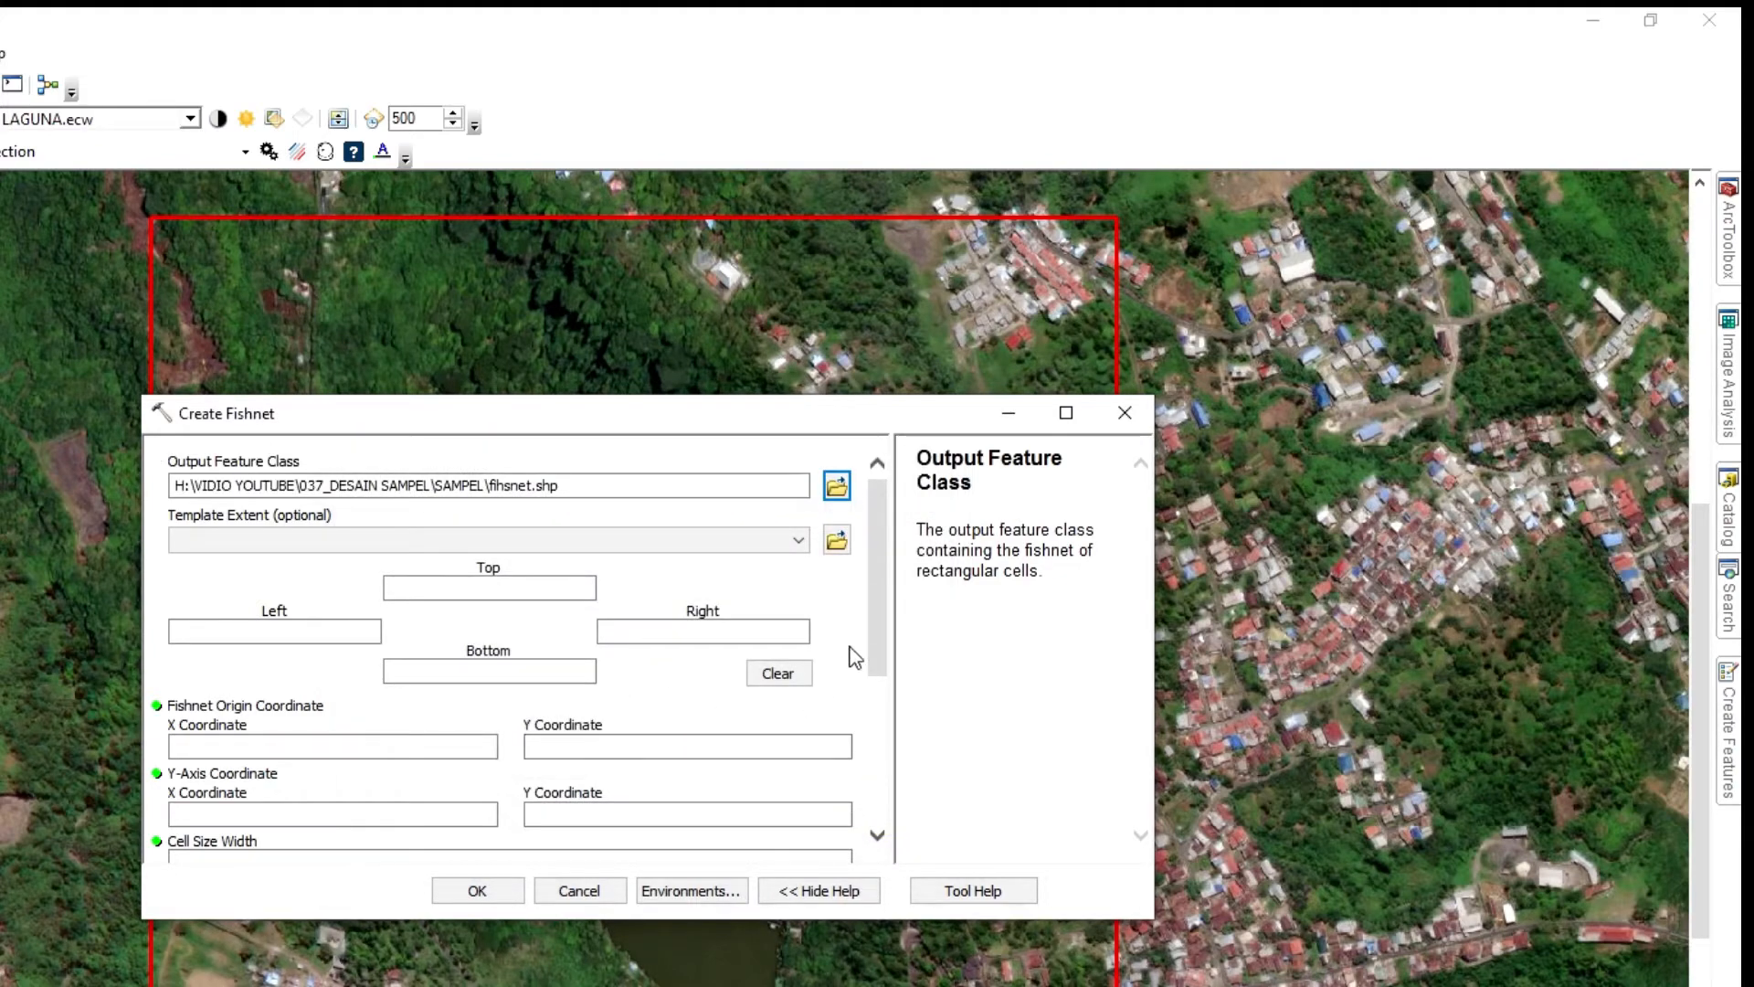
Set the fishnet's template extent to match the AREA_STUDI layer.
click(800, 544)
click(800, 544)
click(800, 544)
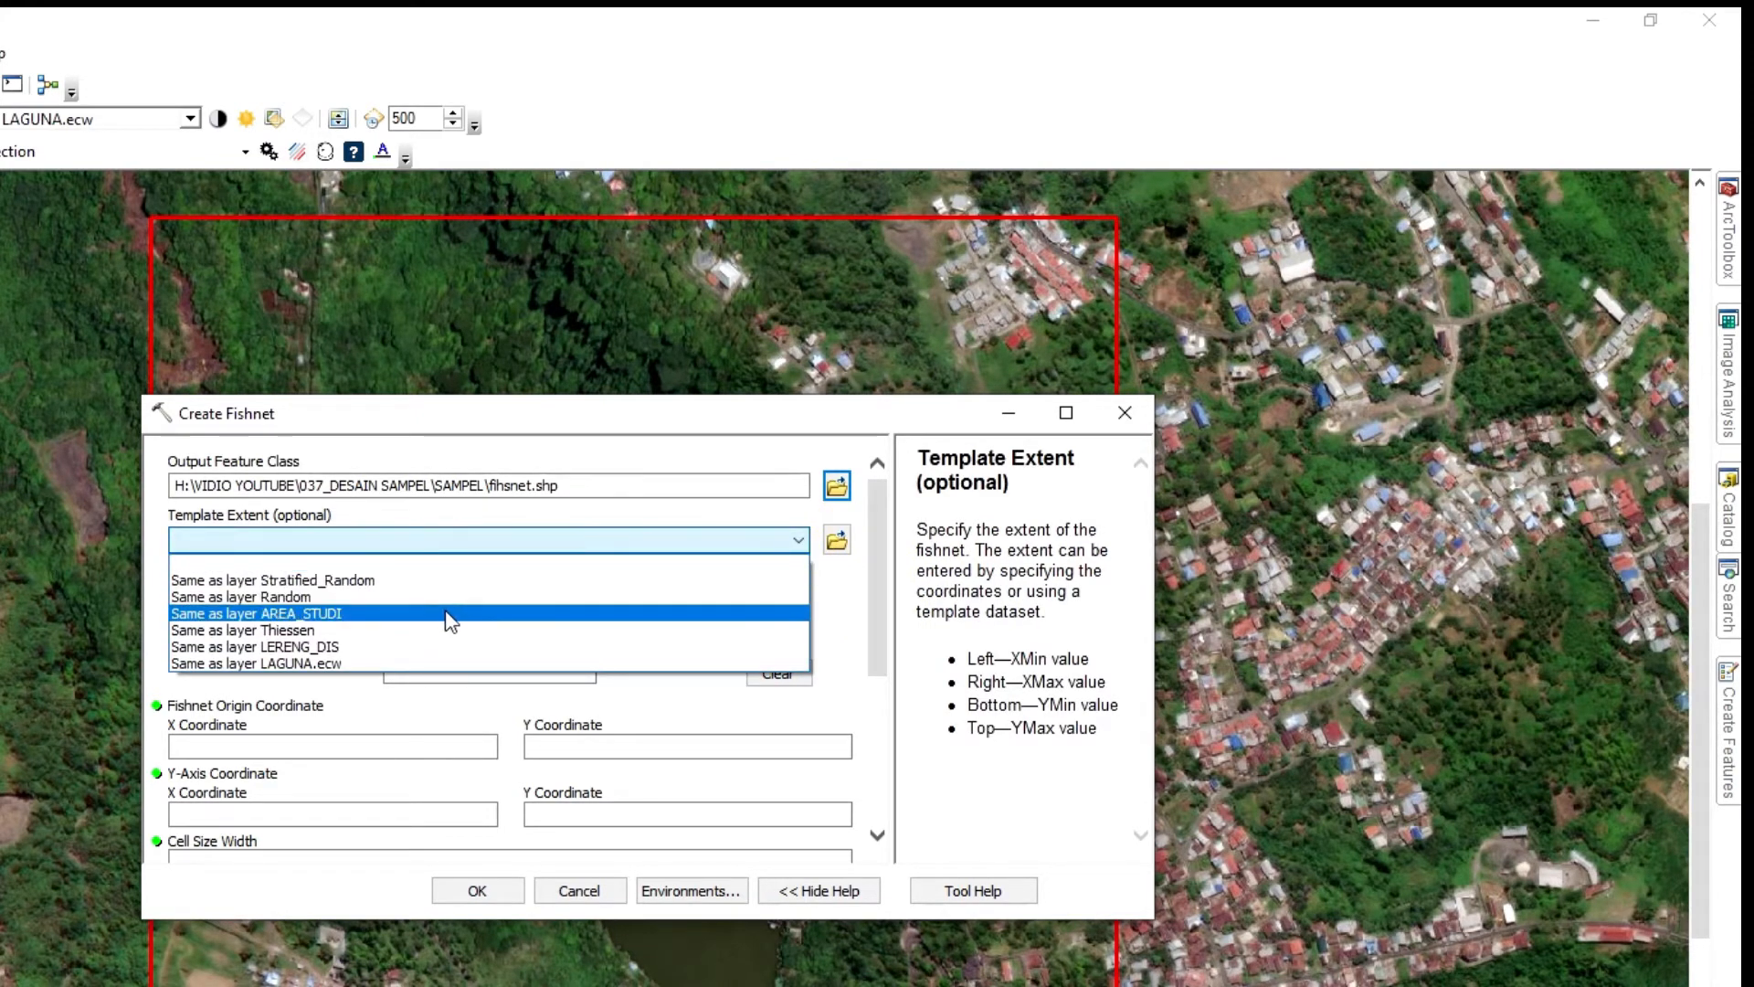
click(449, 614)
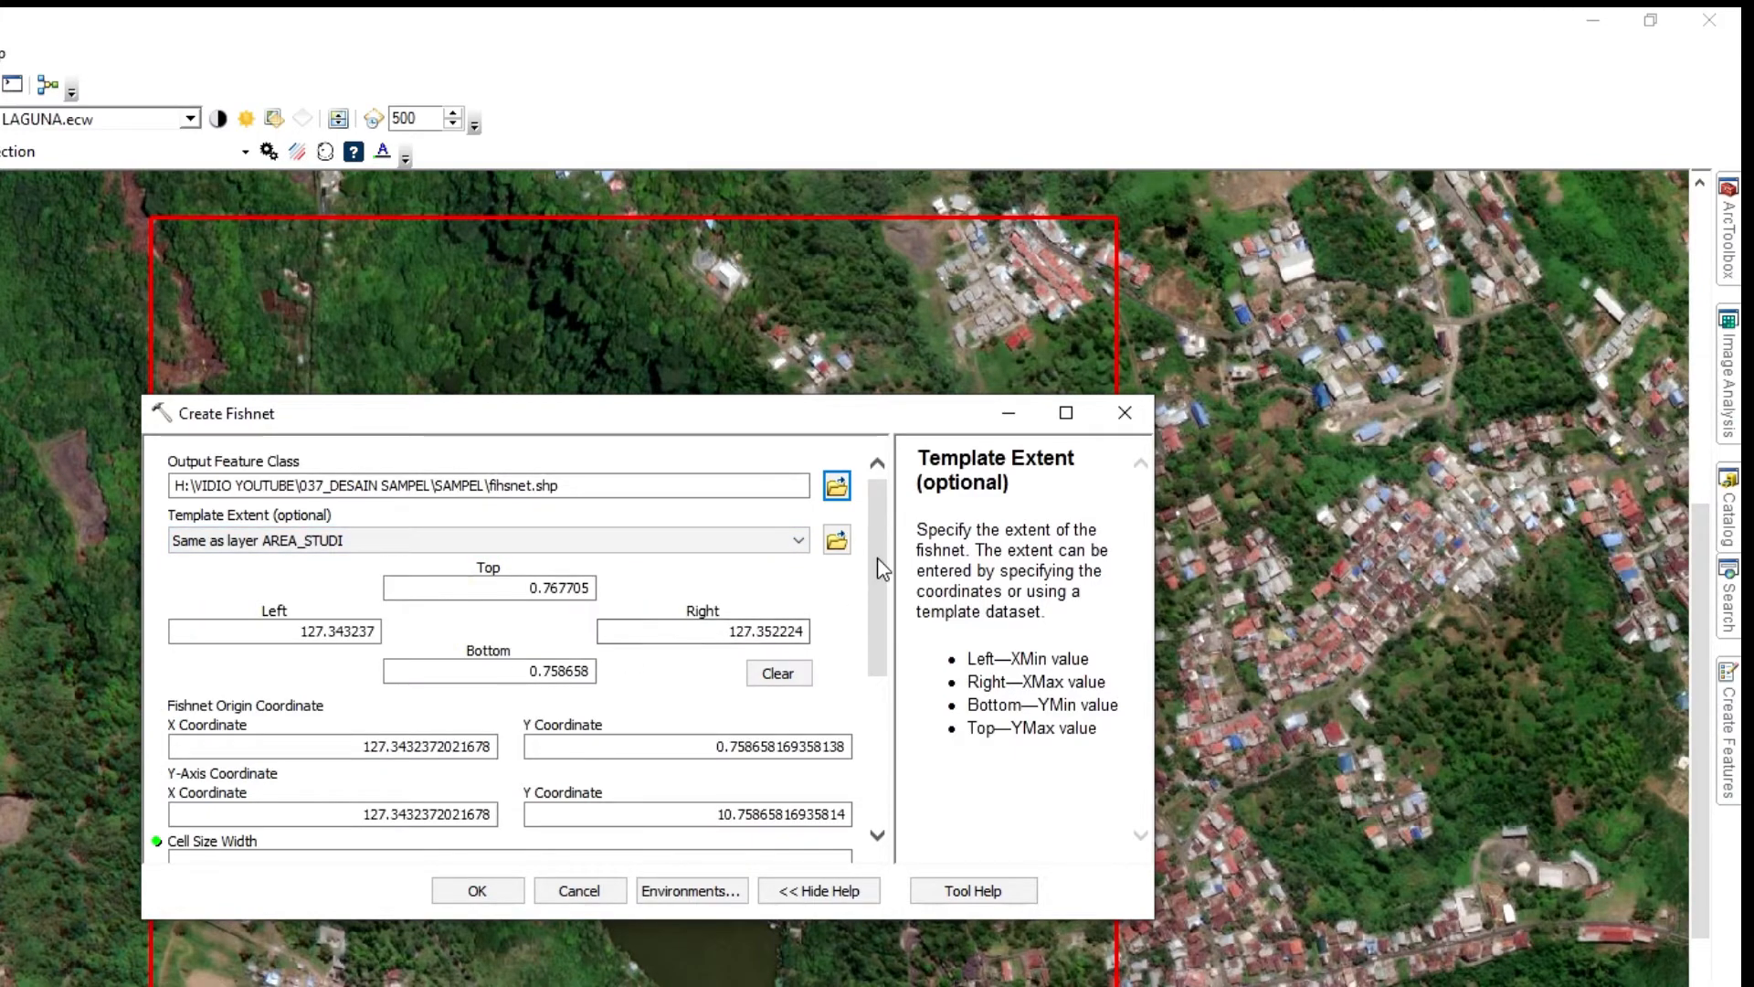
Set the fishnet to 5 rows and 5 columns, leaving the cell width and height empty.
drag(877, 557, 886, 685)
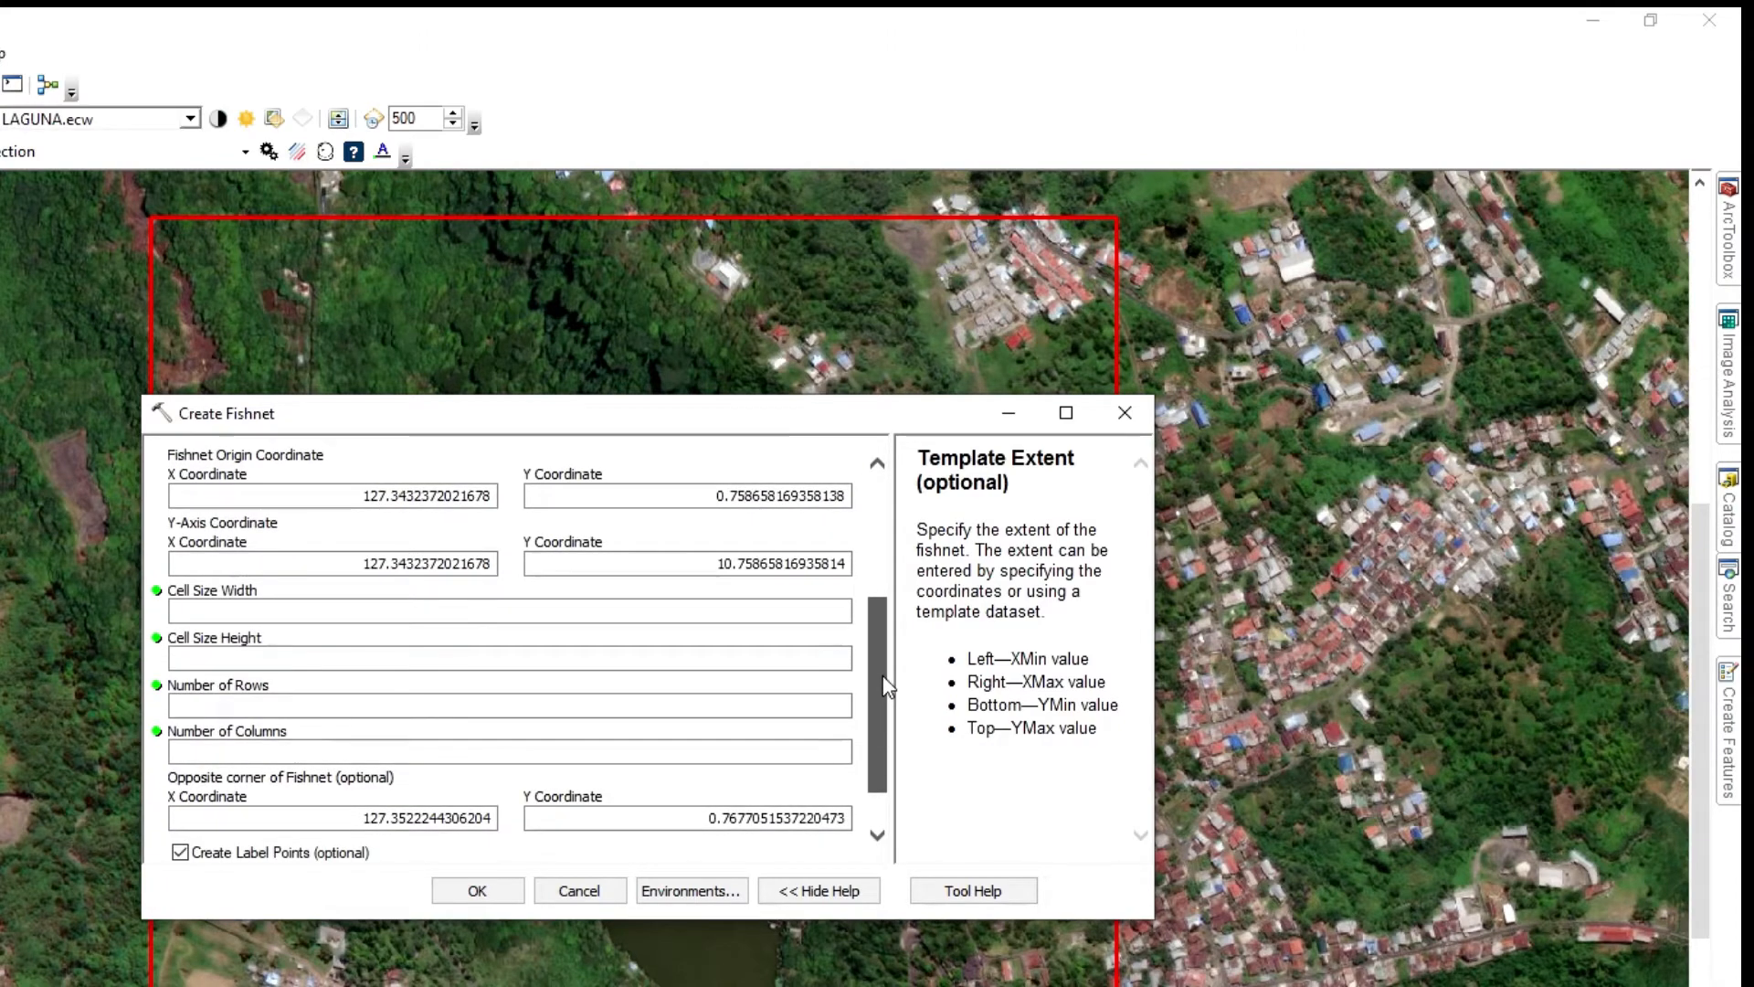
click(327, 610)
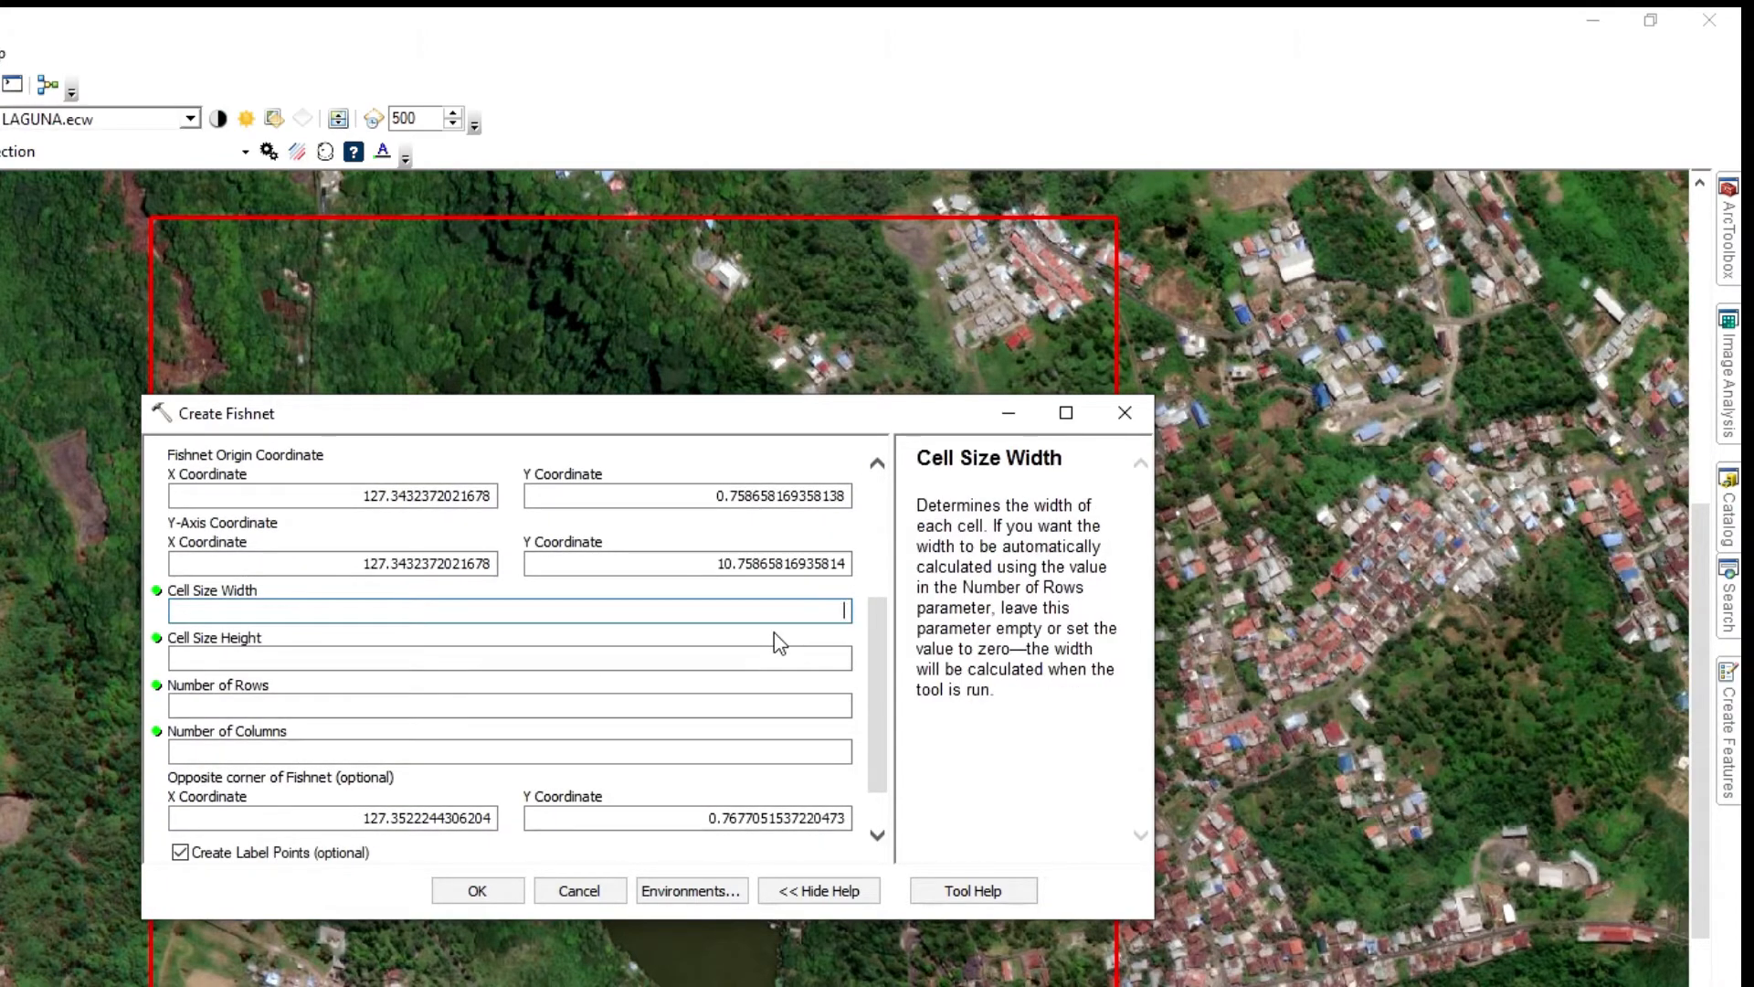
mouse_move(875, 635)
mouse_down()
mouse_move(874, 721)
mouse_move(886, 554)
mouse_move(882, 617)
mouse_up()
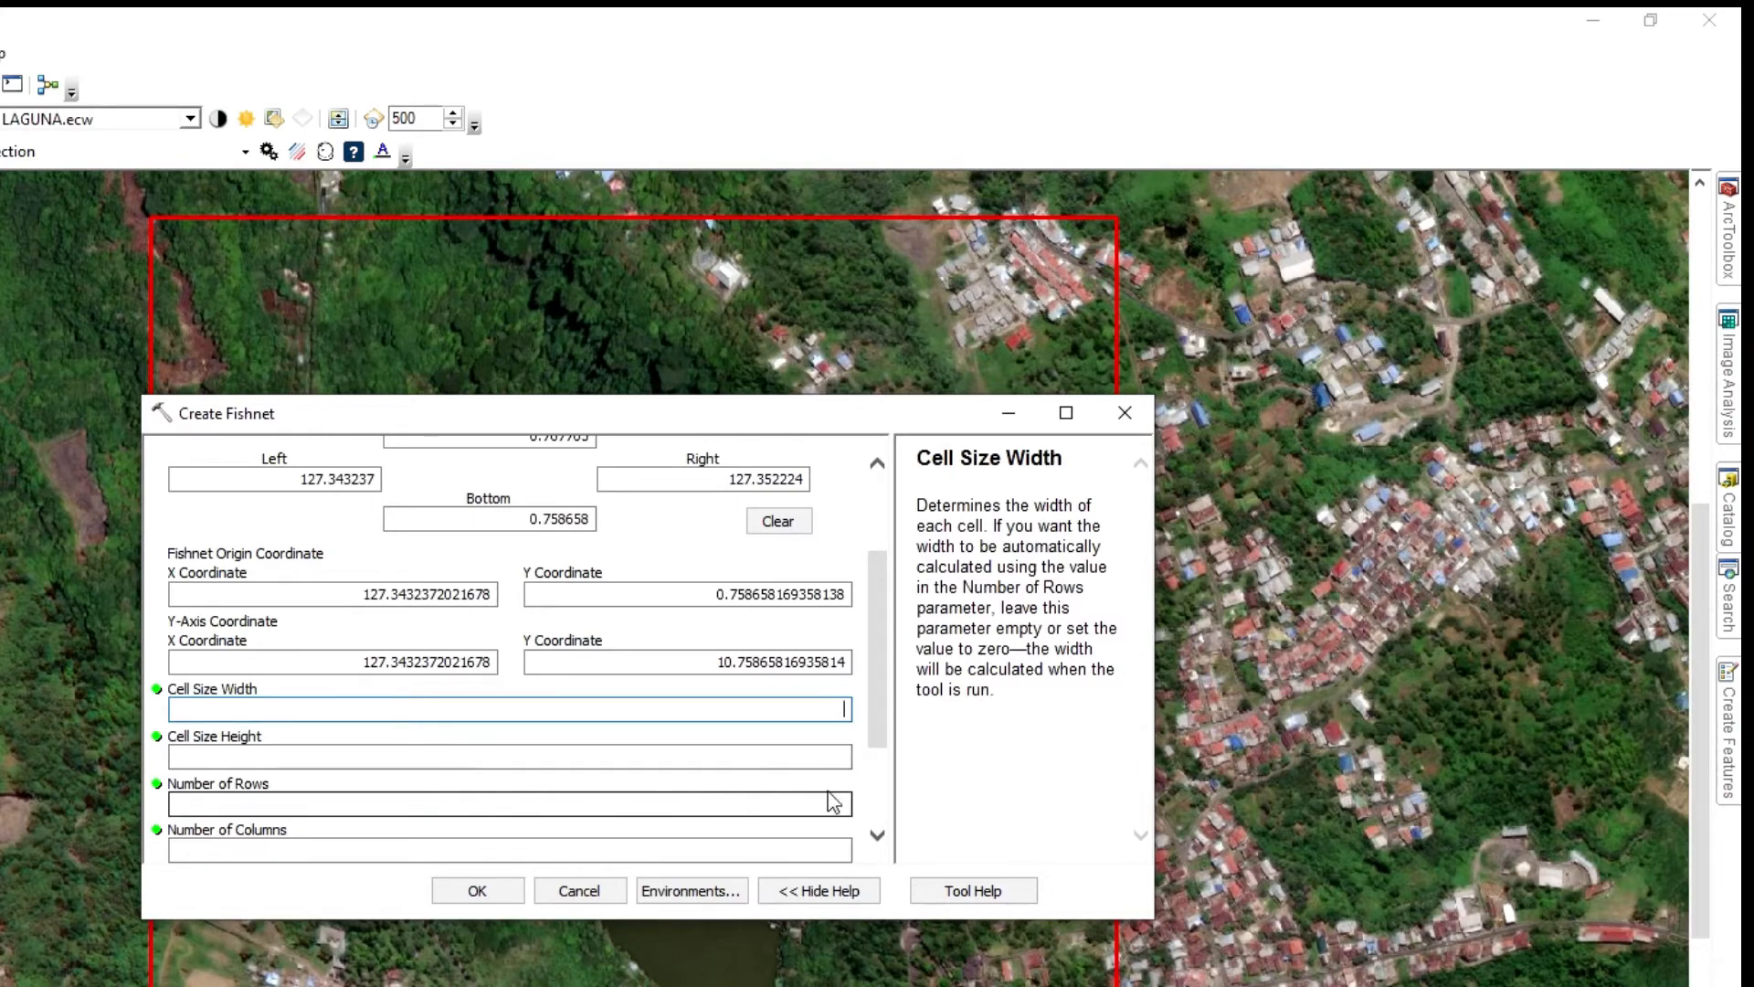
scroll(880, 731, down, 2)
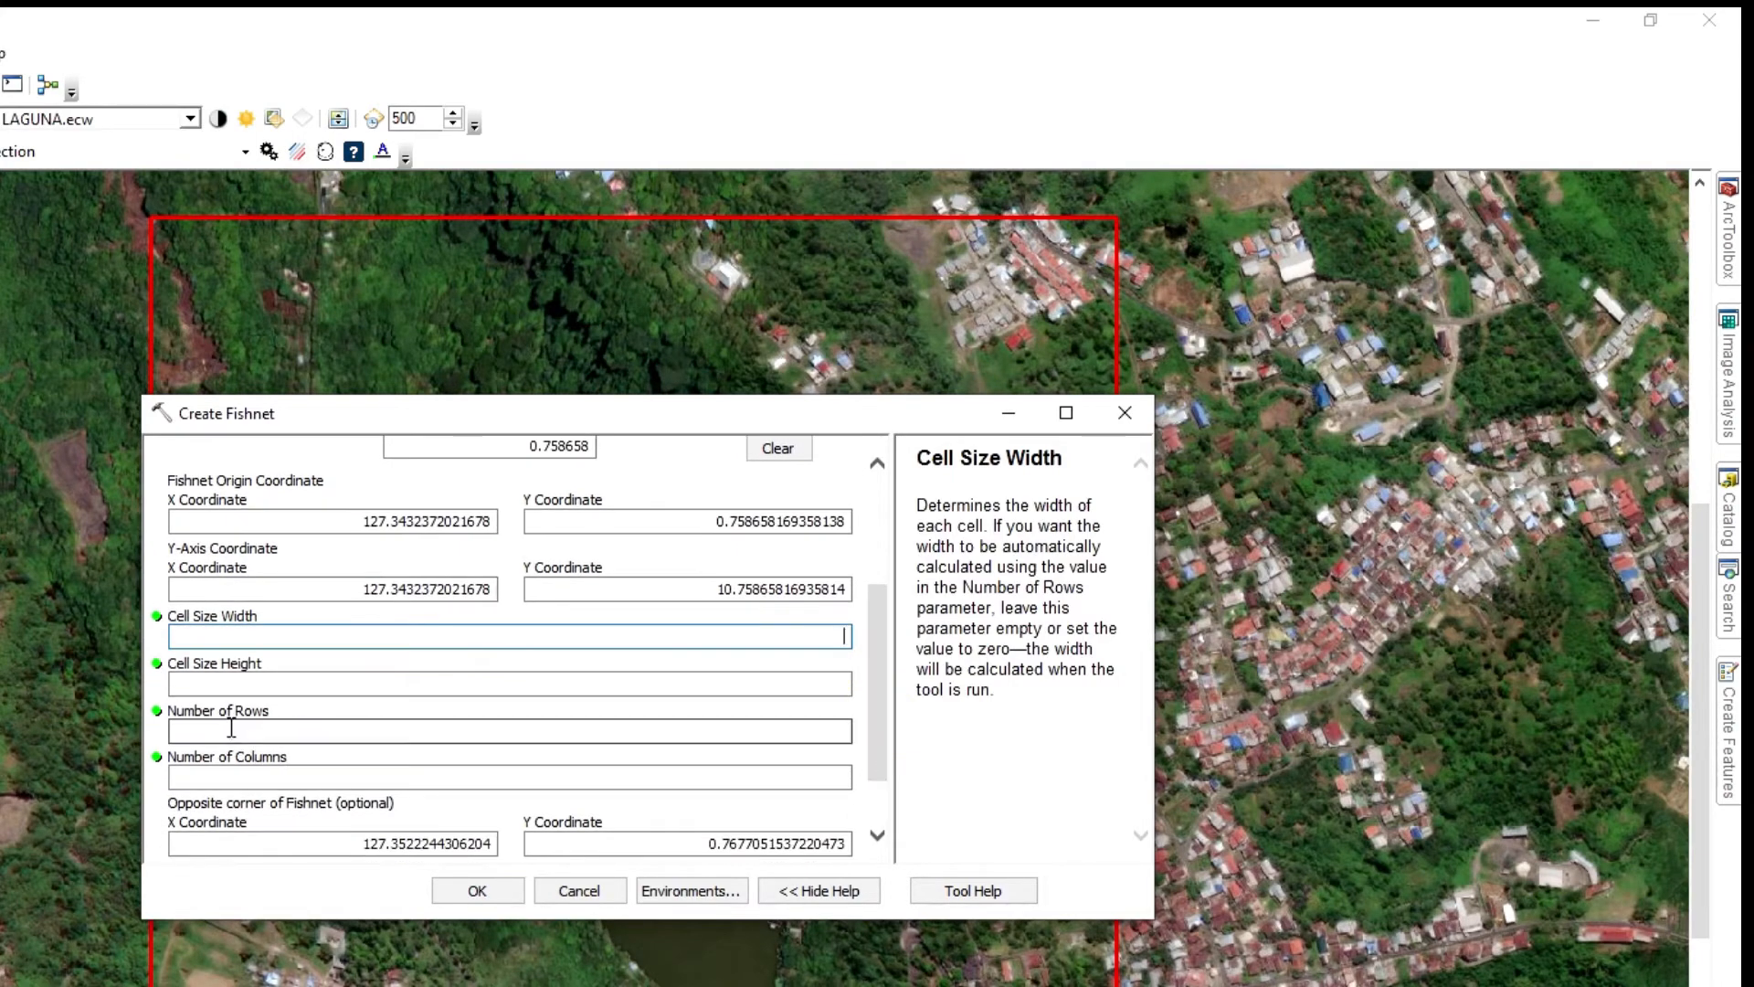
click(833, 730)
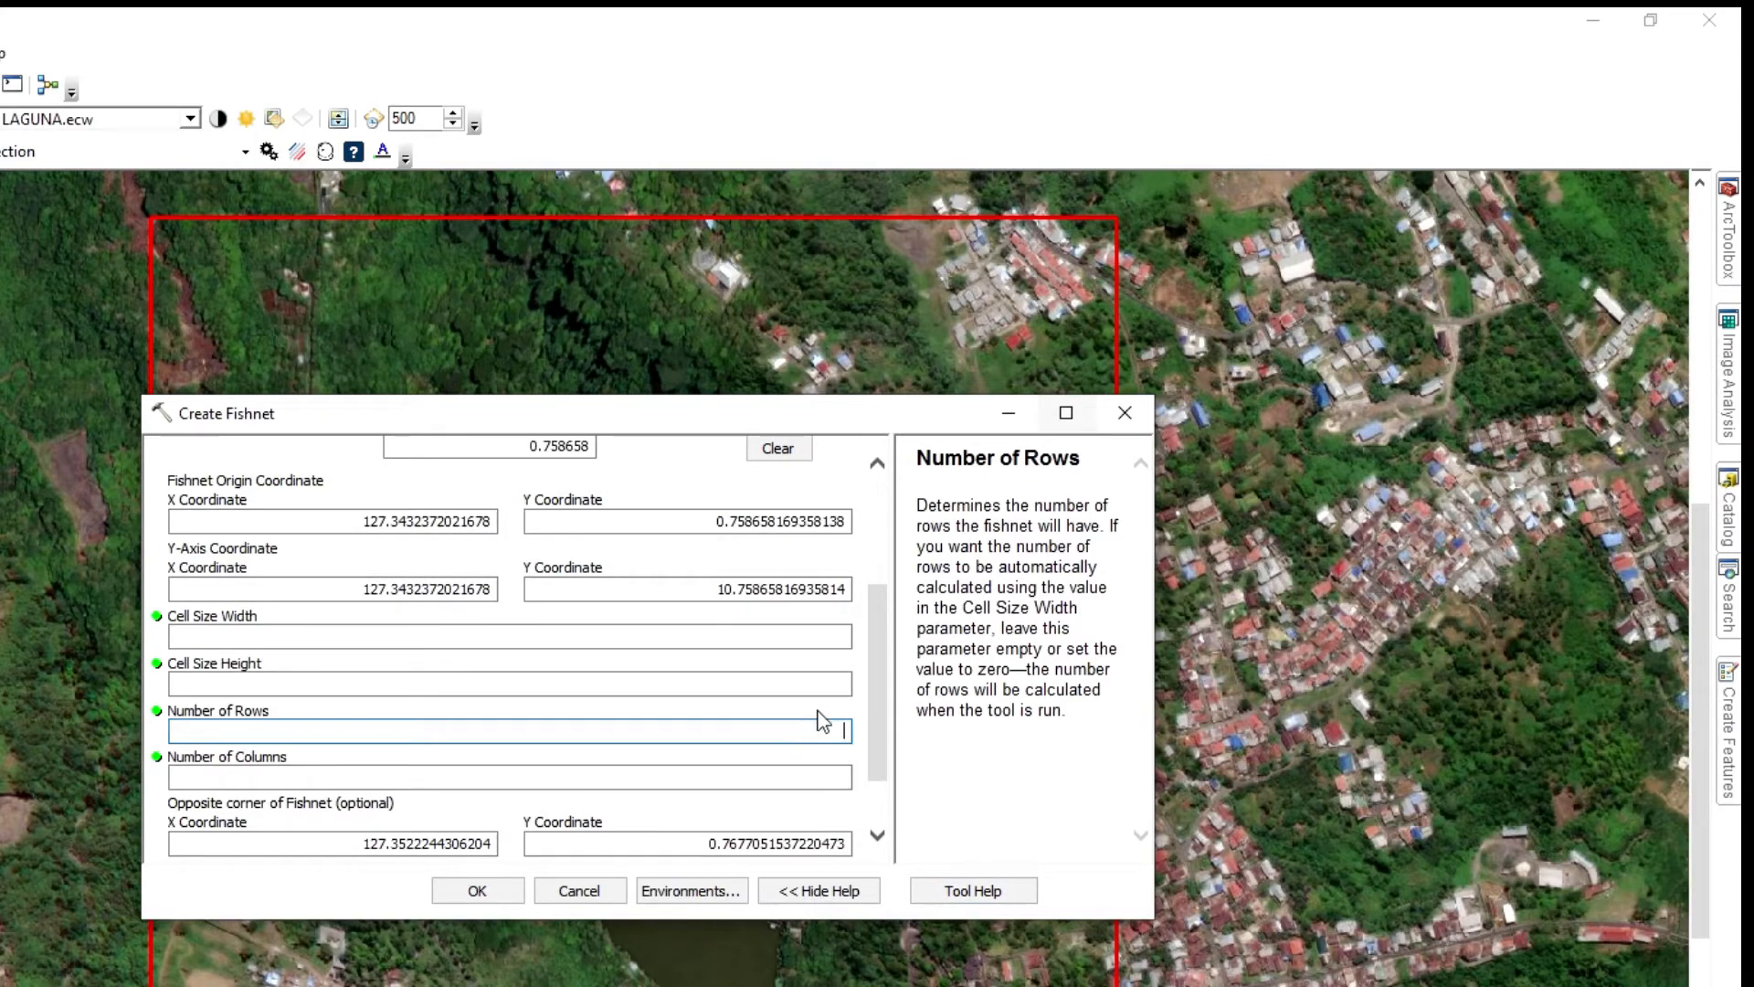
text(5)
key(Tab)
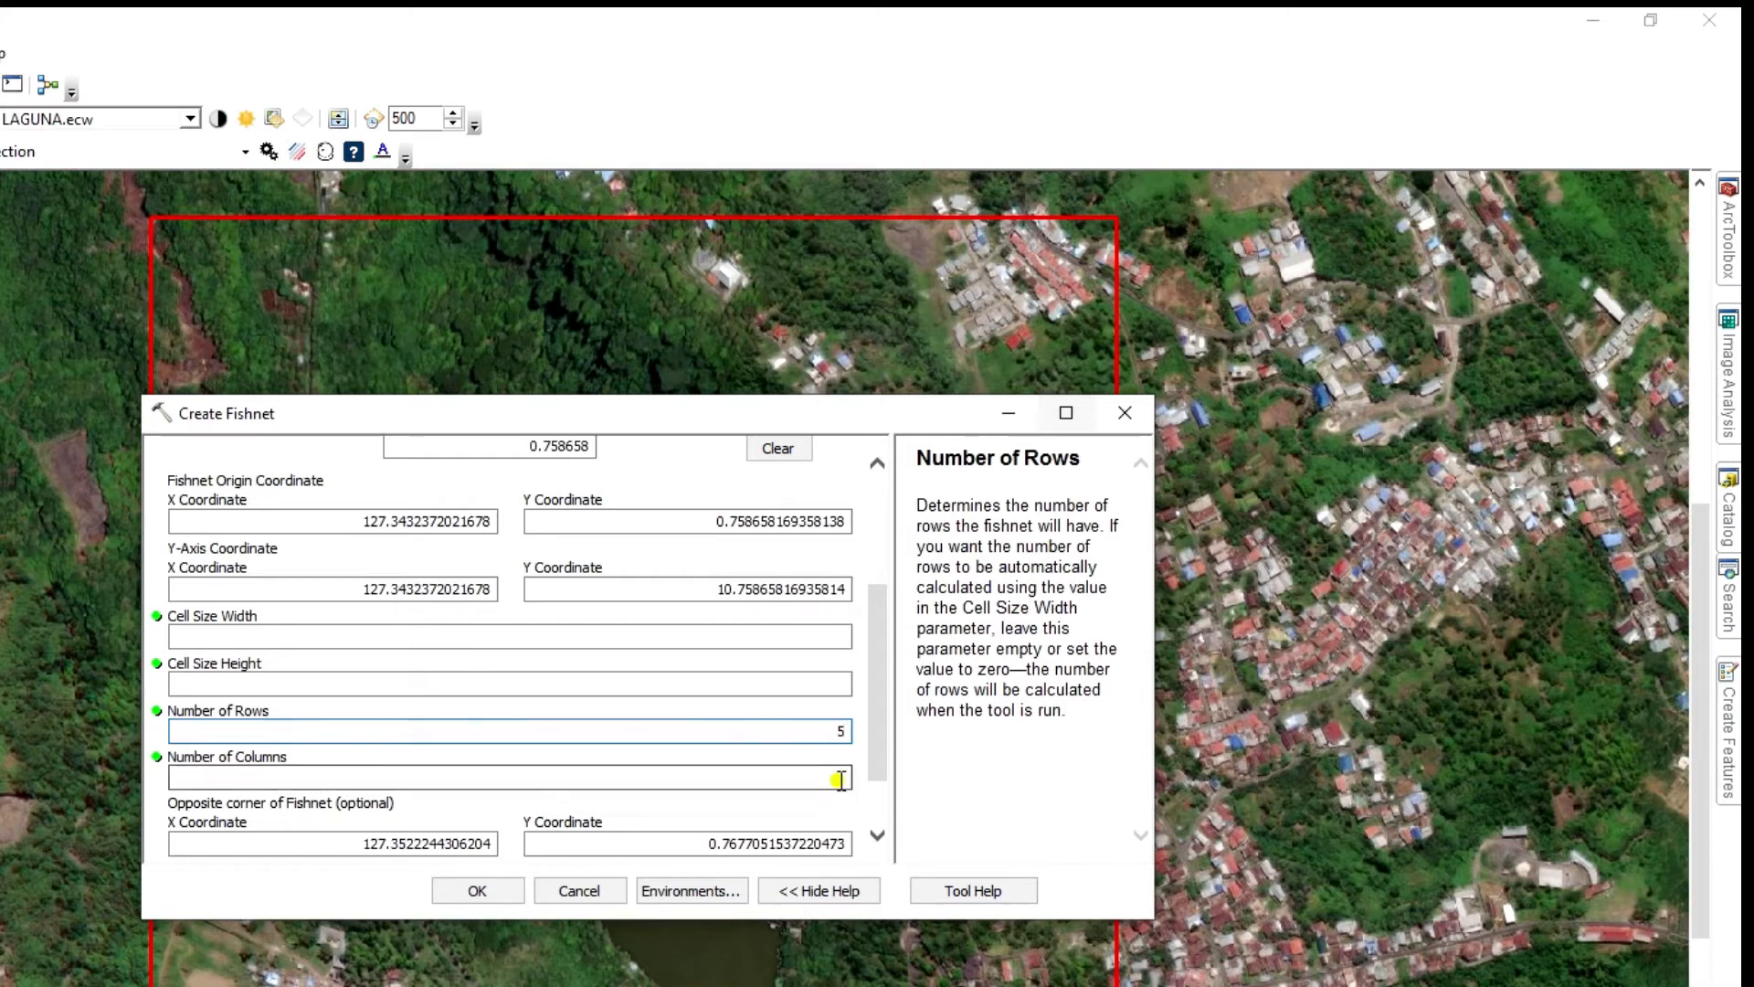
text(5)
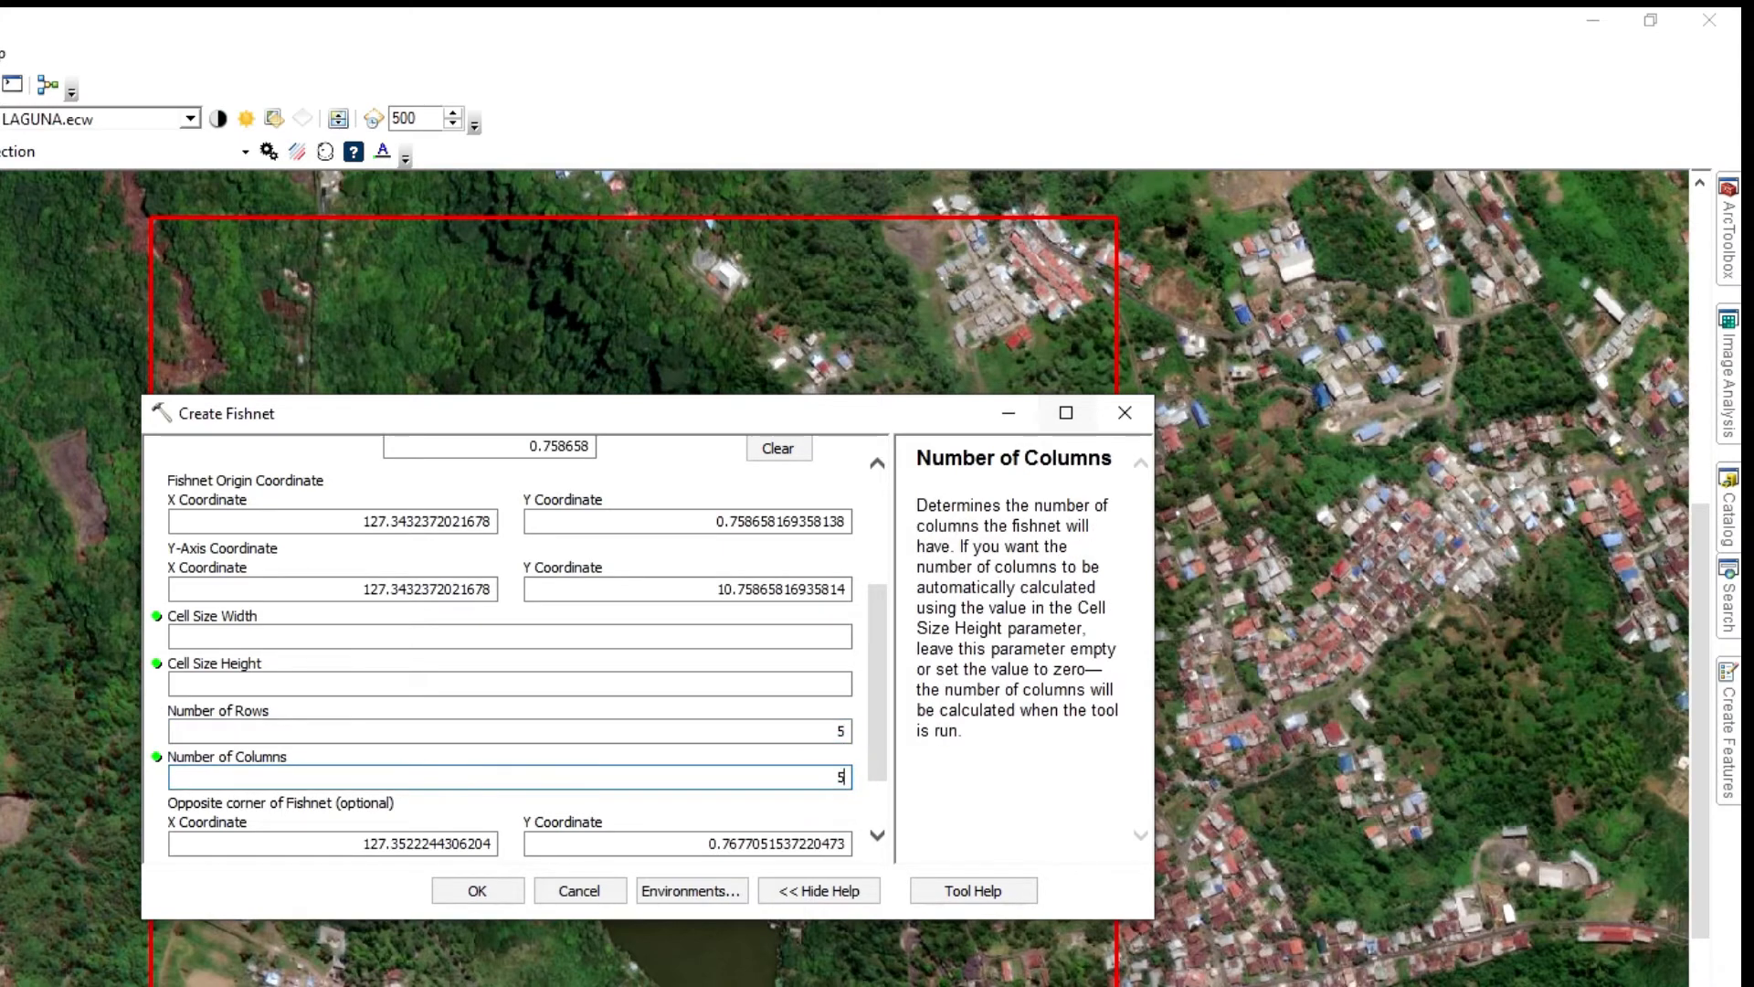
Keep the POLYLINE geometry type with label points enabled and run Create Fishnet.
drag(877, 702, 898, 808)
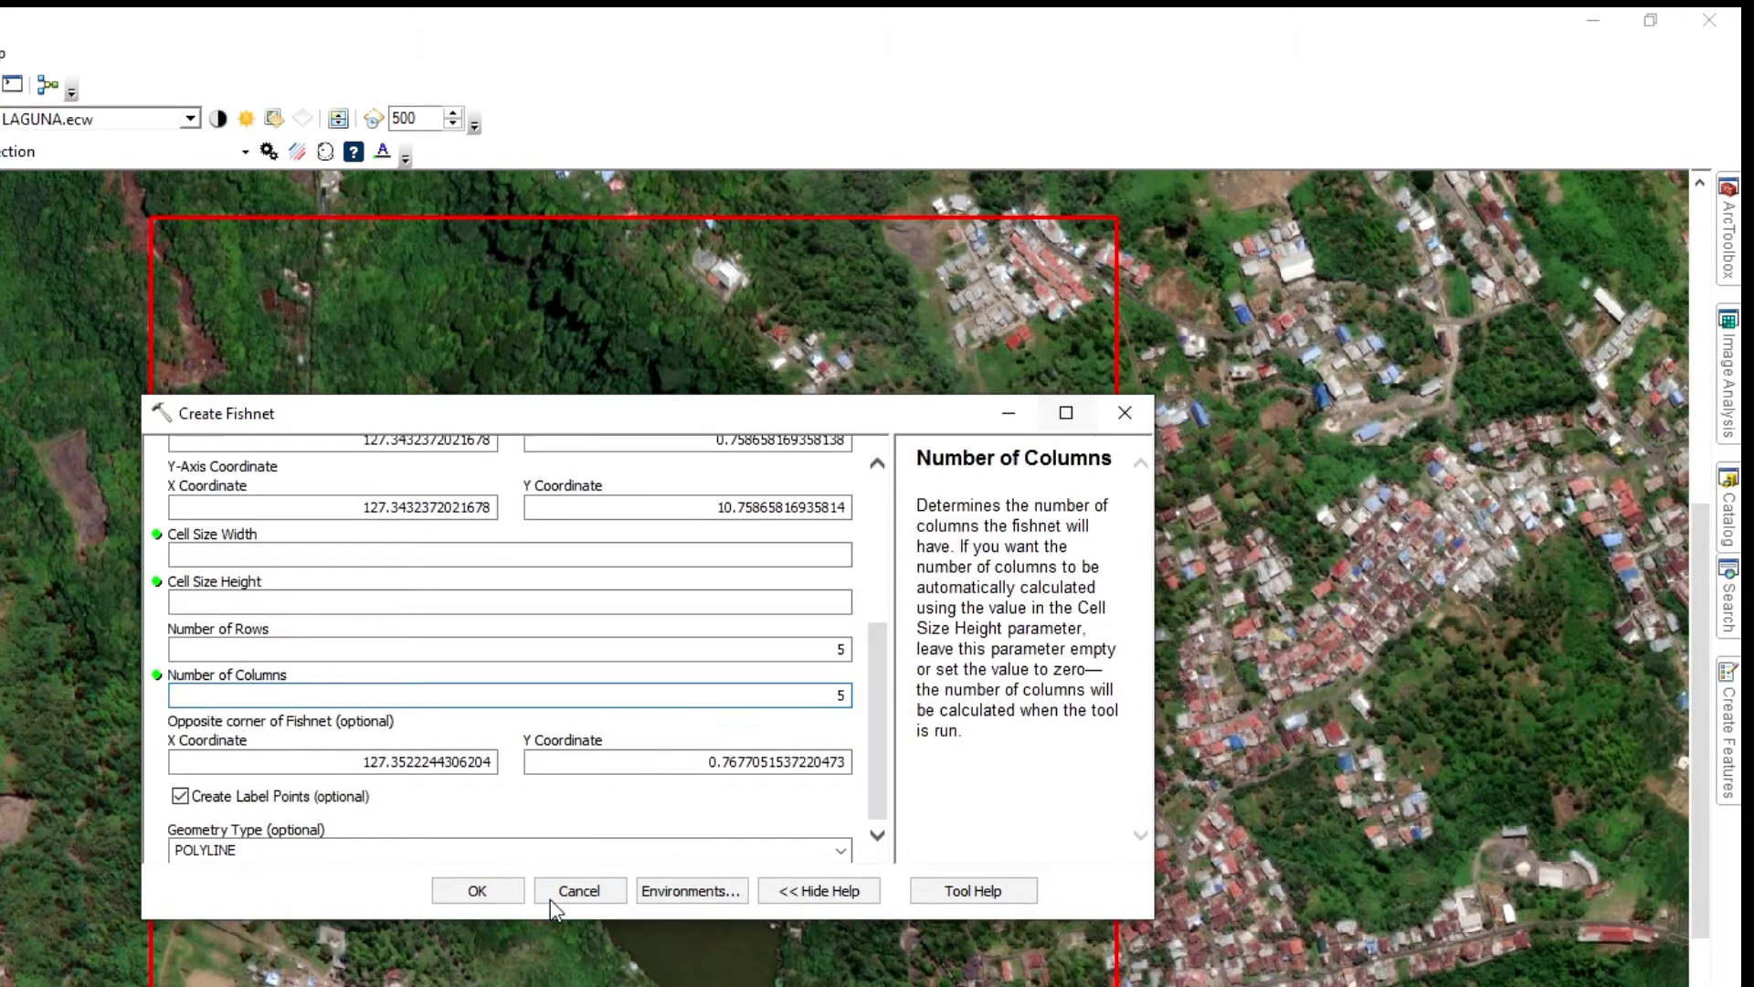
click(840, 851)
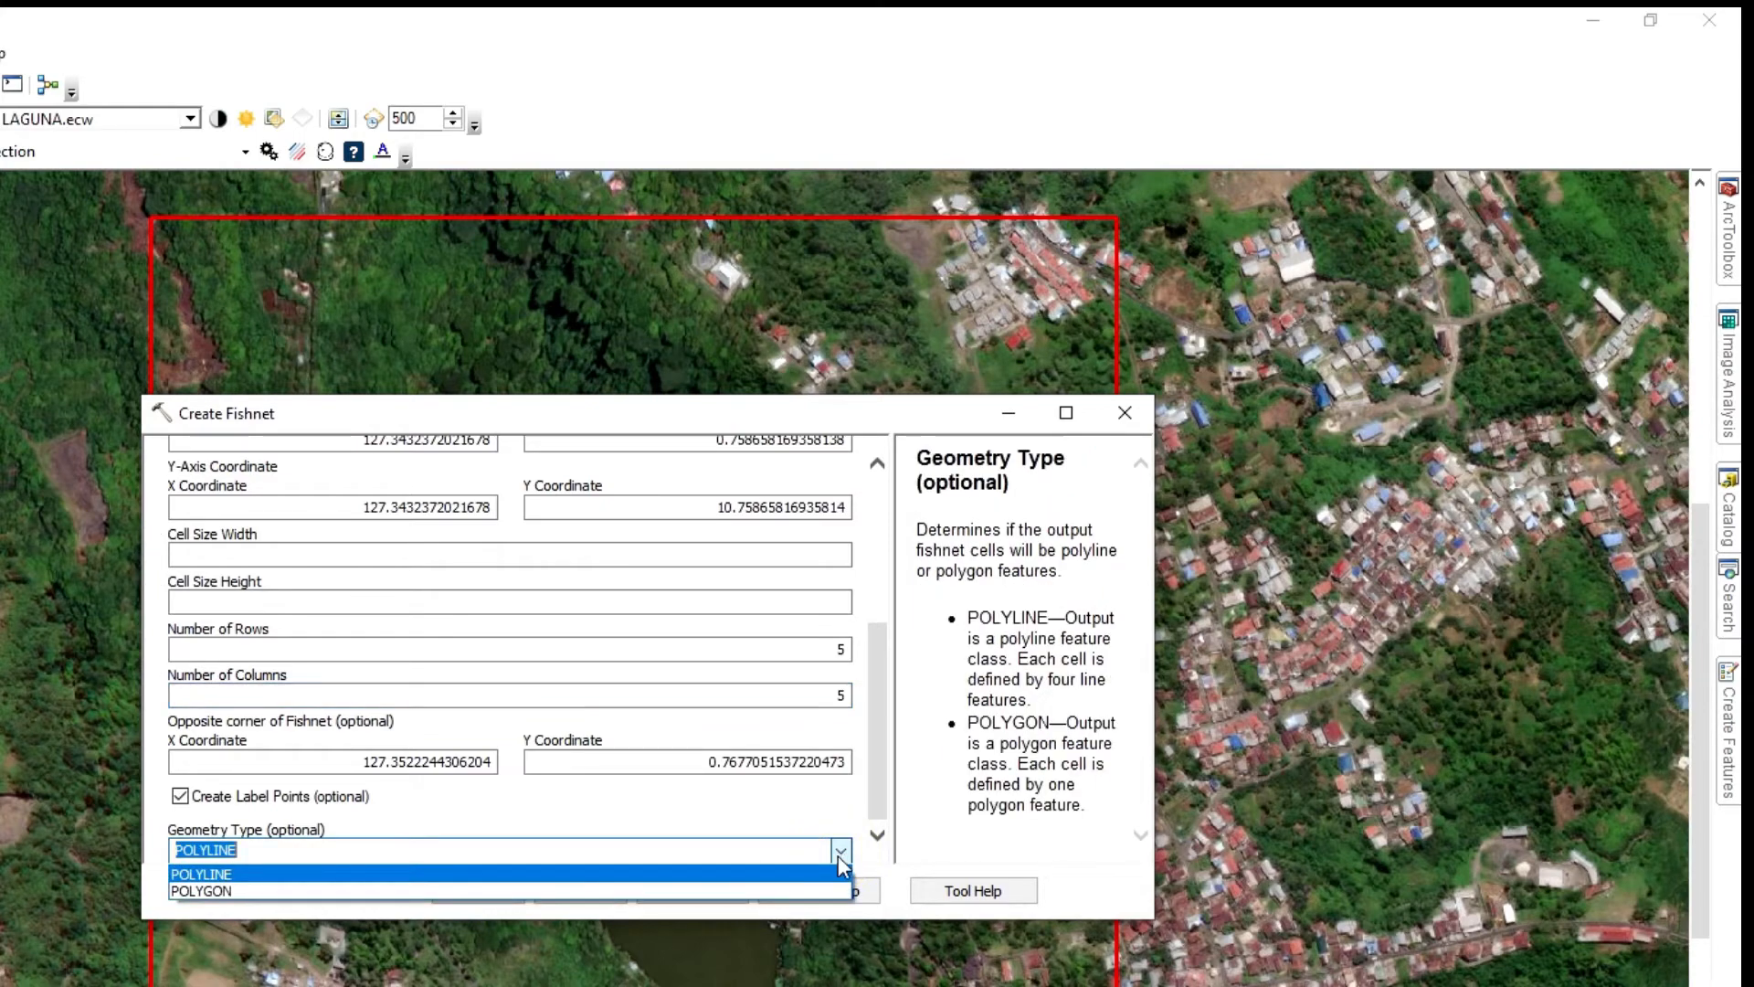
click(841, 853)
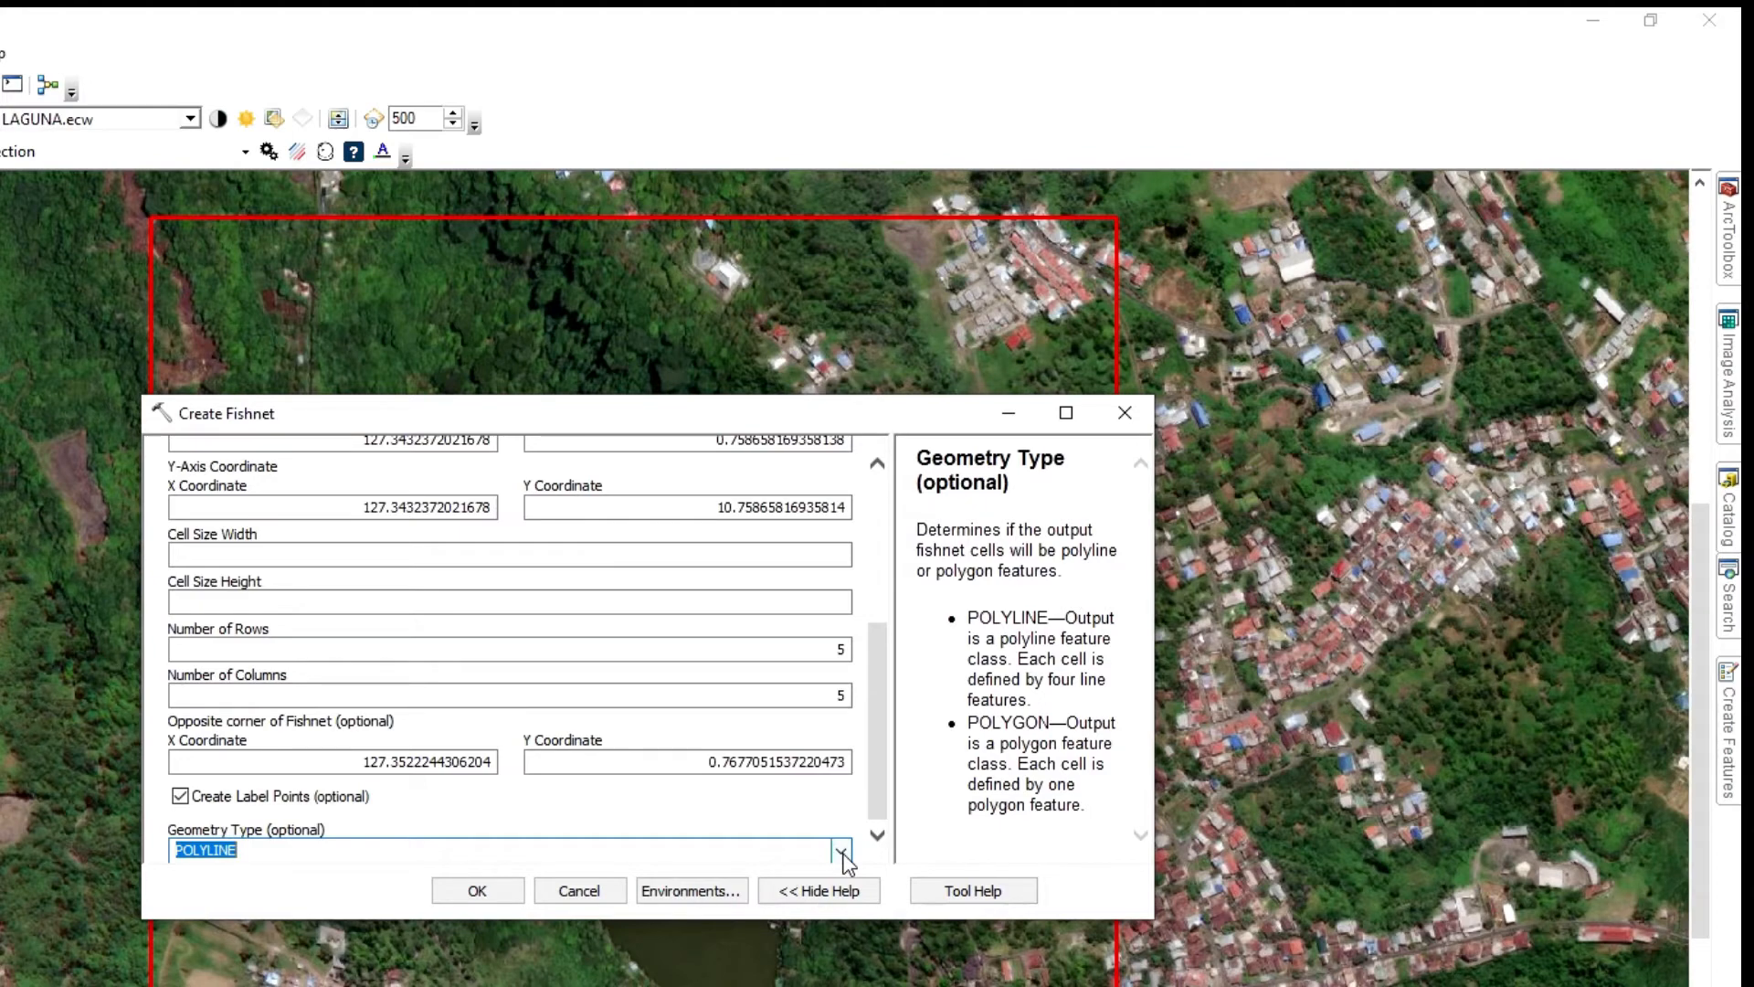
click(466, 891)
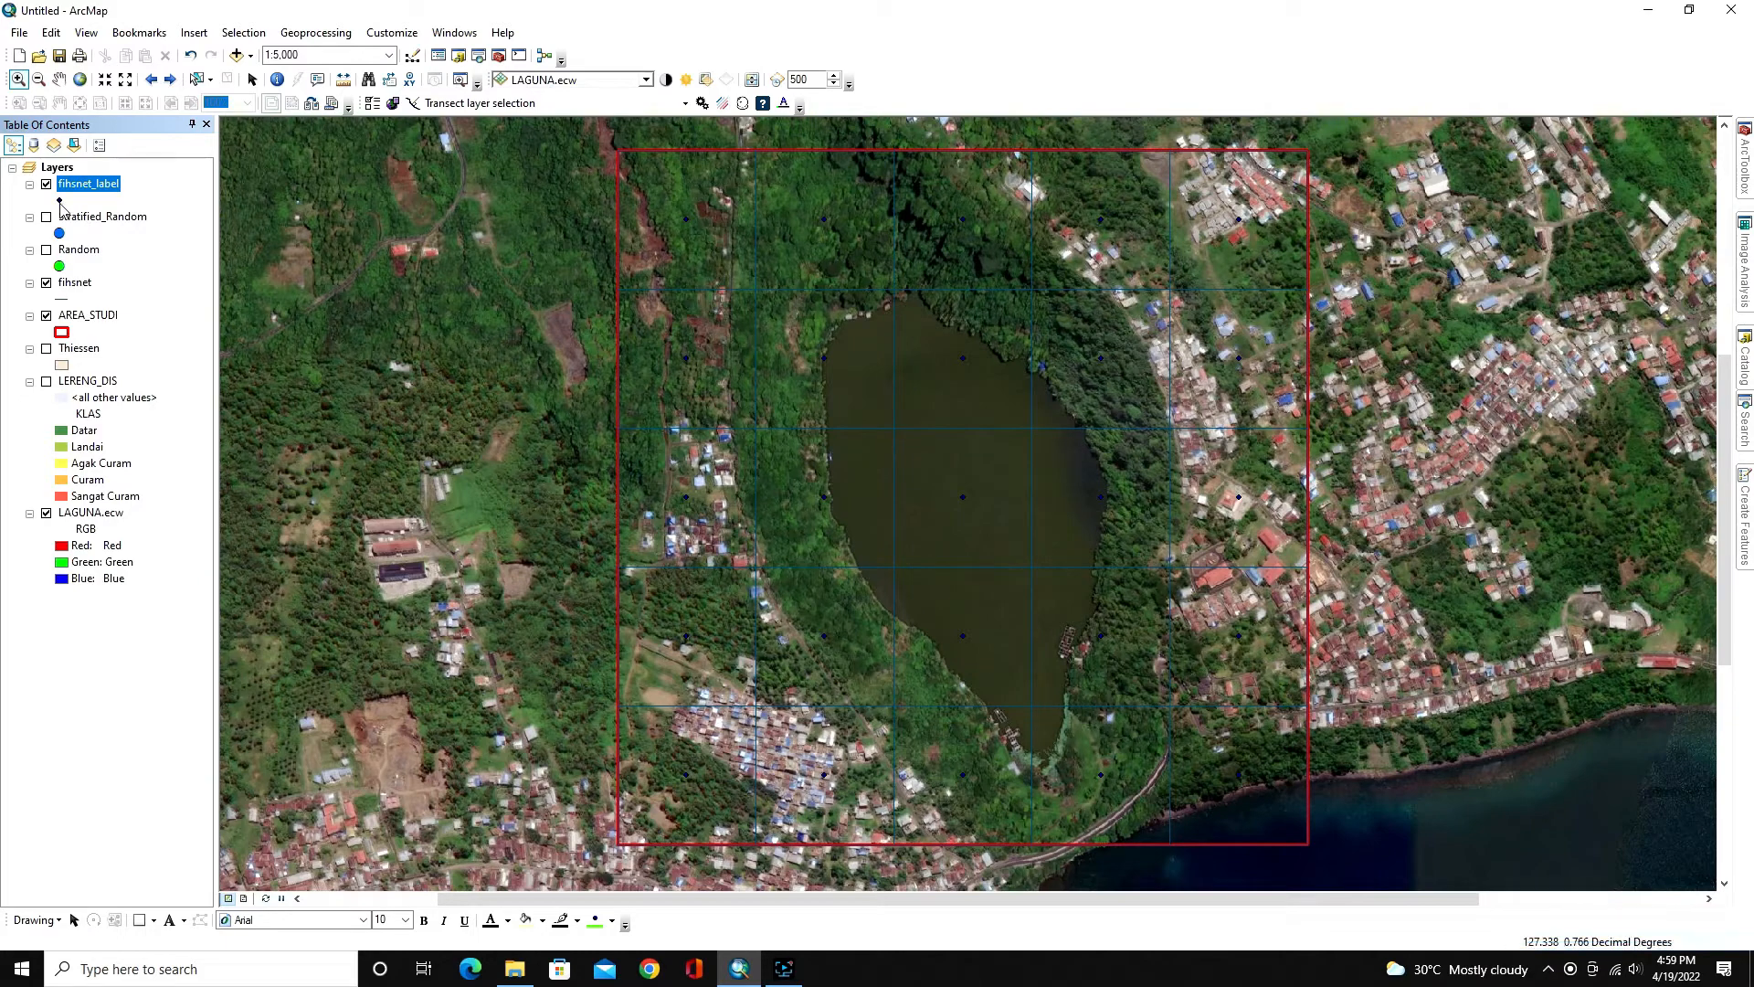
Symbolize the fihsnet_label points with the Circle 2 marker in yellow, slightly smaller than its default size.
click(61, 199)
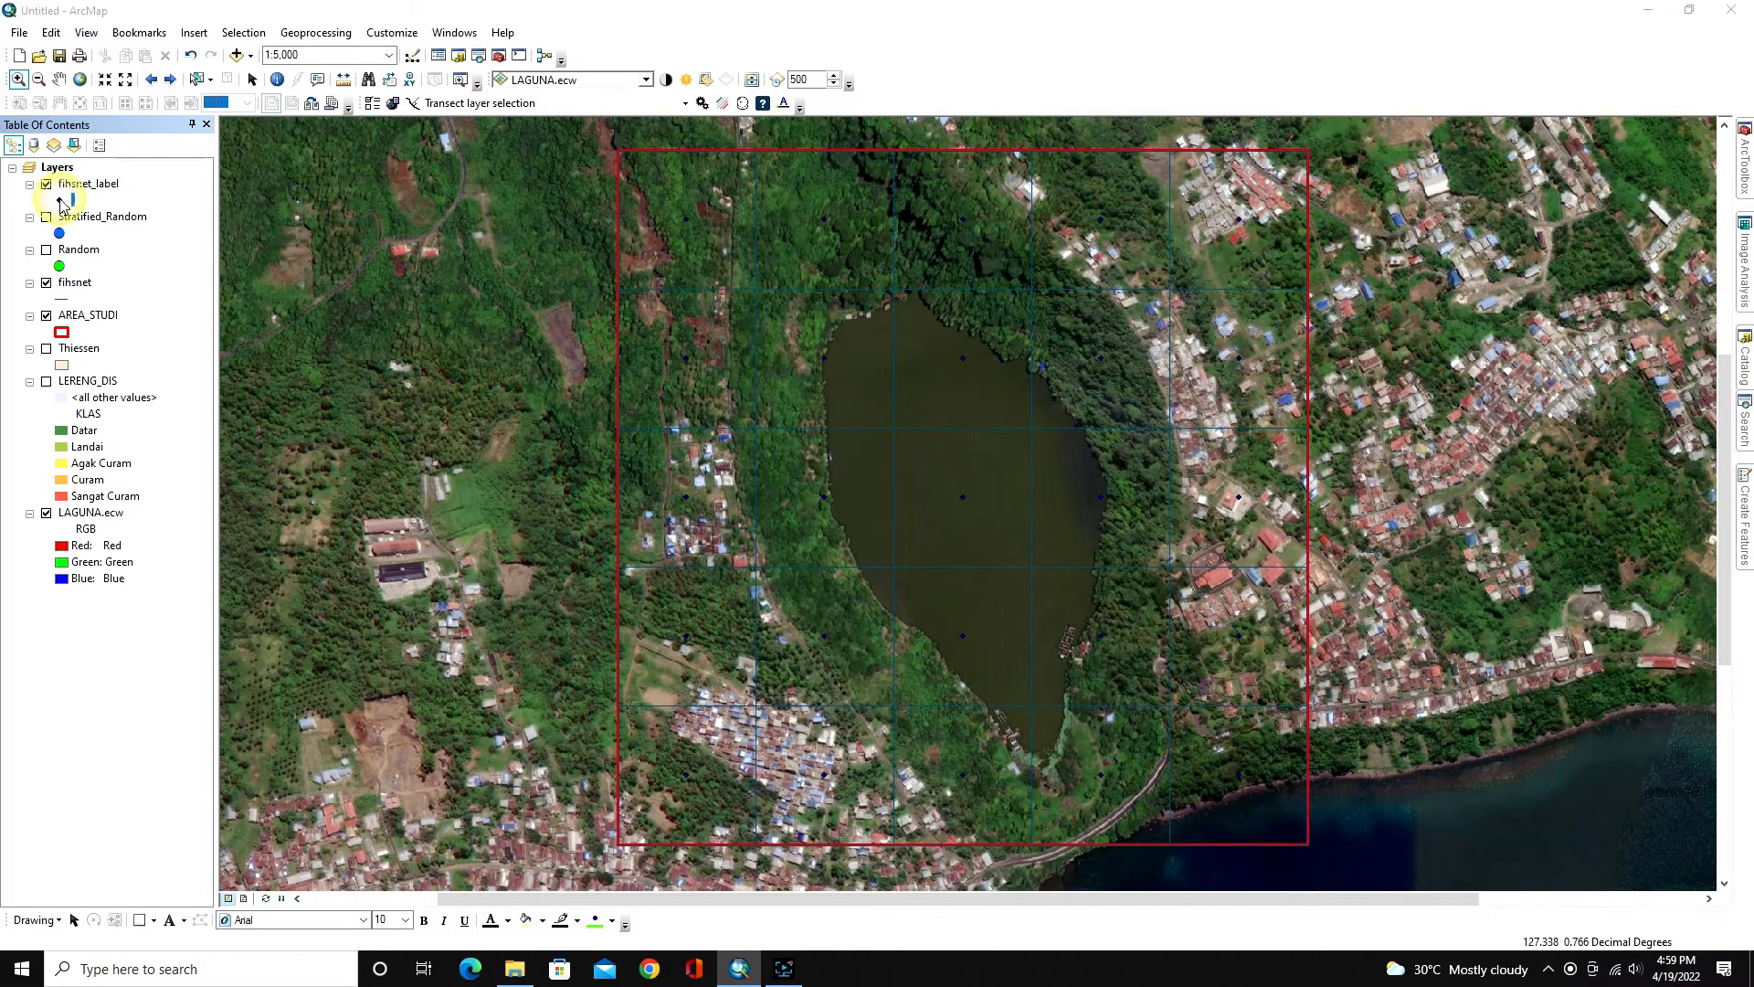
click(436, 517)
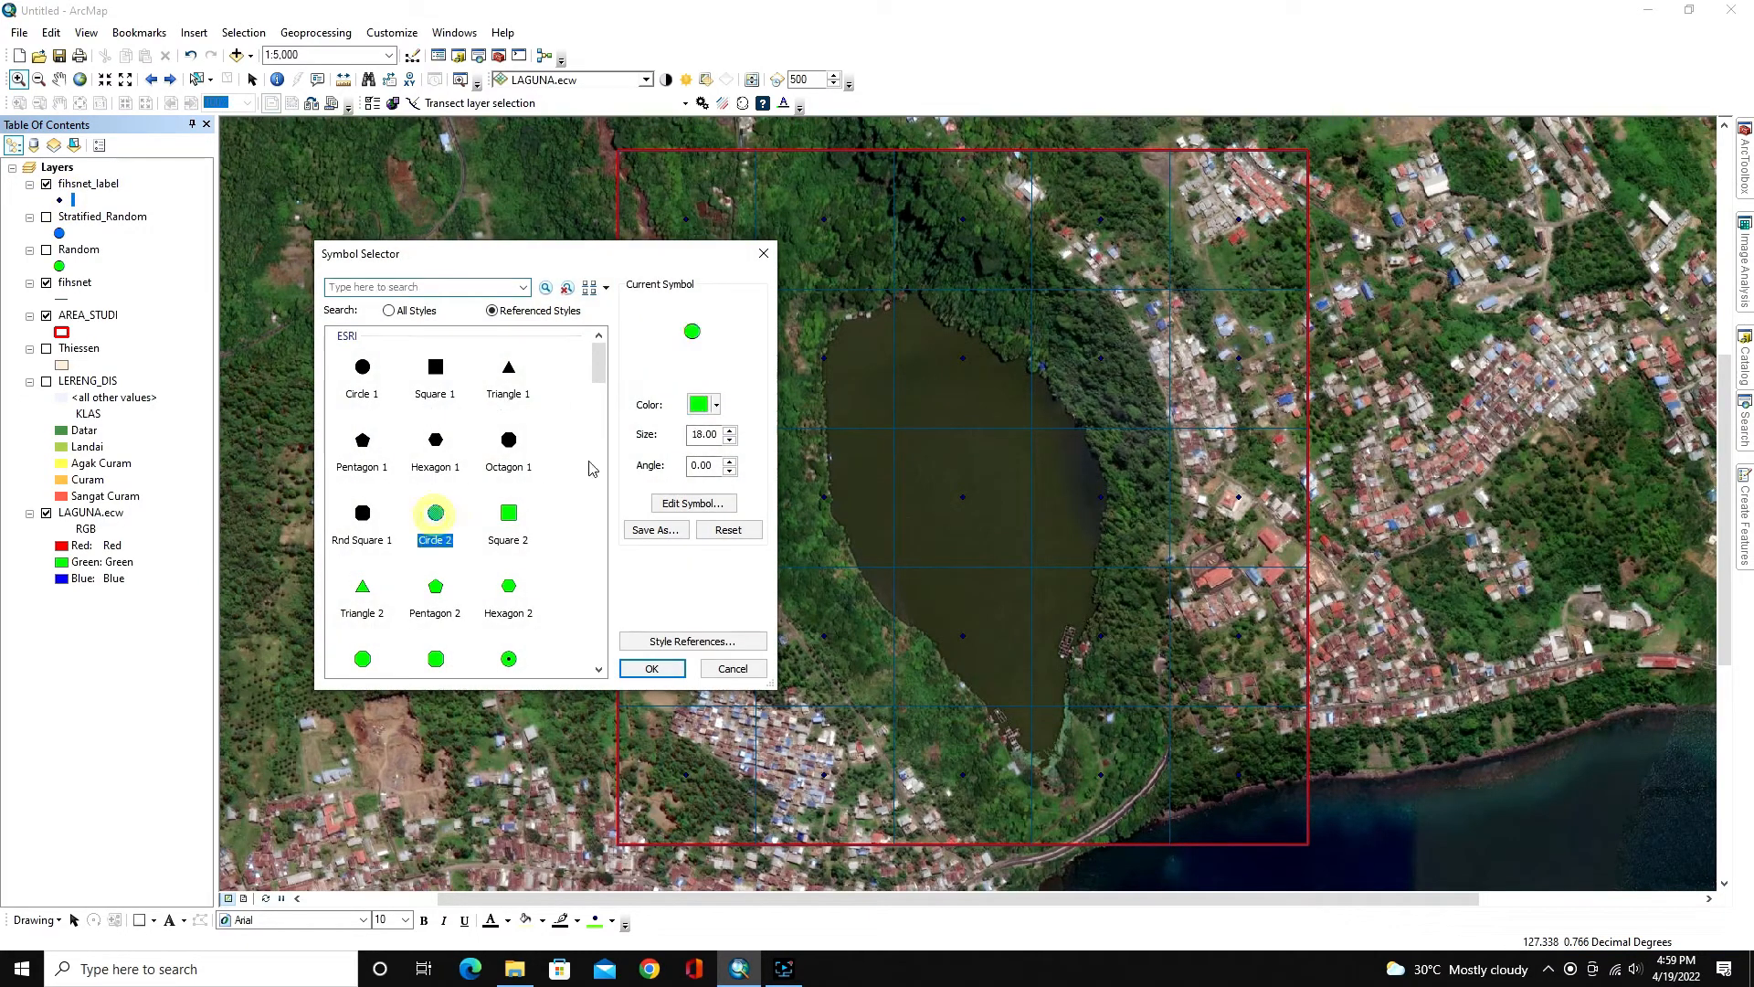
click(700, 404)
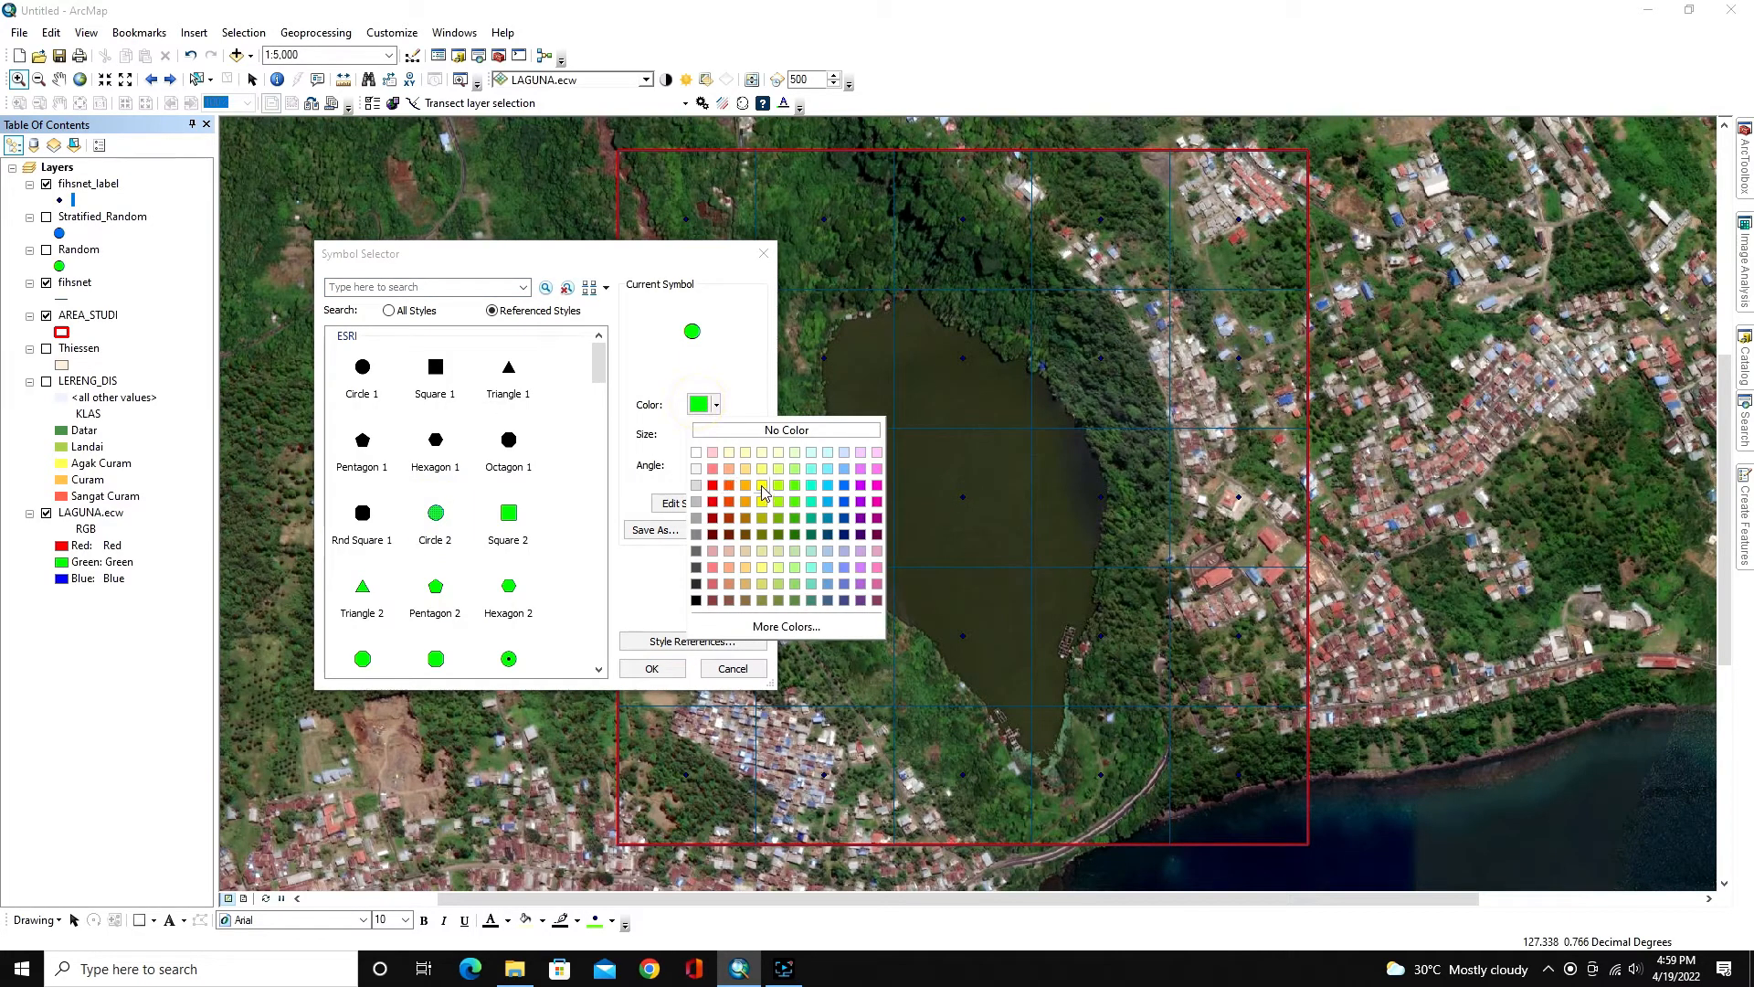
click(762, 485)
click(732, 445)
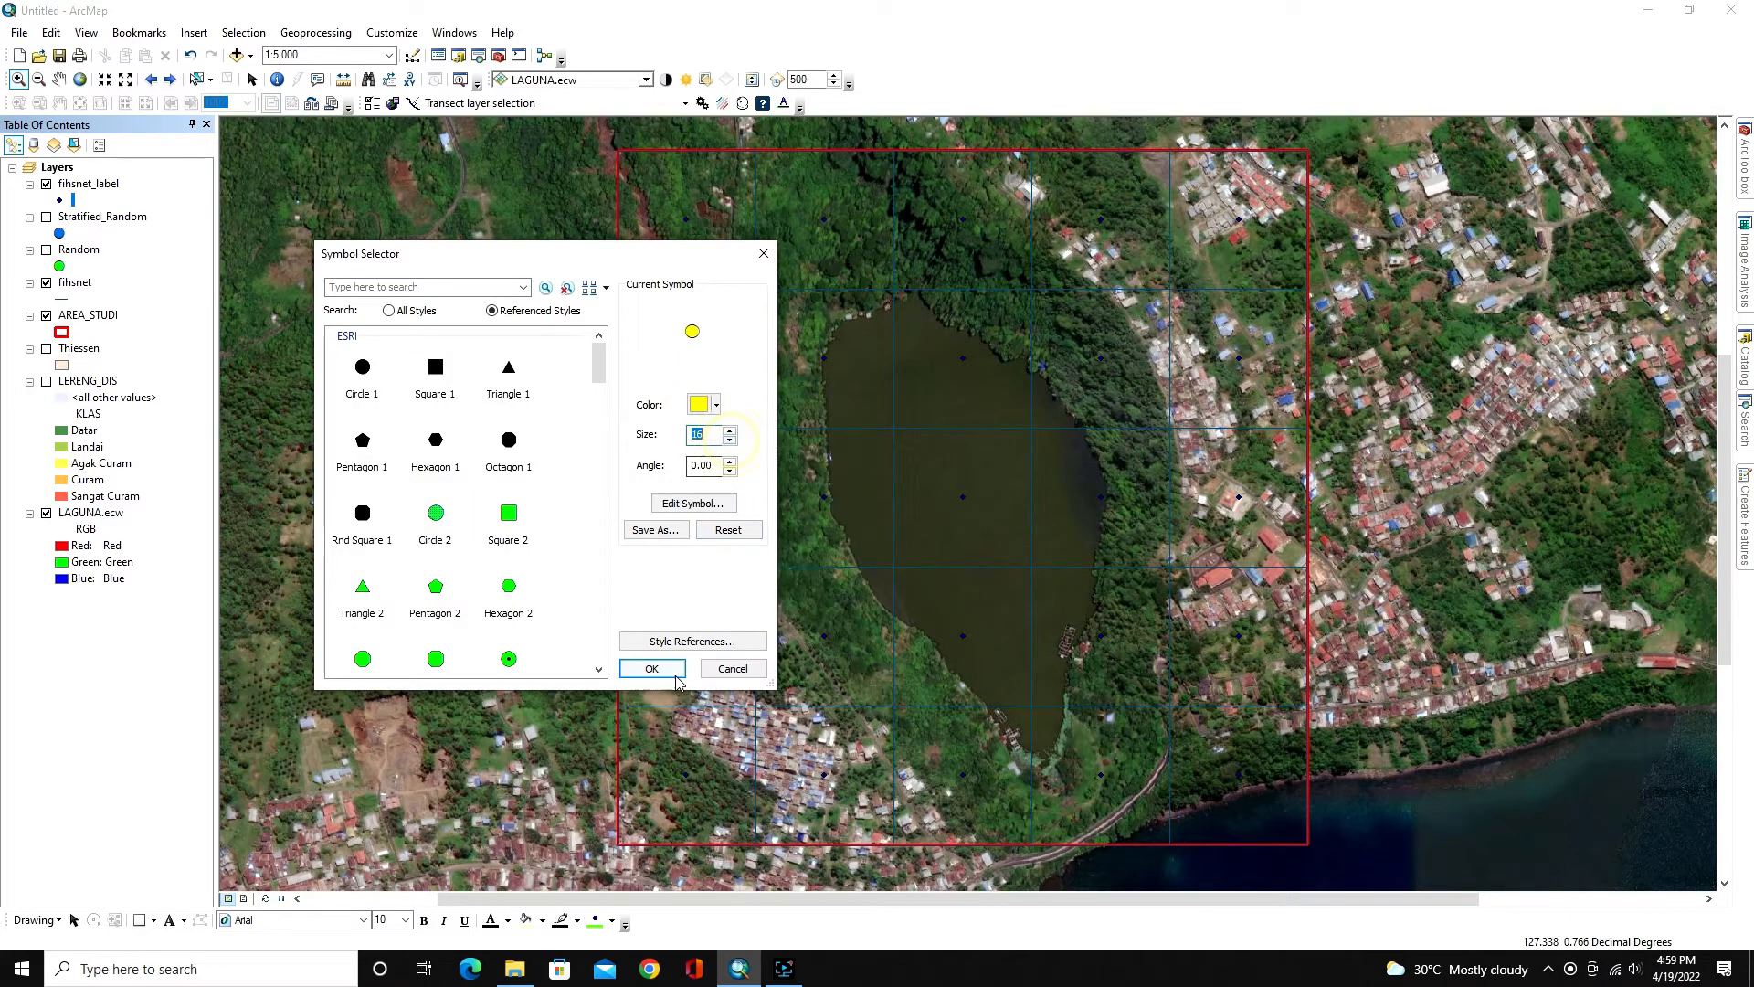
click(651, 669)
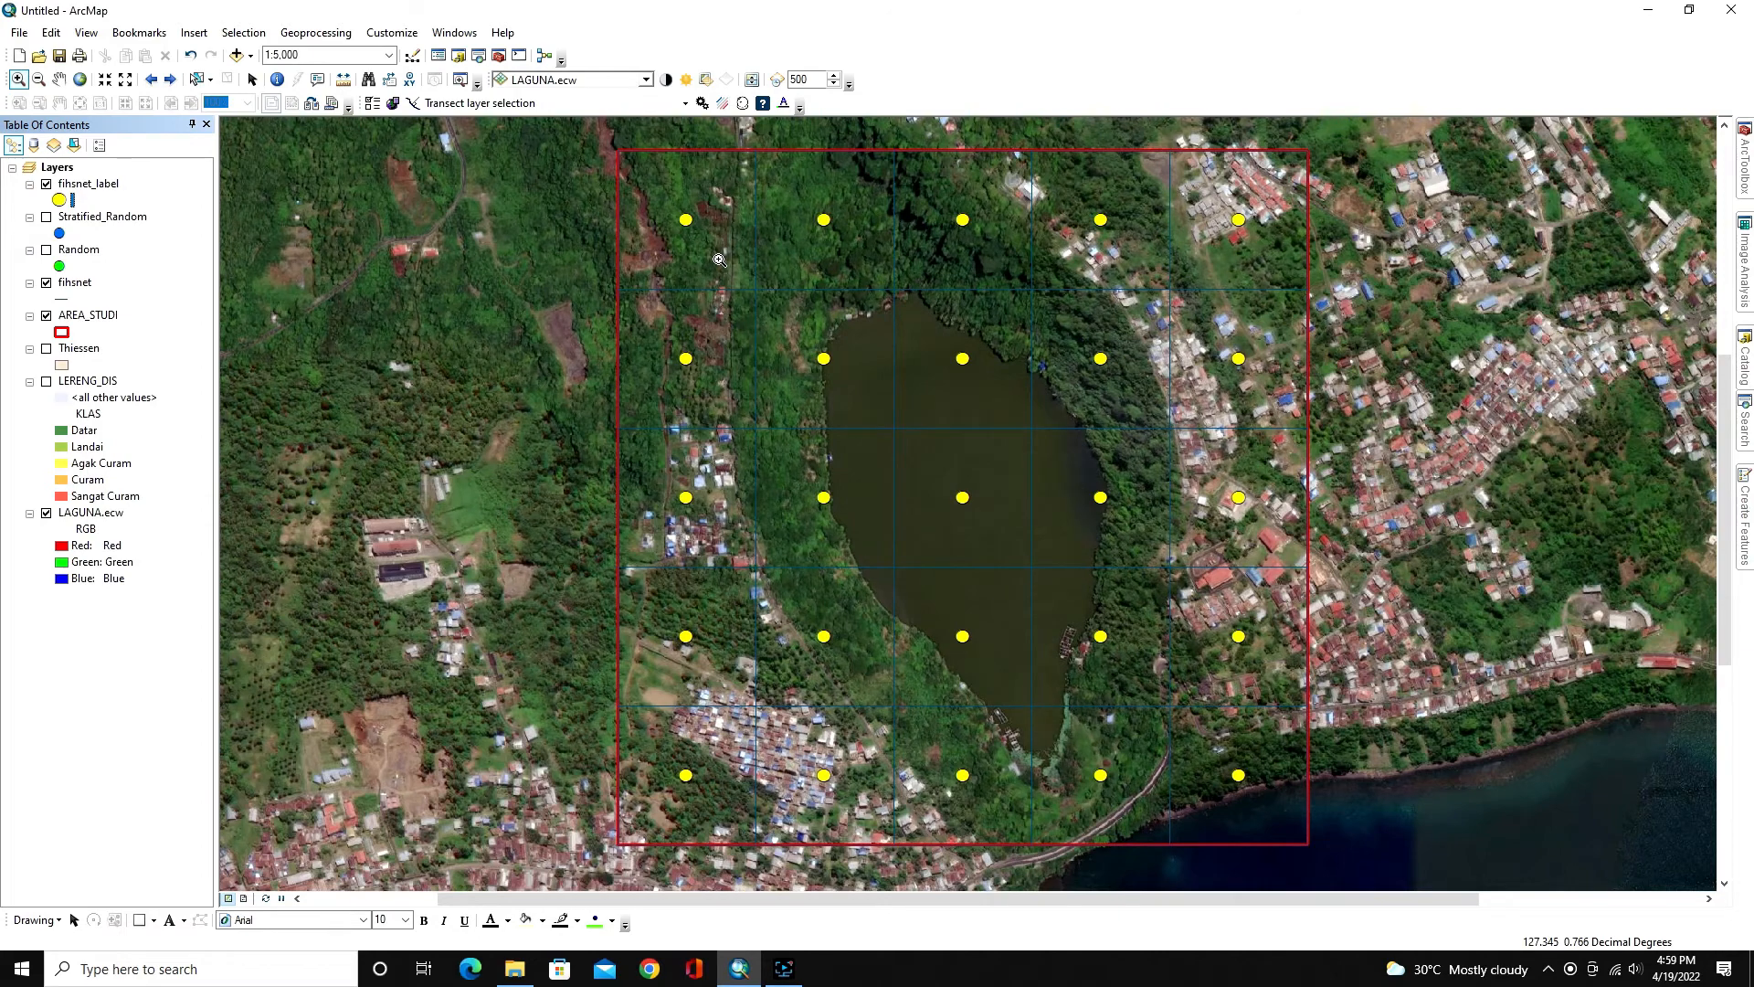
Change the line colour of the fihsnet grid layer to yellow.
click(62, 299)
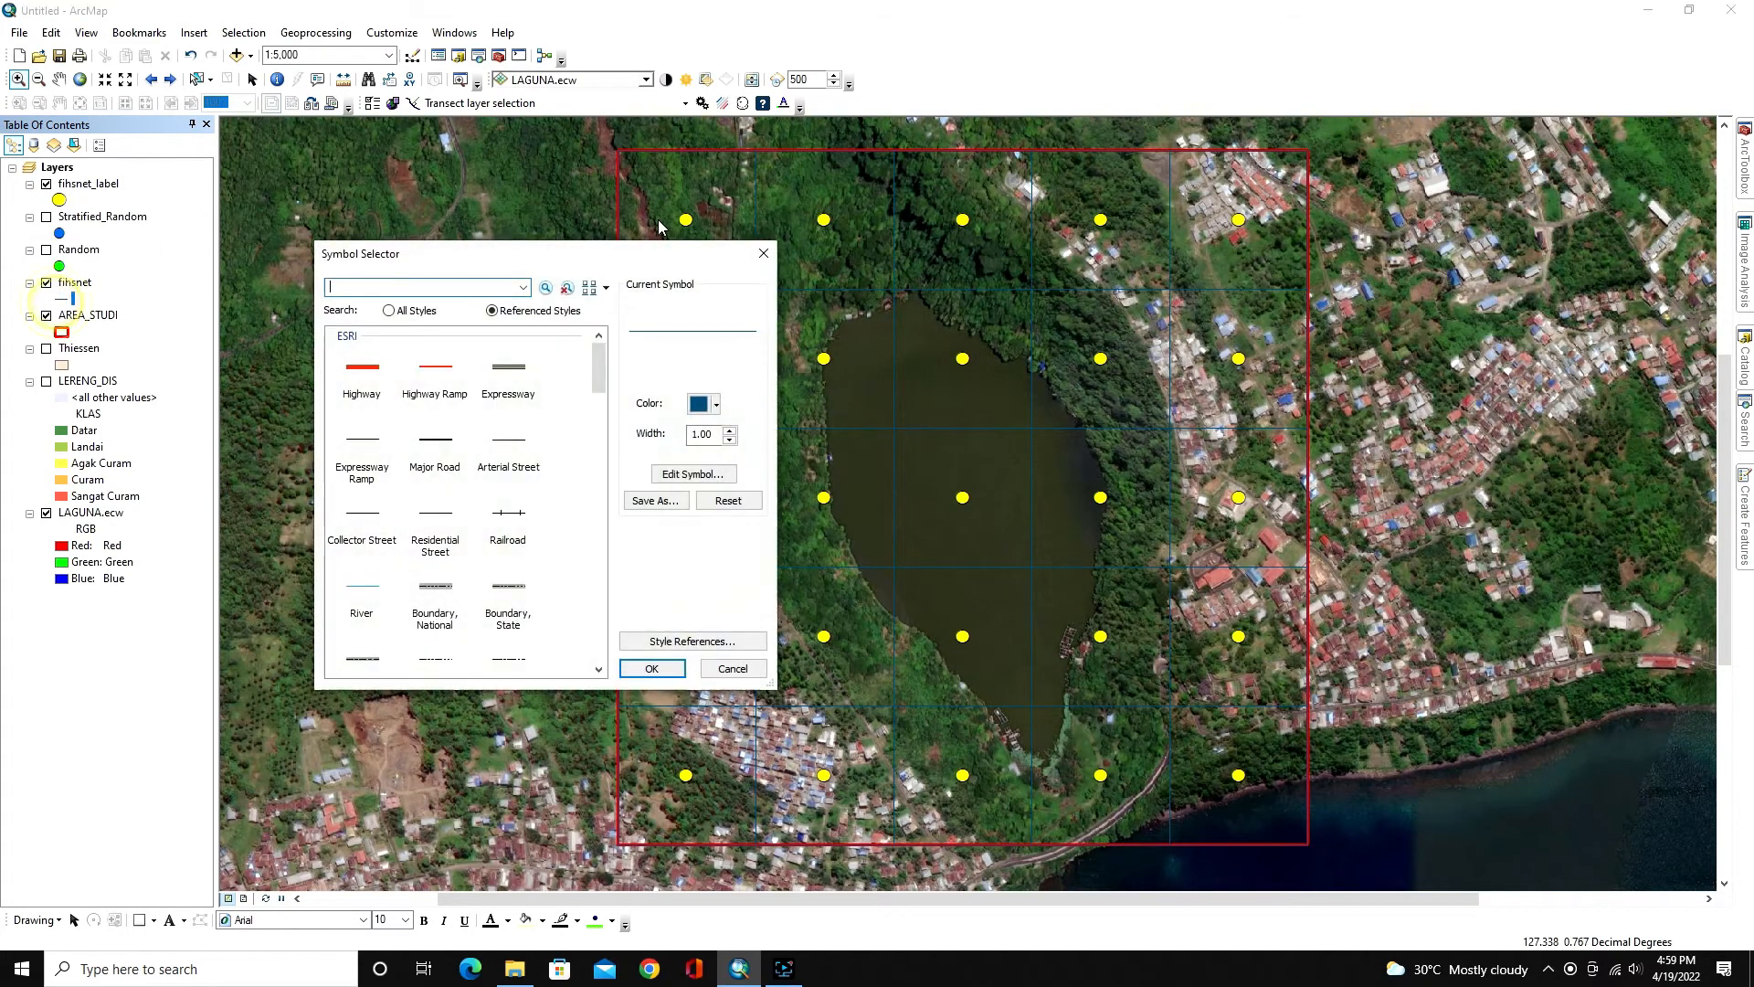
click(699, 404)
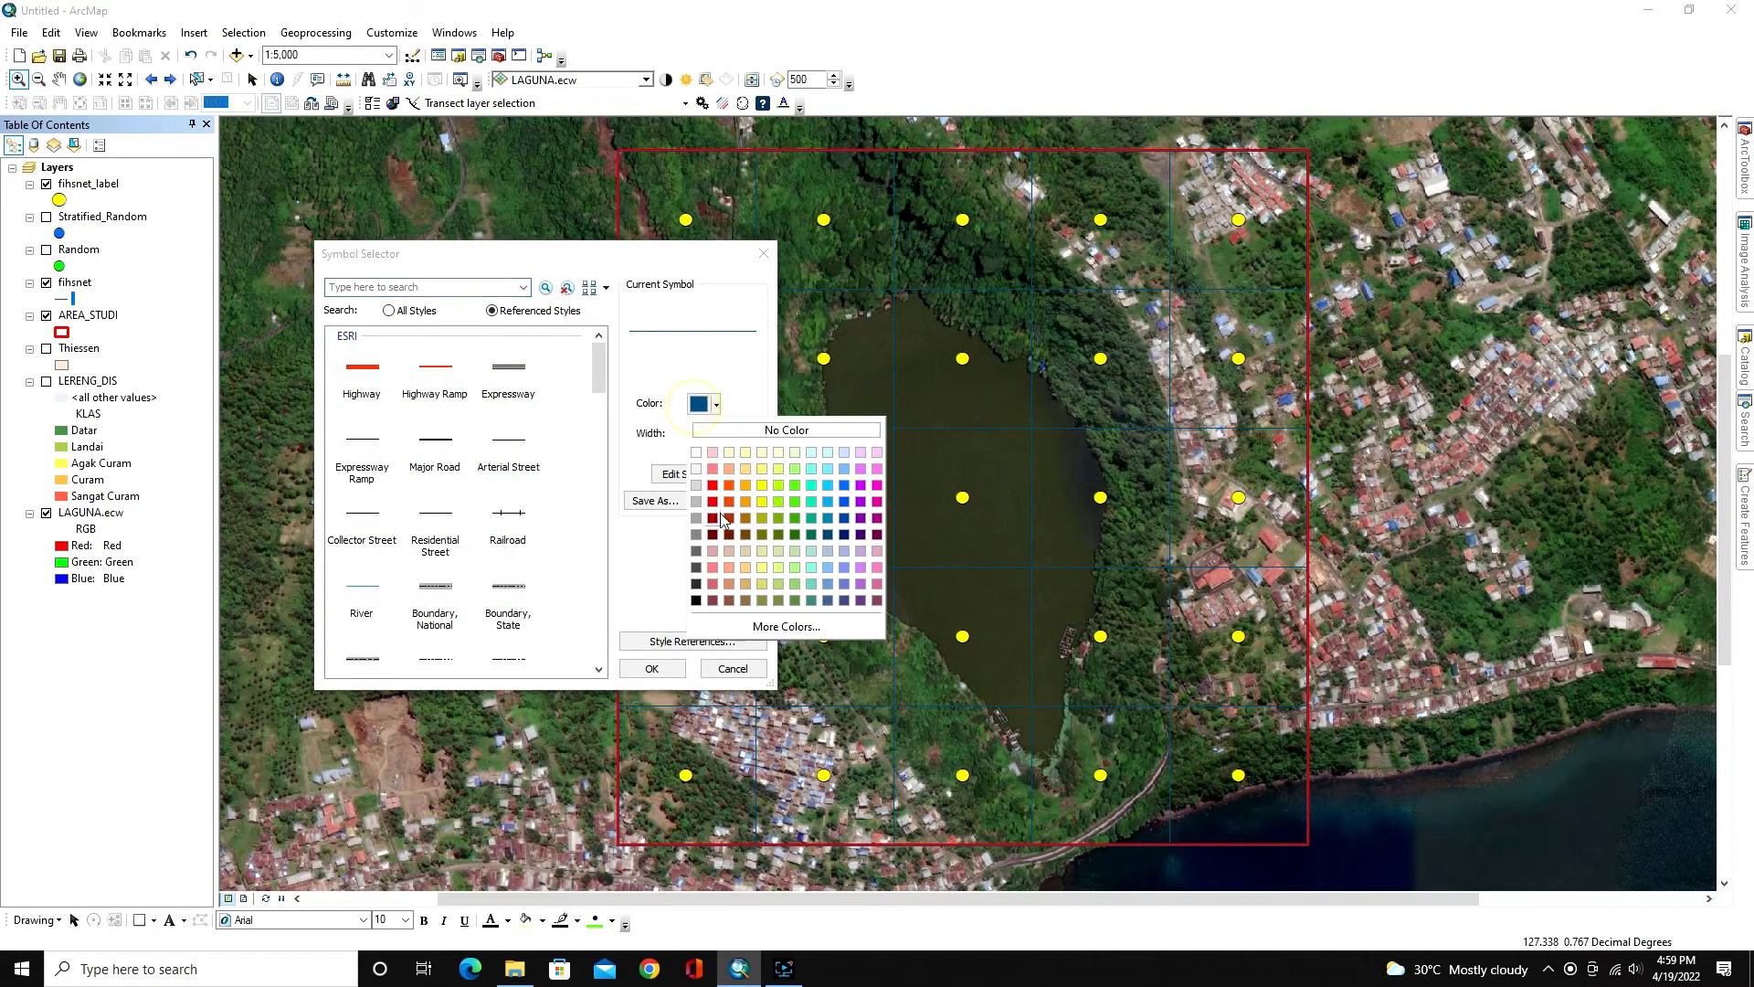
click(762, 485)
click(651, 668)
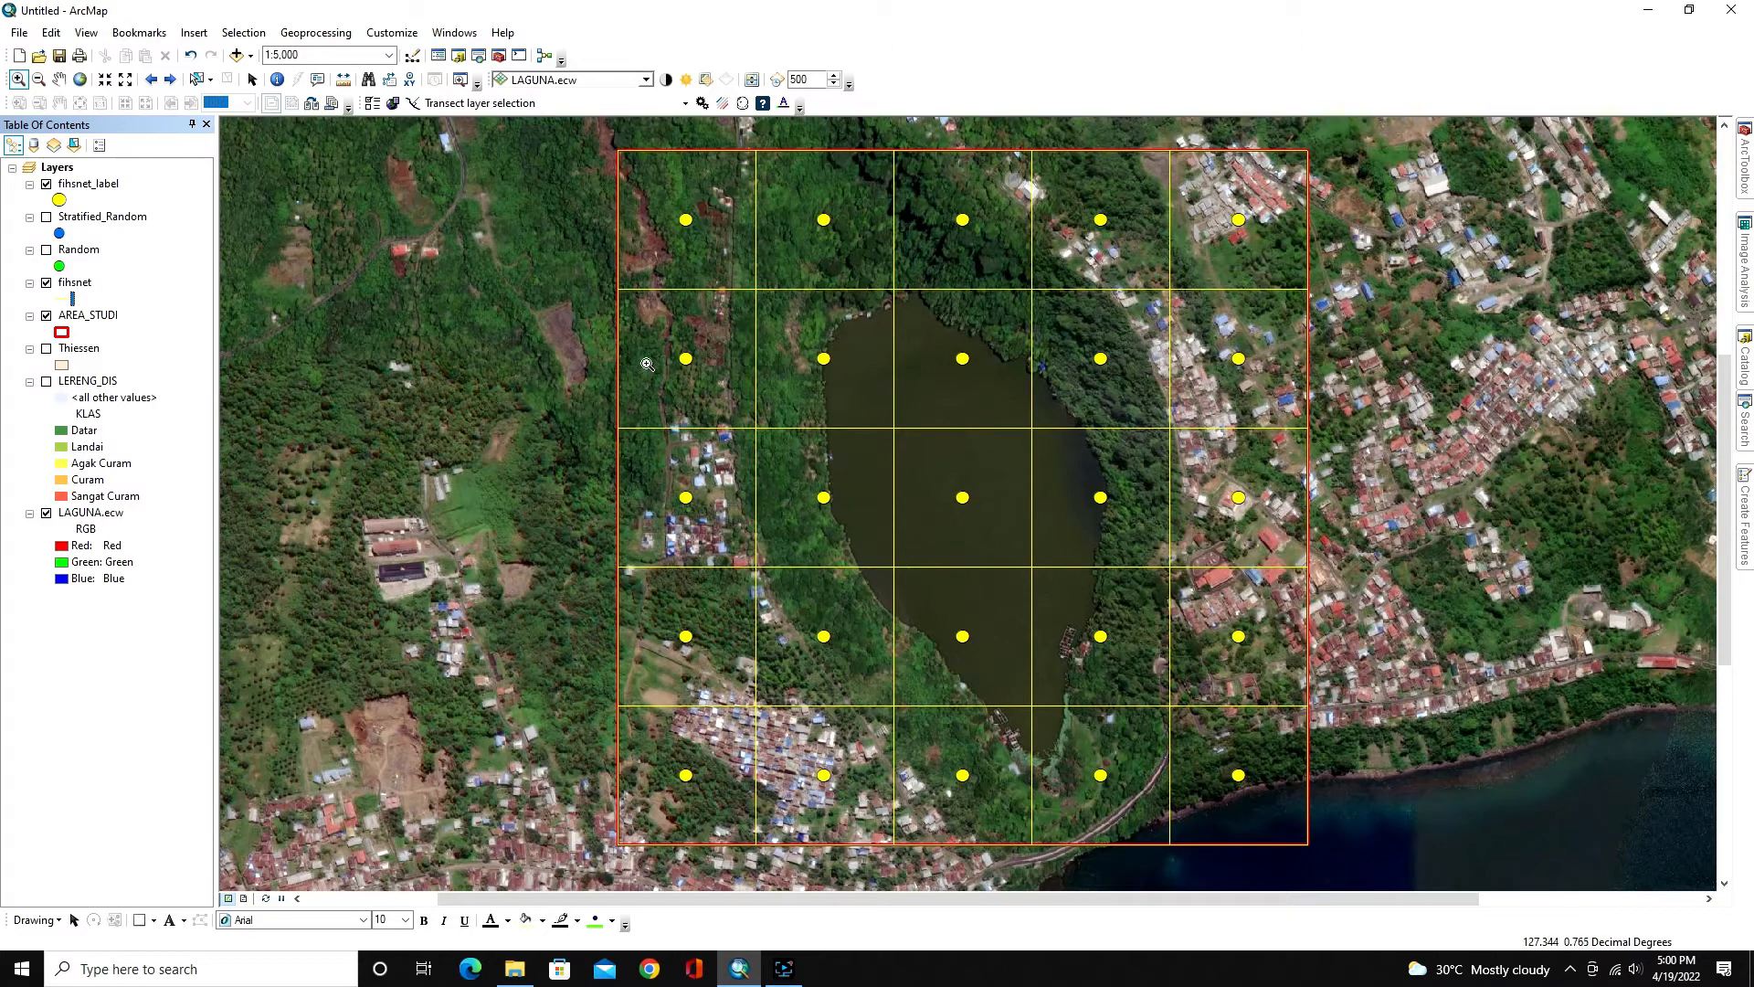
Hide the fihsnet_label and fihsnet layers and display the LERENG_DIS slope layer.
click(45, 183)
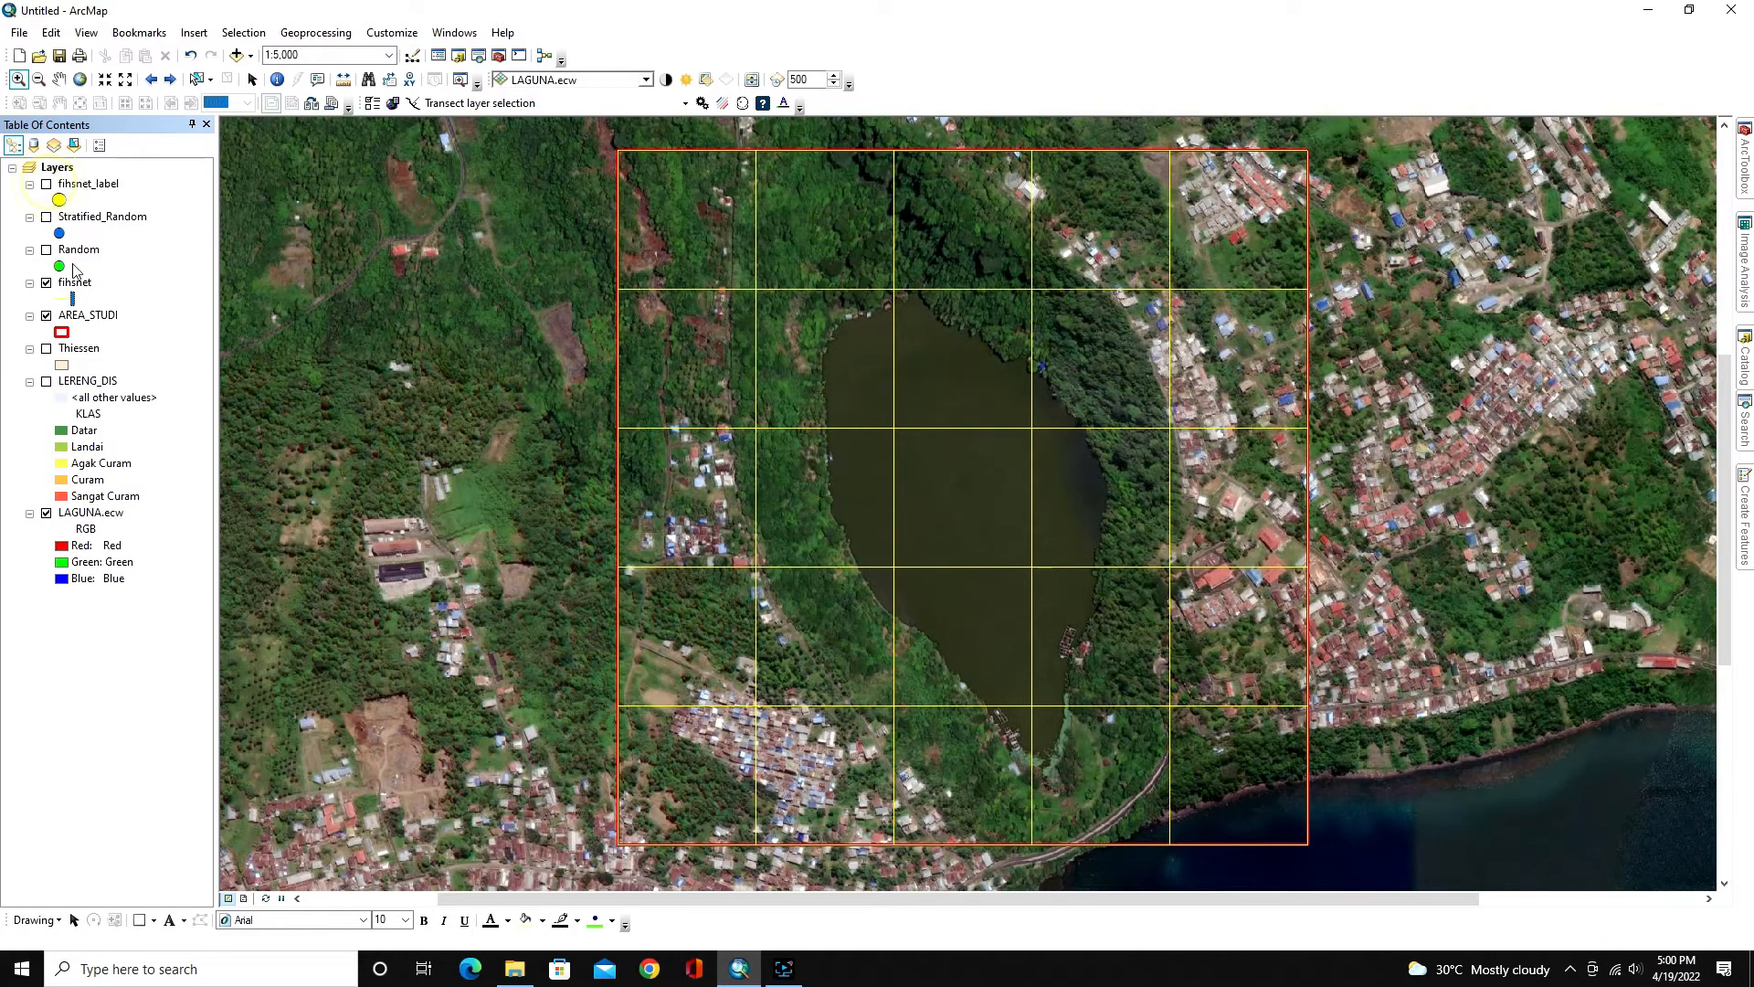
click(46, 381)
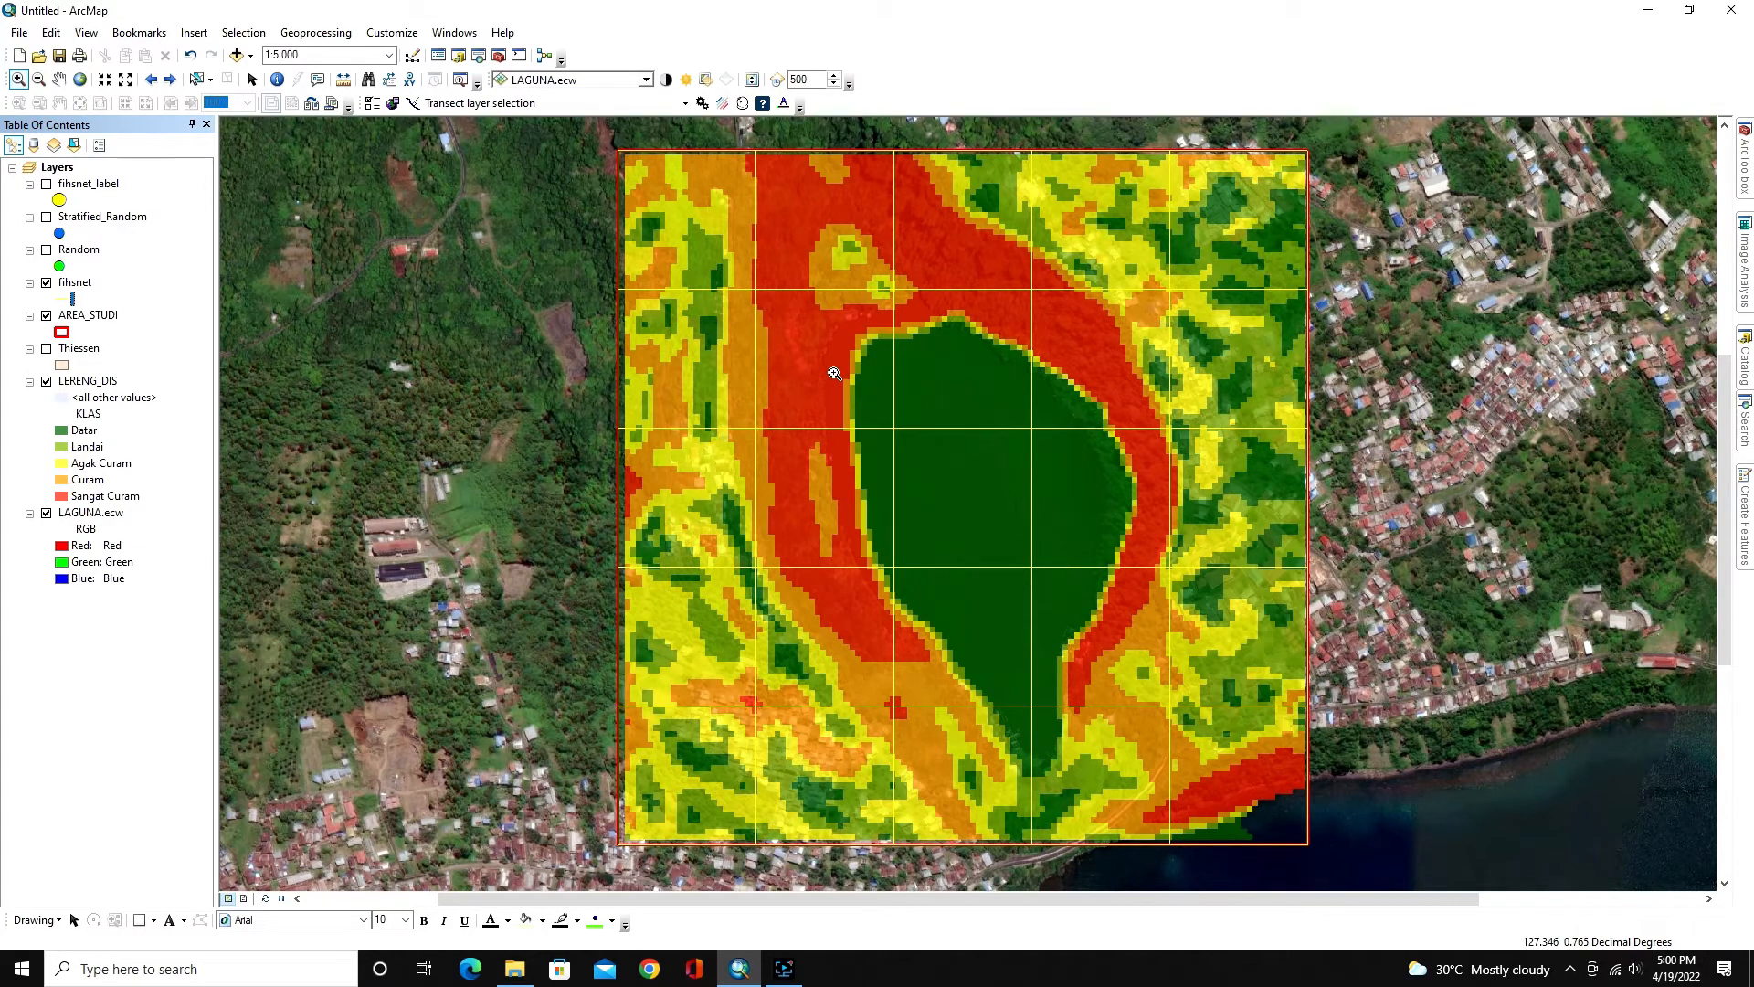
click(47, 282)
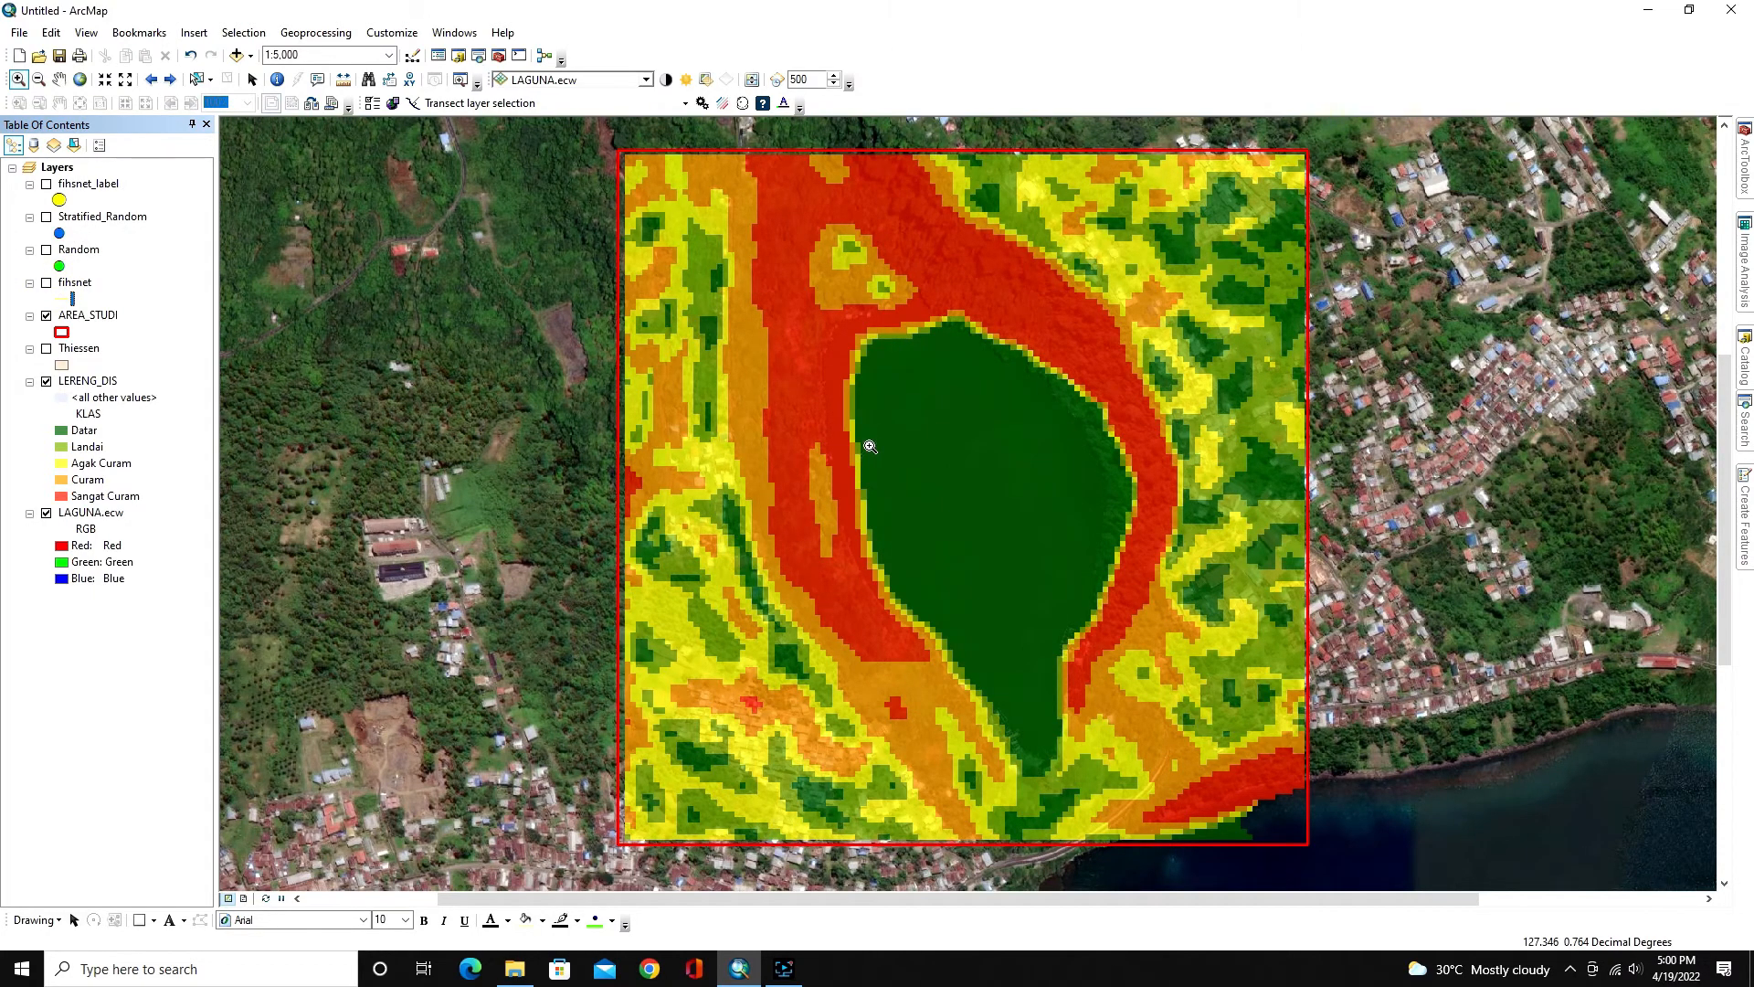
Search the tools for "create random point" and open the Create Random Points tool.
click(1745, 441)
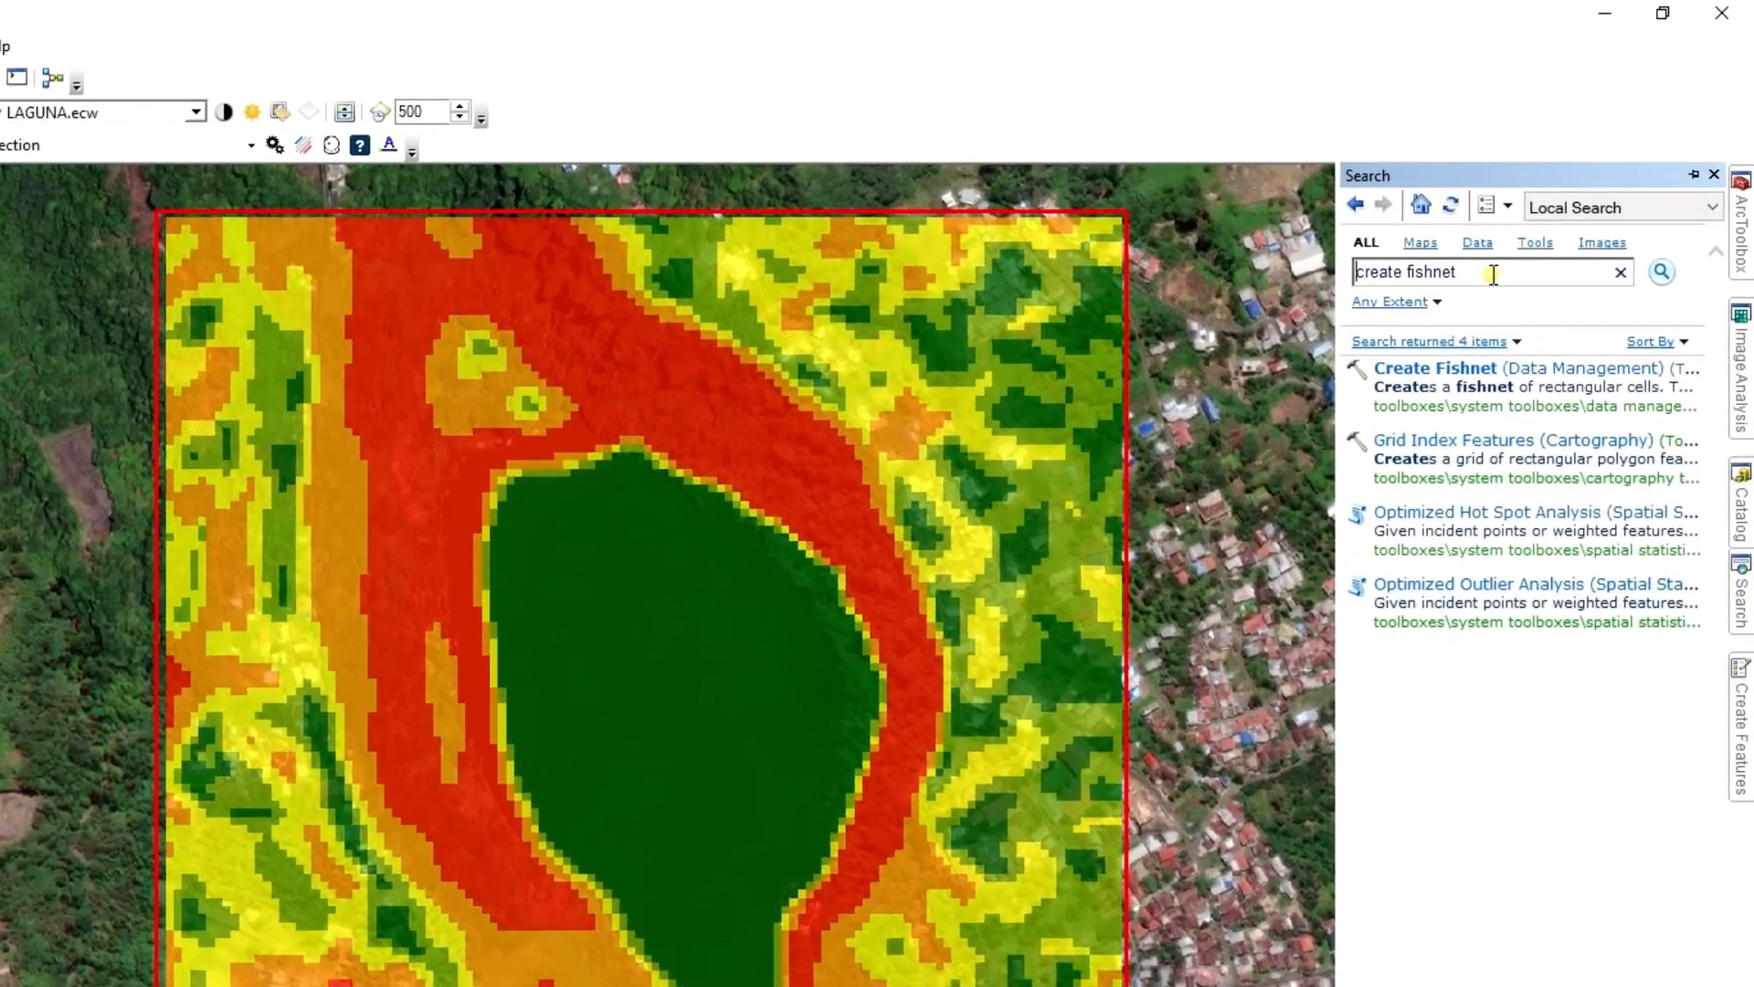
drag(1560, 204, 1365, 201)
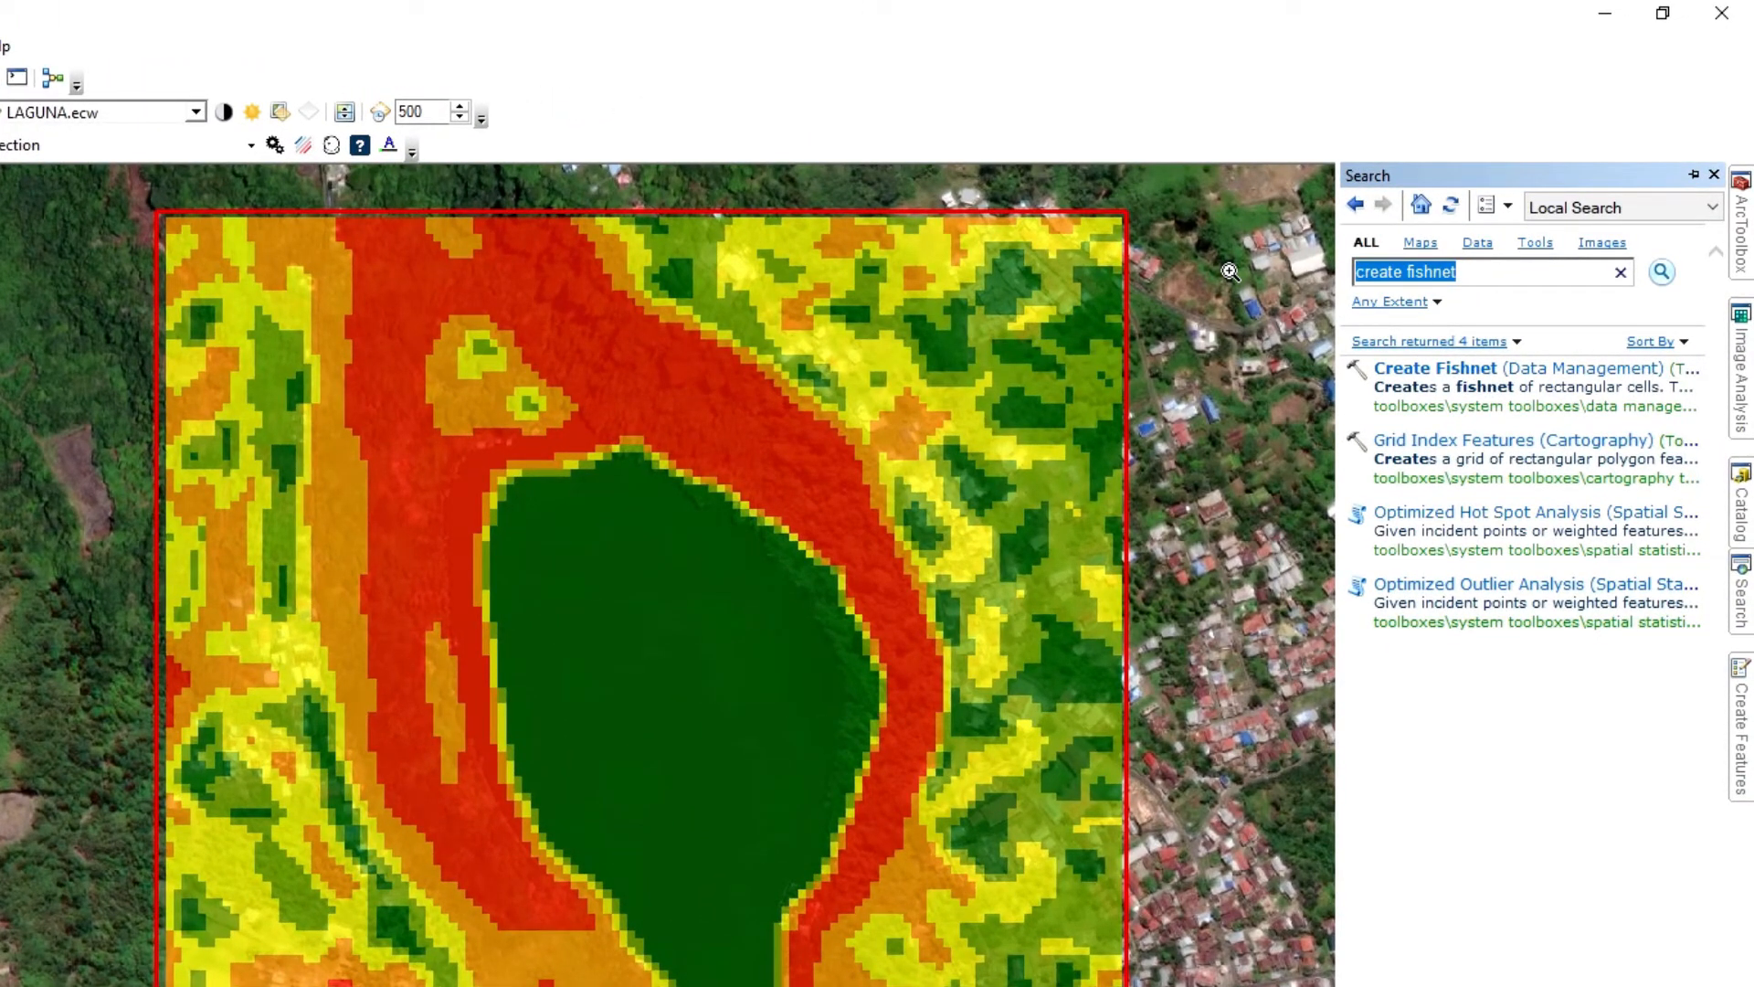
text(create rando)
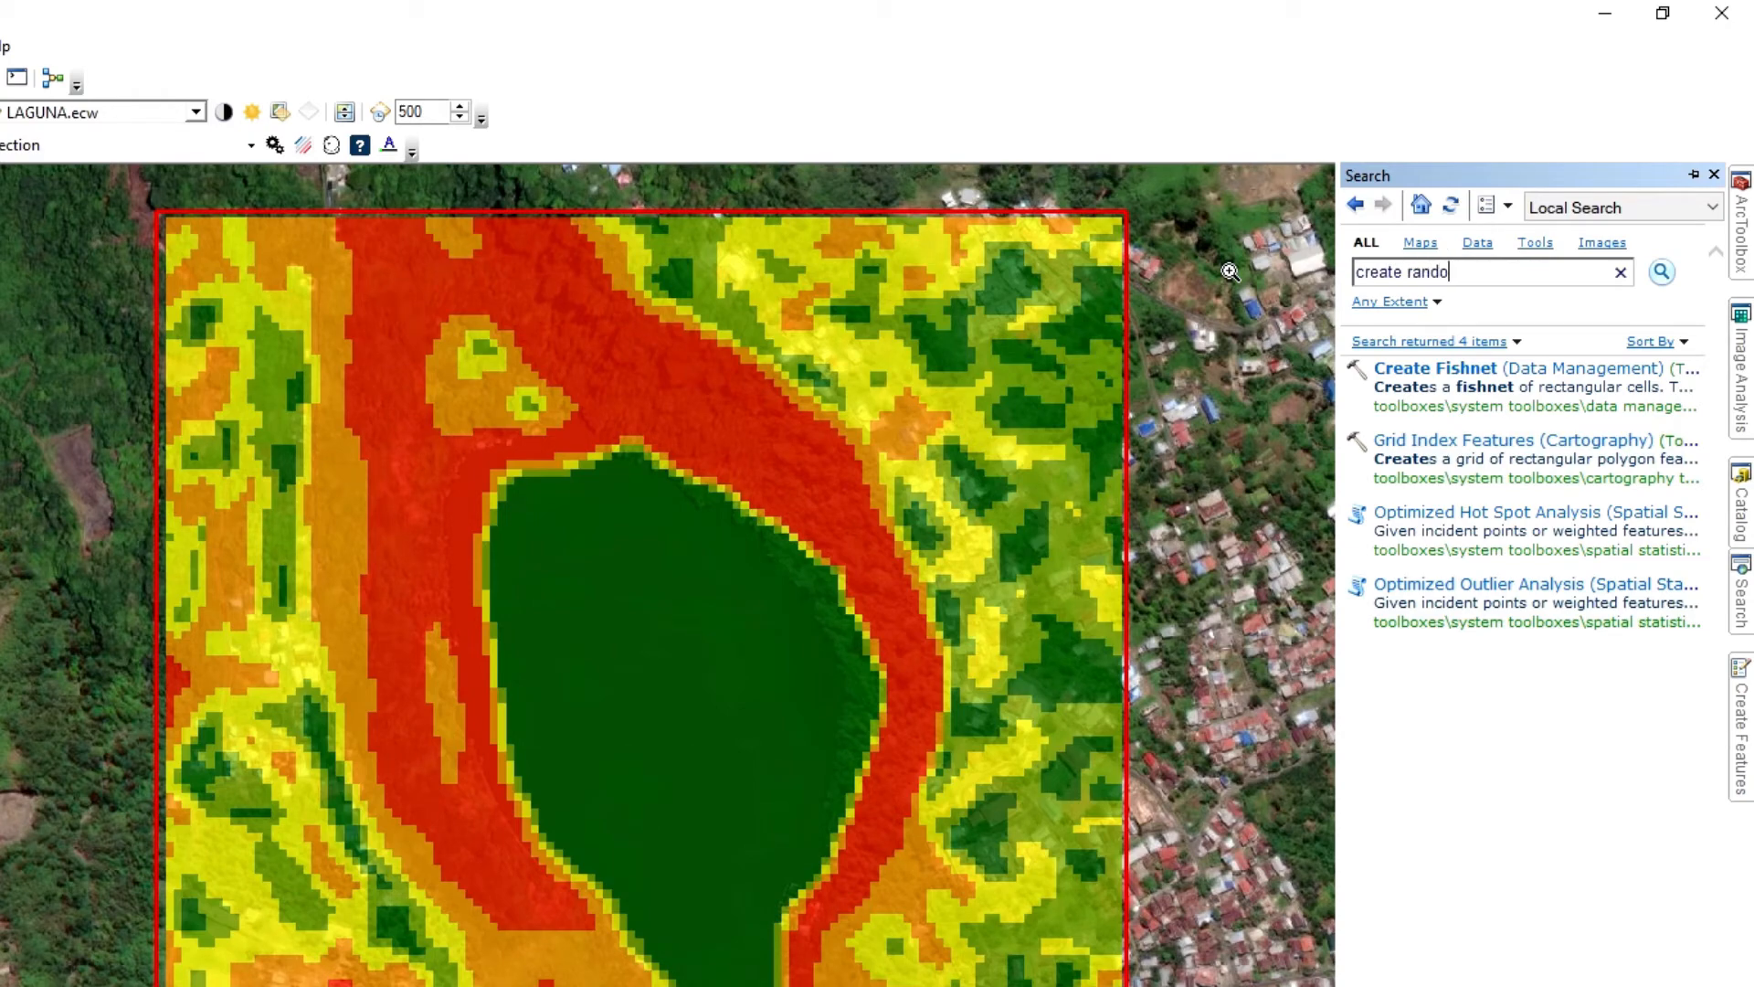
text(m point)
click(1661, 272)
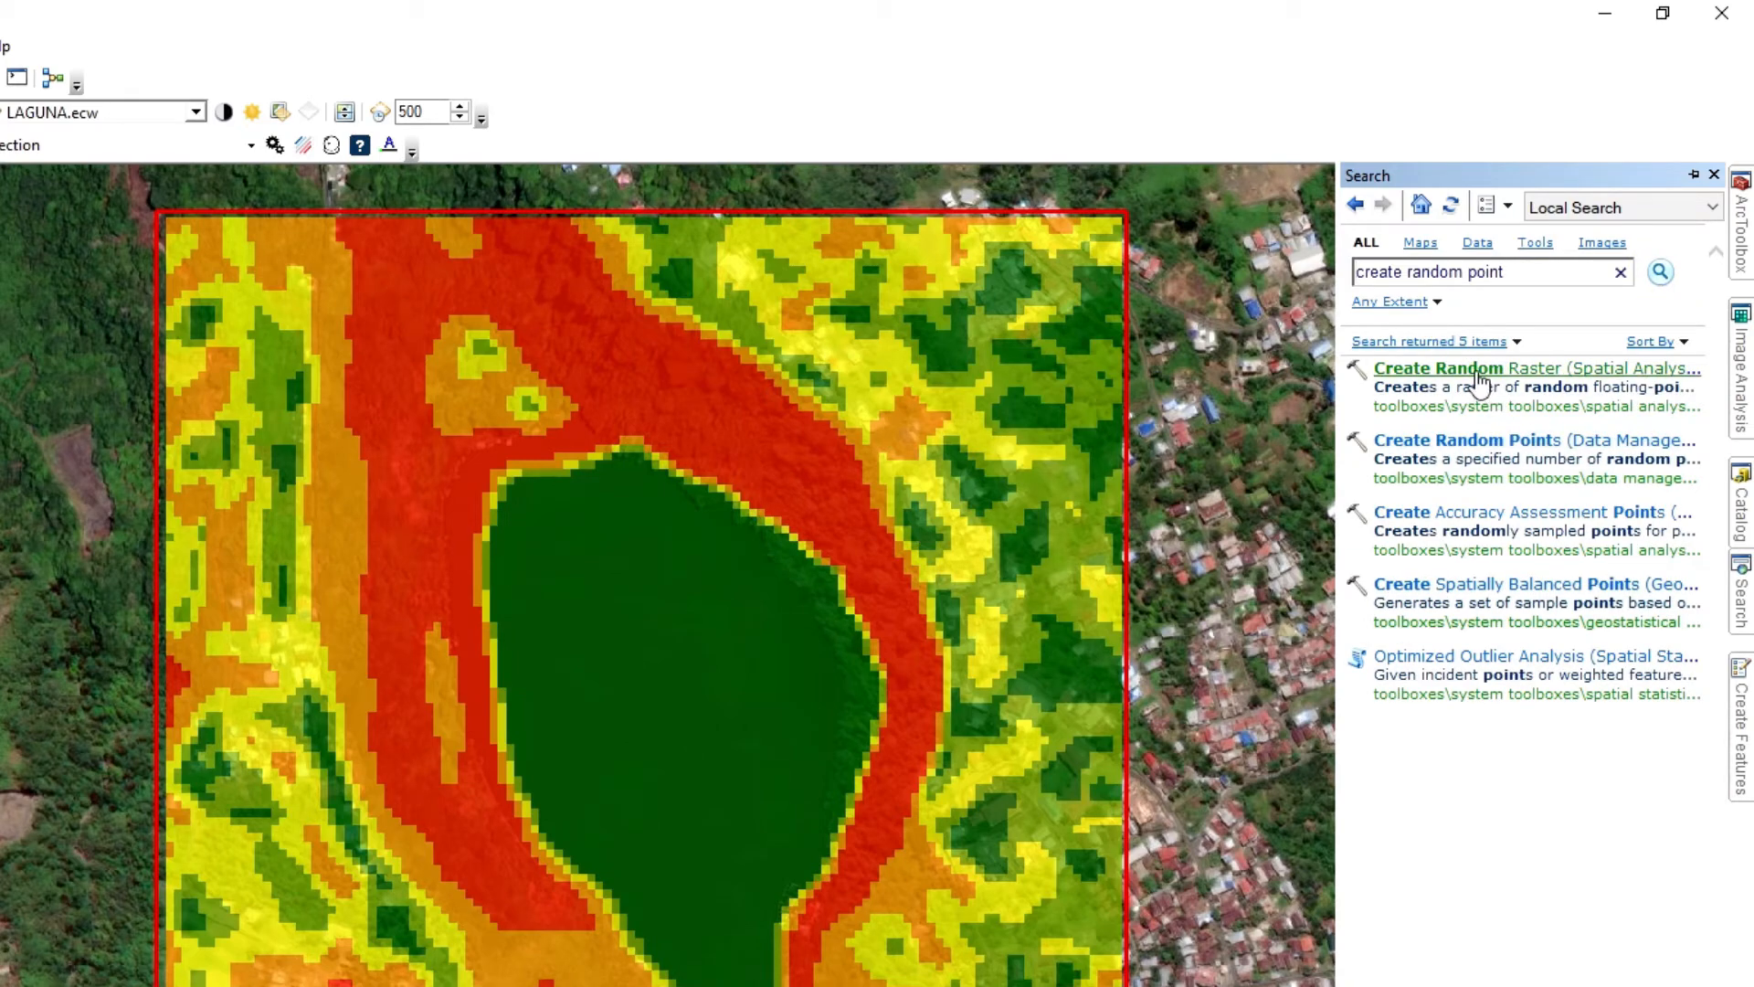
click(1471, 439)
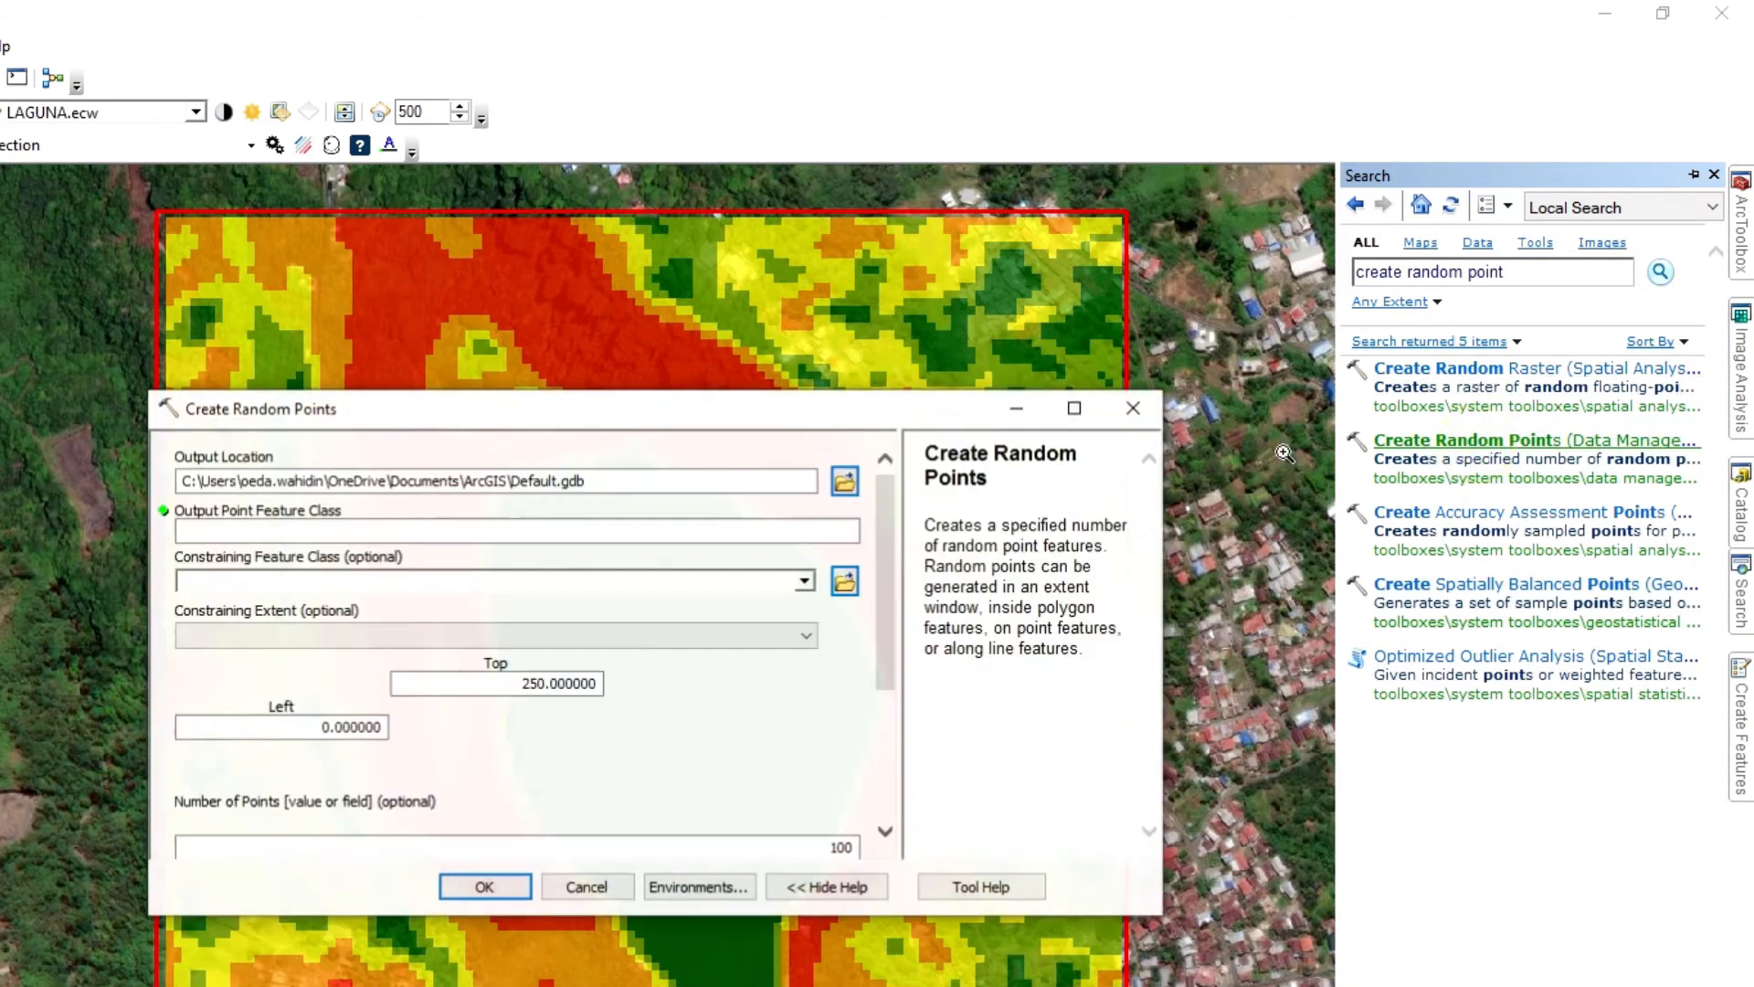
Set the random points' output location to Sampel.gdb in the SAMPEL folder and name the feature class Cluster.
click(847, 483)
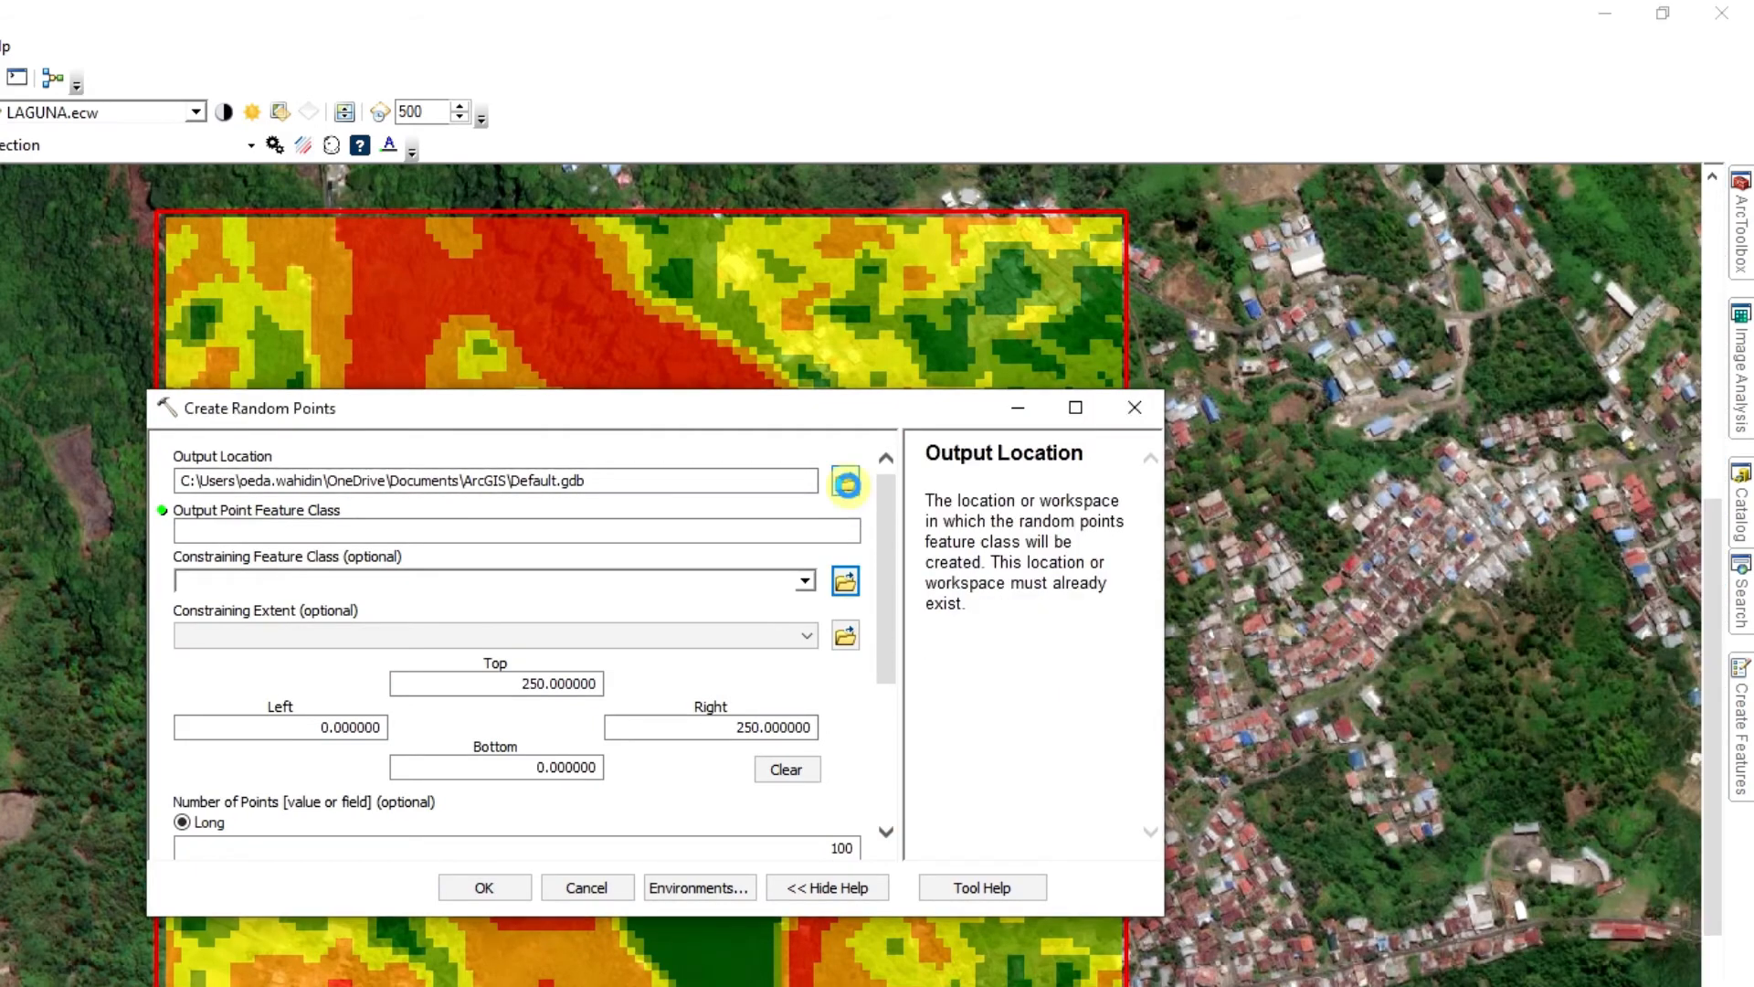
click(423, 537)
click(909, 791)
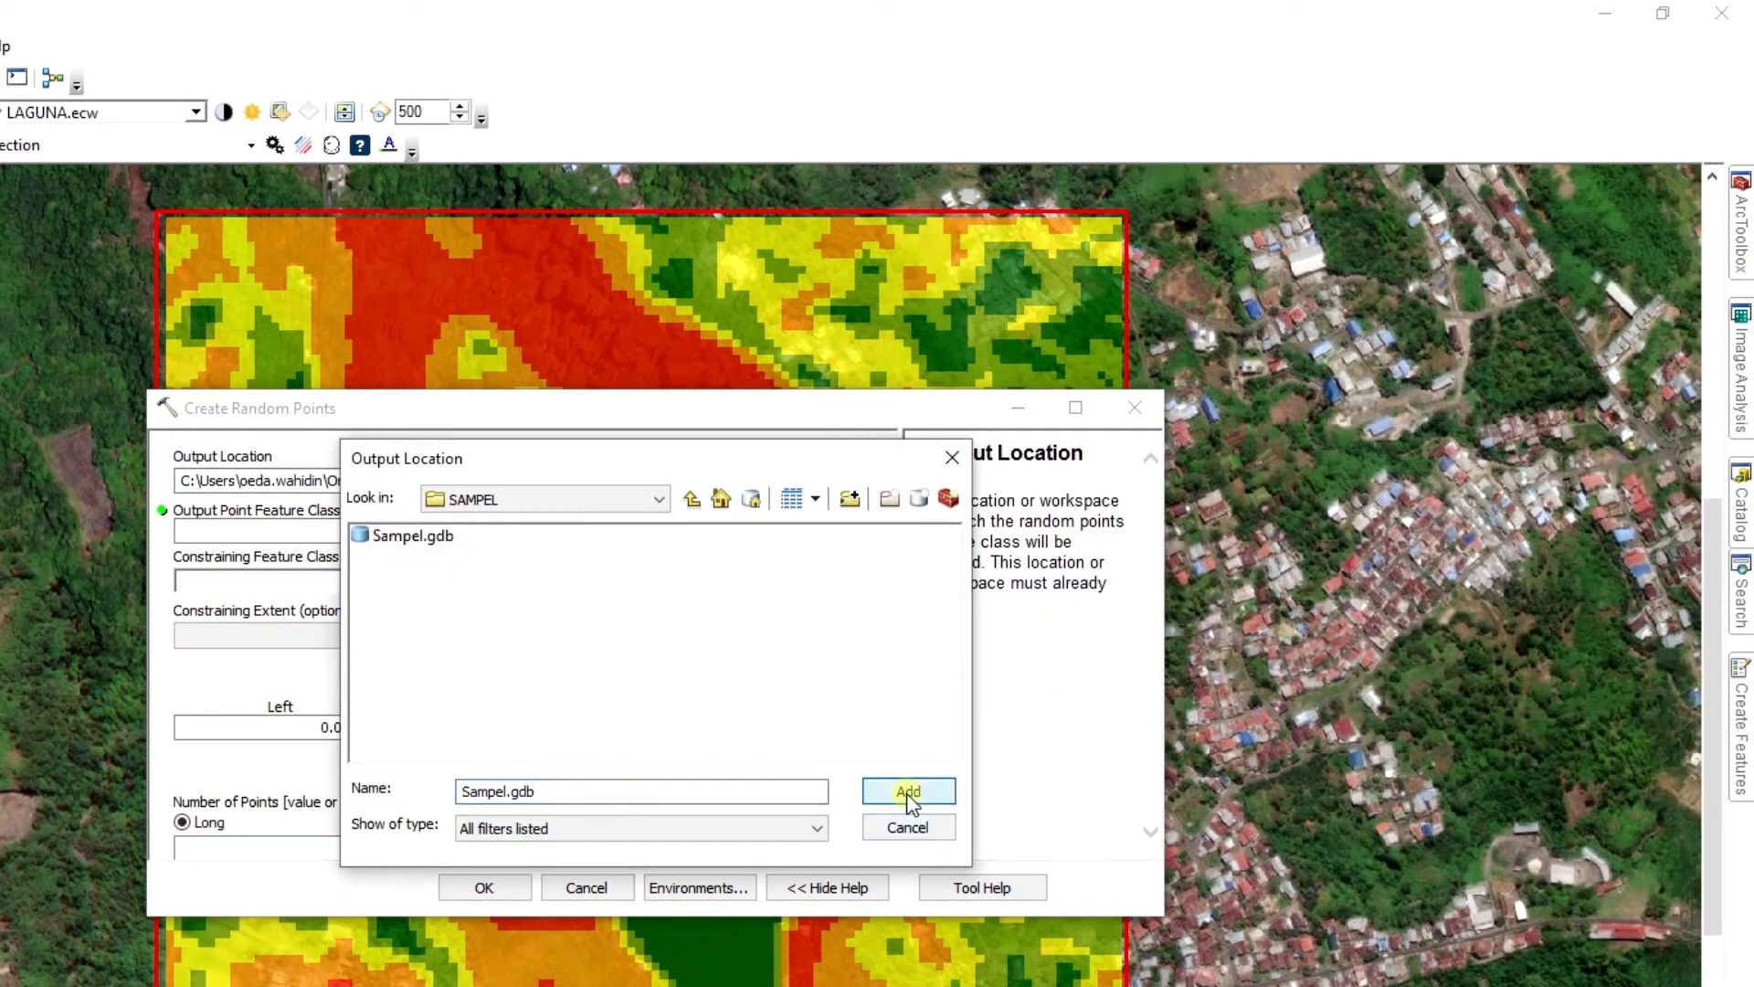
click(291, 530)
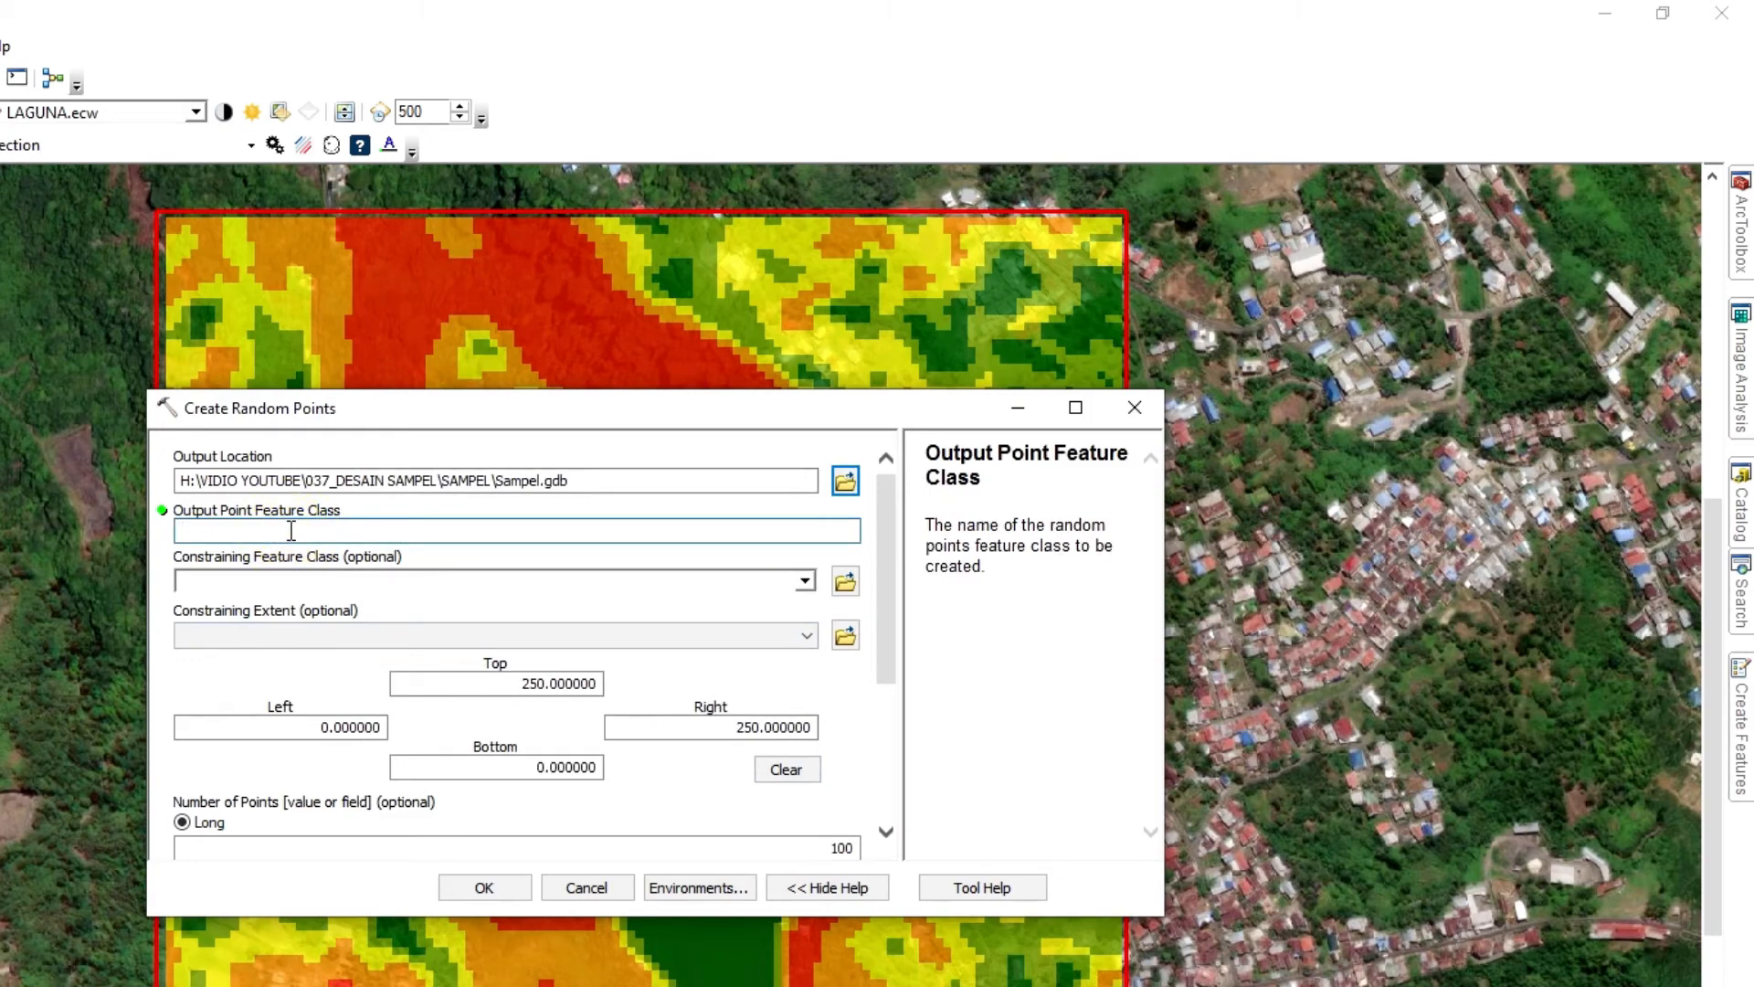
text(Cluster)
Constrain the random points to the LERENG_DIS layer and set the number of points to 3.
click(805, 582)
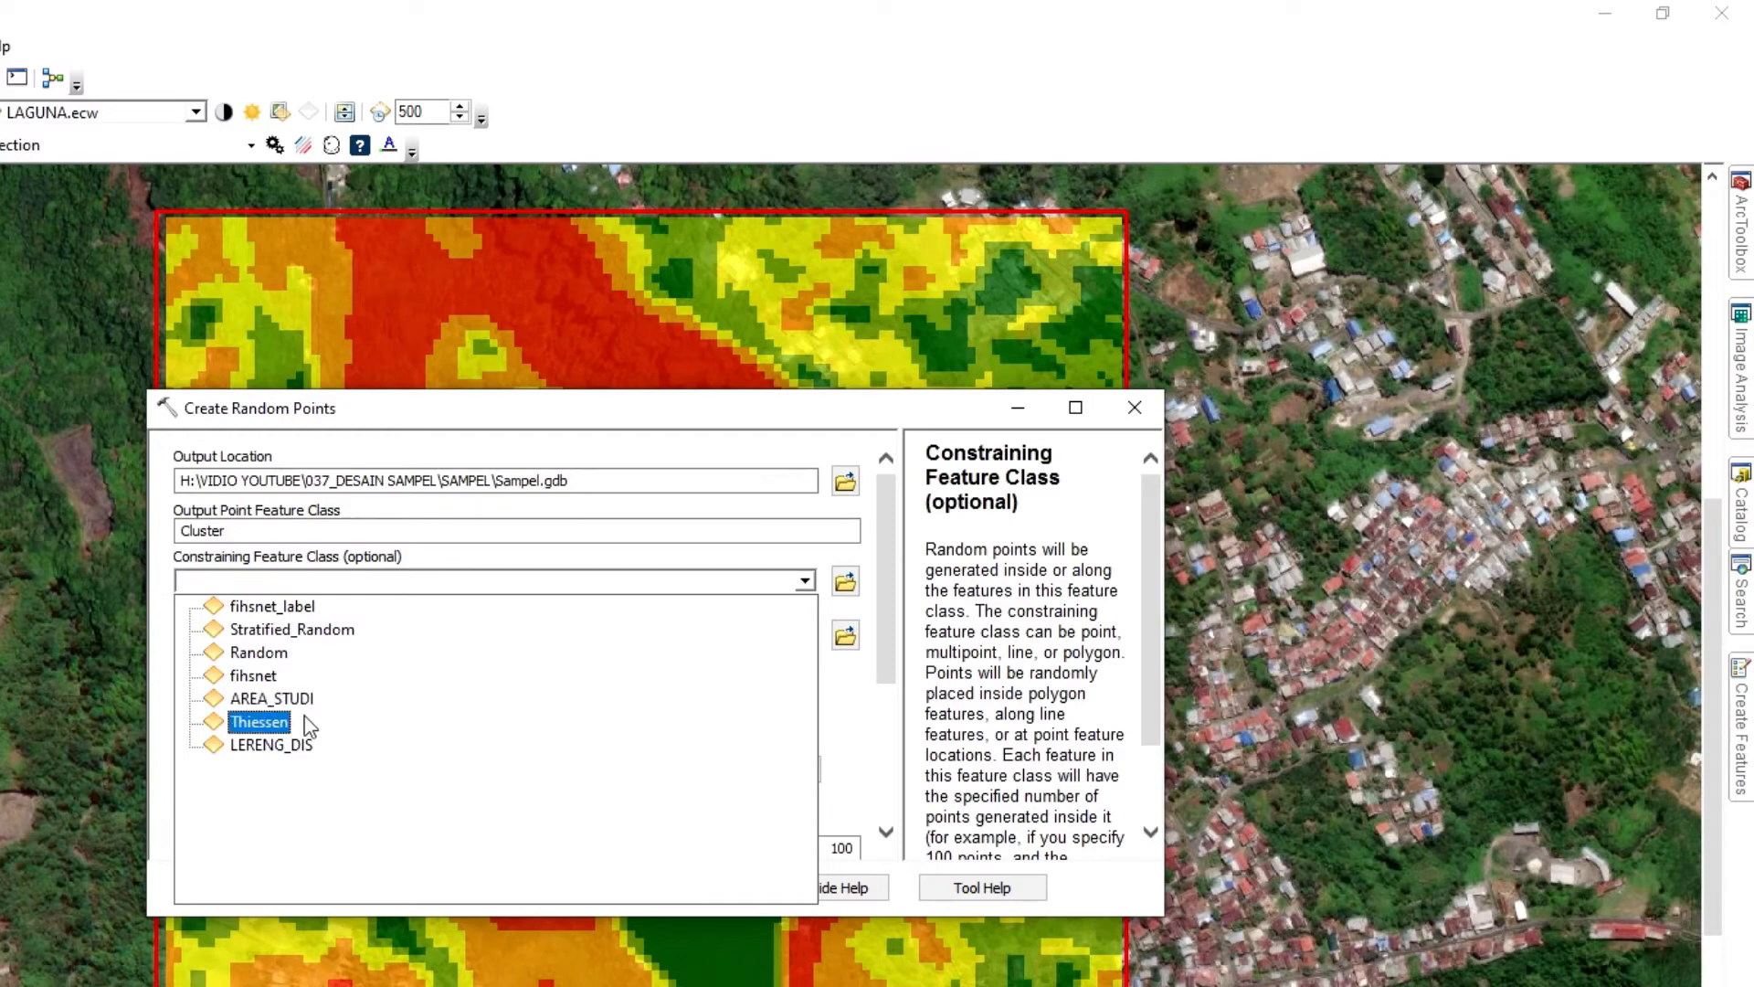
click(301, 745)
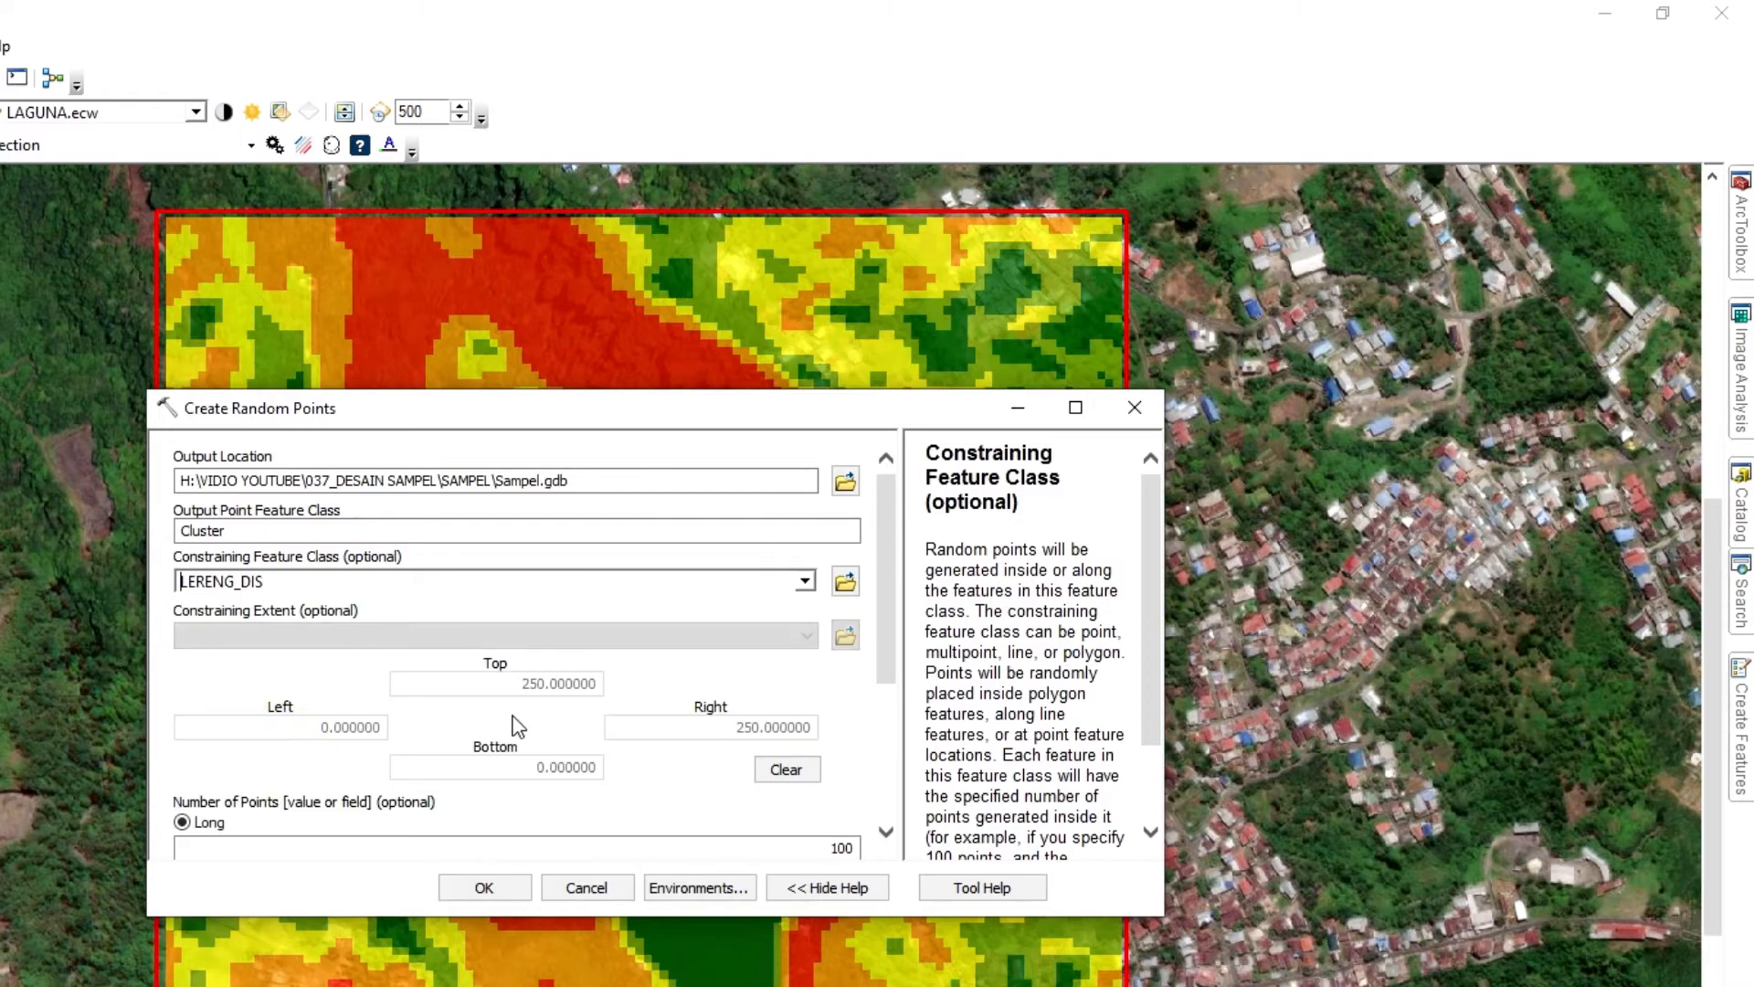
scroll(885, 655, down, 3)
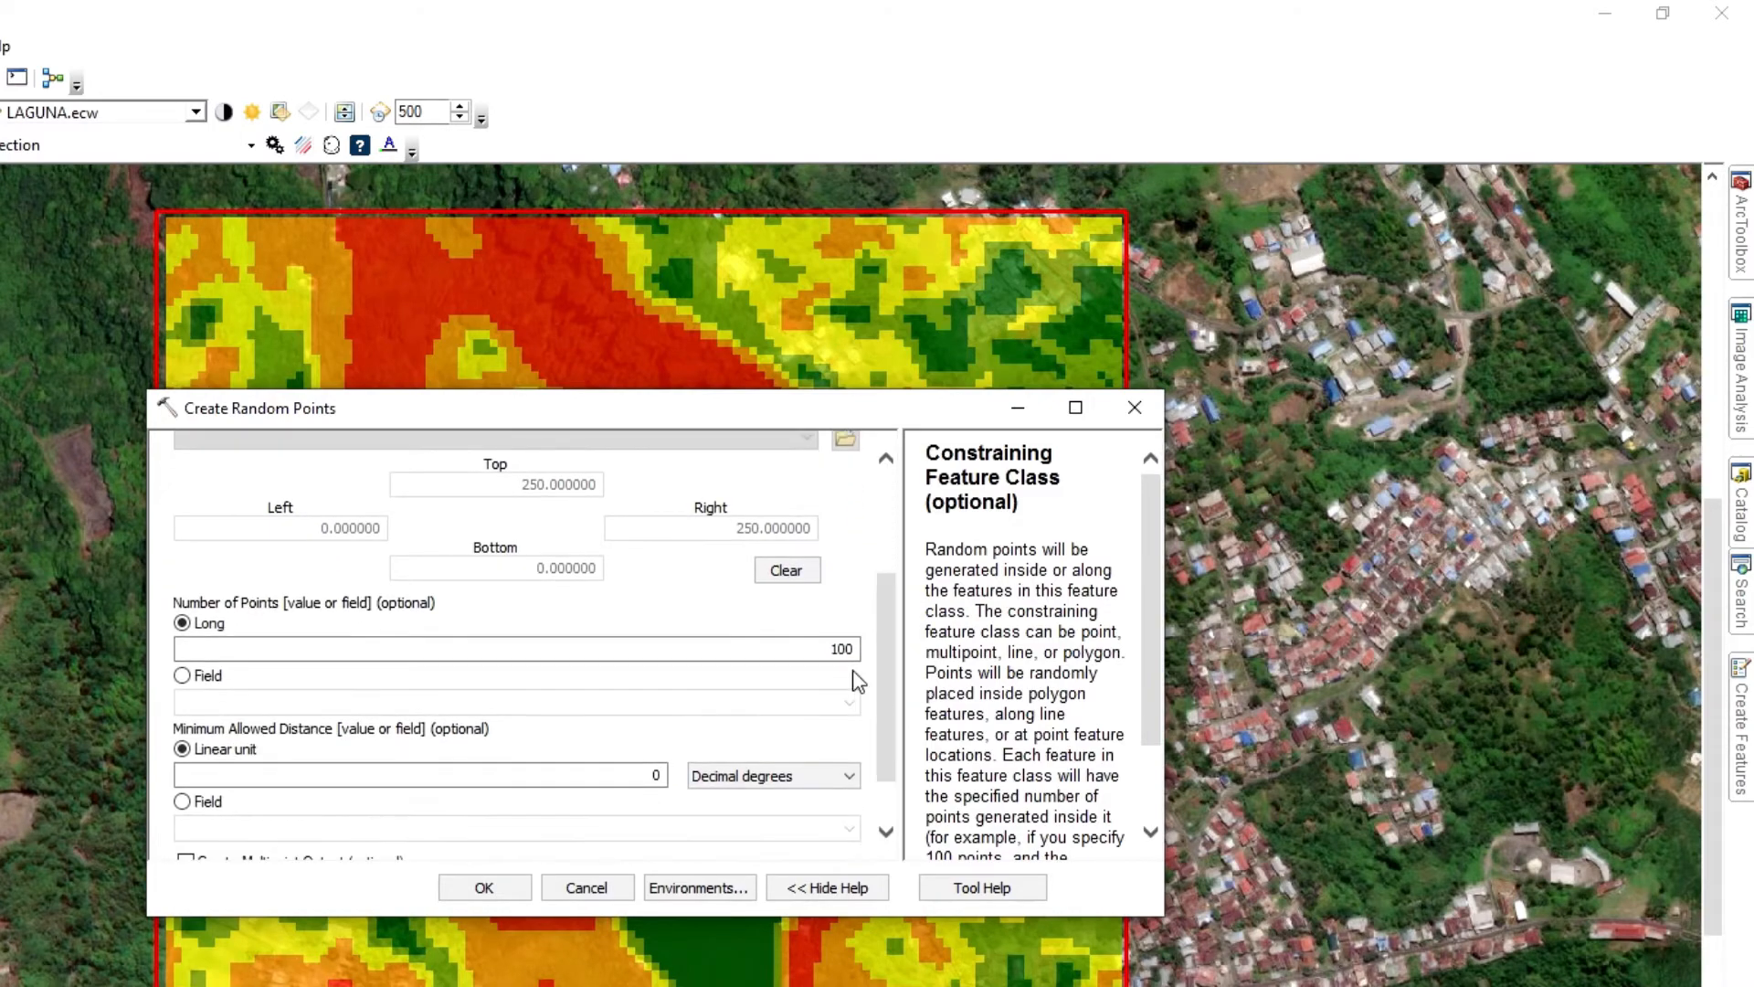
double_click(841, 649)
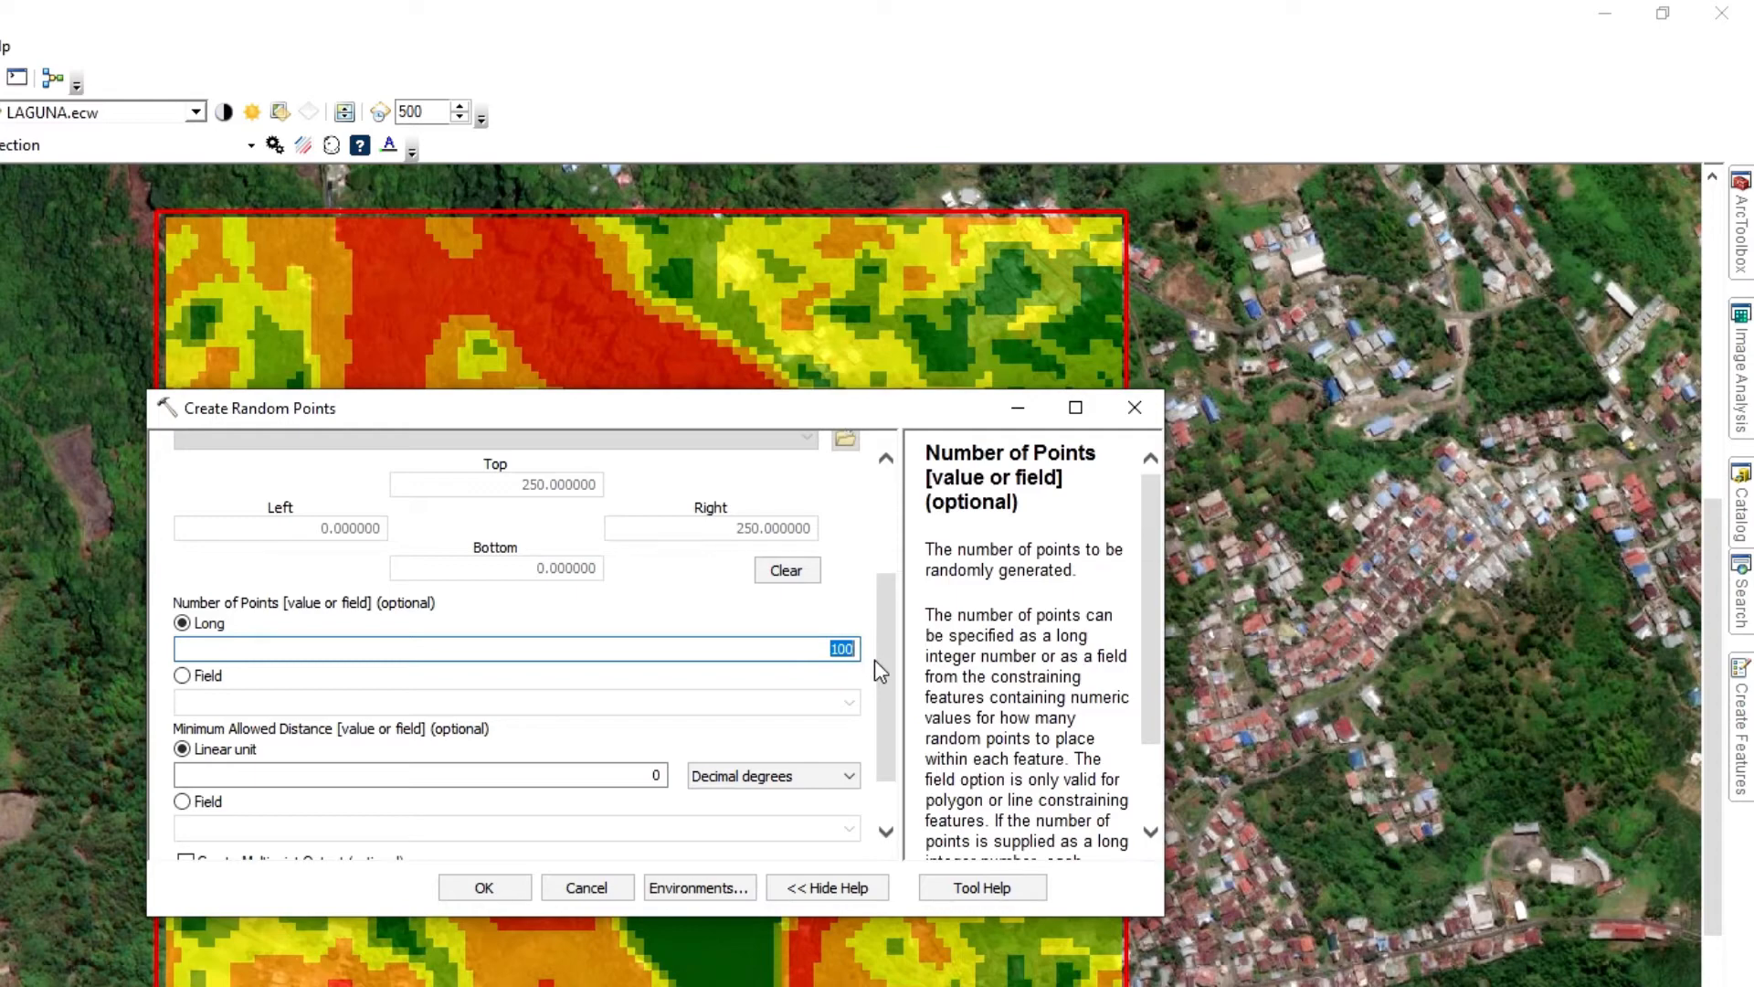
text(3)
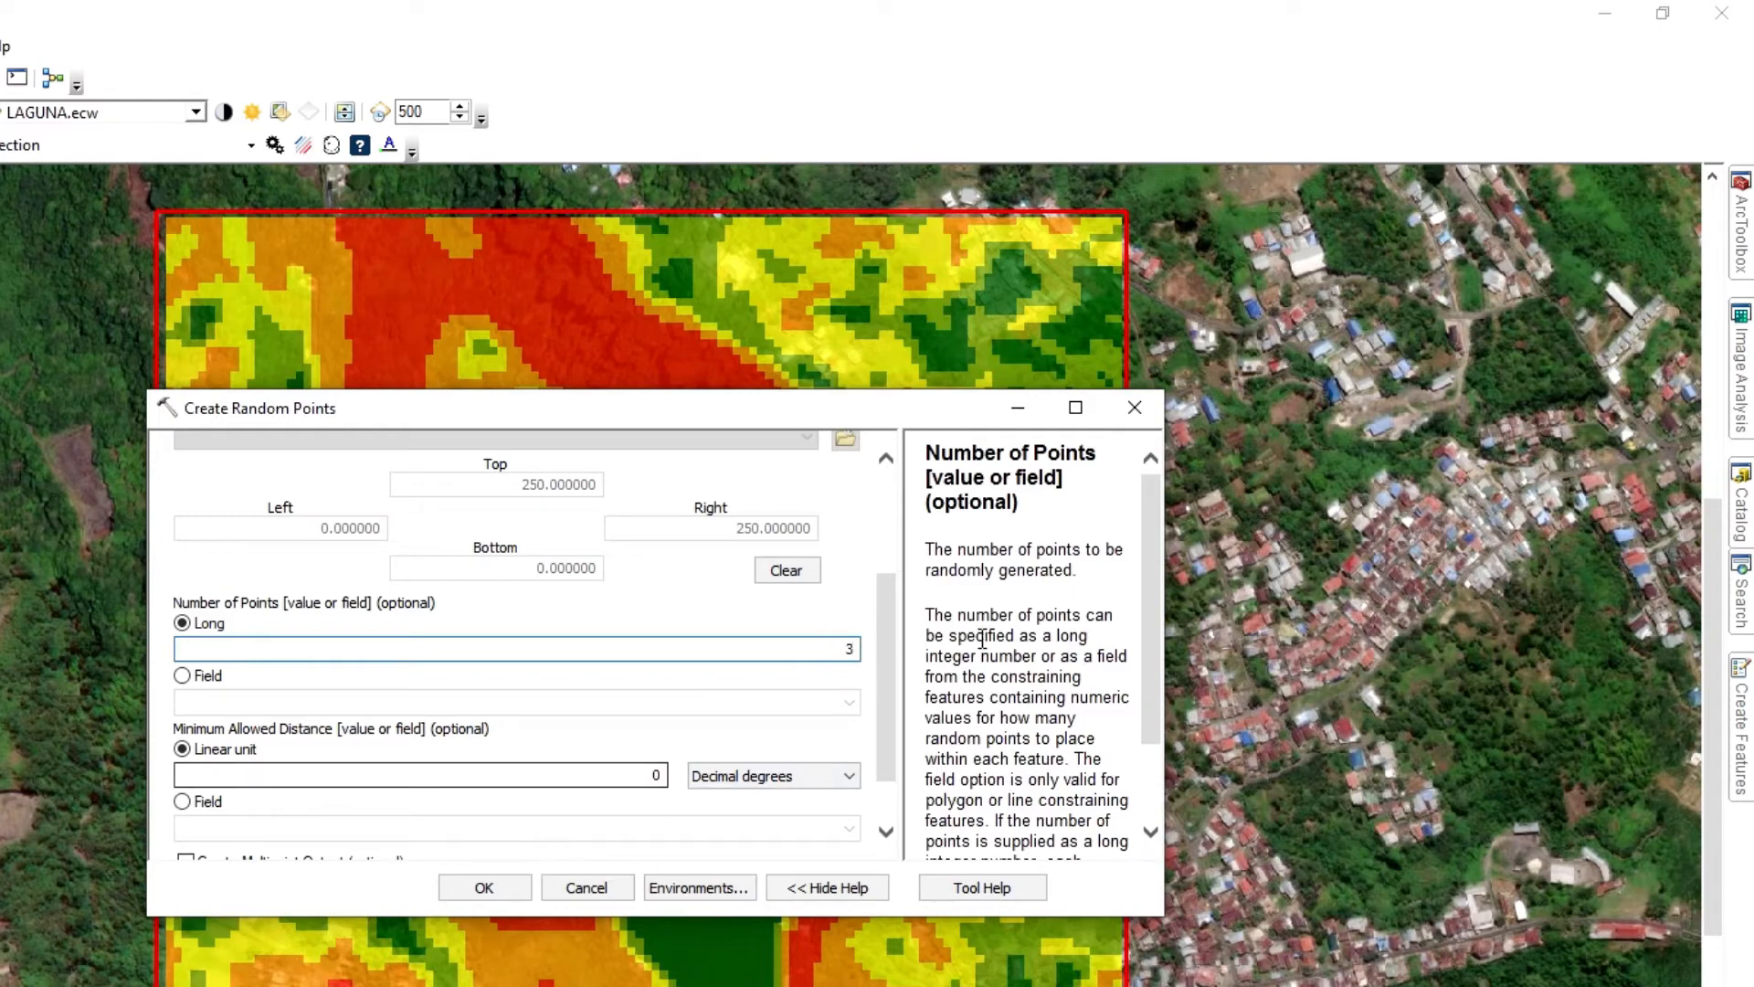
Set the minimum allowed distance unit to Meters, keeping the distance at 0, and run Create Random Points.
scroll(891, 651, down, 1)
click(836, 706)
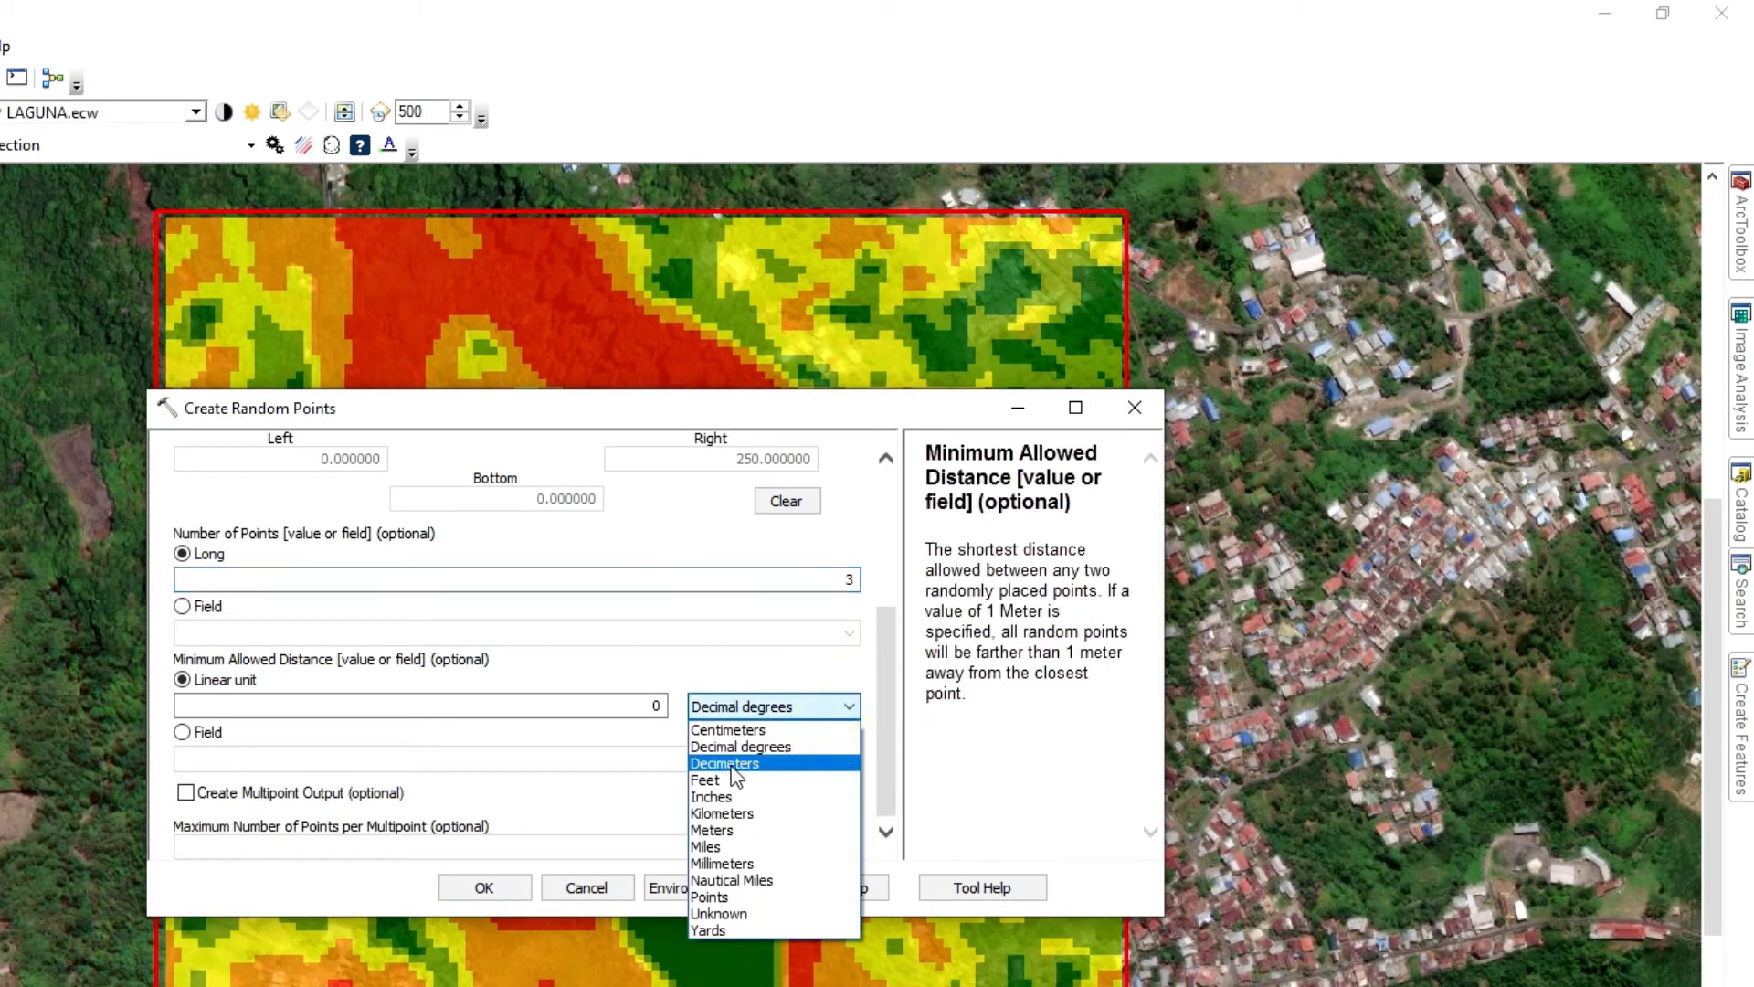
click(722, 830)
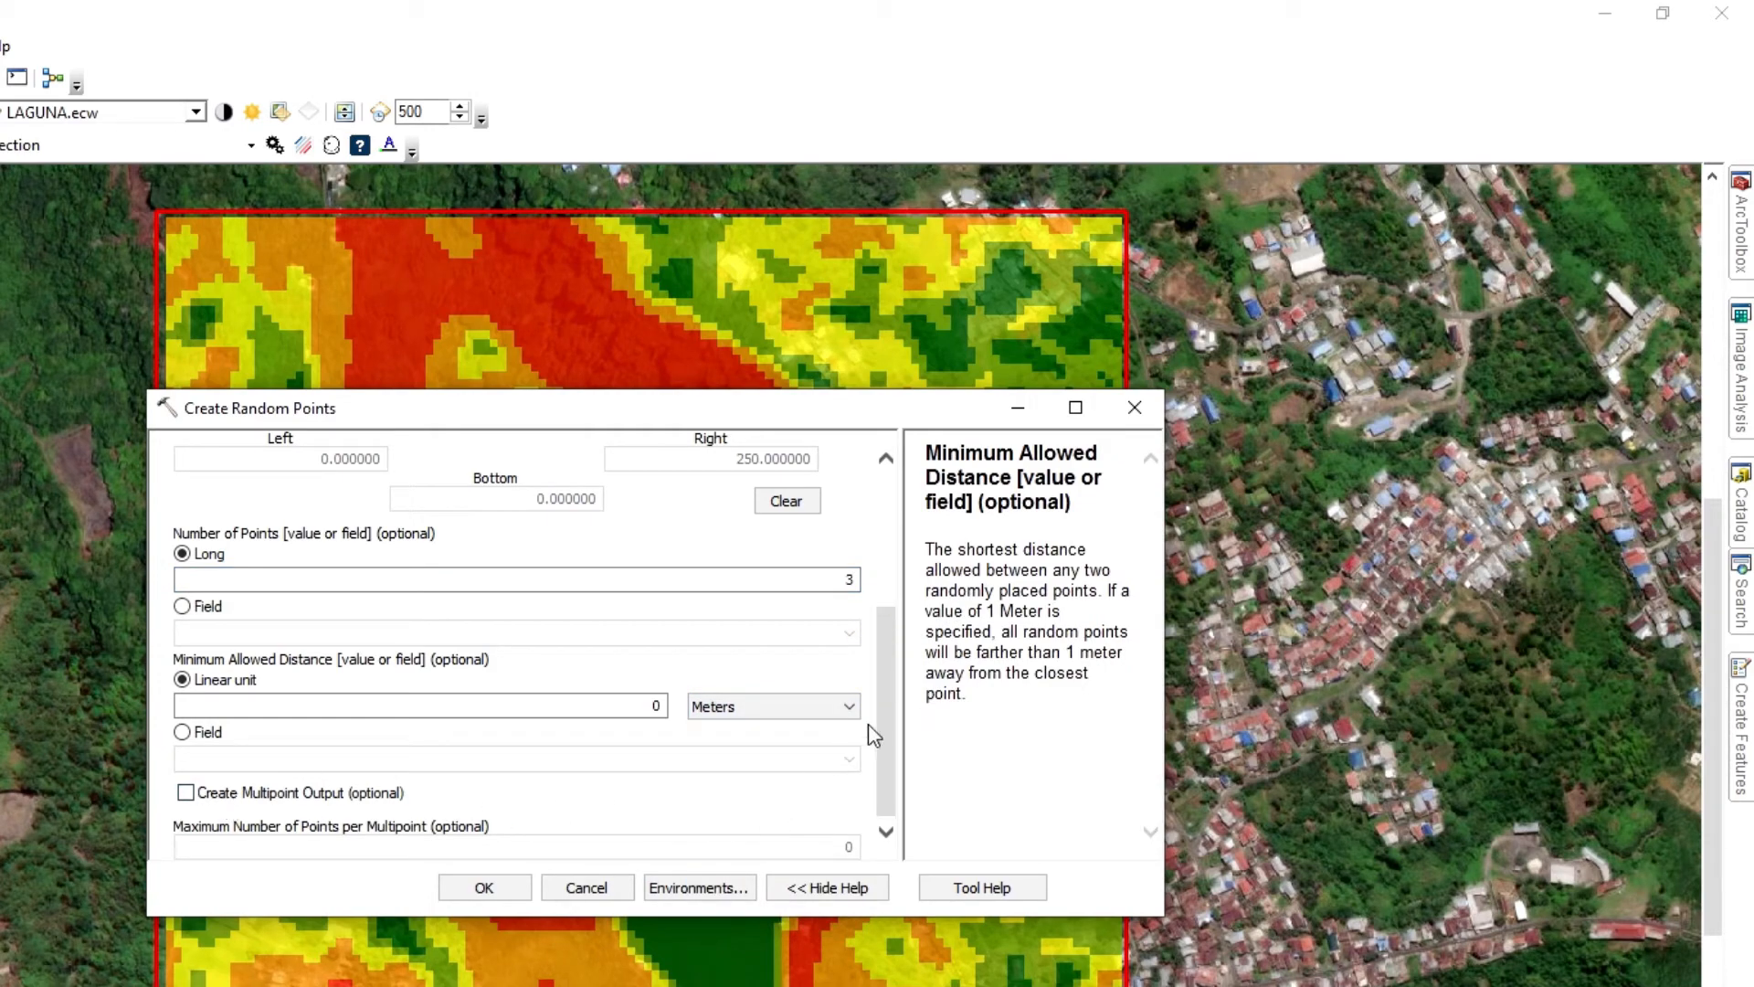
click(484, 887)
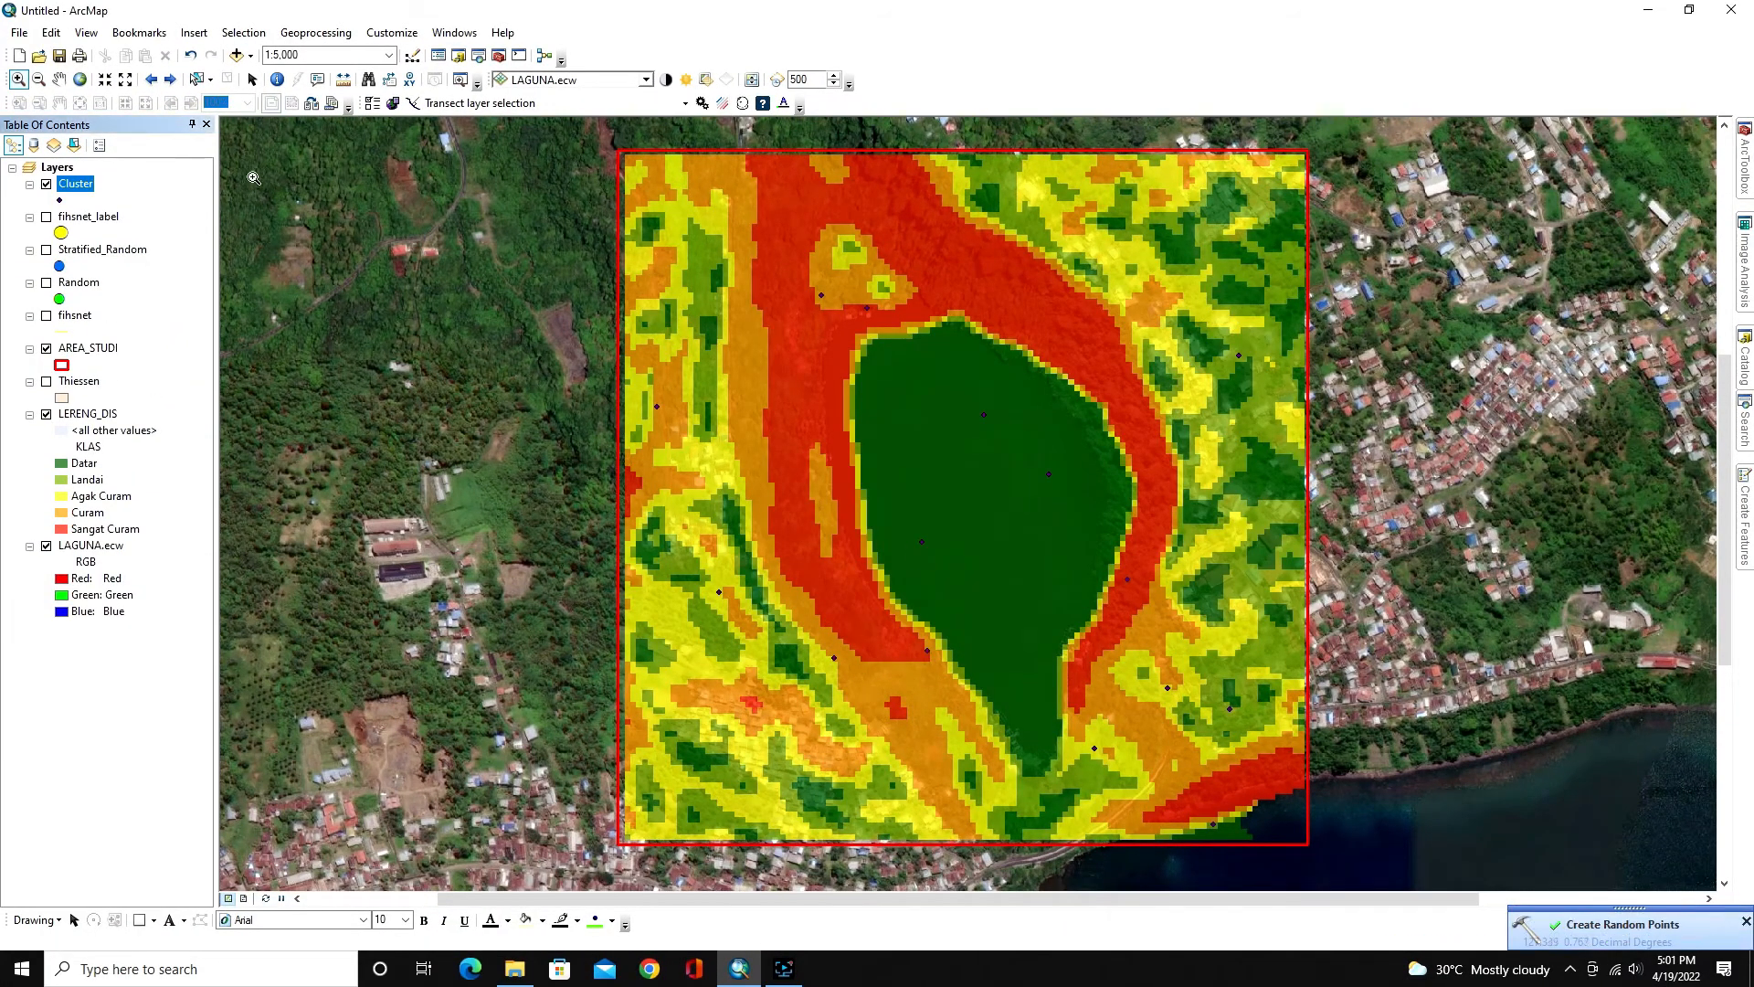
Symbolize the Cluster points with the Circle 2 marker in black, reduced well below its default size.
click(61, 202)
click(62, 202)
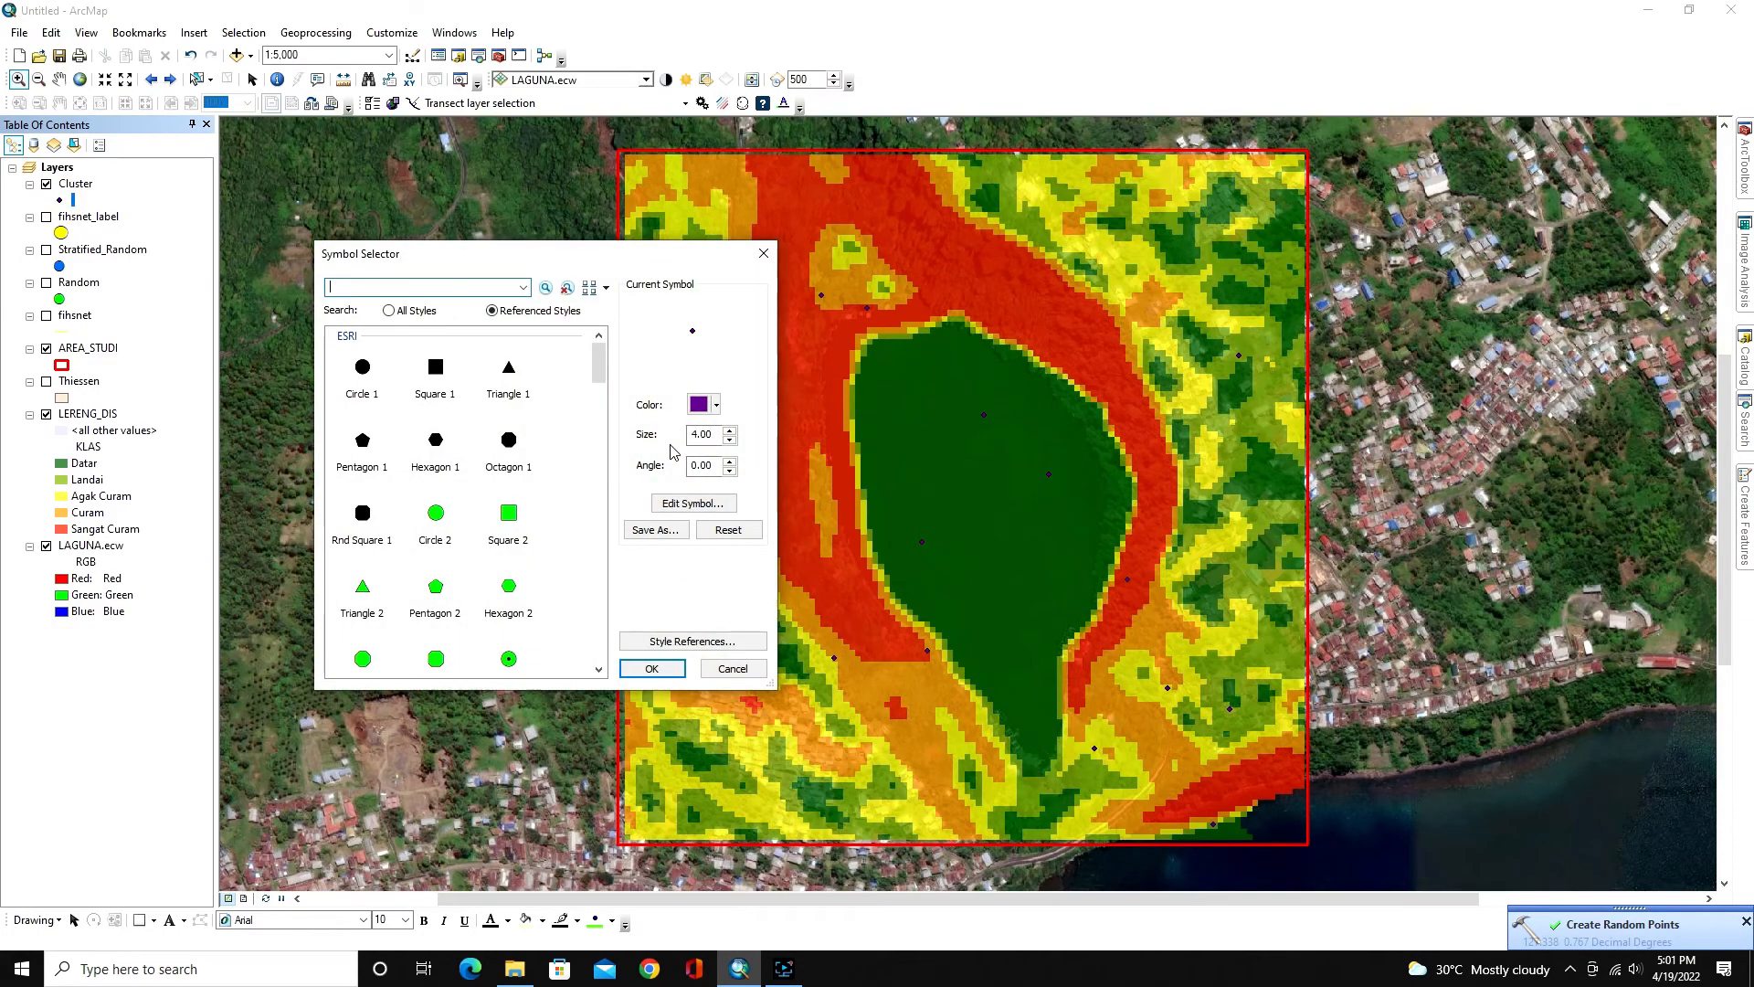
click(434, 513)
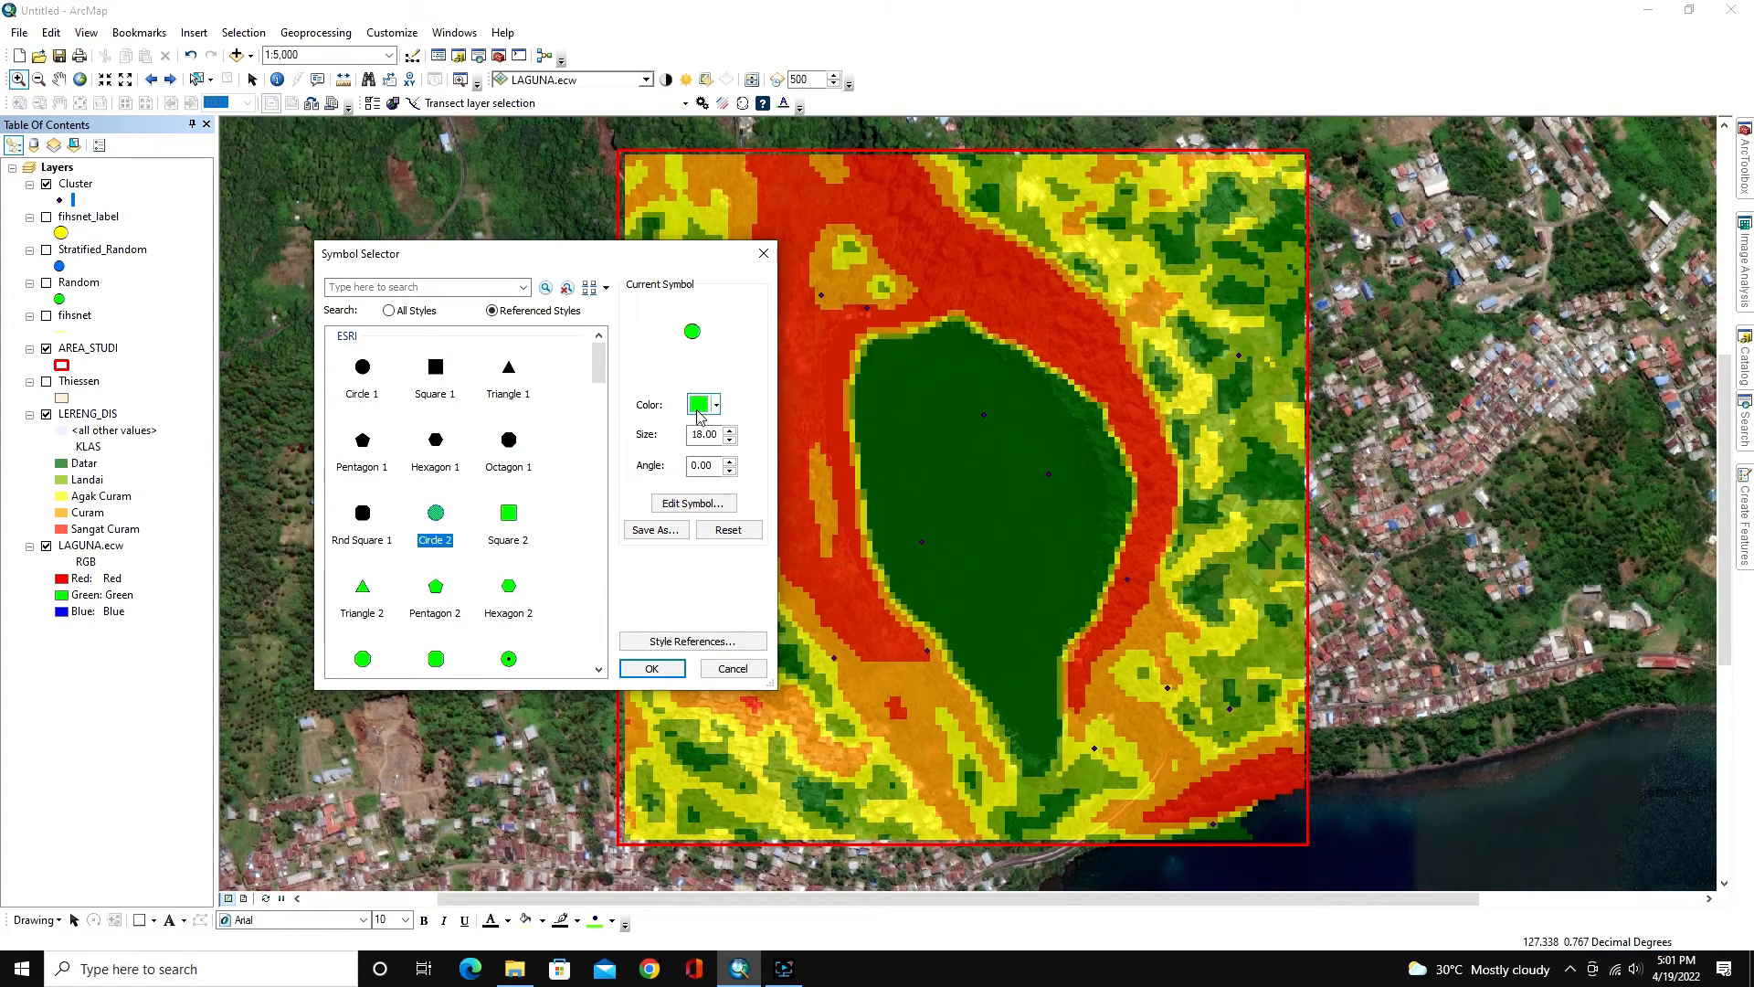
click(700, 404)
click(696, 601)
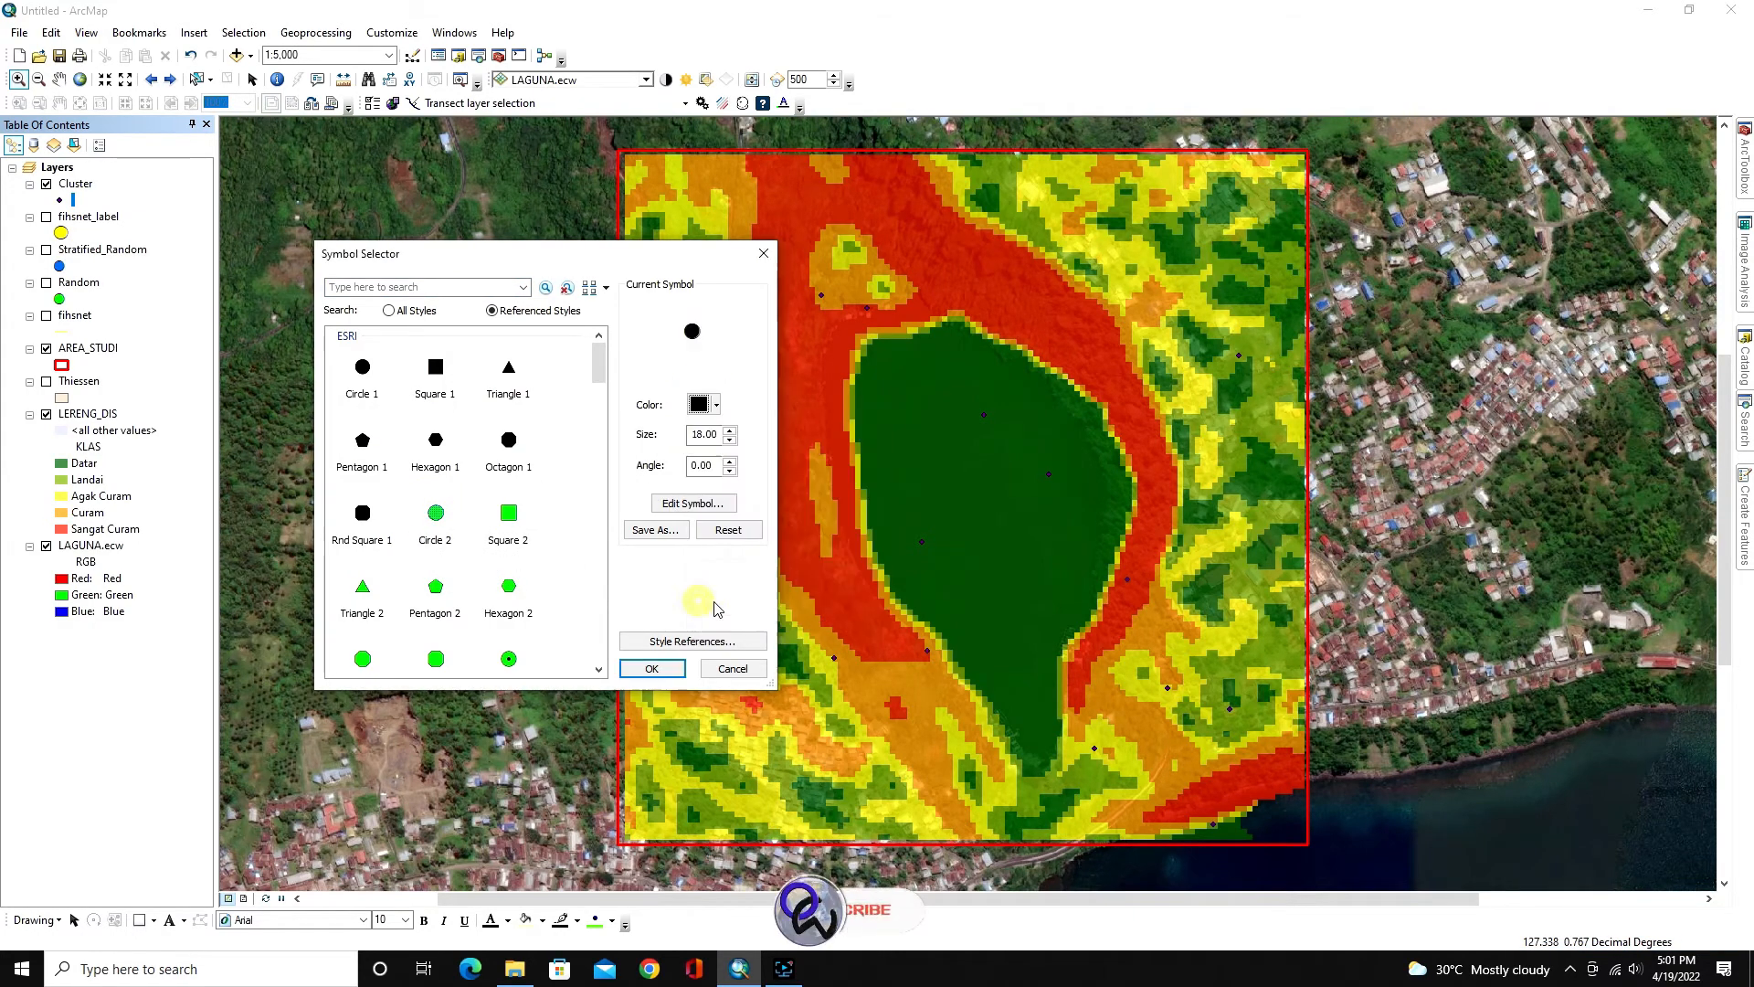
click(729, 439)
click(729, 440)
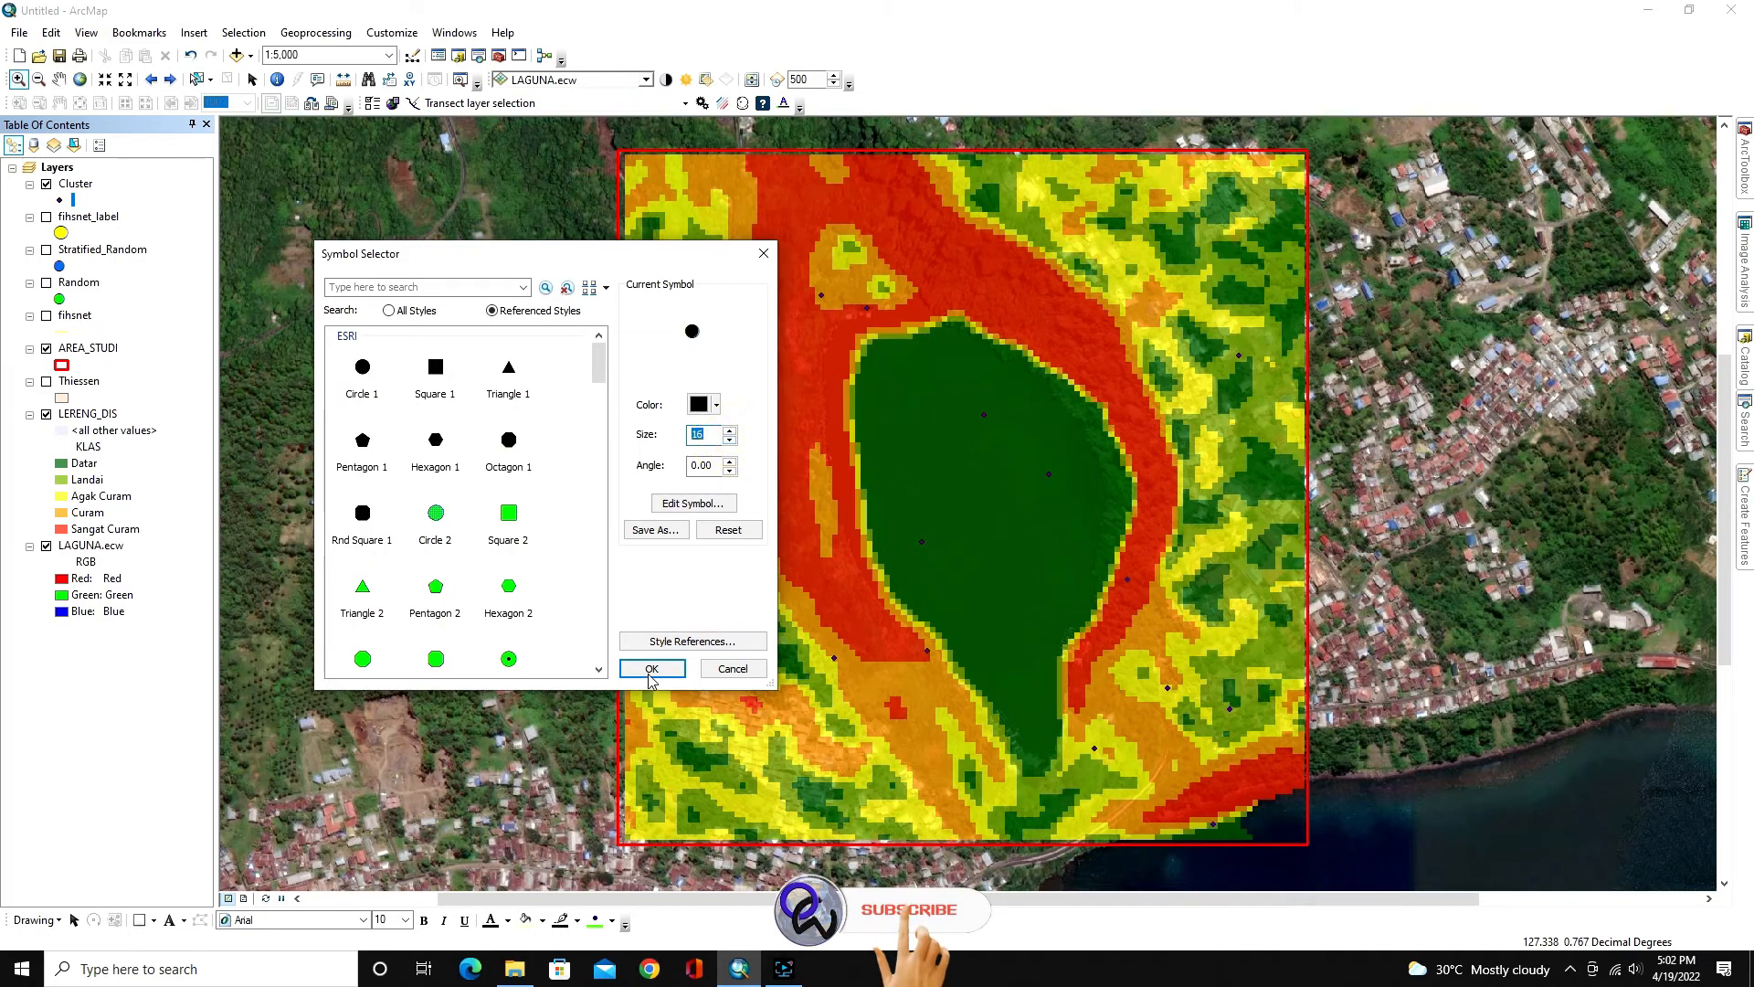
click(730, 440)
click(730, 440)
click(730, 440)
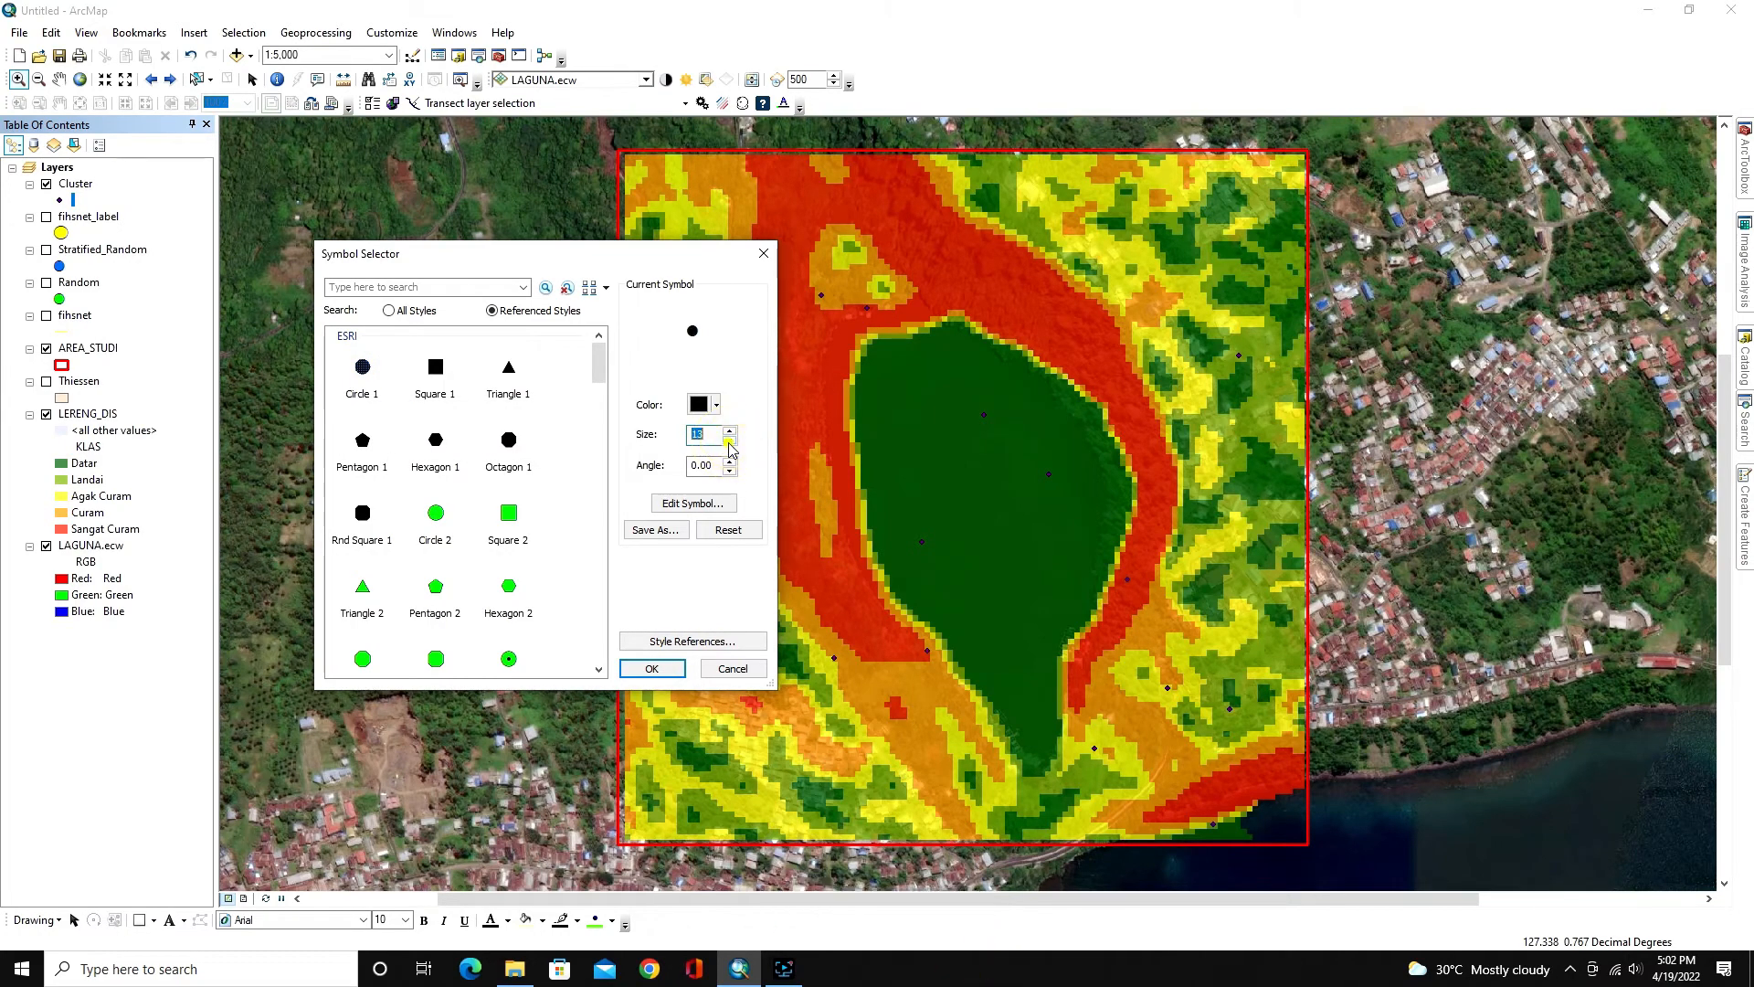
click(730, 440)
click(654, 669)
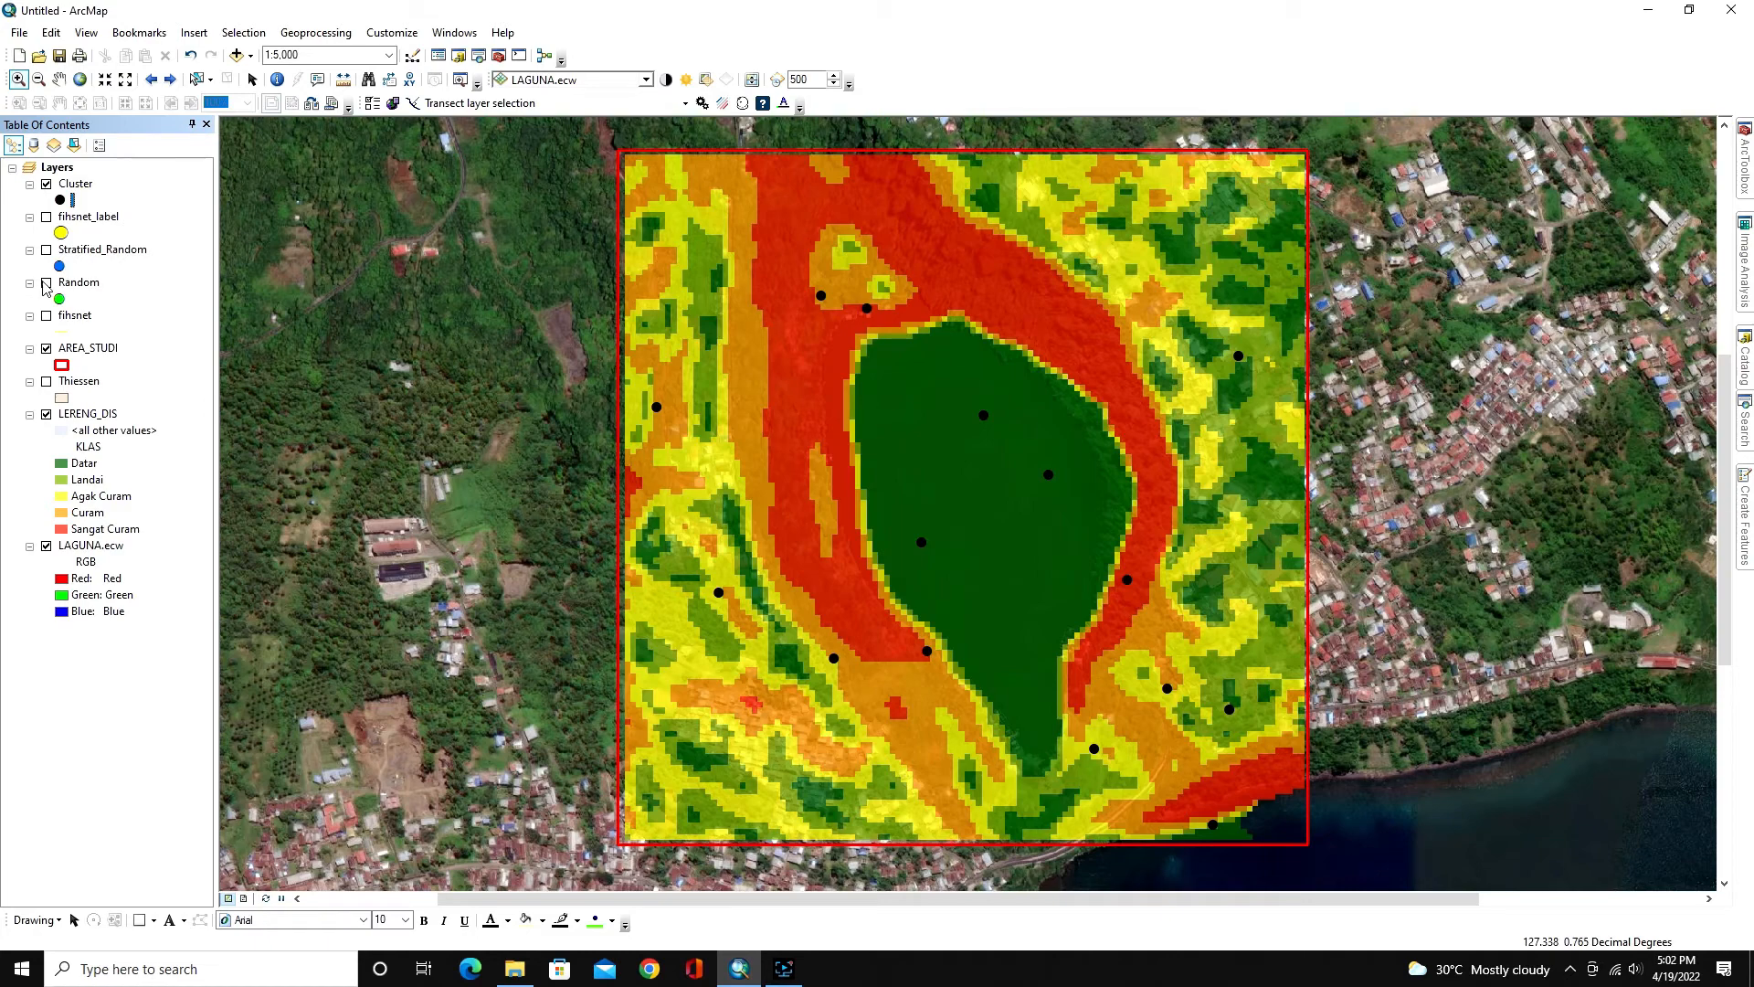
Display the Thiessen layer briefly to compare its polygons with the Cluster points, and hide it again.
click(46, 381)
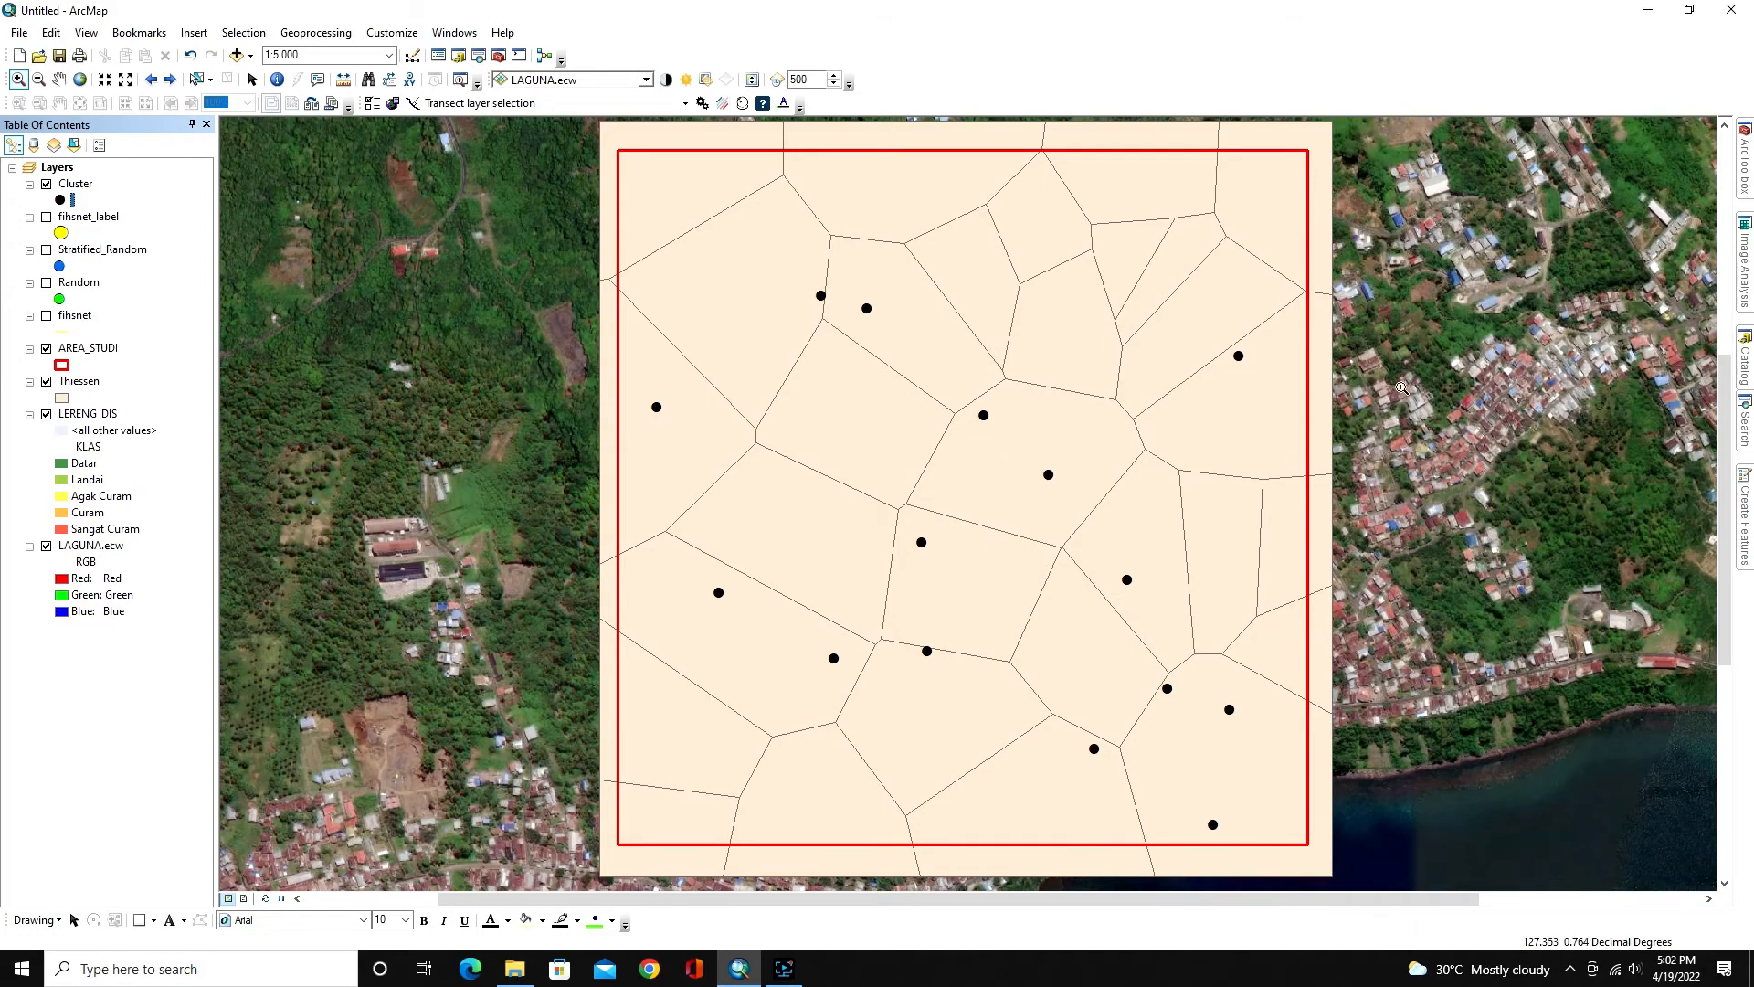
click(47, 381)
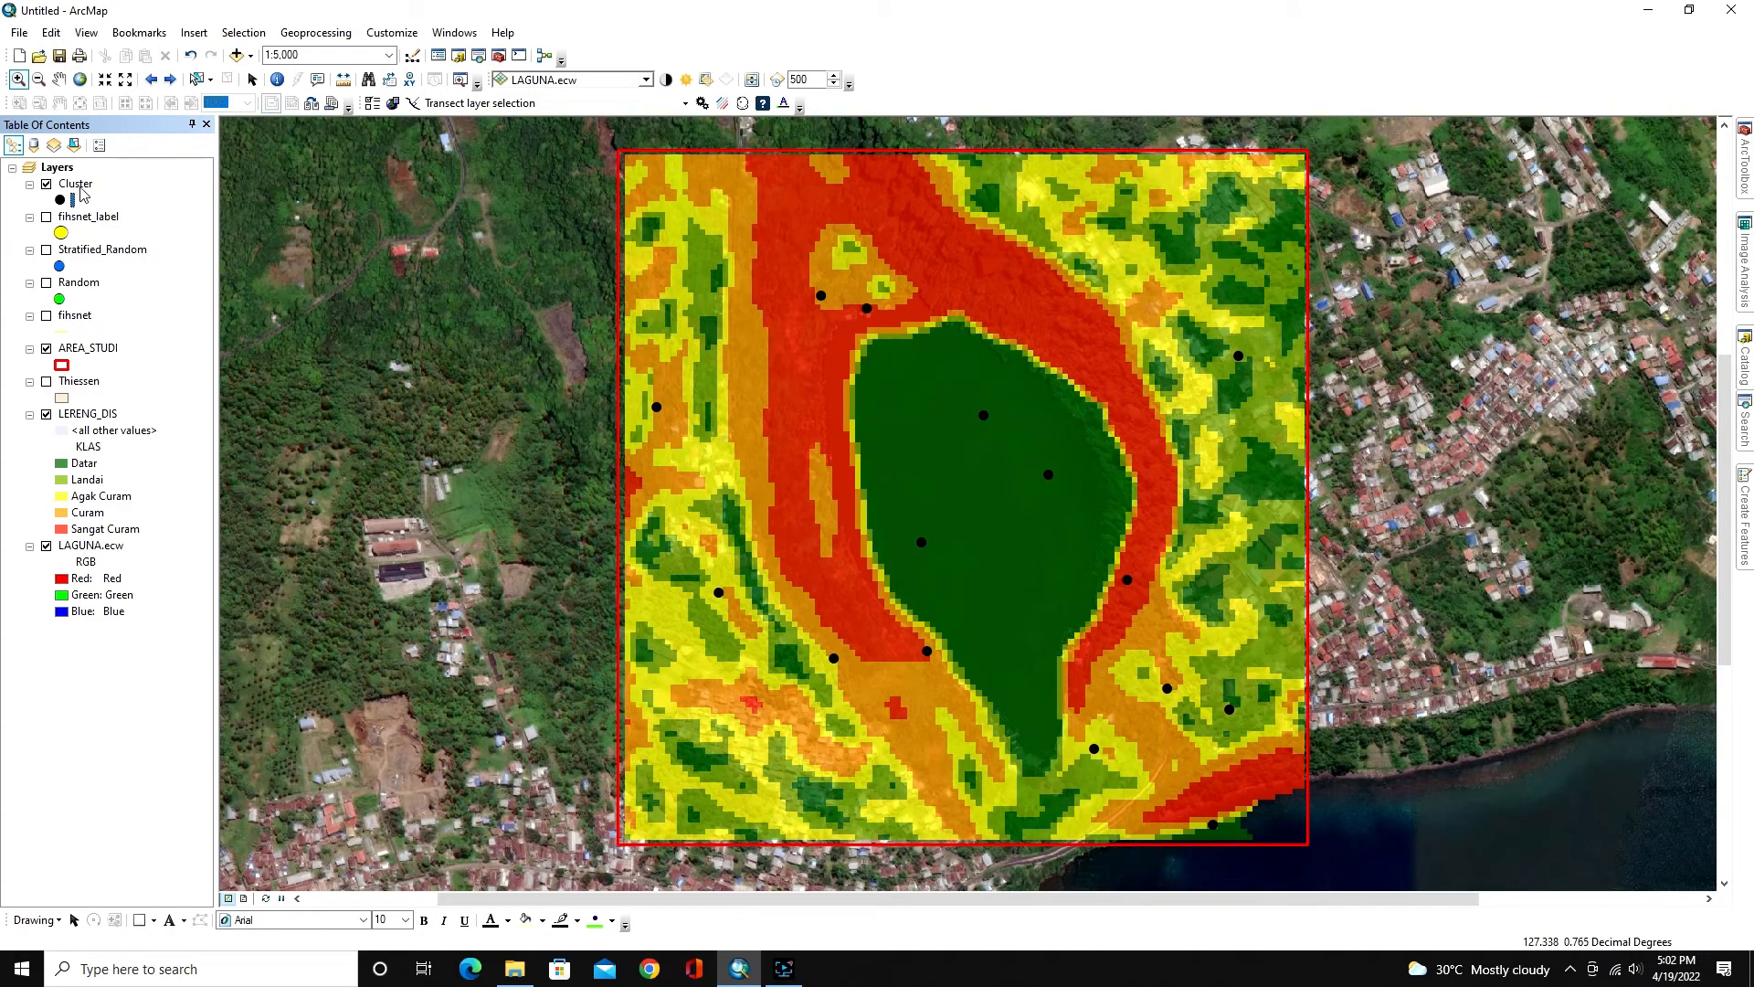
Open the attribute table of the Cluster layer, then reposition and enlarge the table window to show more records.
click(77, 187)
right_click(80, 185)
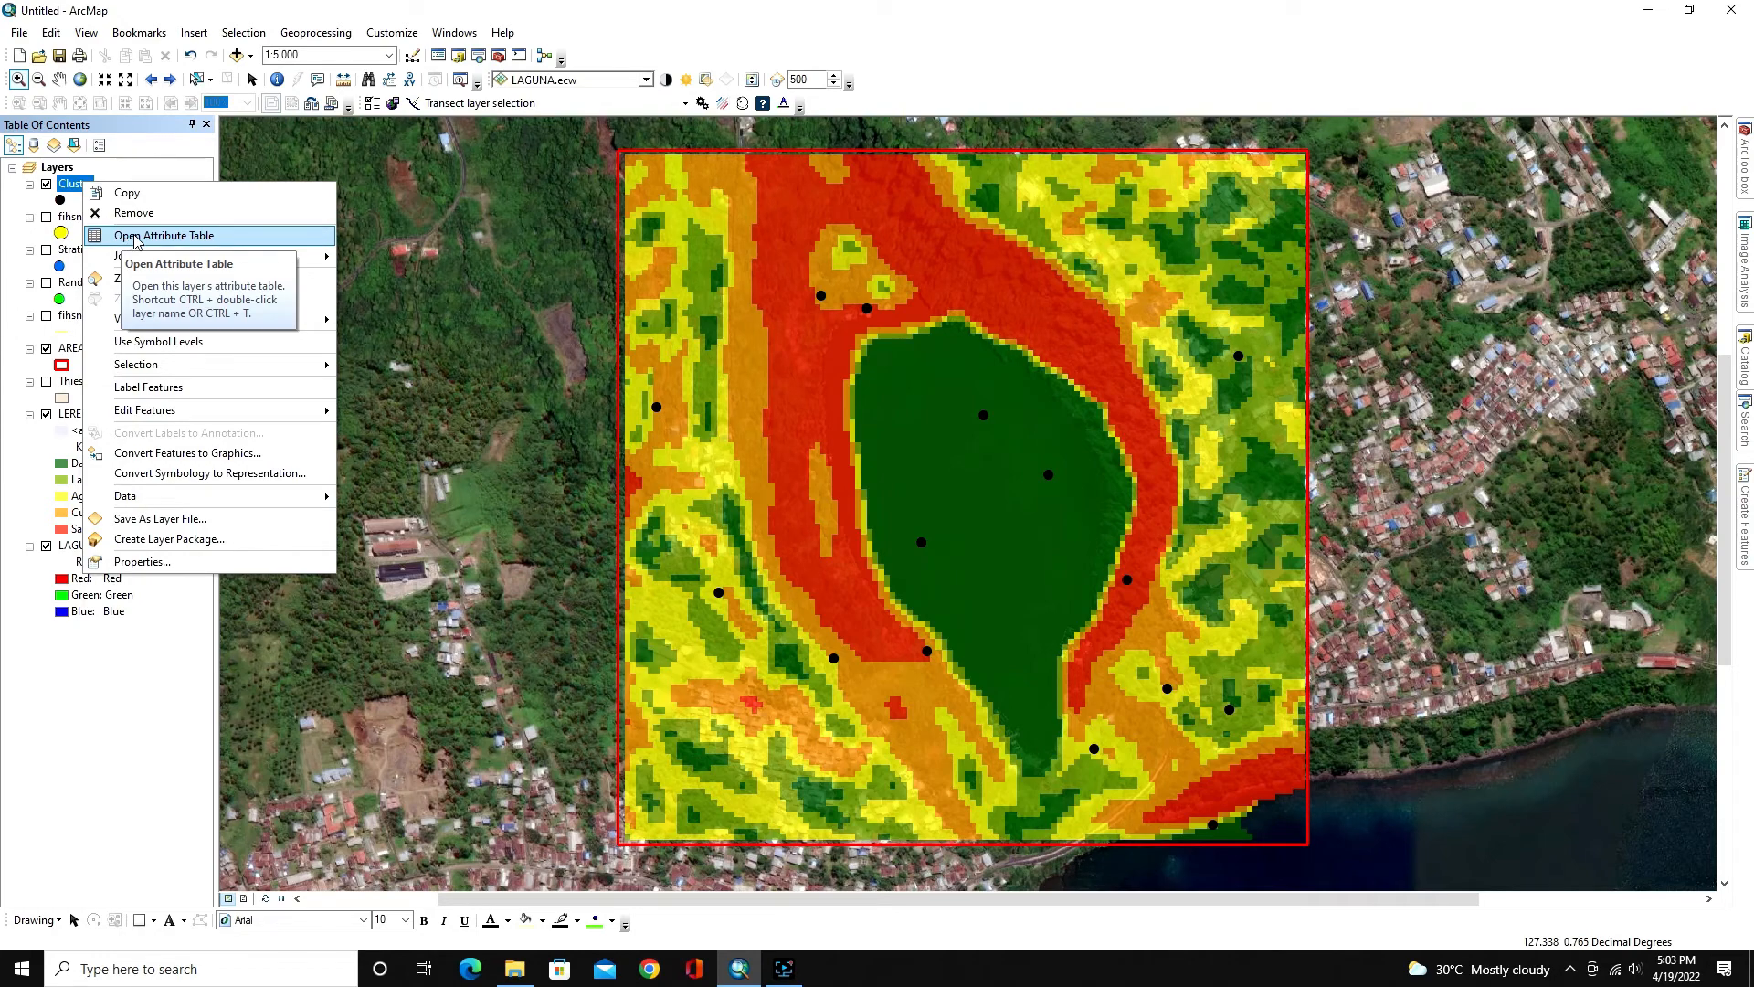
click(127, 237)
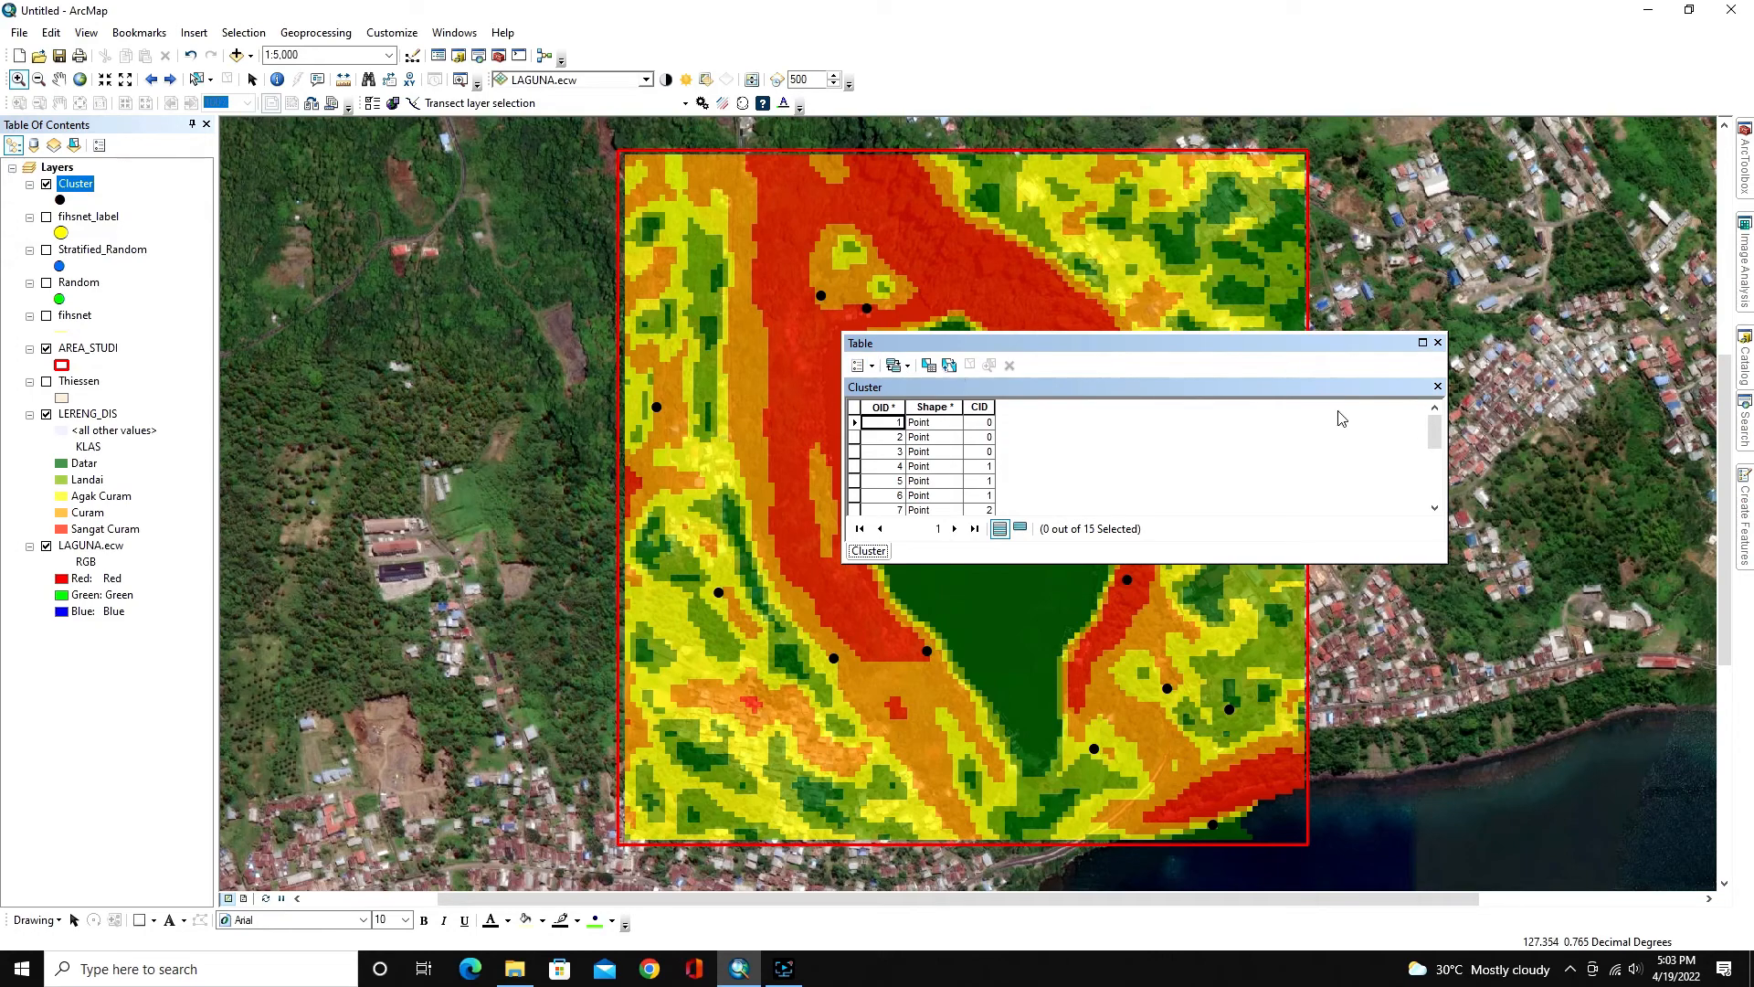
drag(1292, 344, 1080, 349)
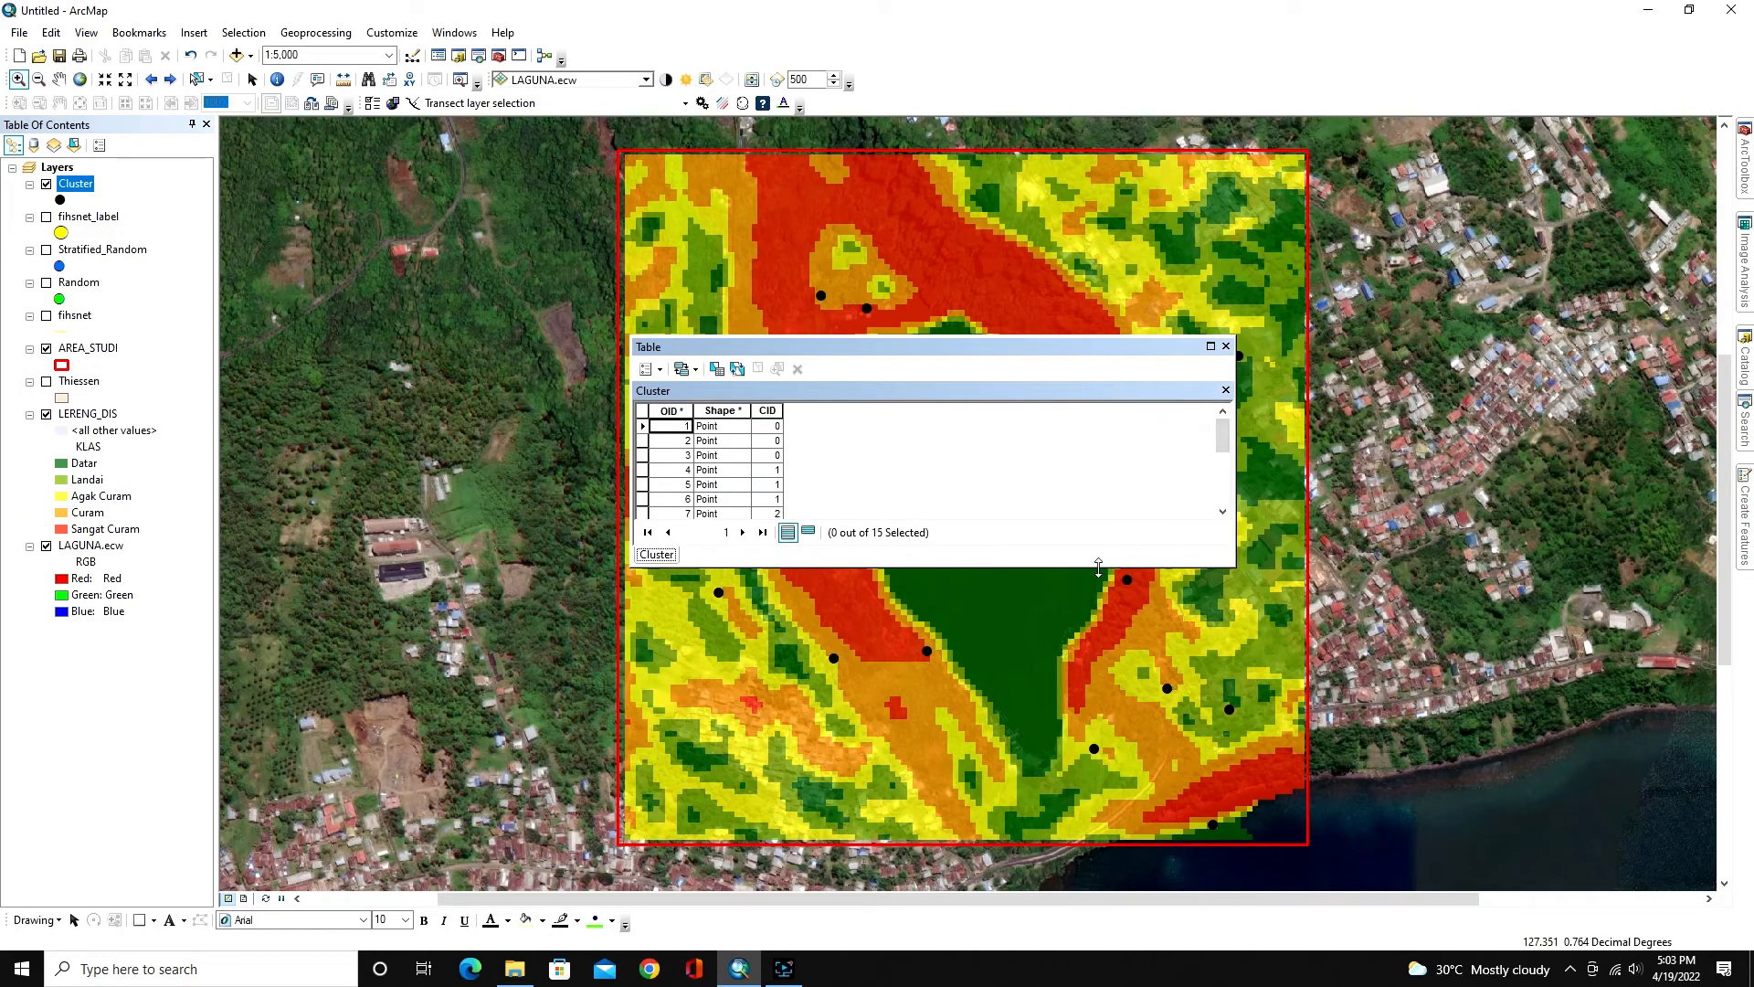
drag(1098, 568, 1099, 602)
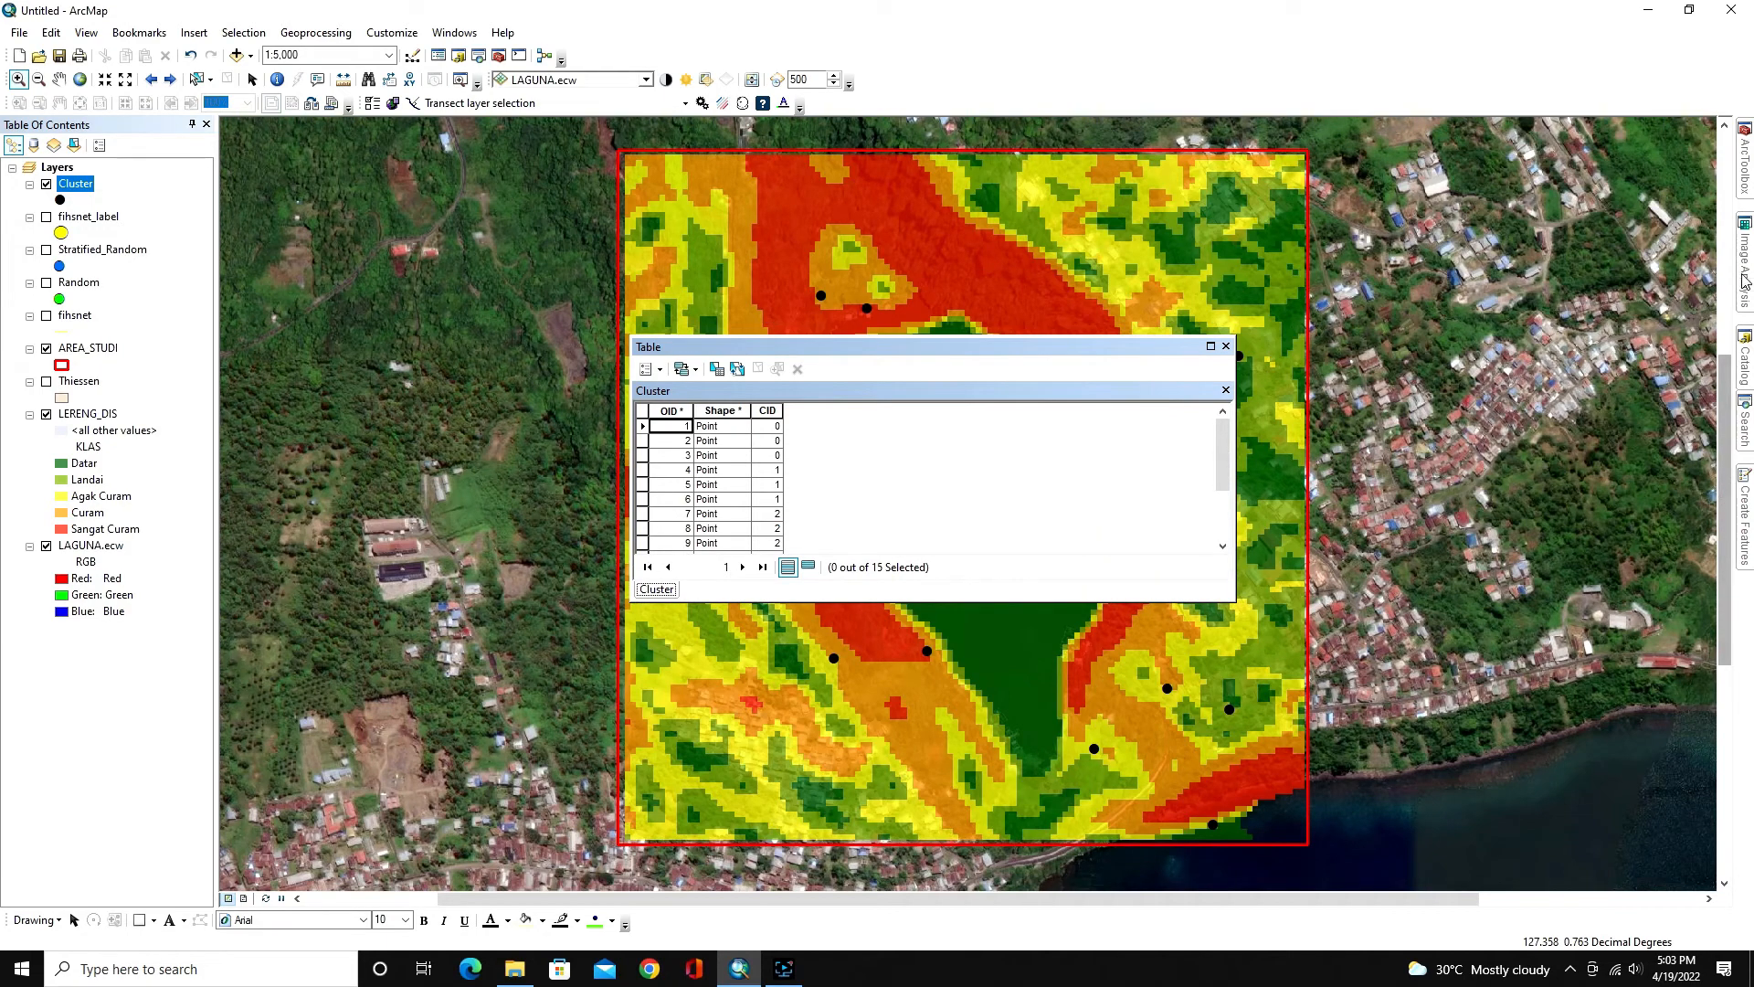
Search for "add xy data" and open the Add XY Coordinates tool from Data Management.
click(1748, 178)
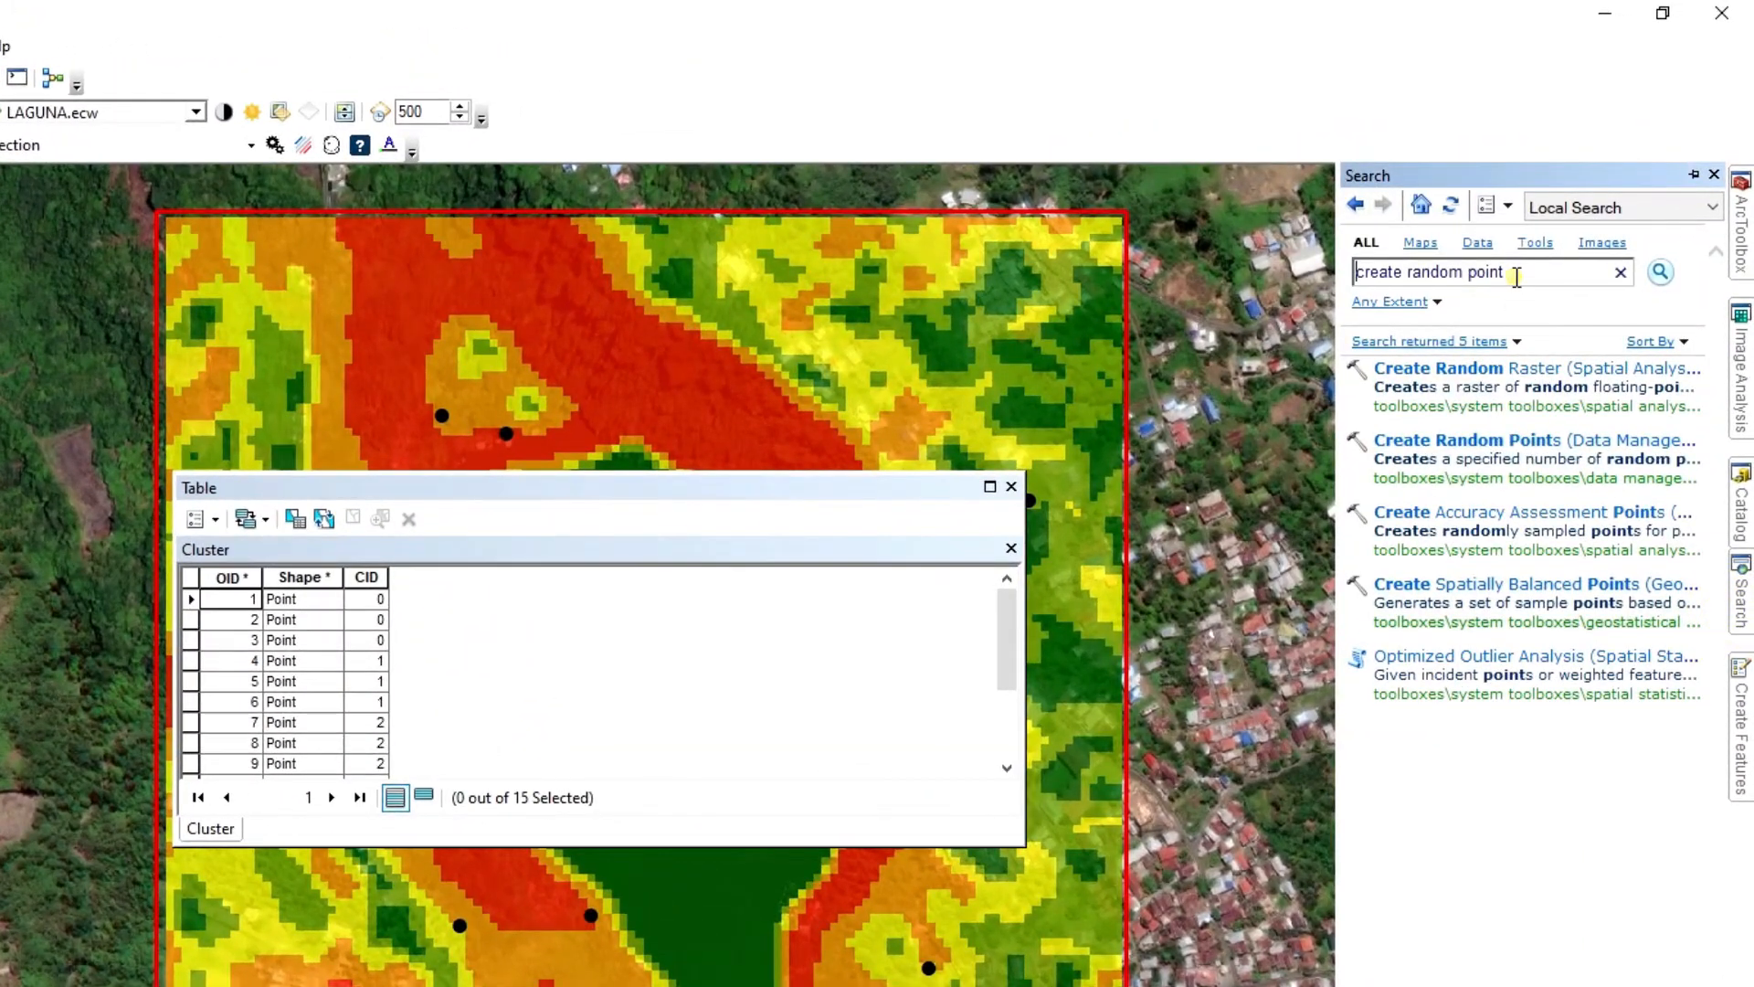
drag(1507, 272, 1317, 275)
text(add)
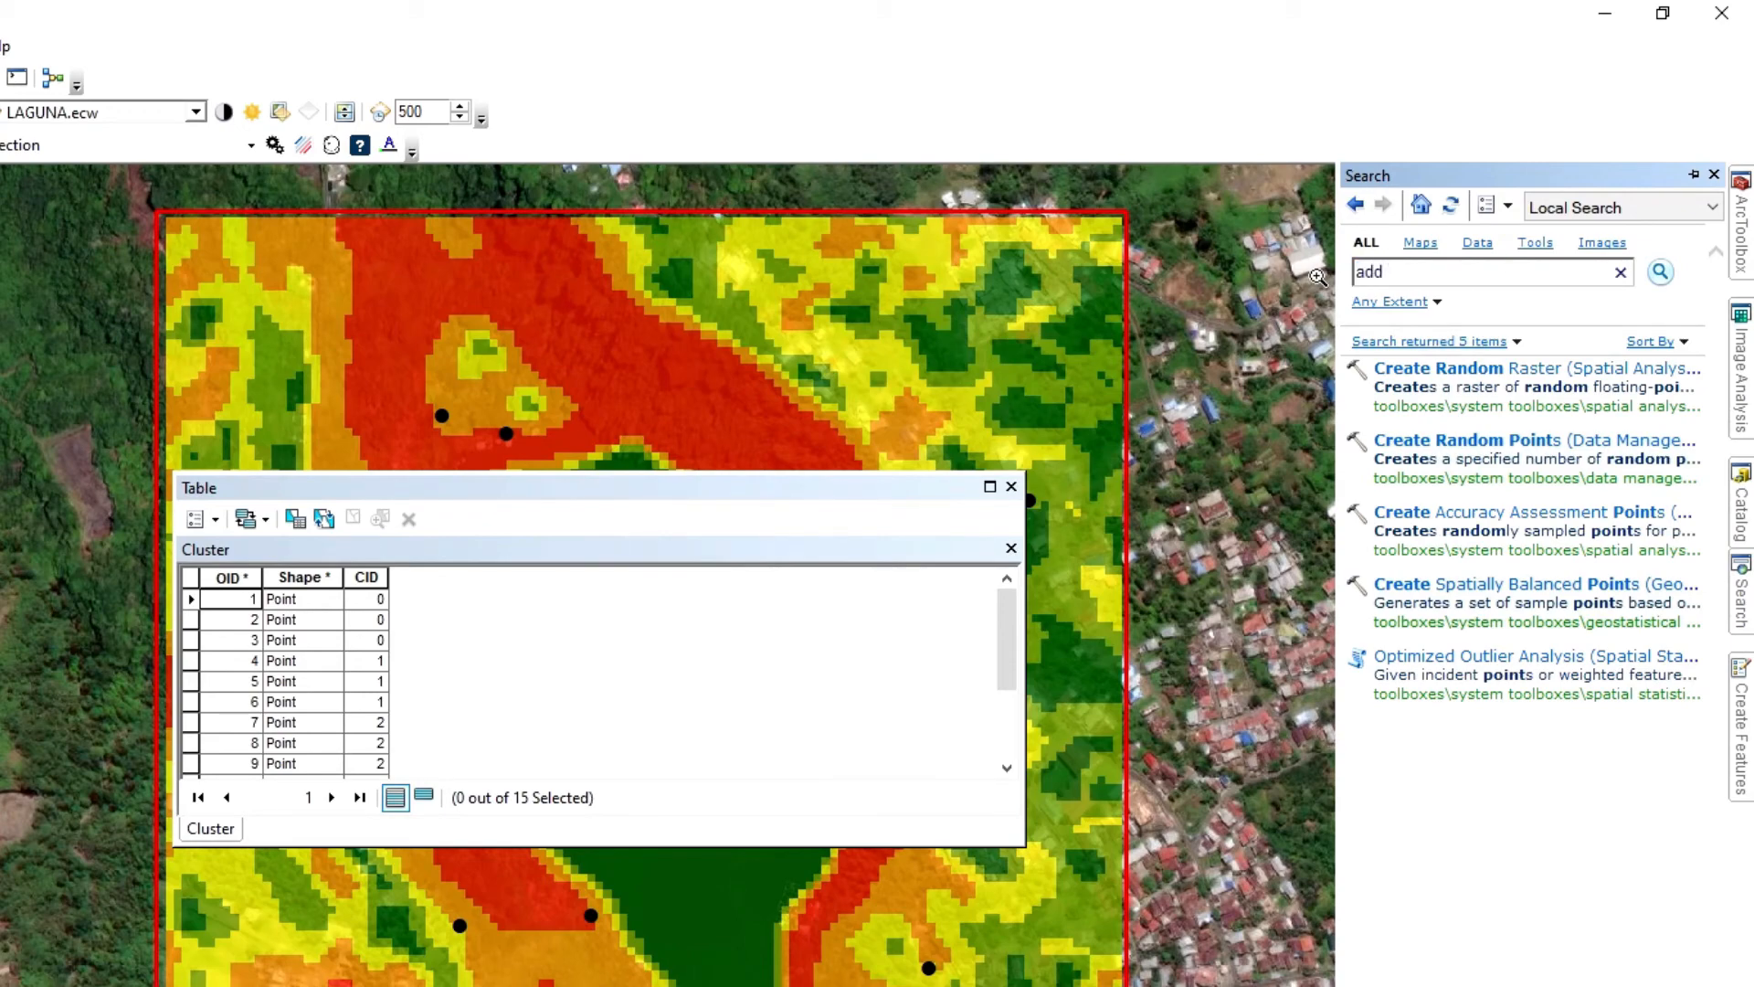
text( yx)
click(1661, 275)
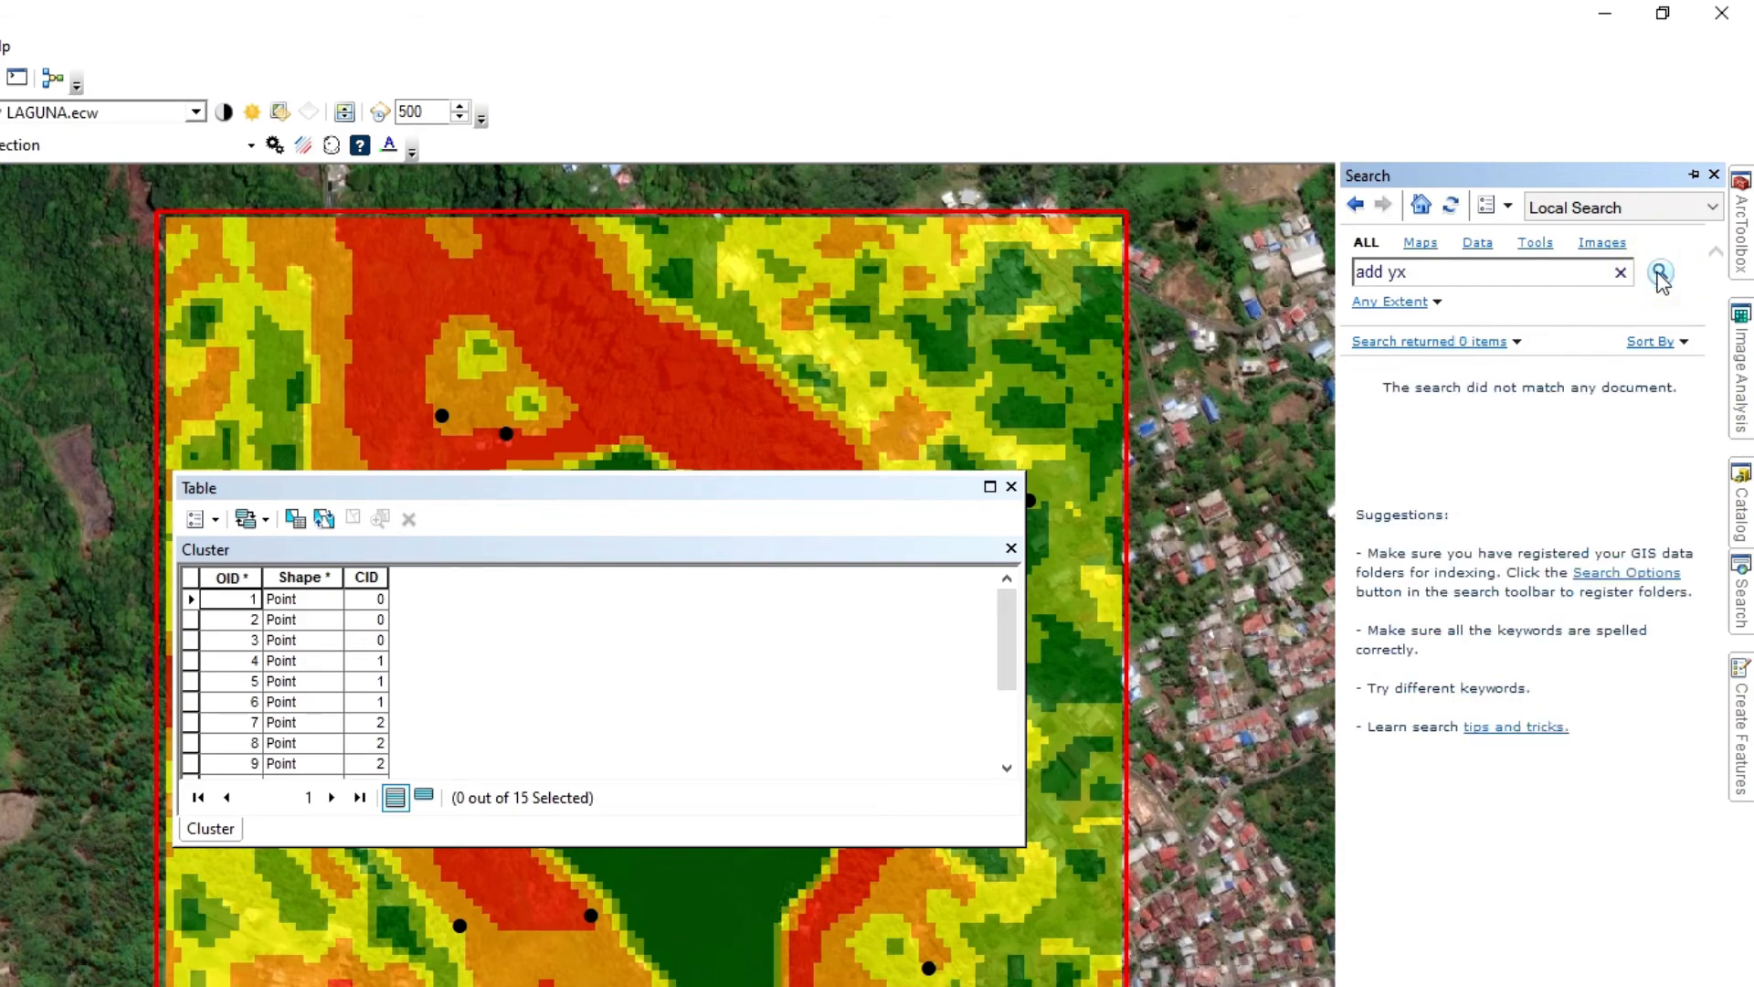
drag(1409, 272, 1389, 274)
text(xy data)
click(1658, 275)
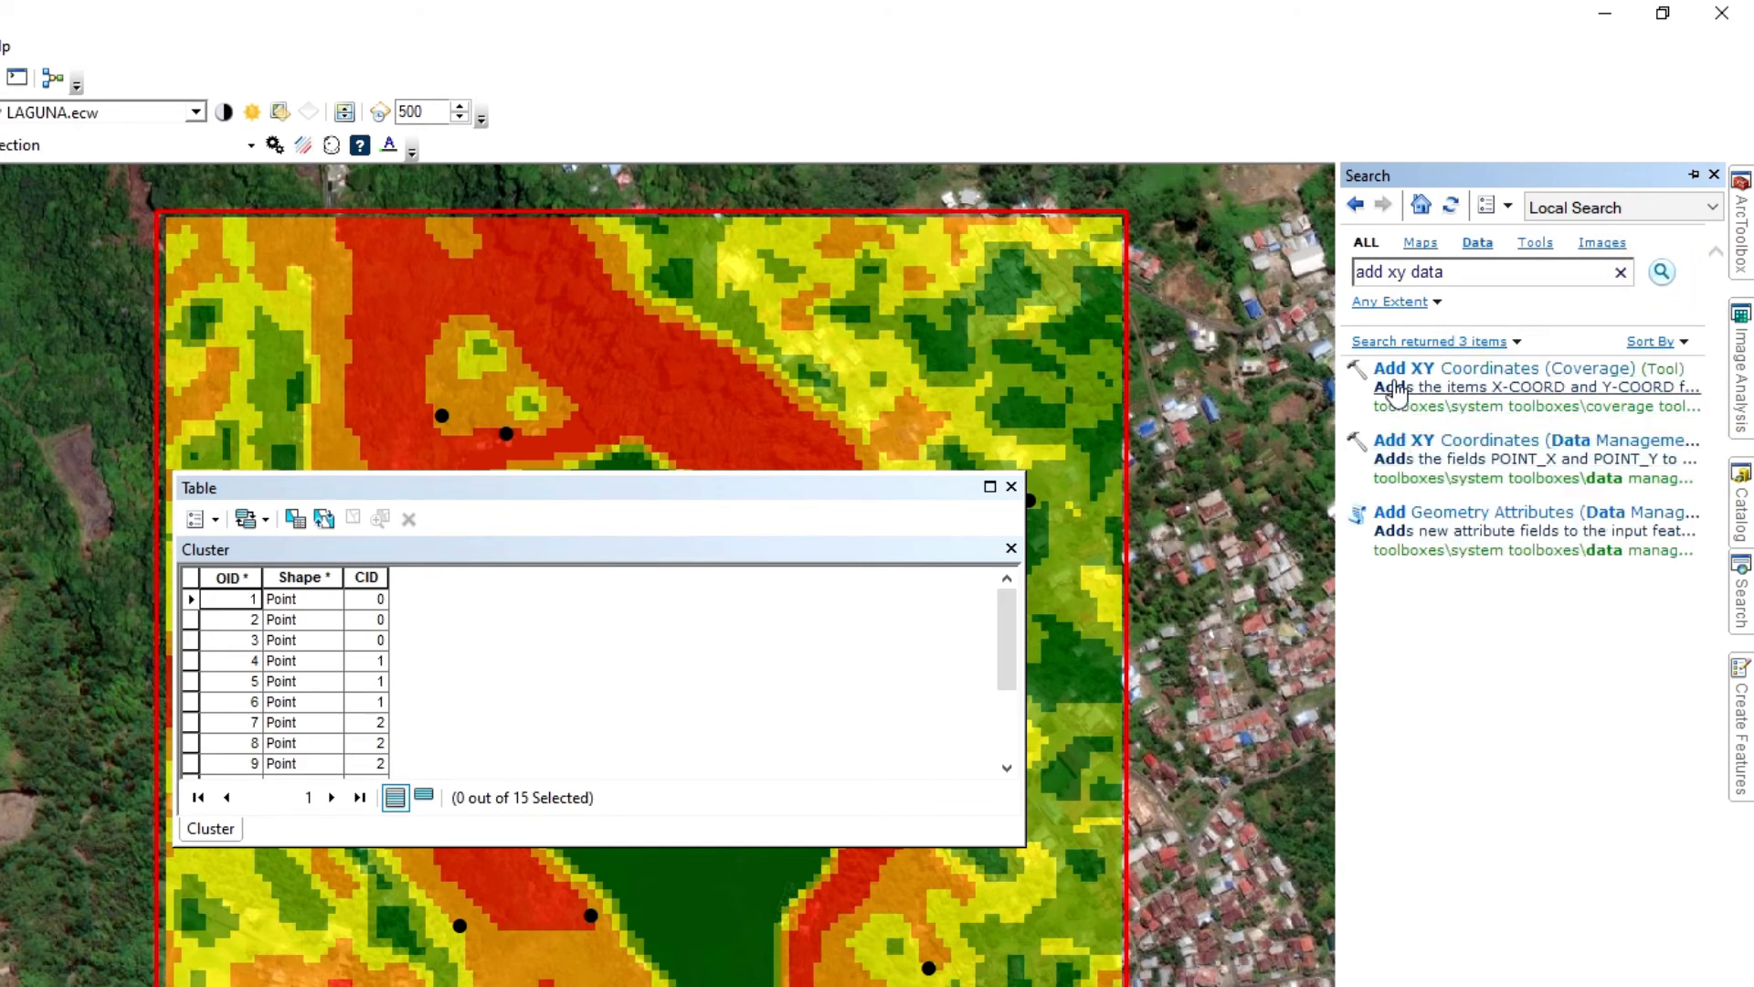
click(1426, 375)
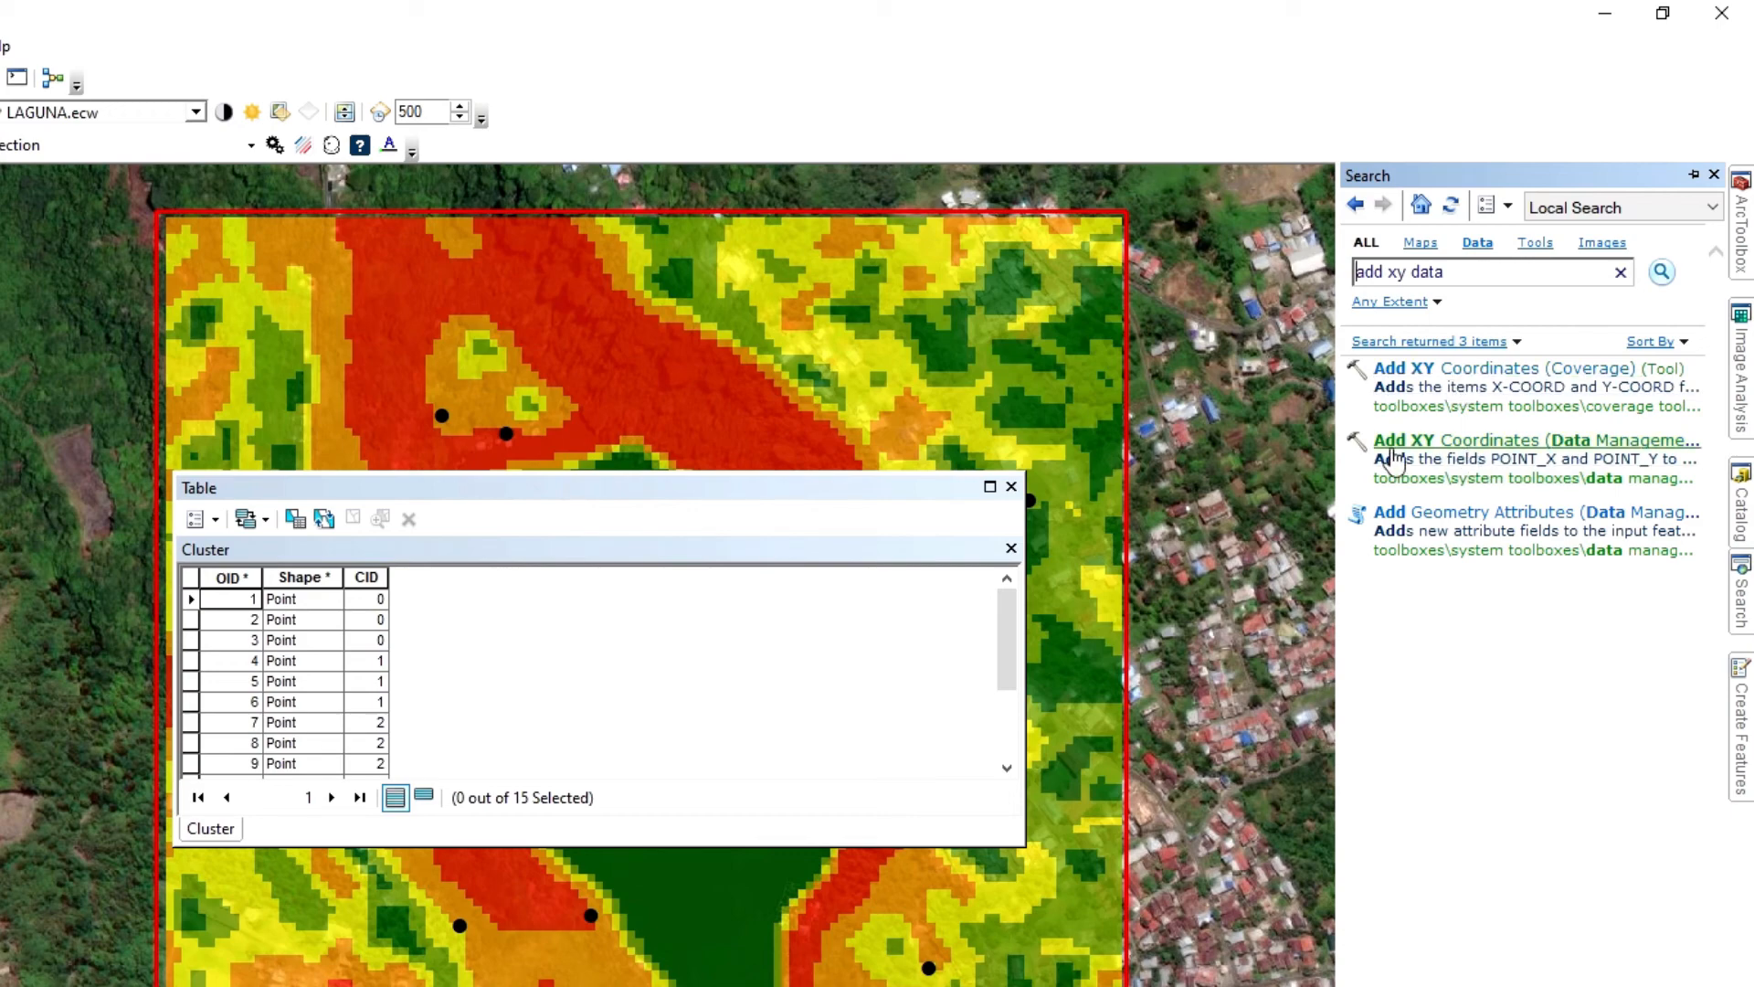
click(1500, 448)
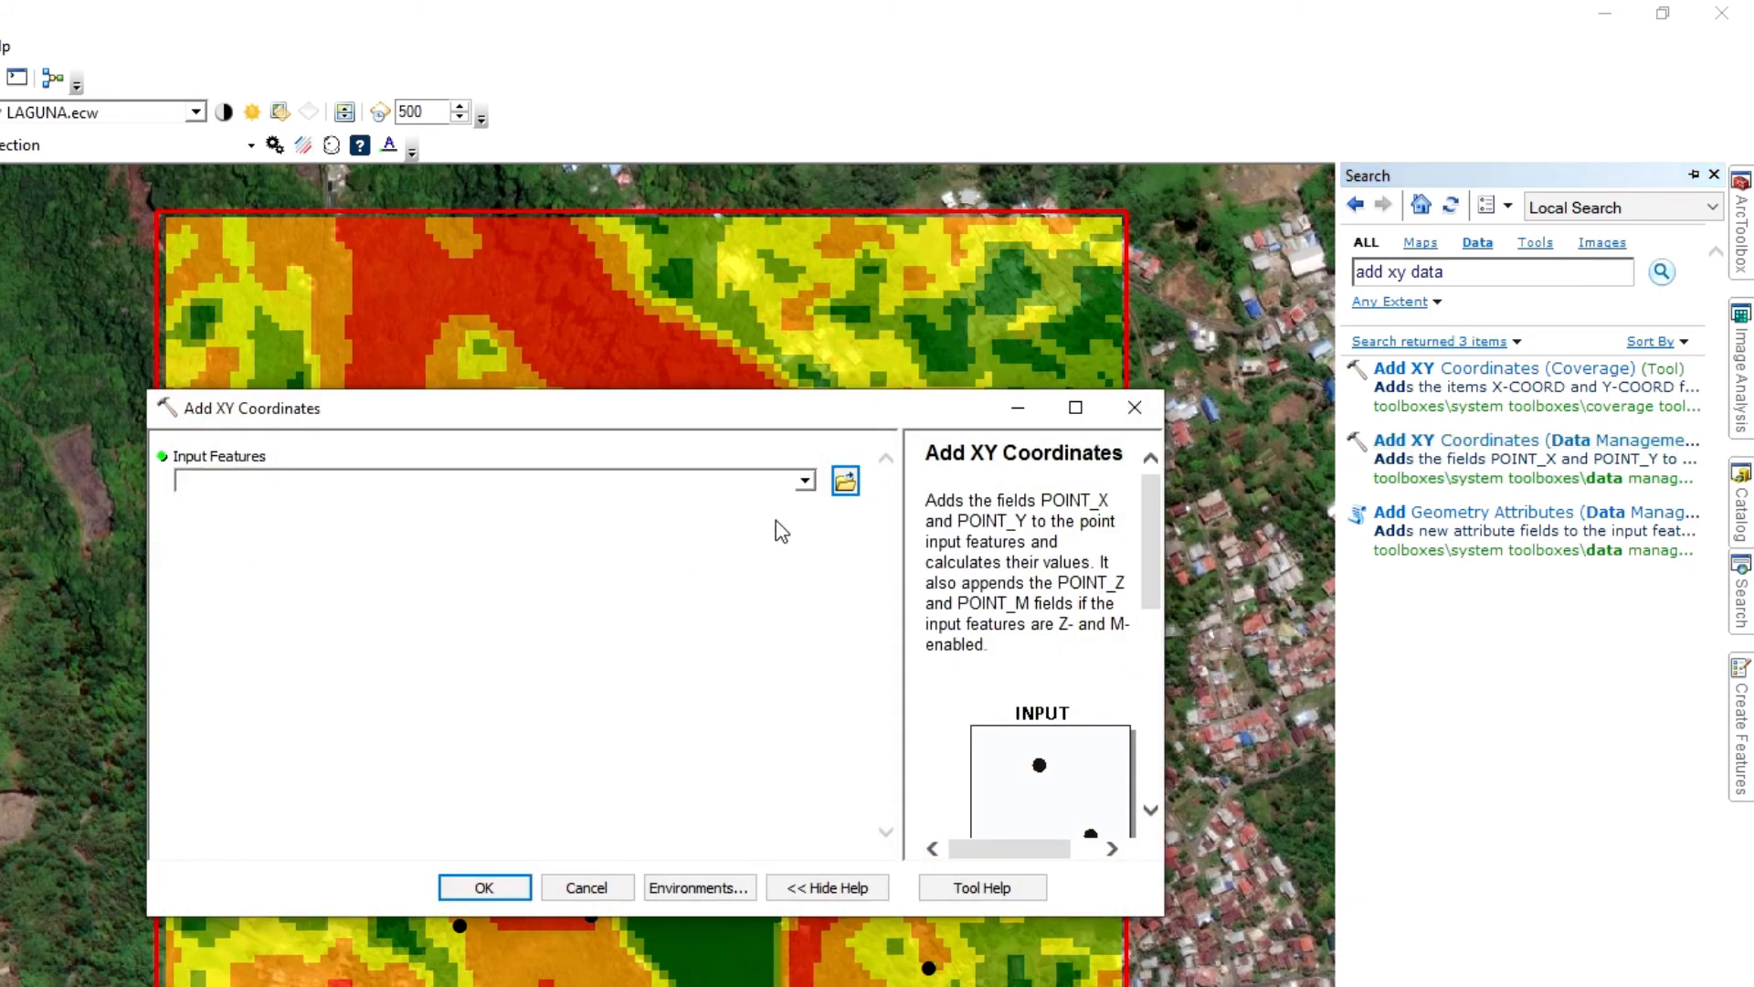
Run Add XY Coordinates with Cluster as the input features.
click(805, 483)
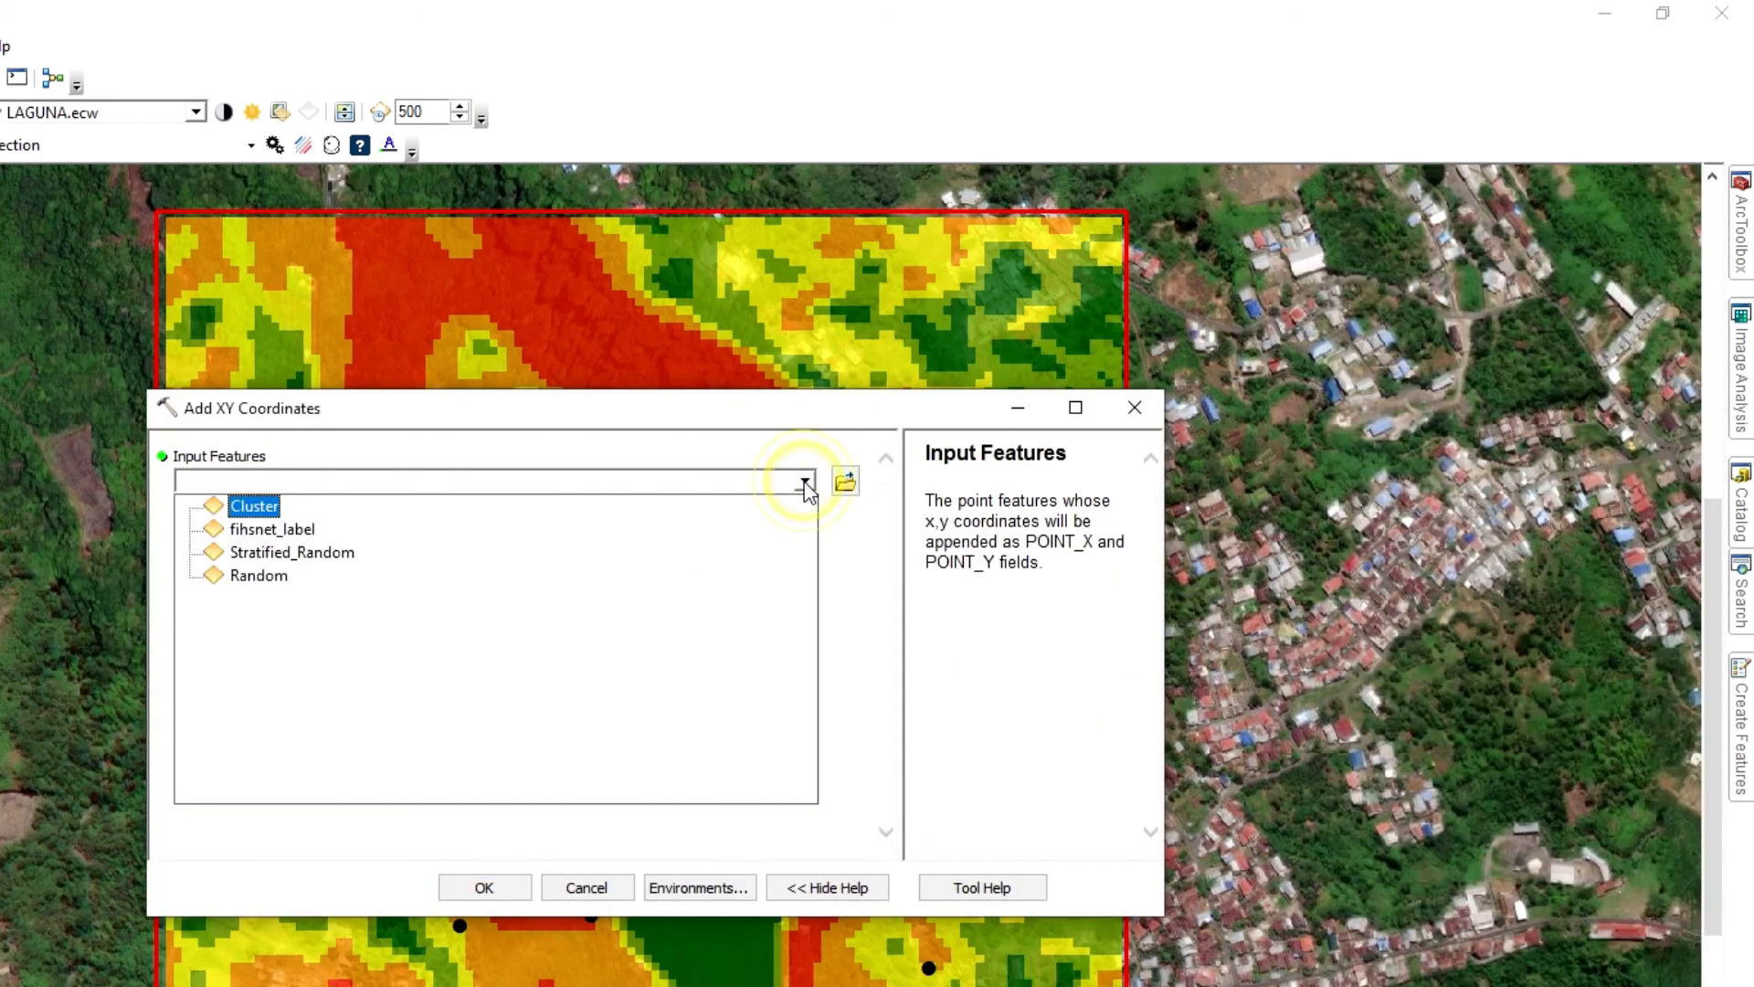
click(246, 508)
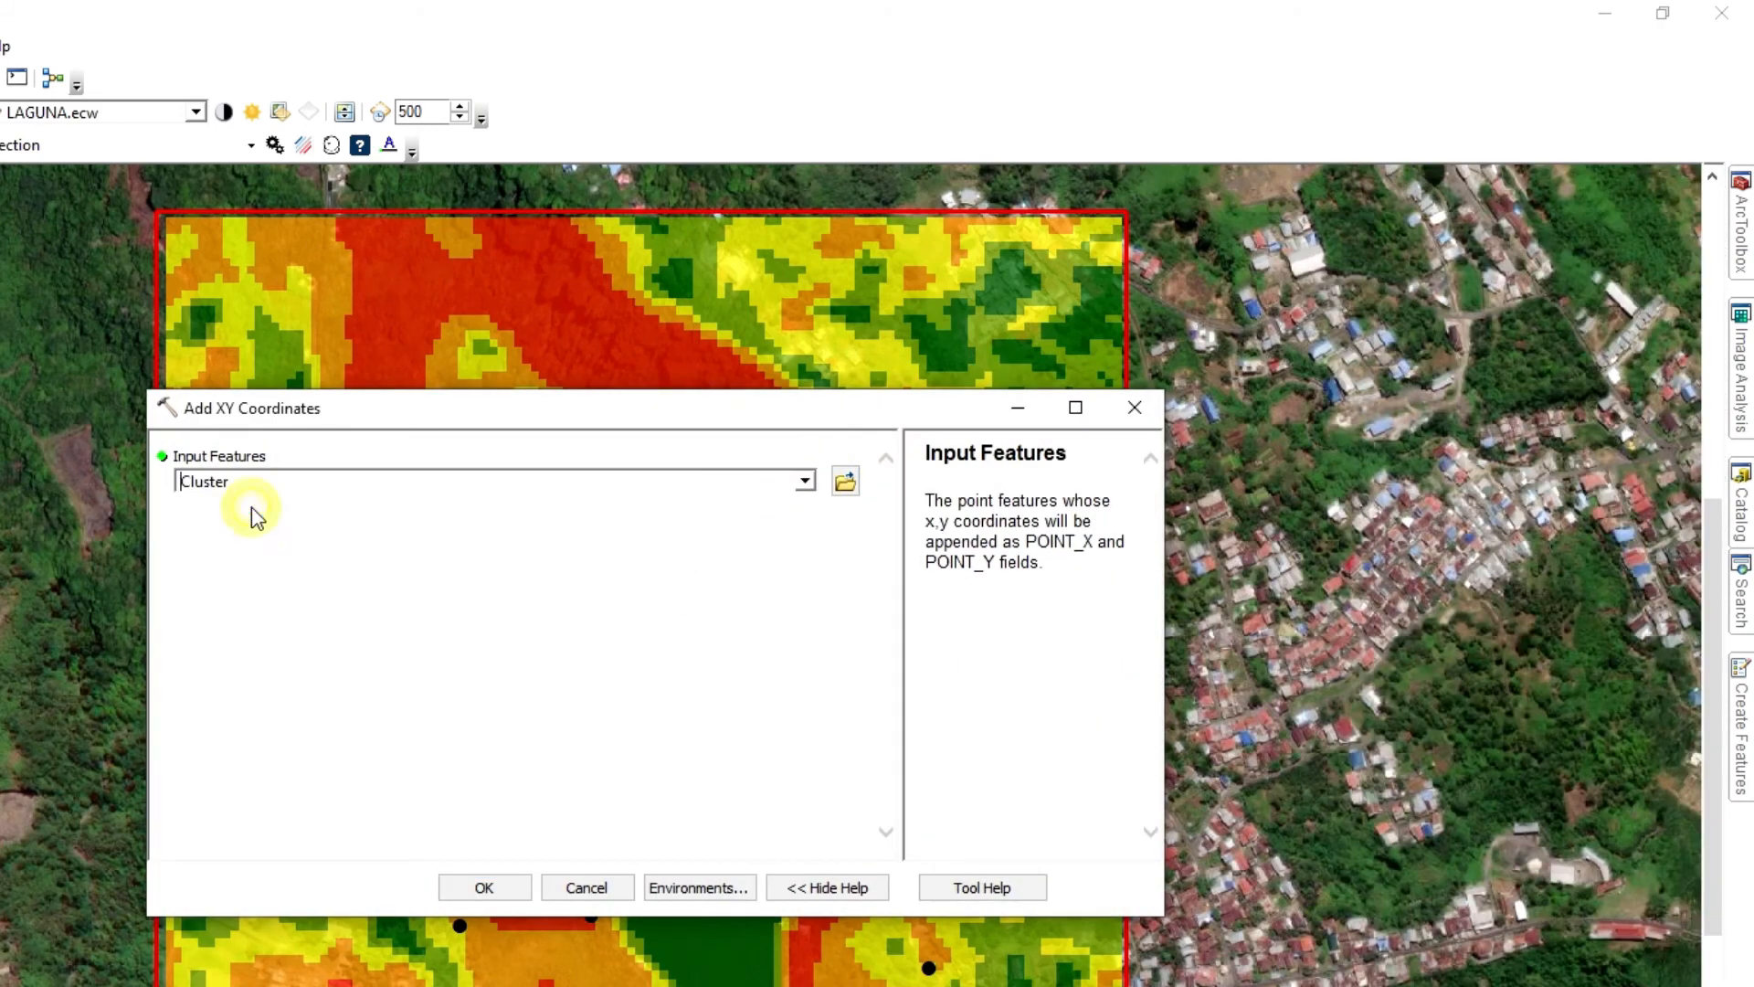
click(485, 888)
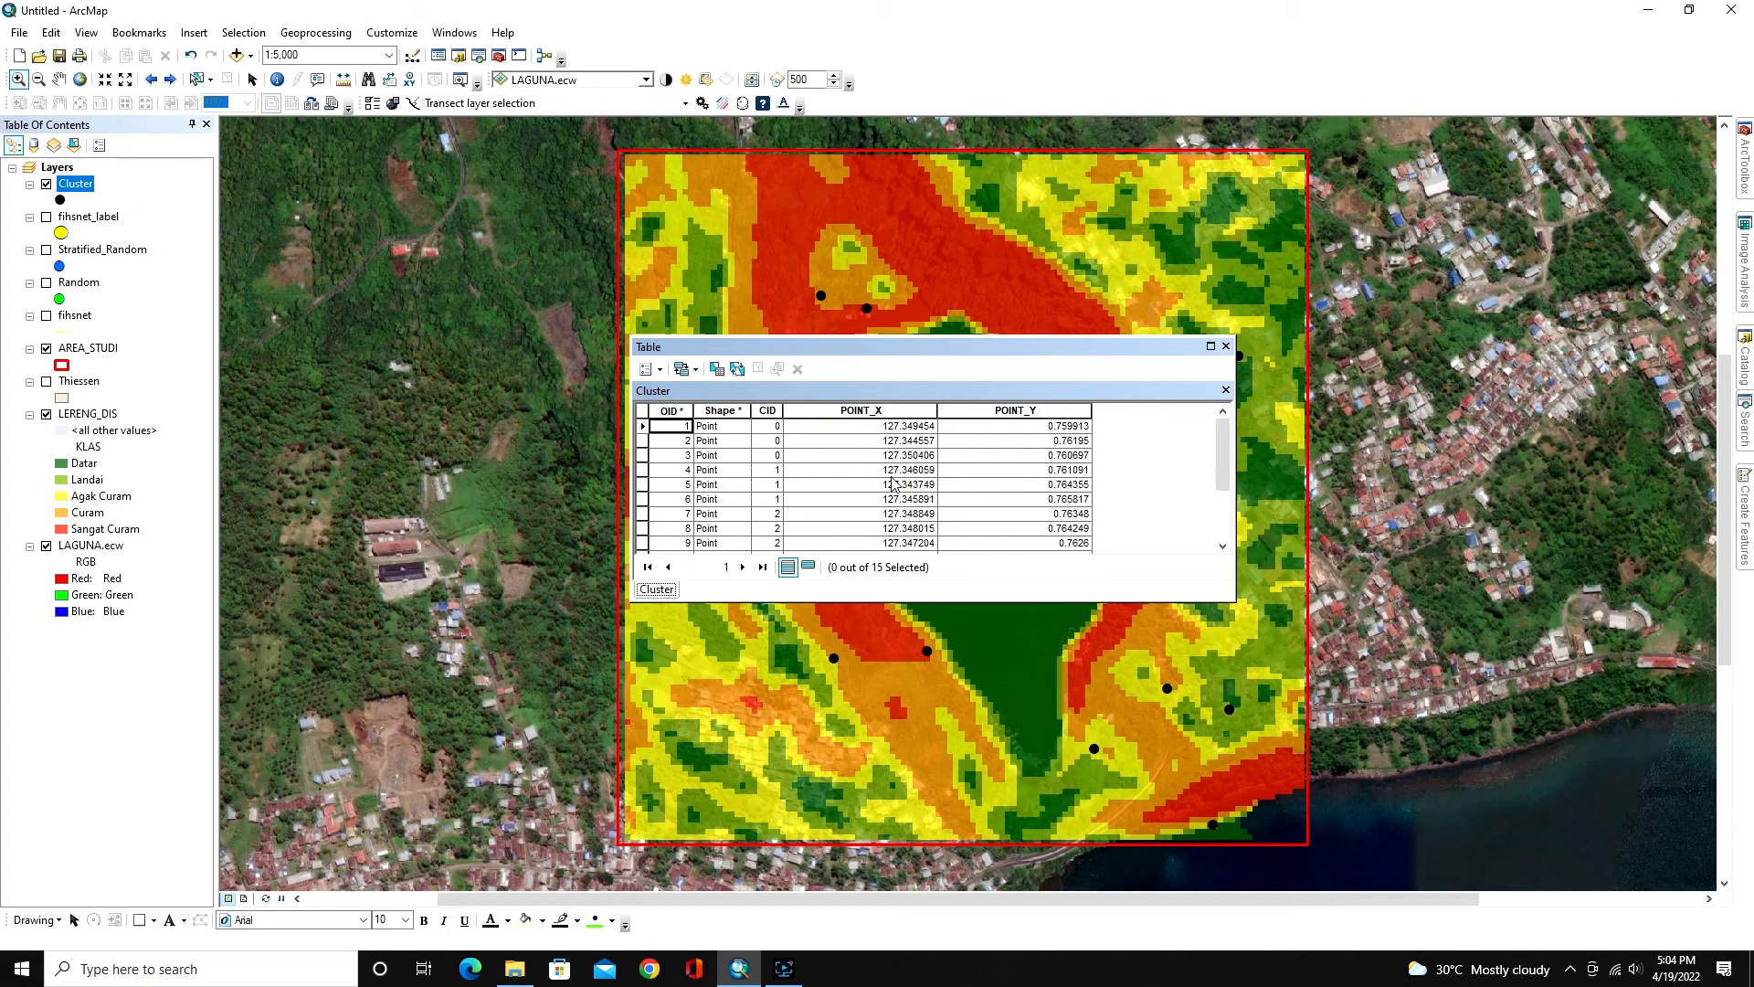
Close the Cluster attribute table and display the Stratified_Random and Random points, with fihsnet_label and AREA_STUDI hidden.
click(47, 218)
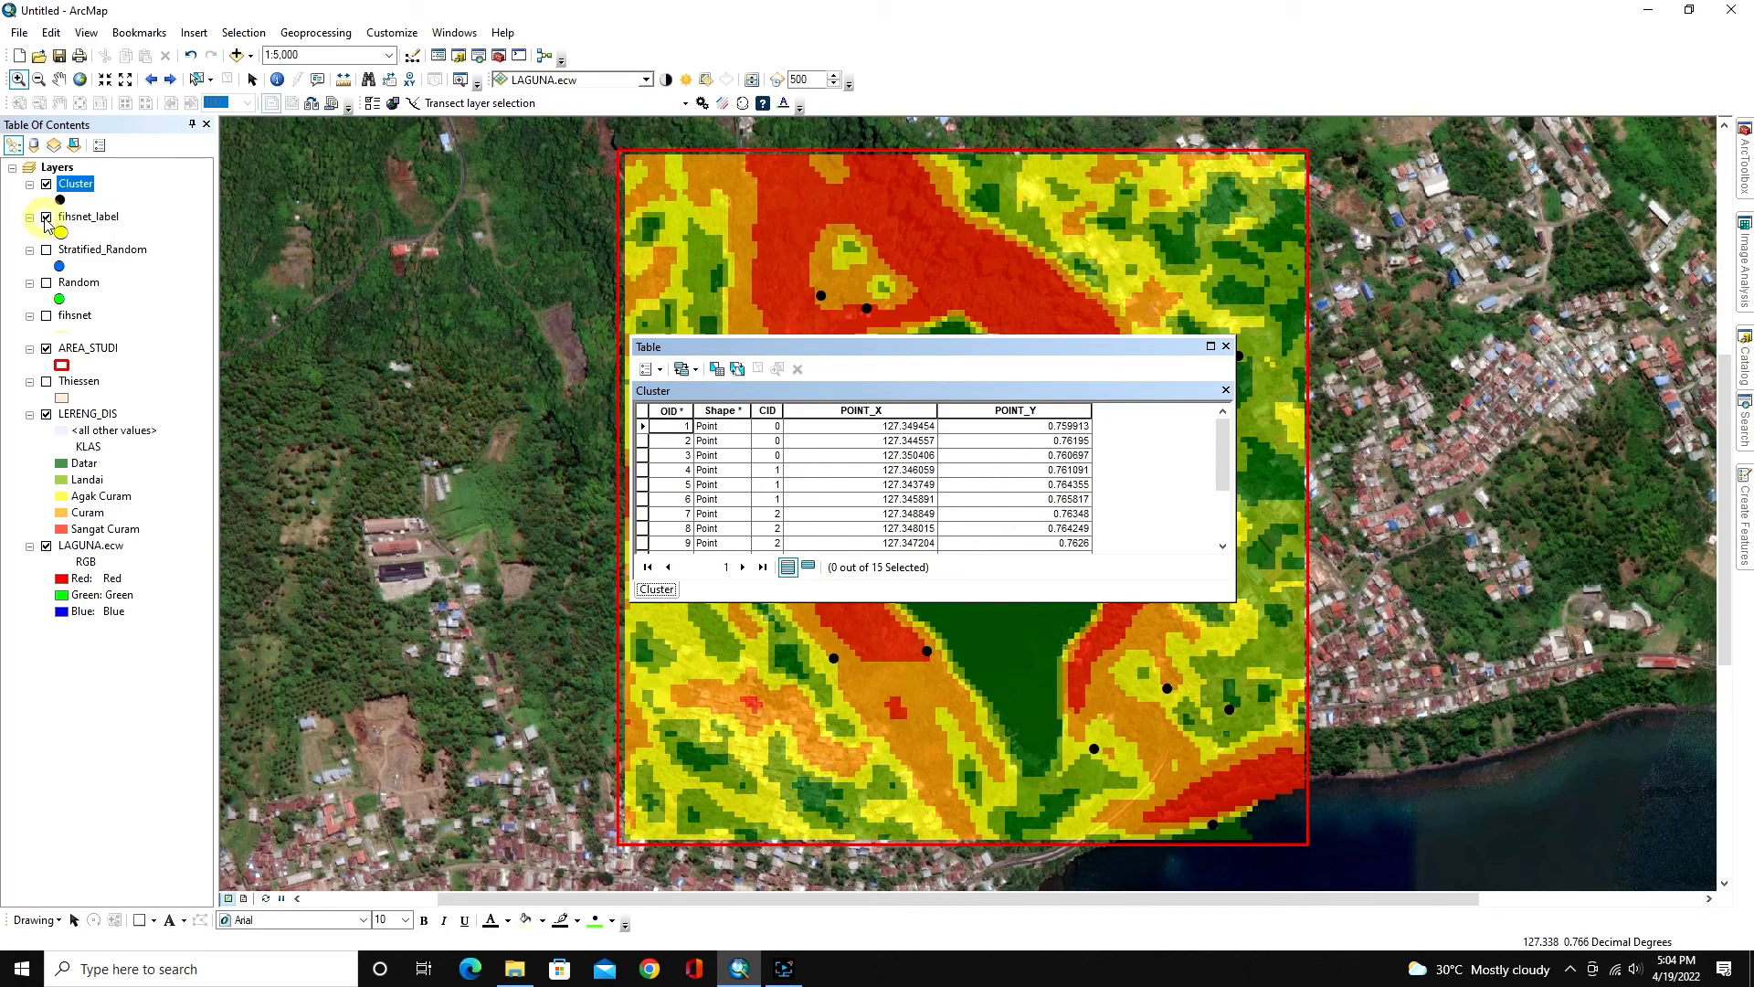
click(1226, 347)
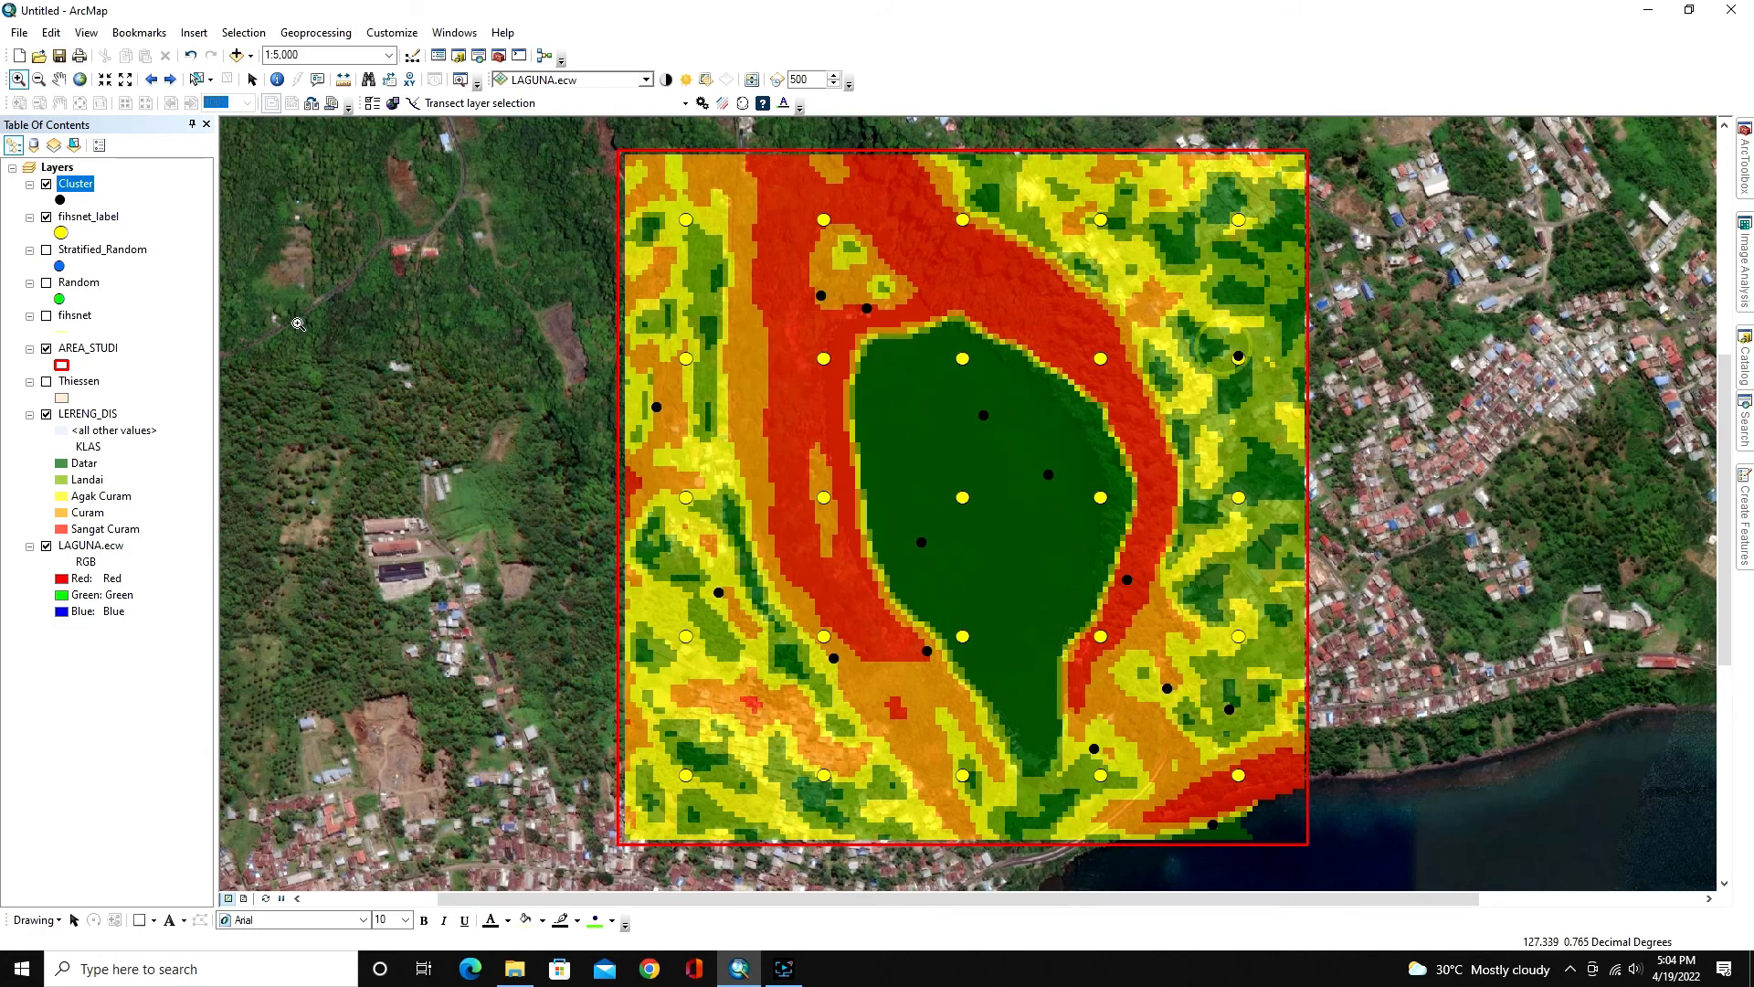
click(47, 348)
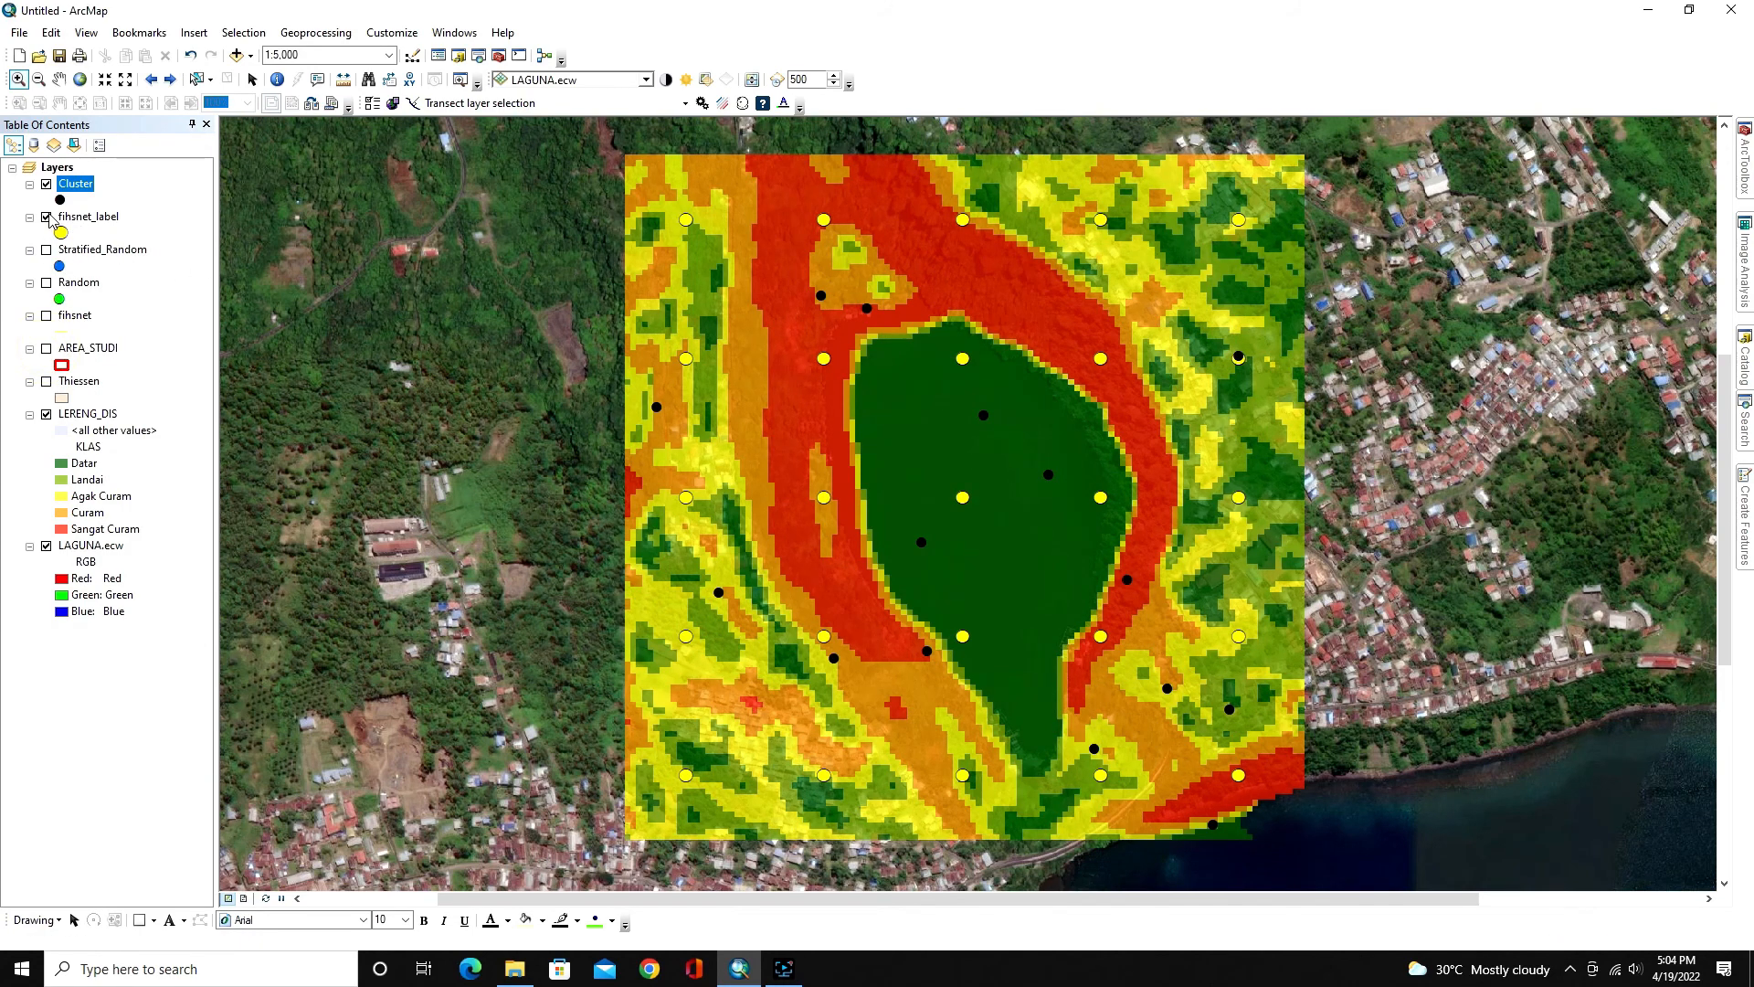
click(46, 217)
click(47, 252)
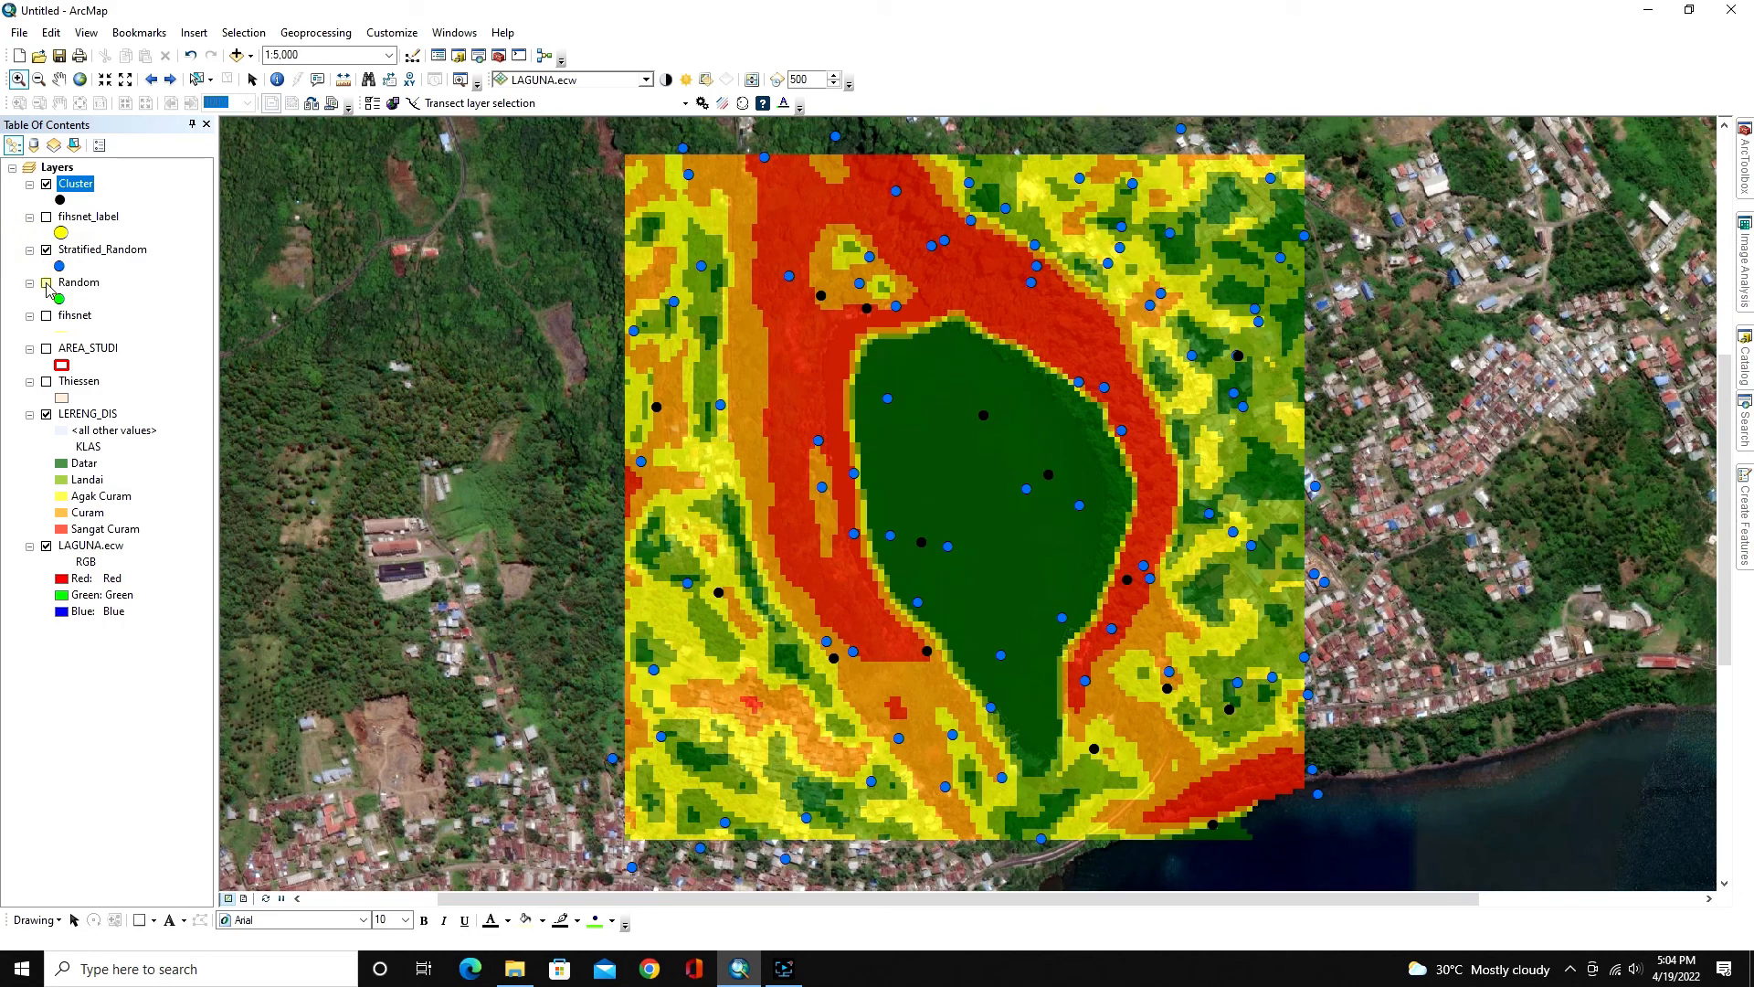
click(47, 284)
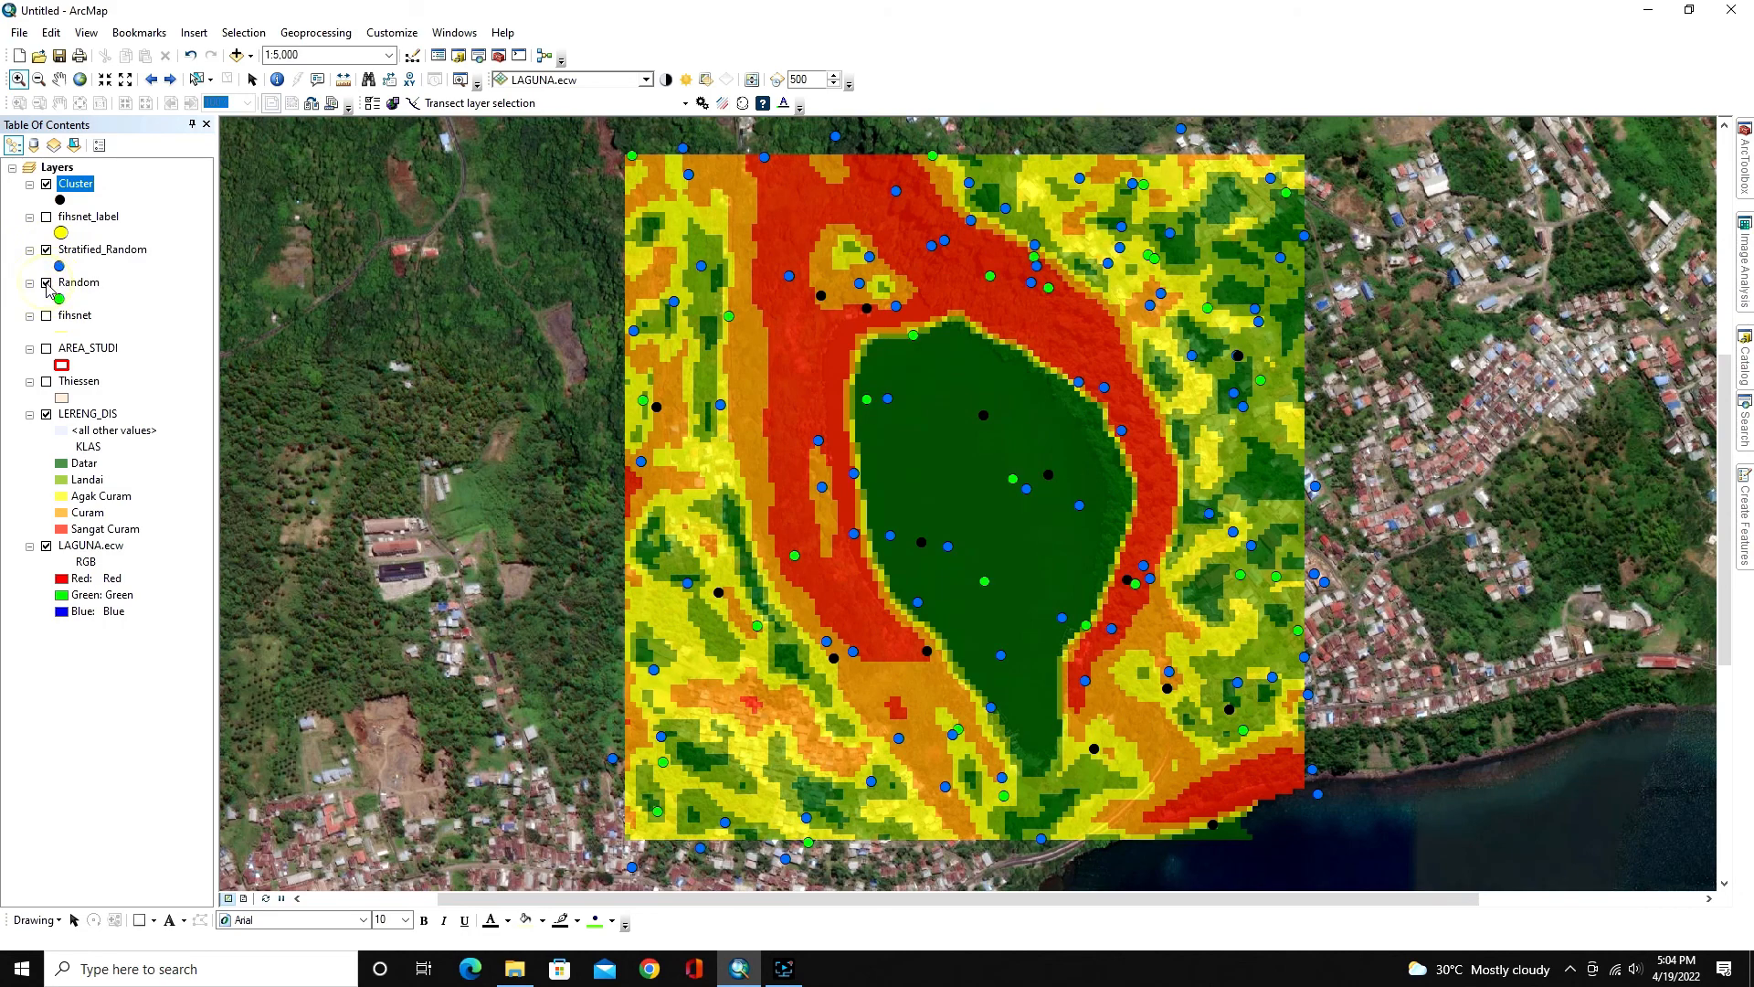
Compare the point sets by briefly showing fihsnet_label and hiding Cluster, restoring both layers' visibility.
click(47, 218)
click(47, 186)
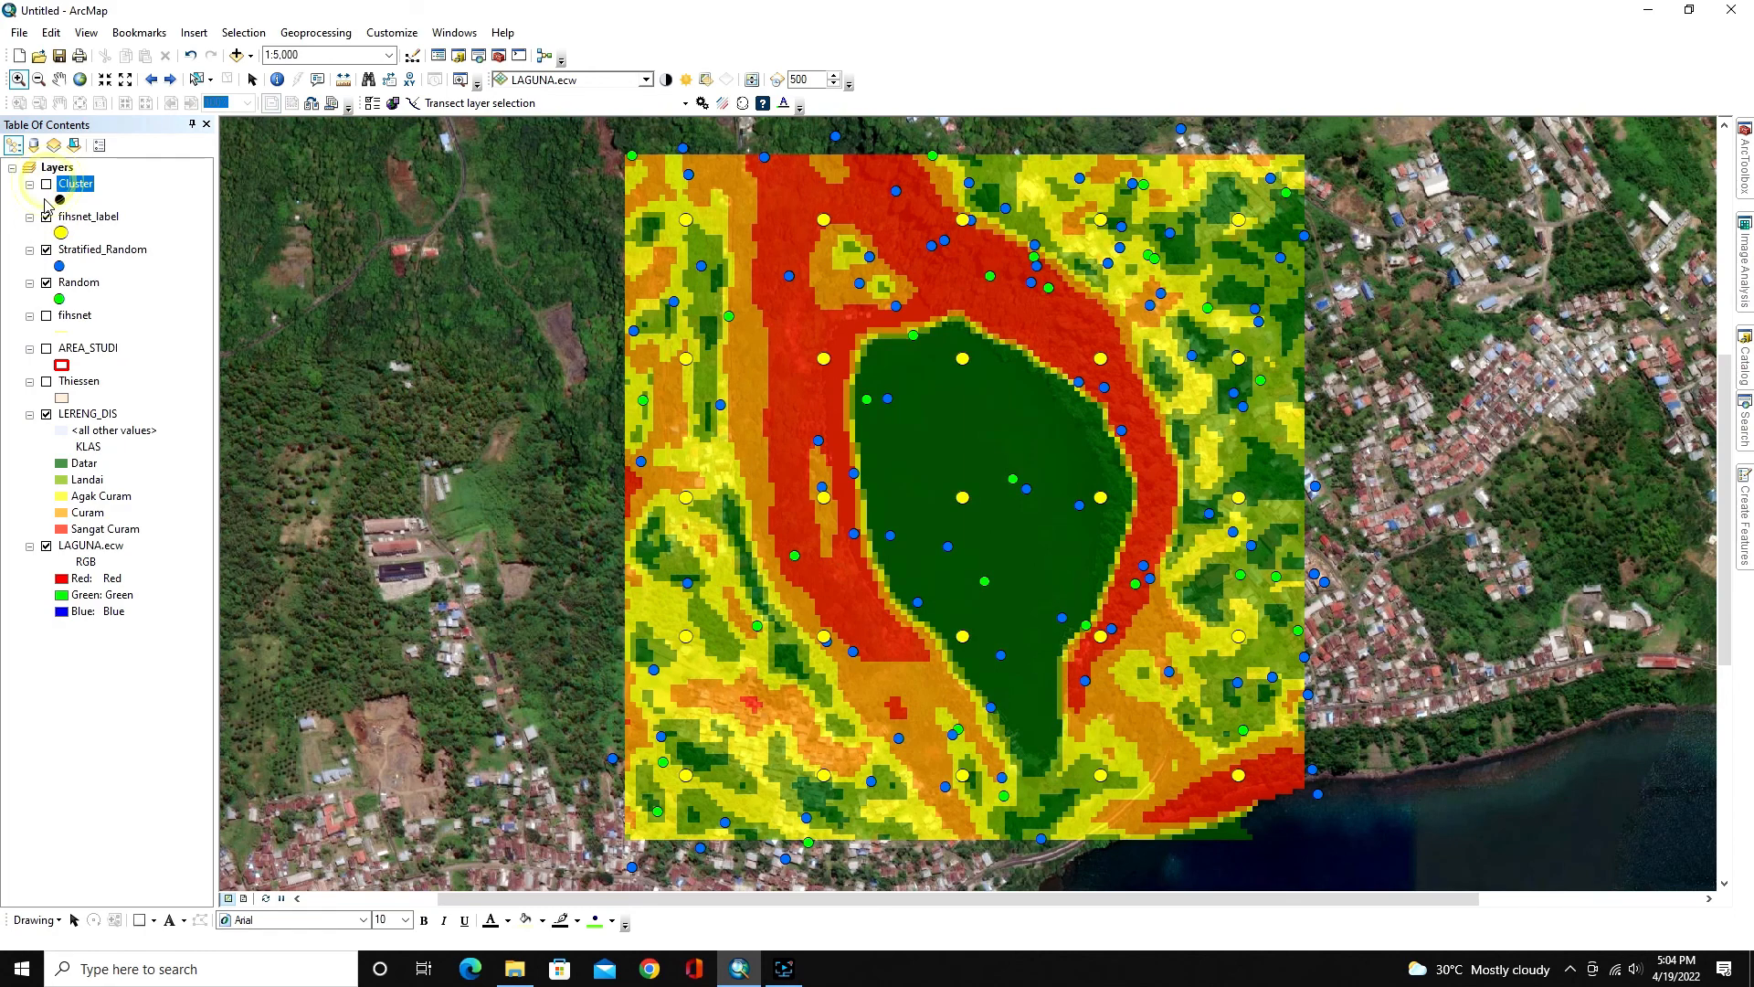
click(47, 217)
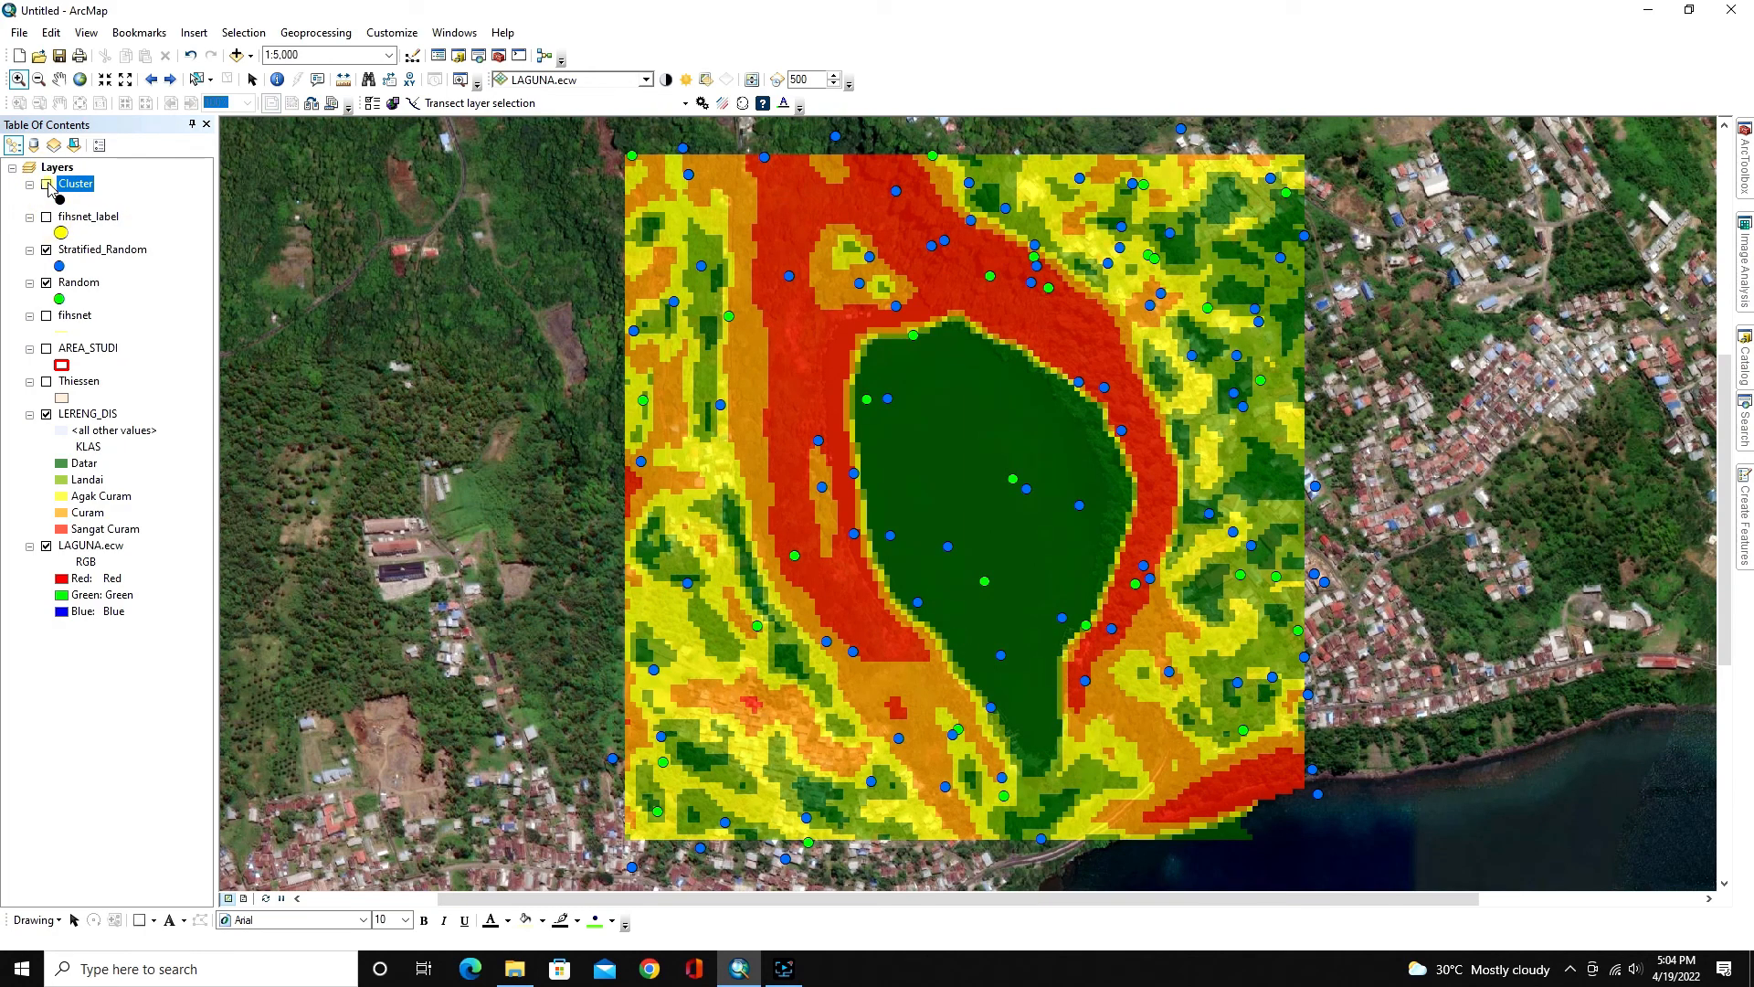
click(46, 185)
Hide the LERENG_DIS slope layer and display fihsnet_label and the AREA_STUDI boundary over the LAGUNA.ecw imagery.
click(46, 415)
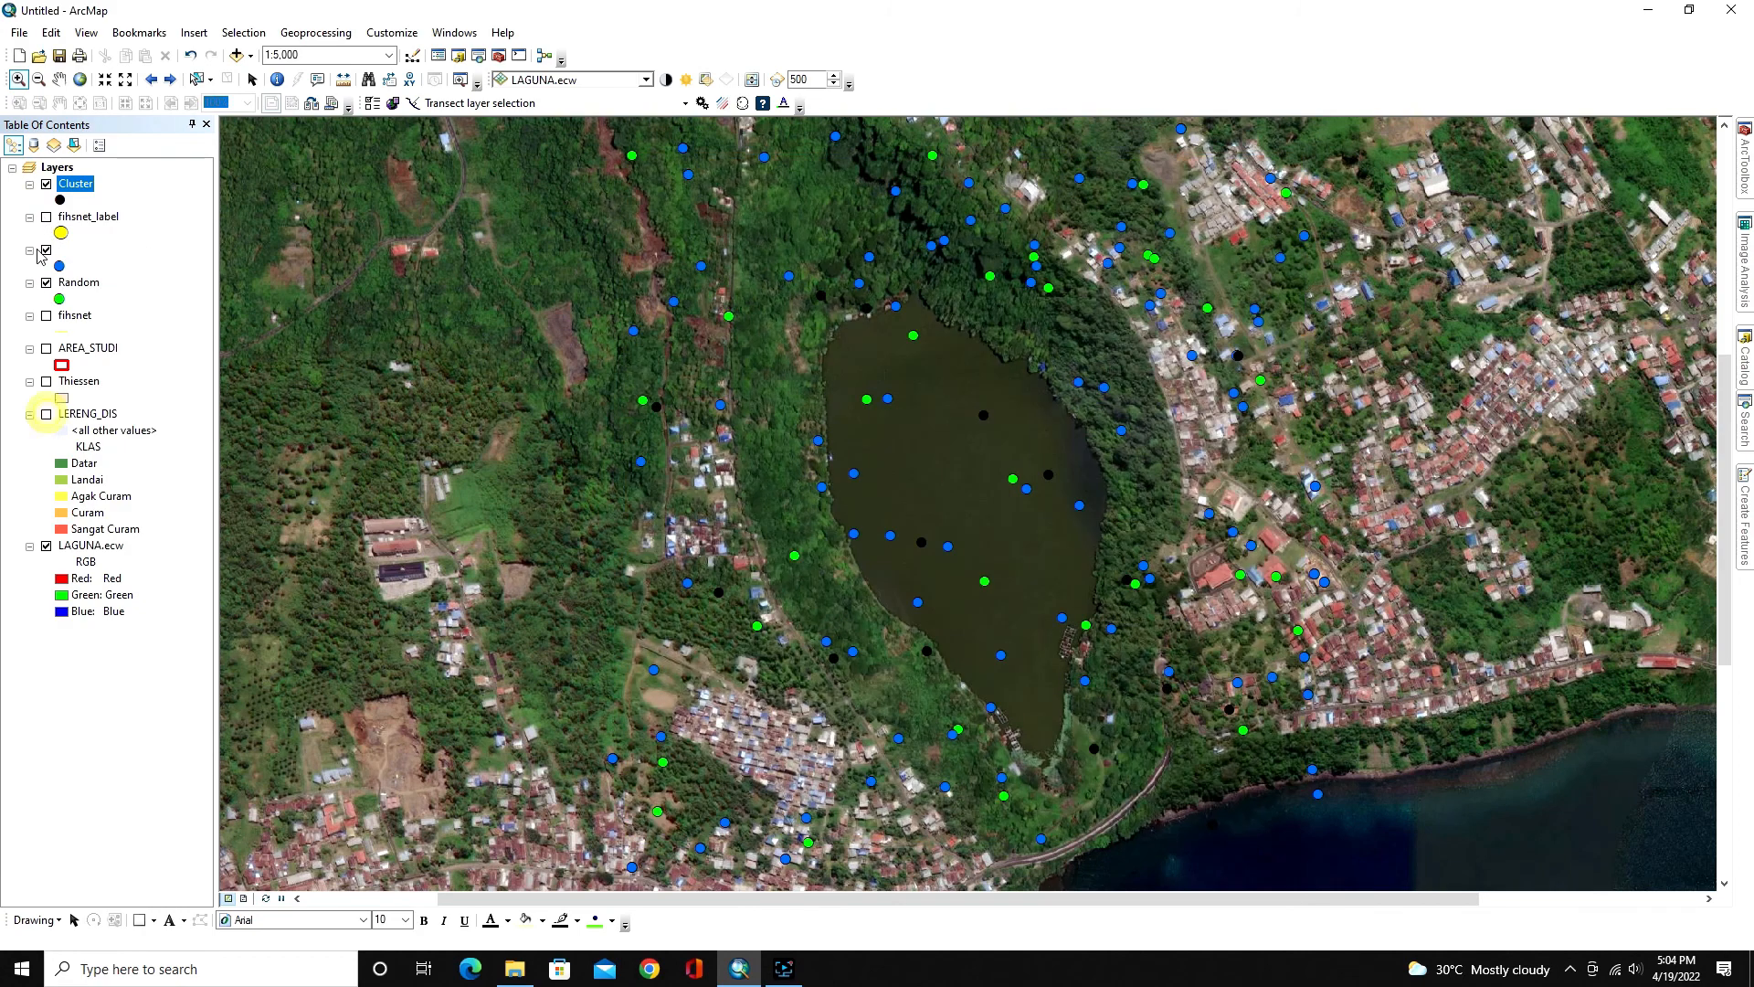
click(47, 217)
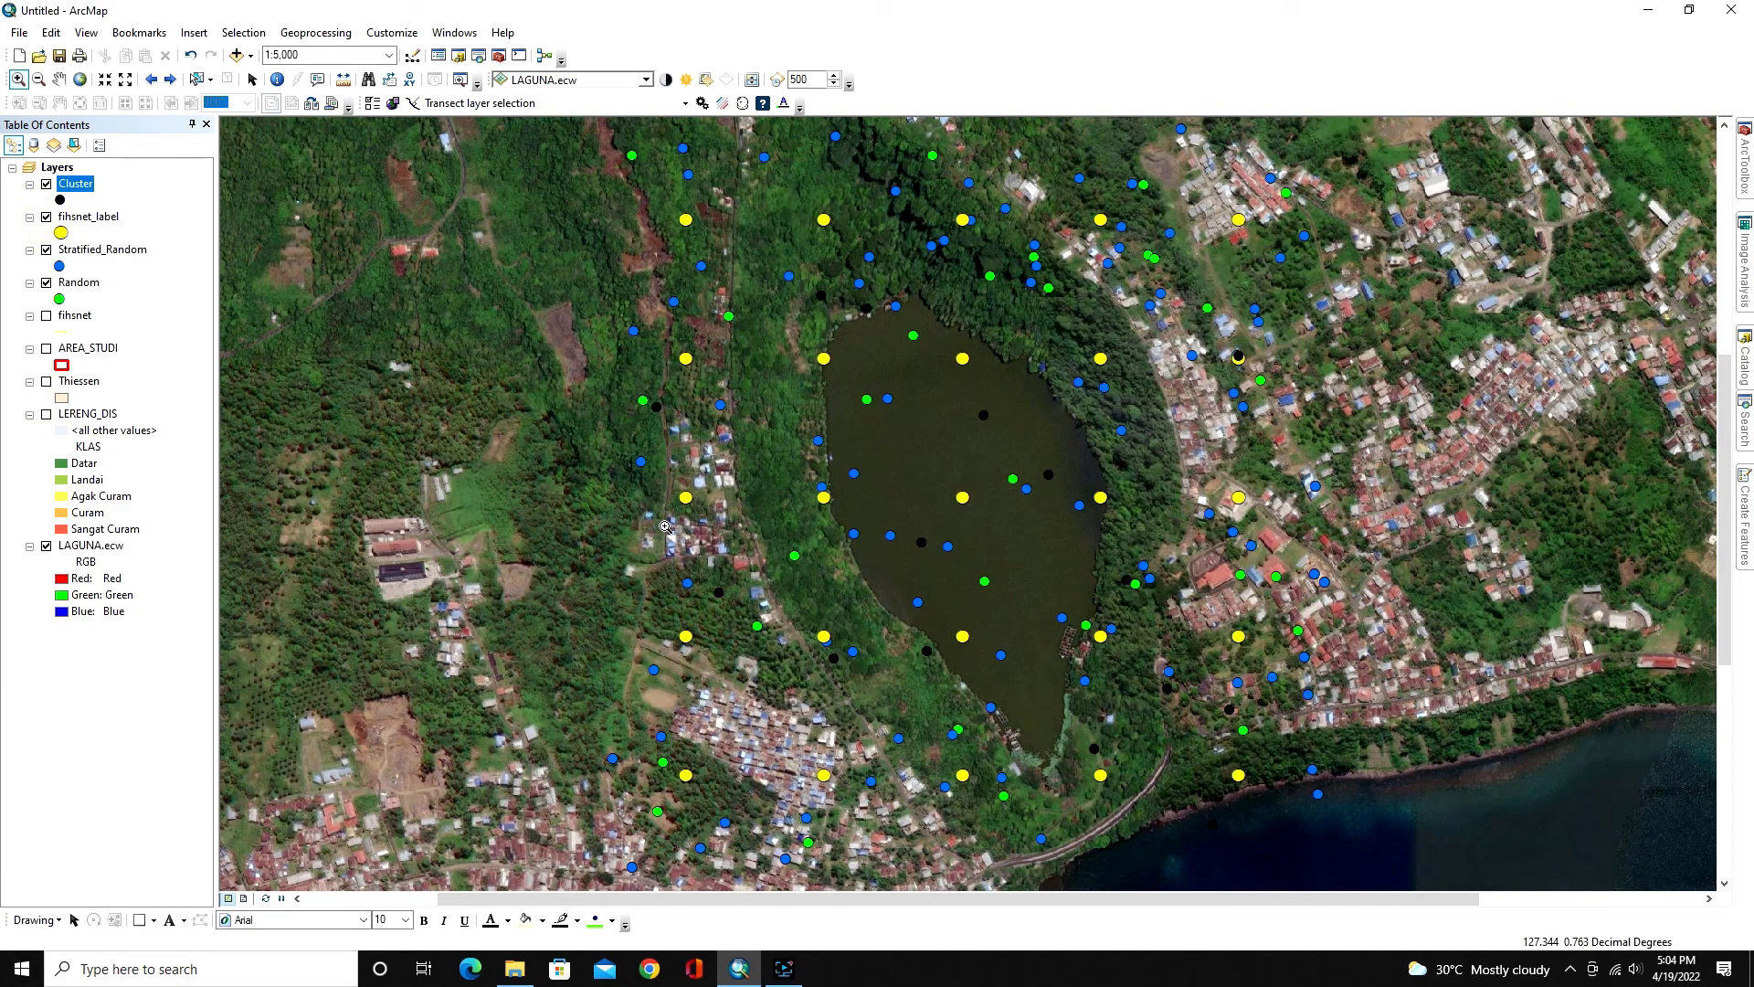
click(47, 349)
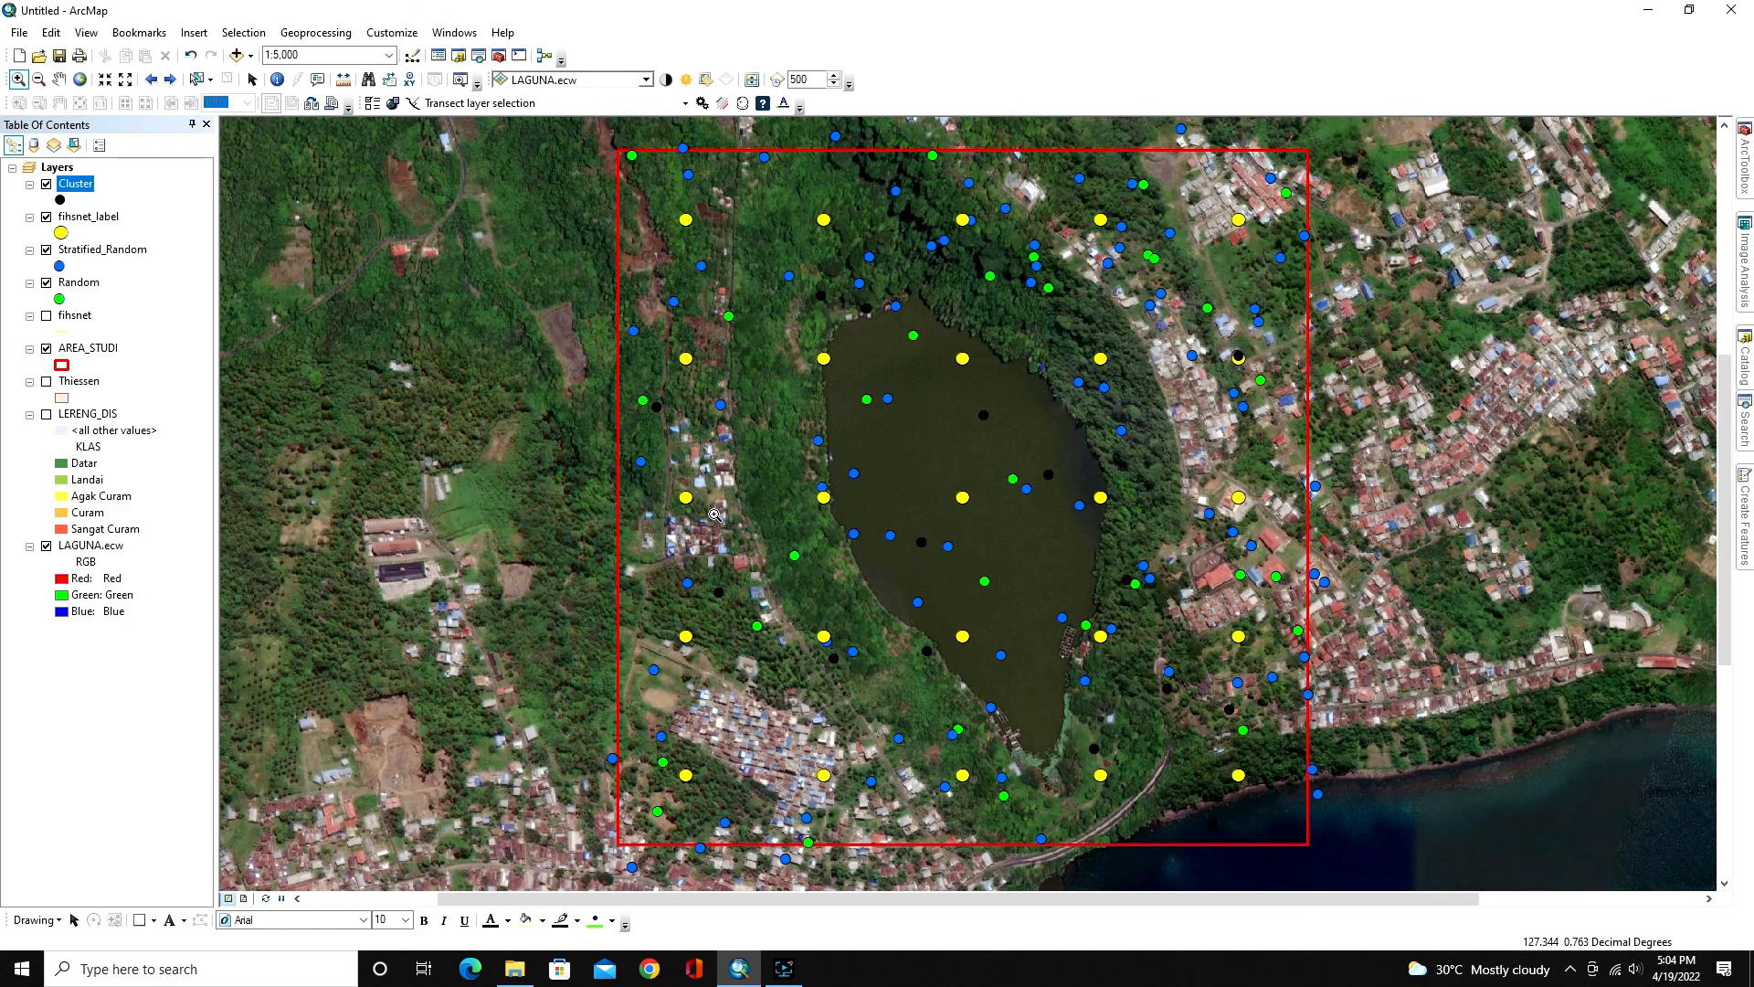